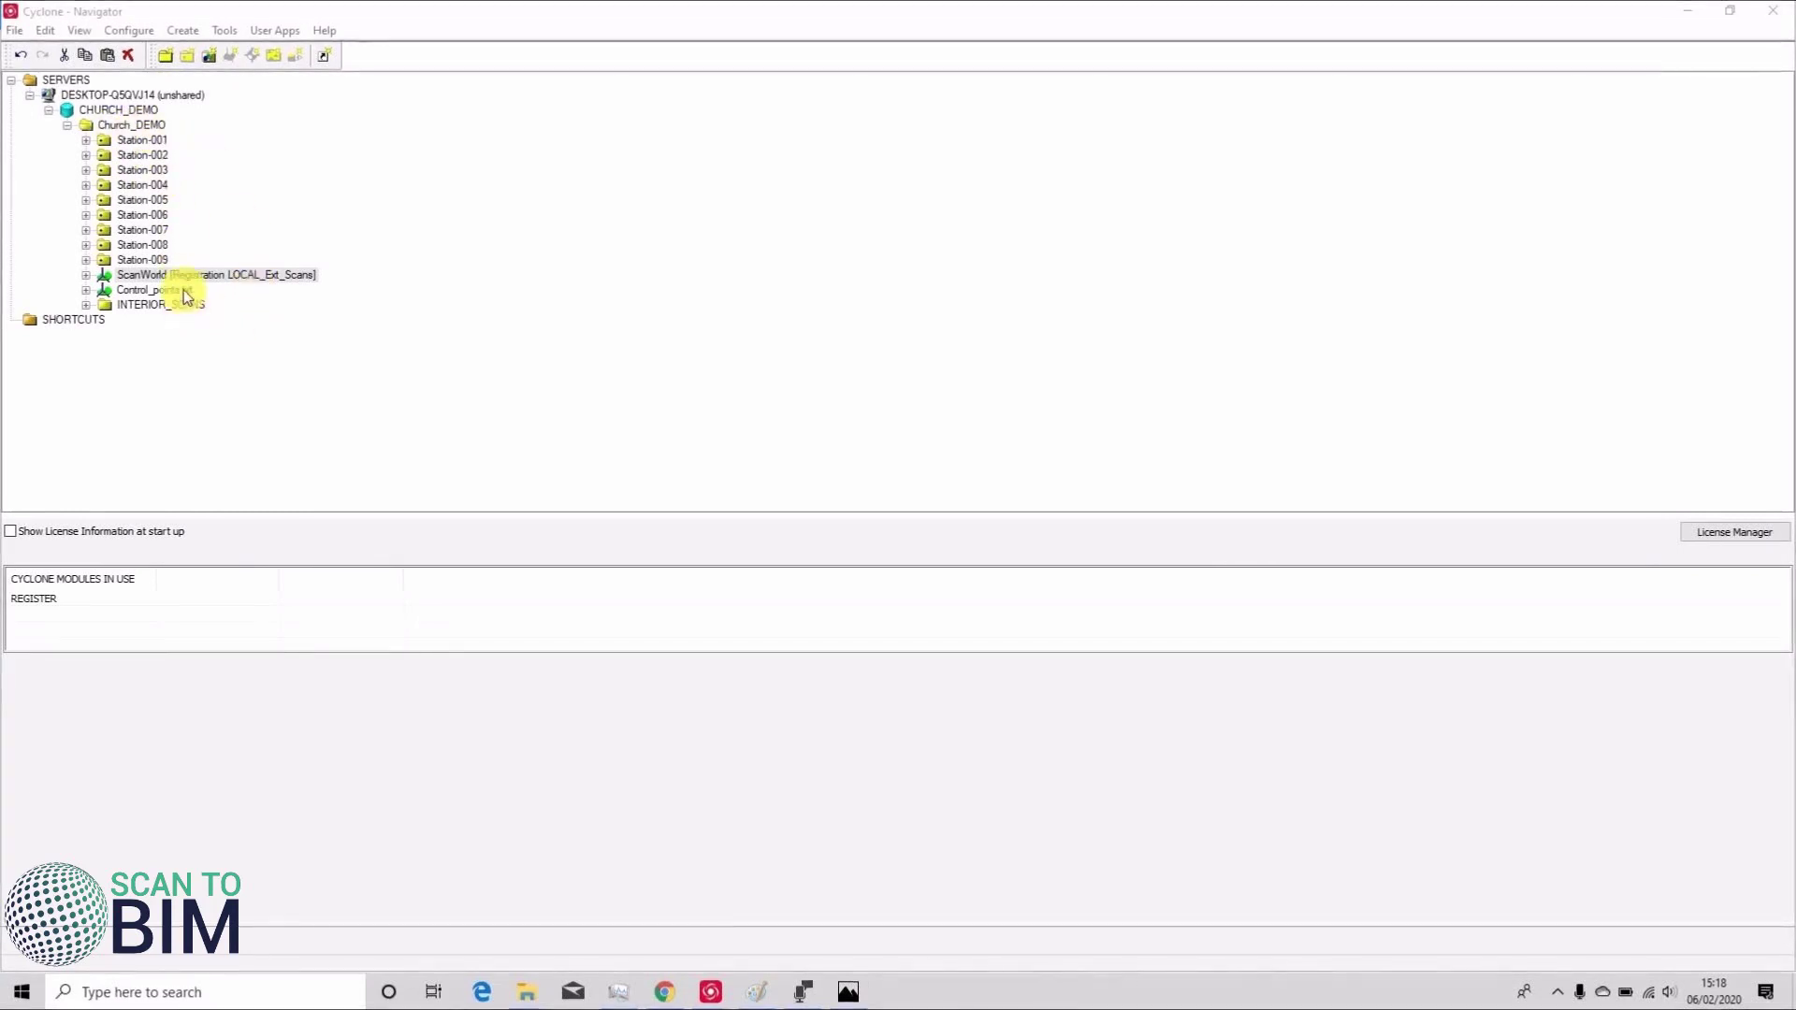
# - Expand the INTERIOR_SCANS folder under Church_DEMO to show Station-006 through Station-022
pyautogui.click(215, 282)
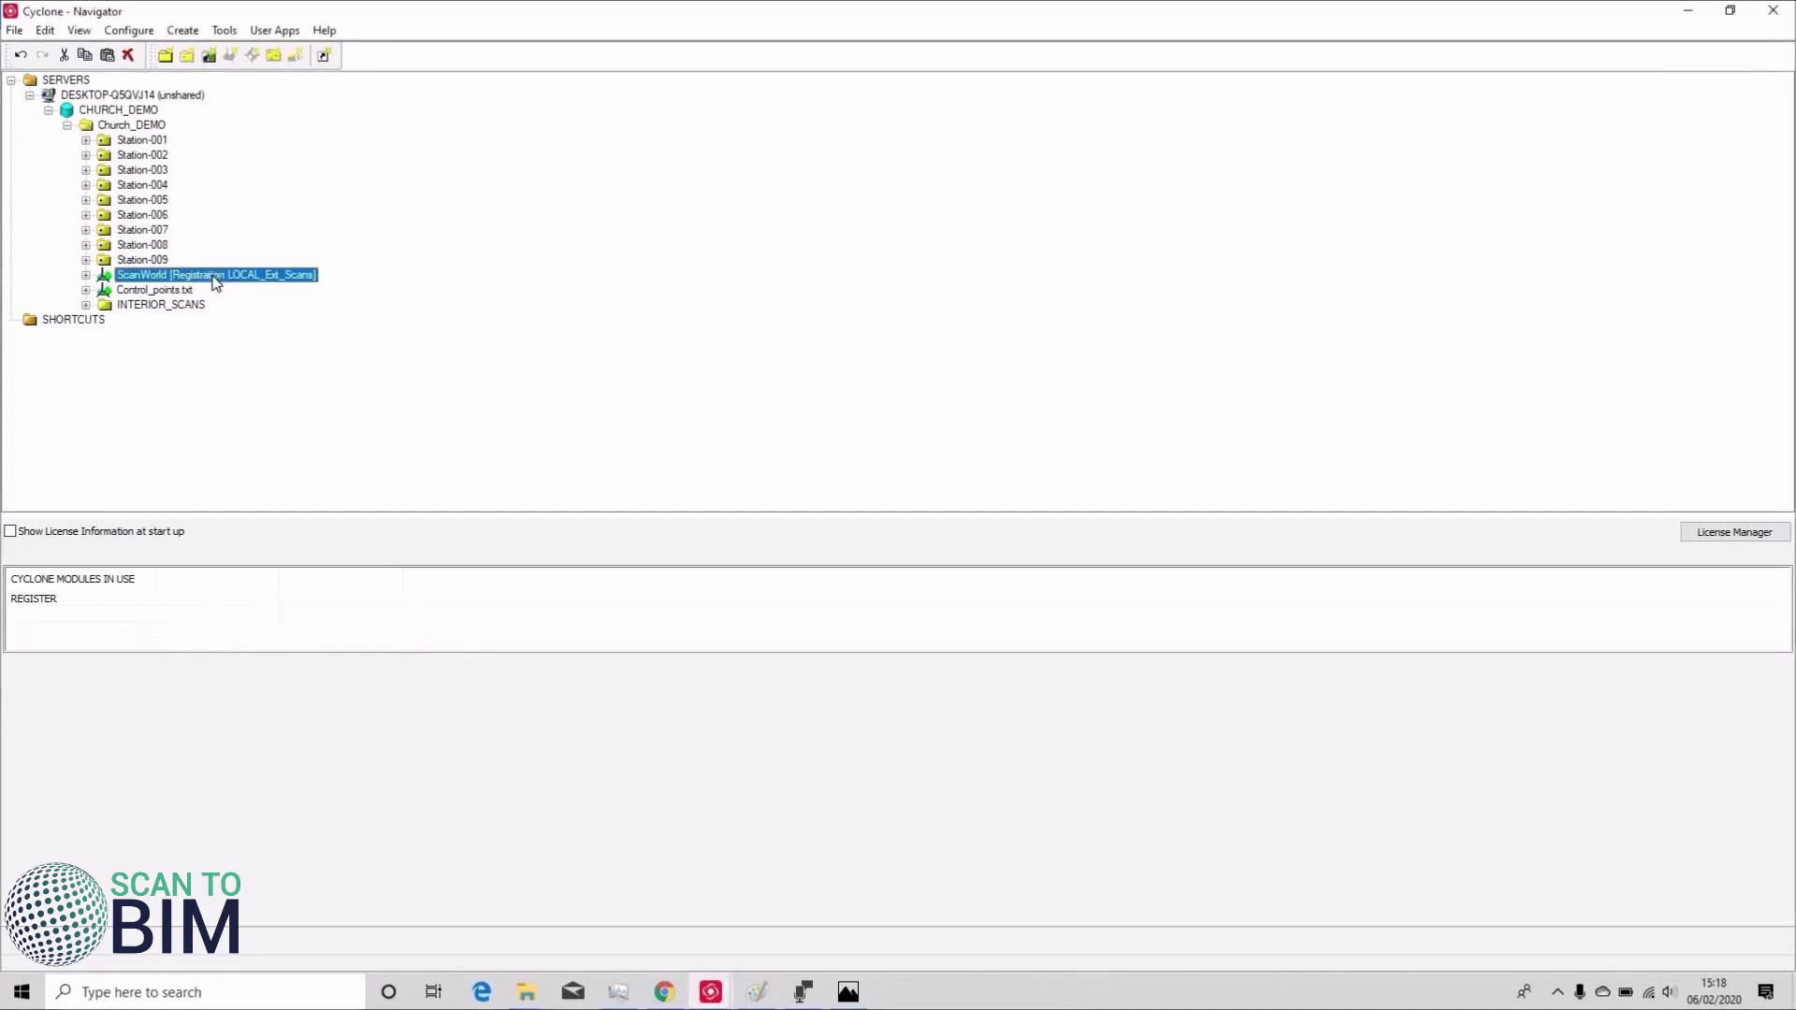
pyautogui.click(245, 281)
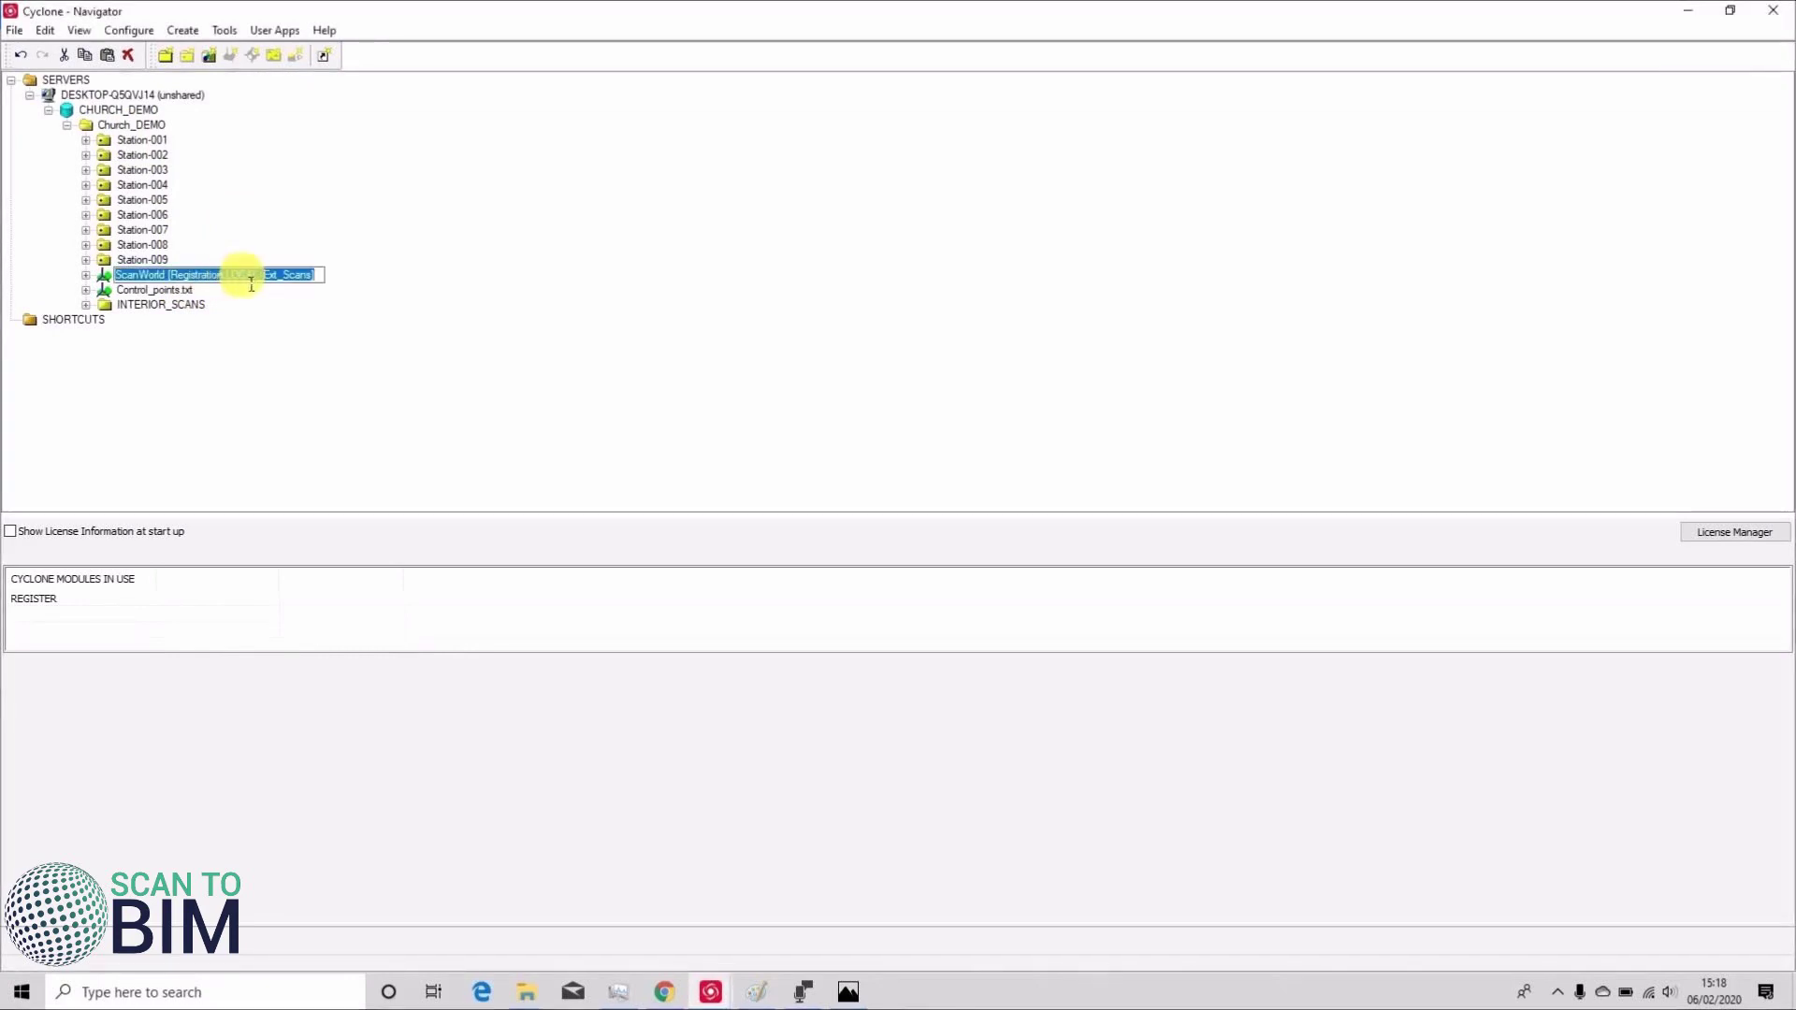
pyautogui.click(367, 281)
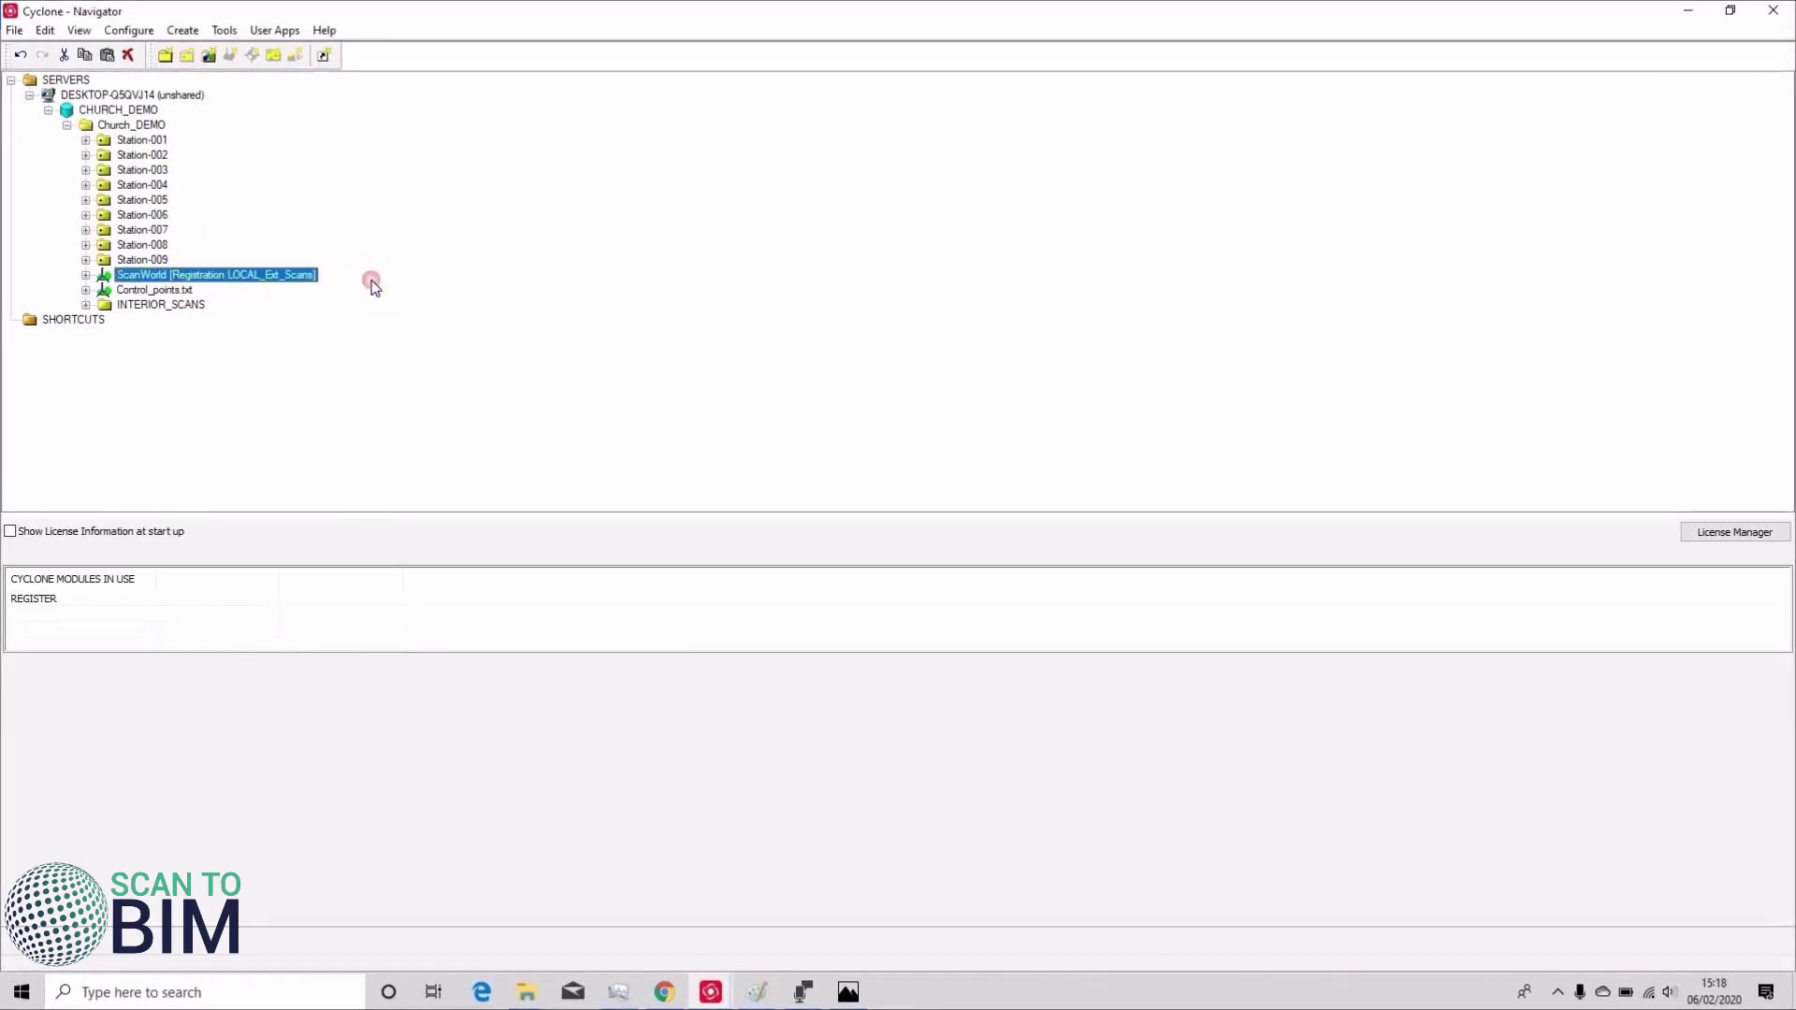
pyautogui.doubleClick(143, 306)
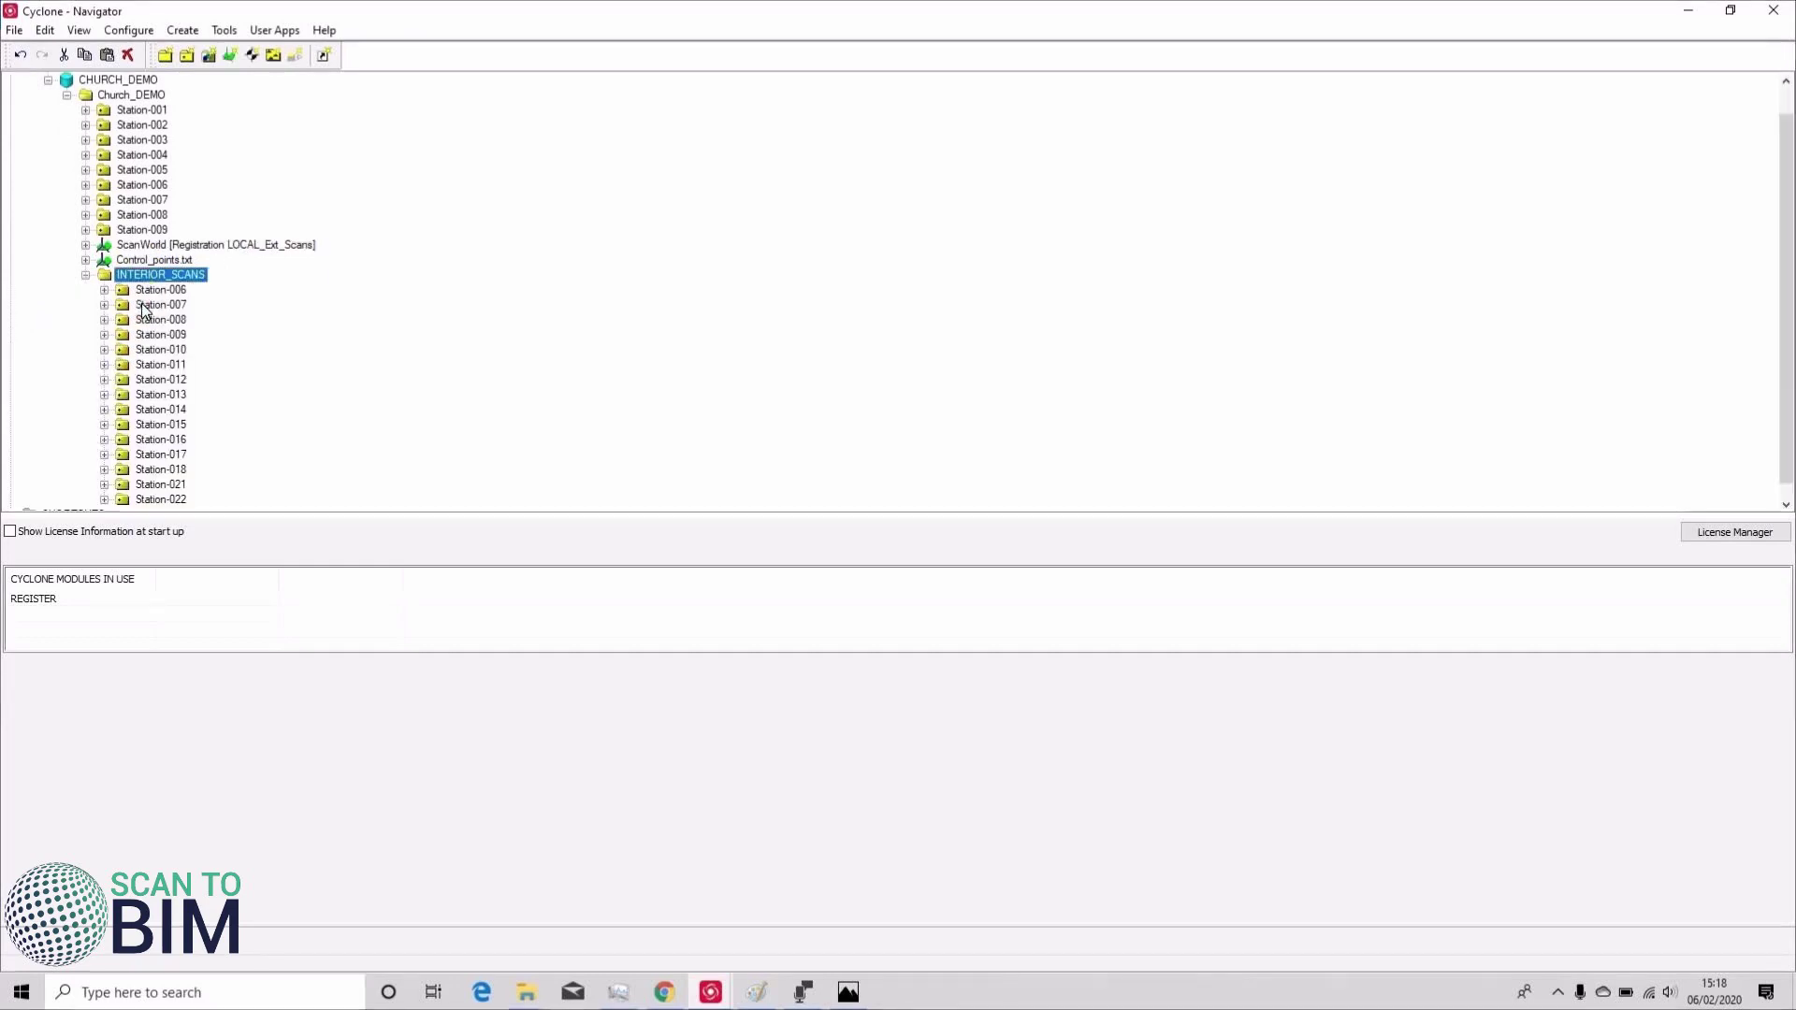
pyautogui.scroll(-1, 176, 297)
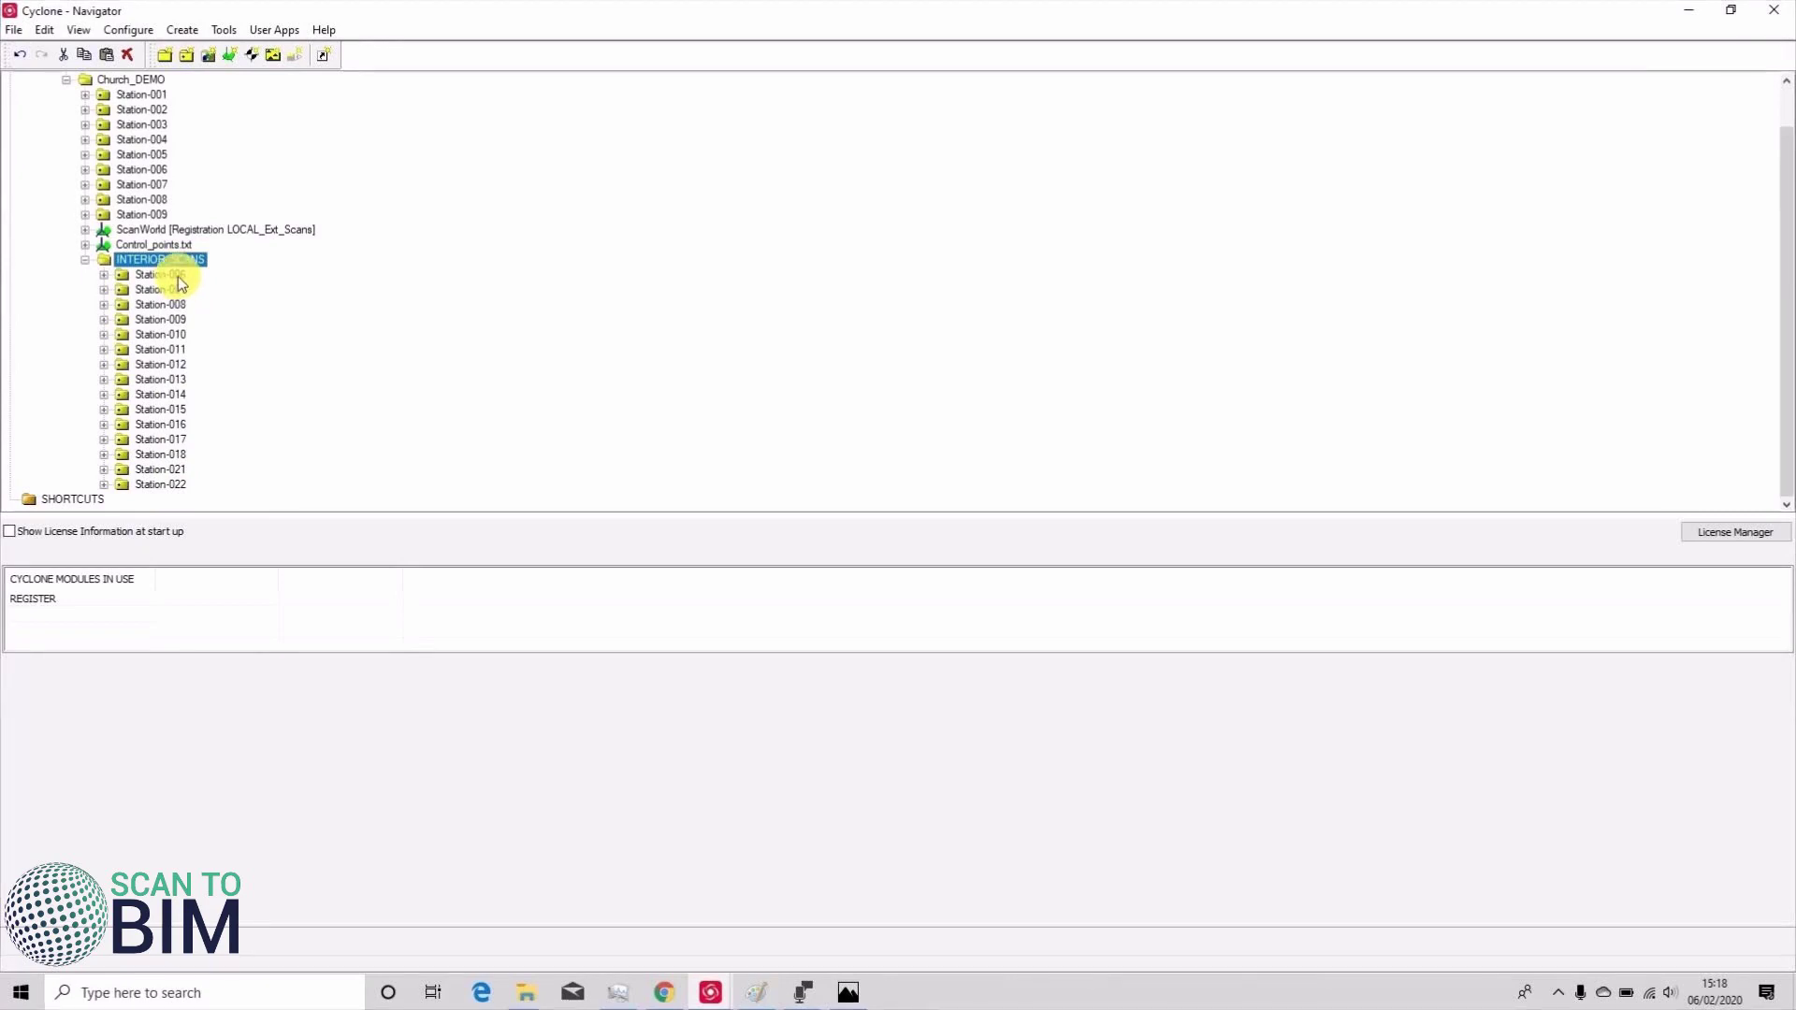
# - Create Registration 1 inside the INTERIOR_SCANS folder and open it
pyautogui.rightClick(146, 264)
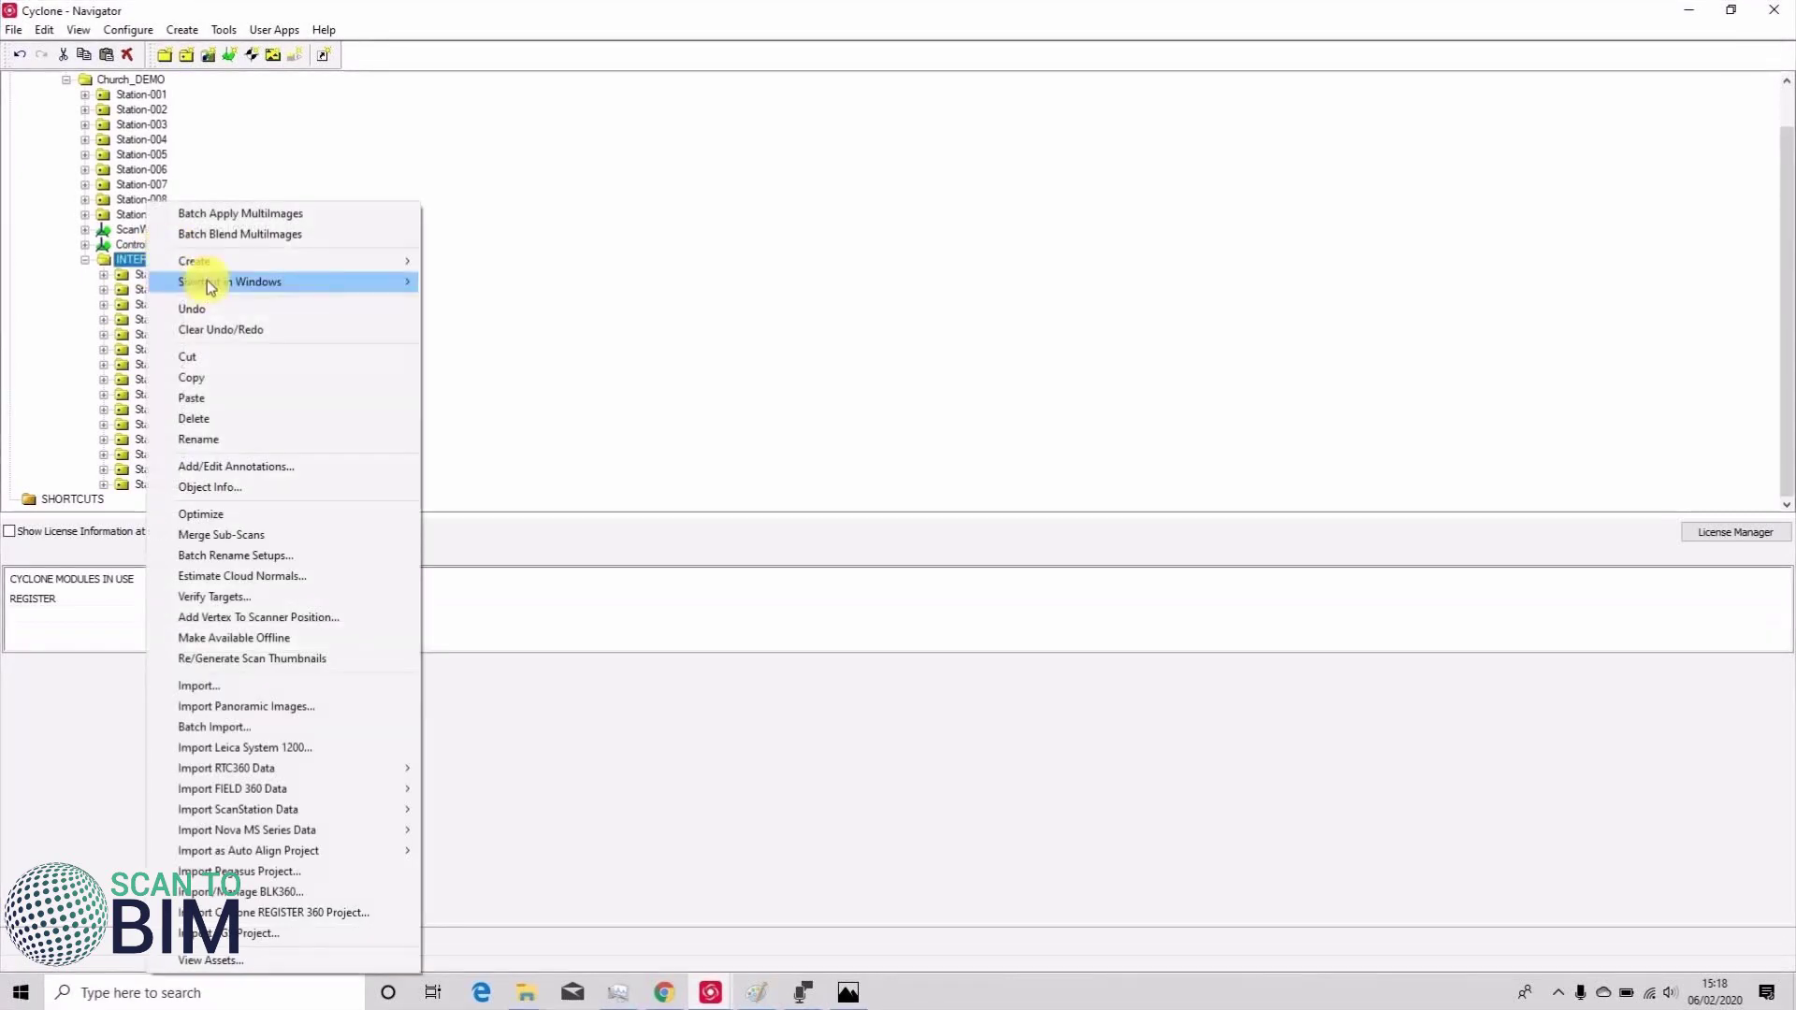
pyautogui.moveTo(338, 260)
pyautogui.click(524, 312)
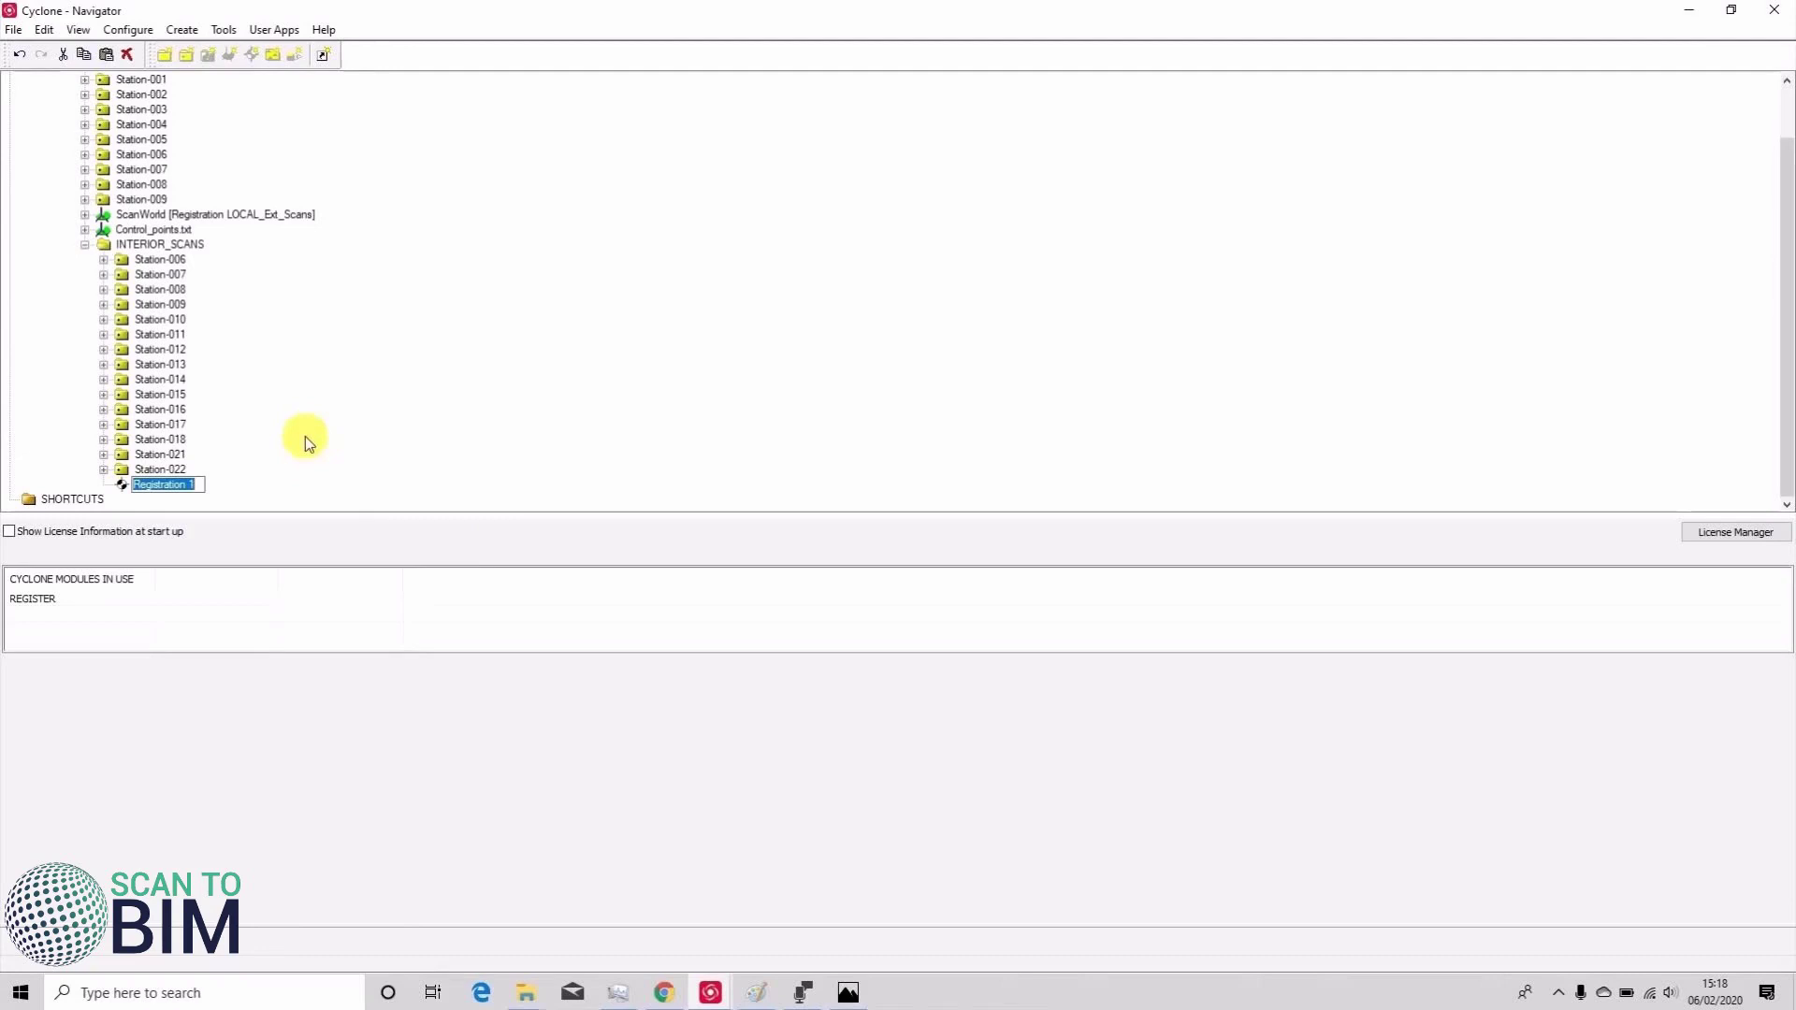
pyautogui.doubleClick(165, 485)
# - Add Station-006 through Station-022 to Registration 1 as ScanWorlds
pyautogui.click(134, 29)
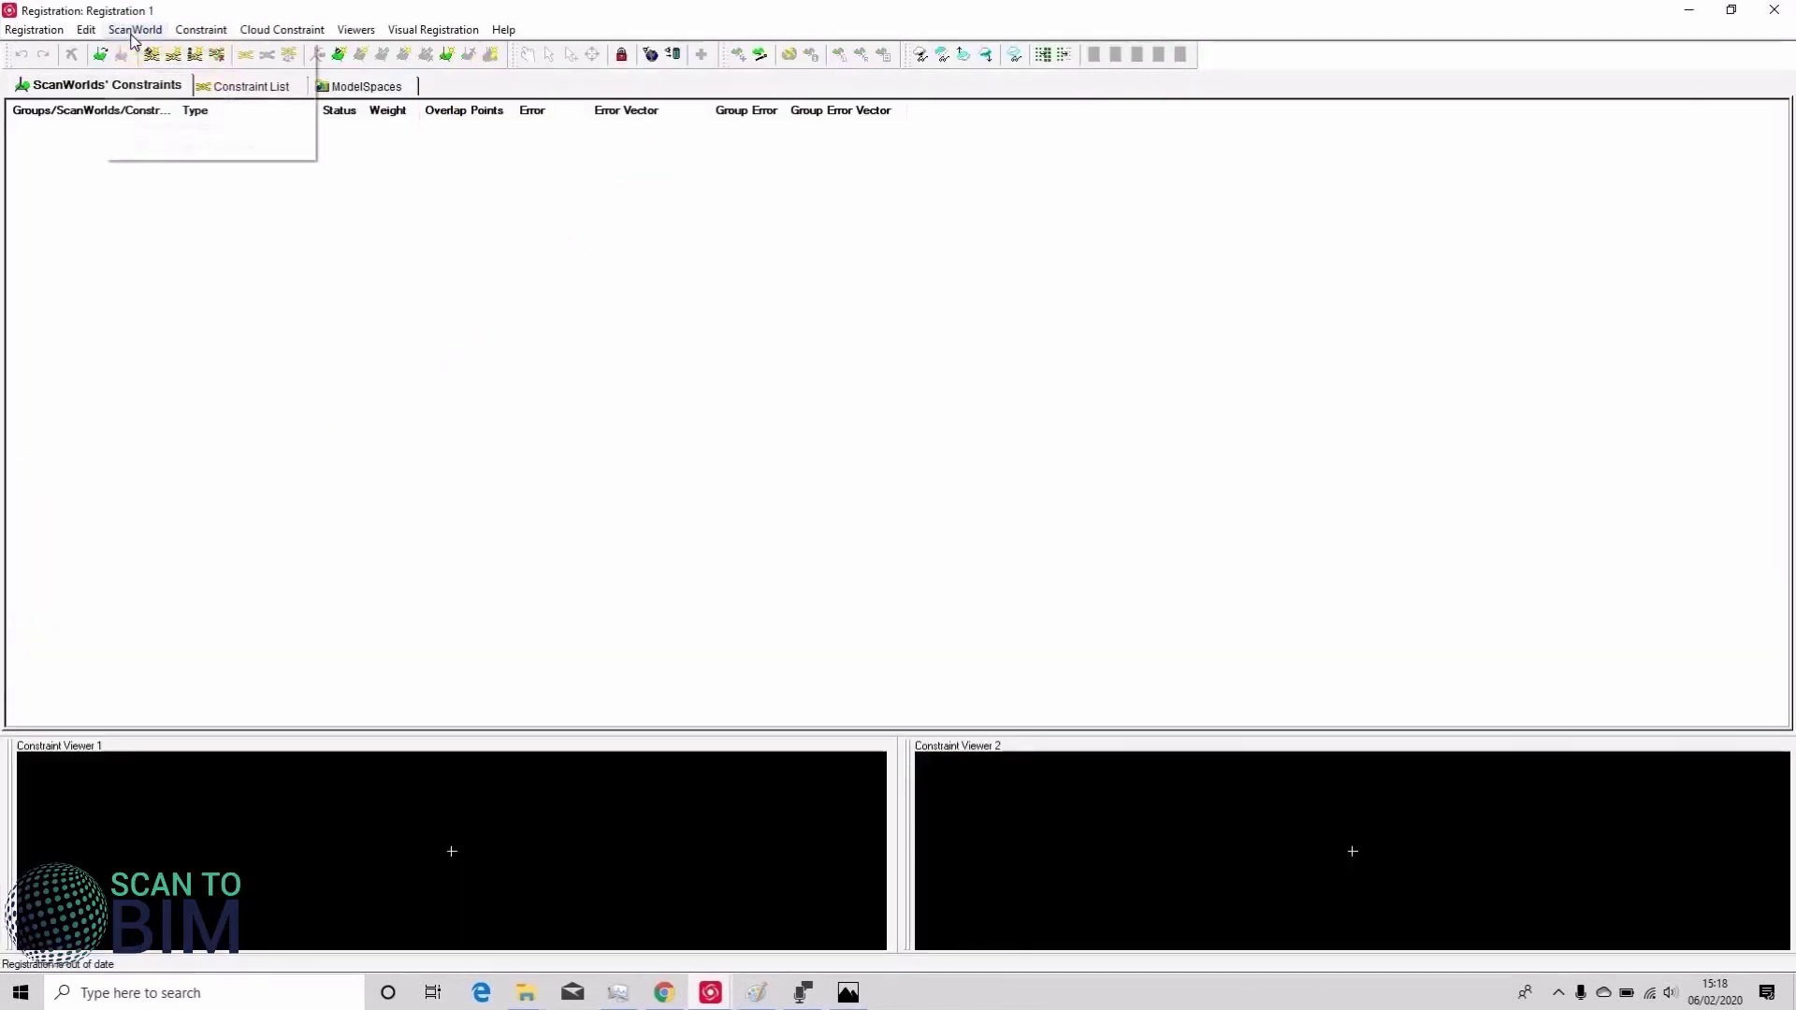
pyautogui.click(159, 49)
pyautogui.doubleClick(784, 402)
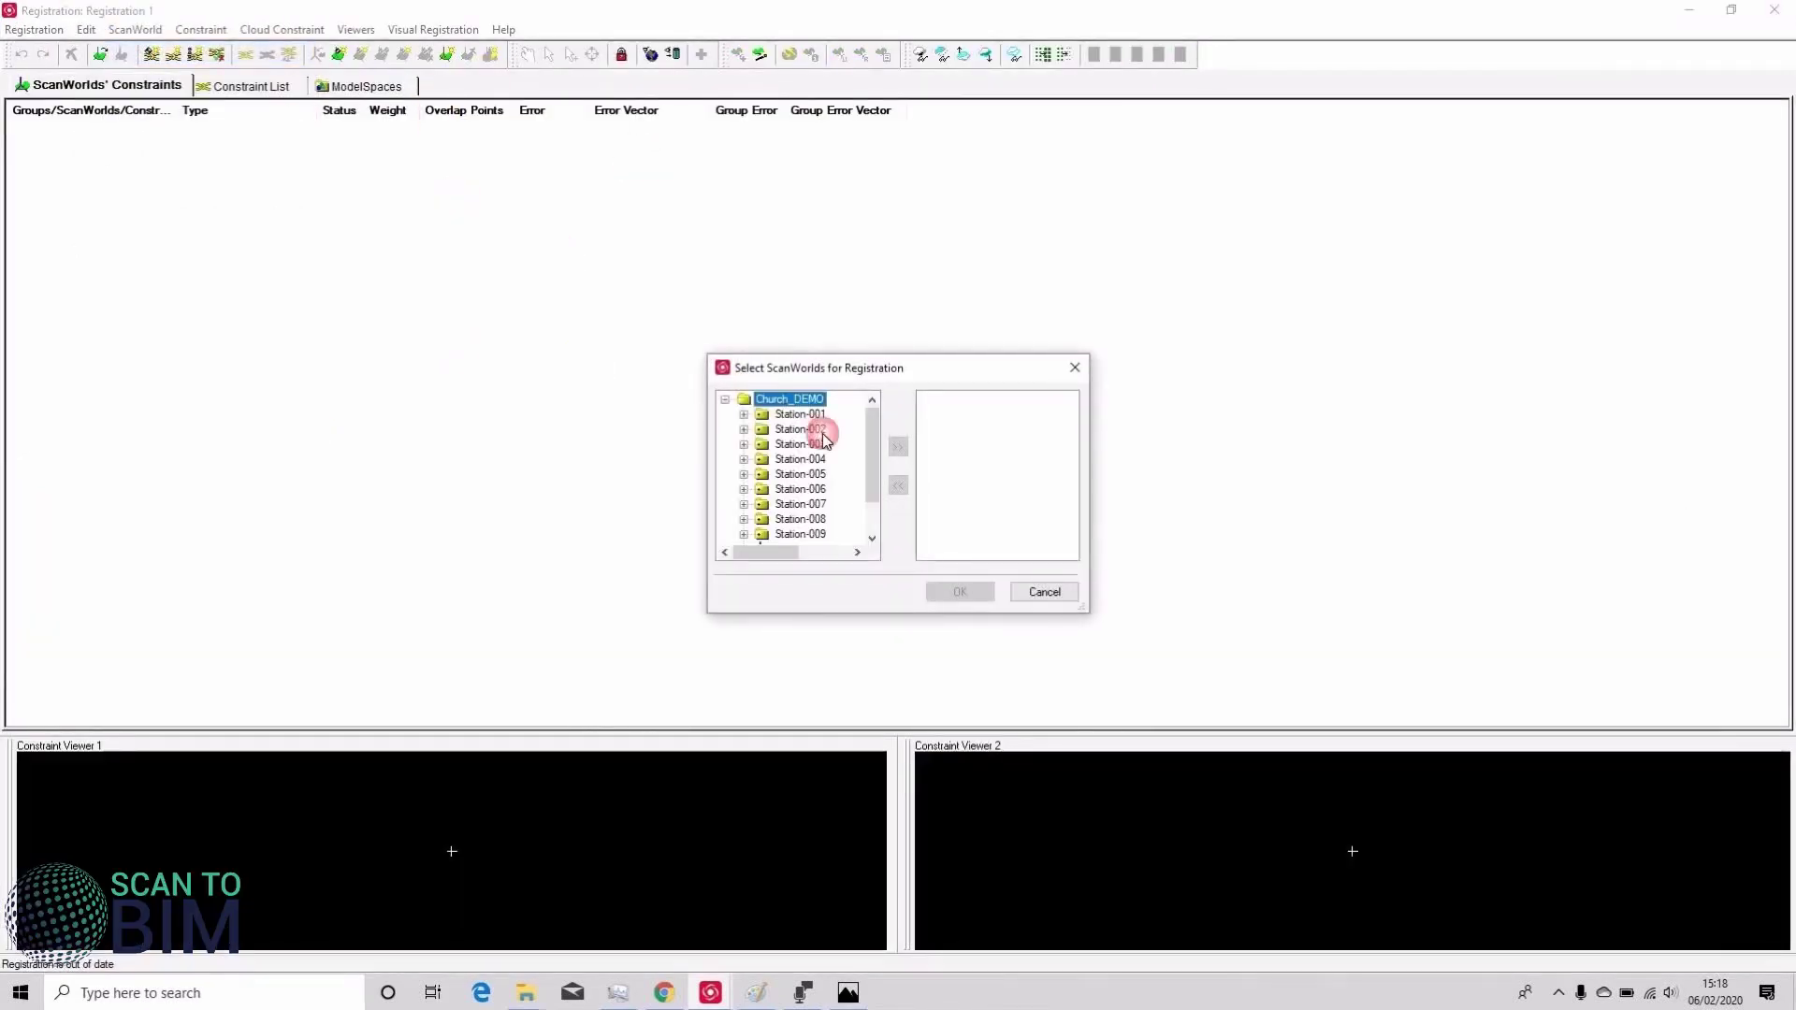
pyautogui.scroll(-4, 868, 459)
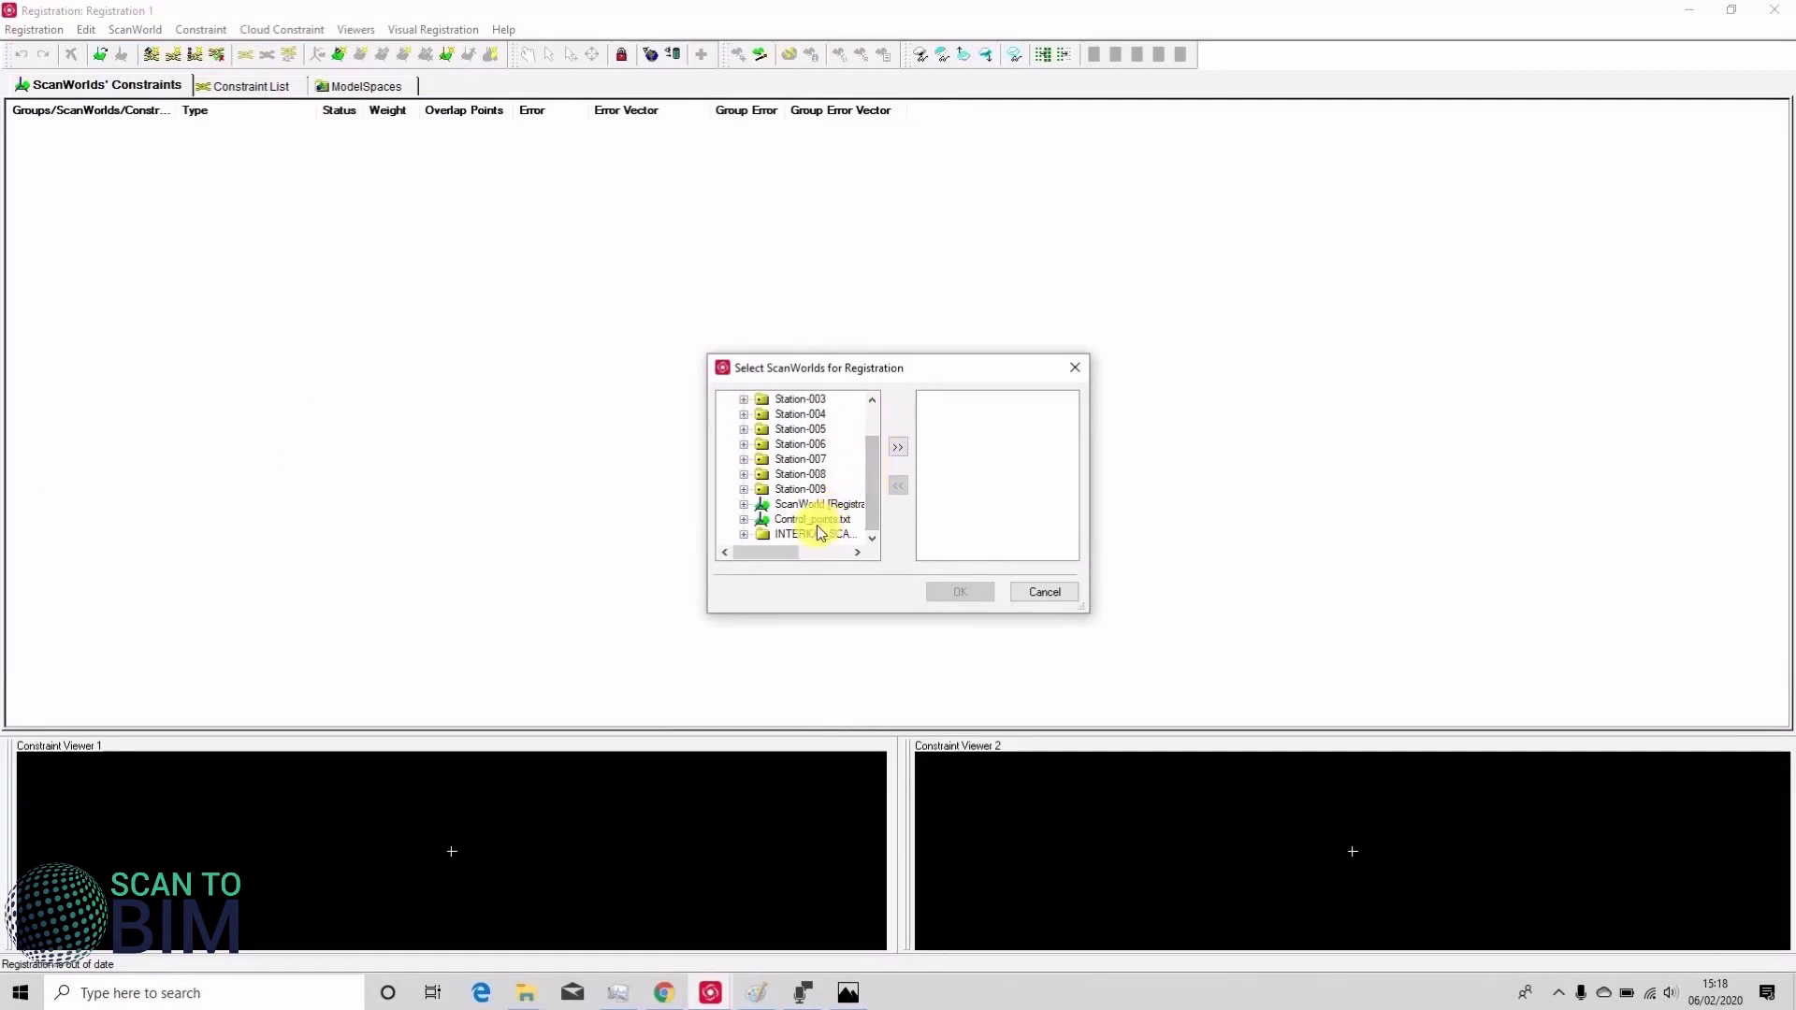
pyautogui.scroll(3, 828, 448)
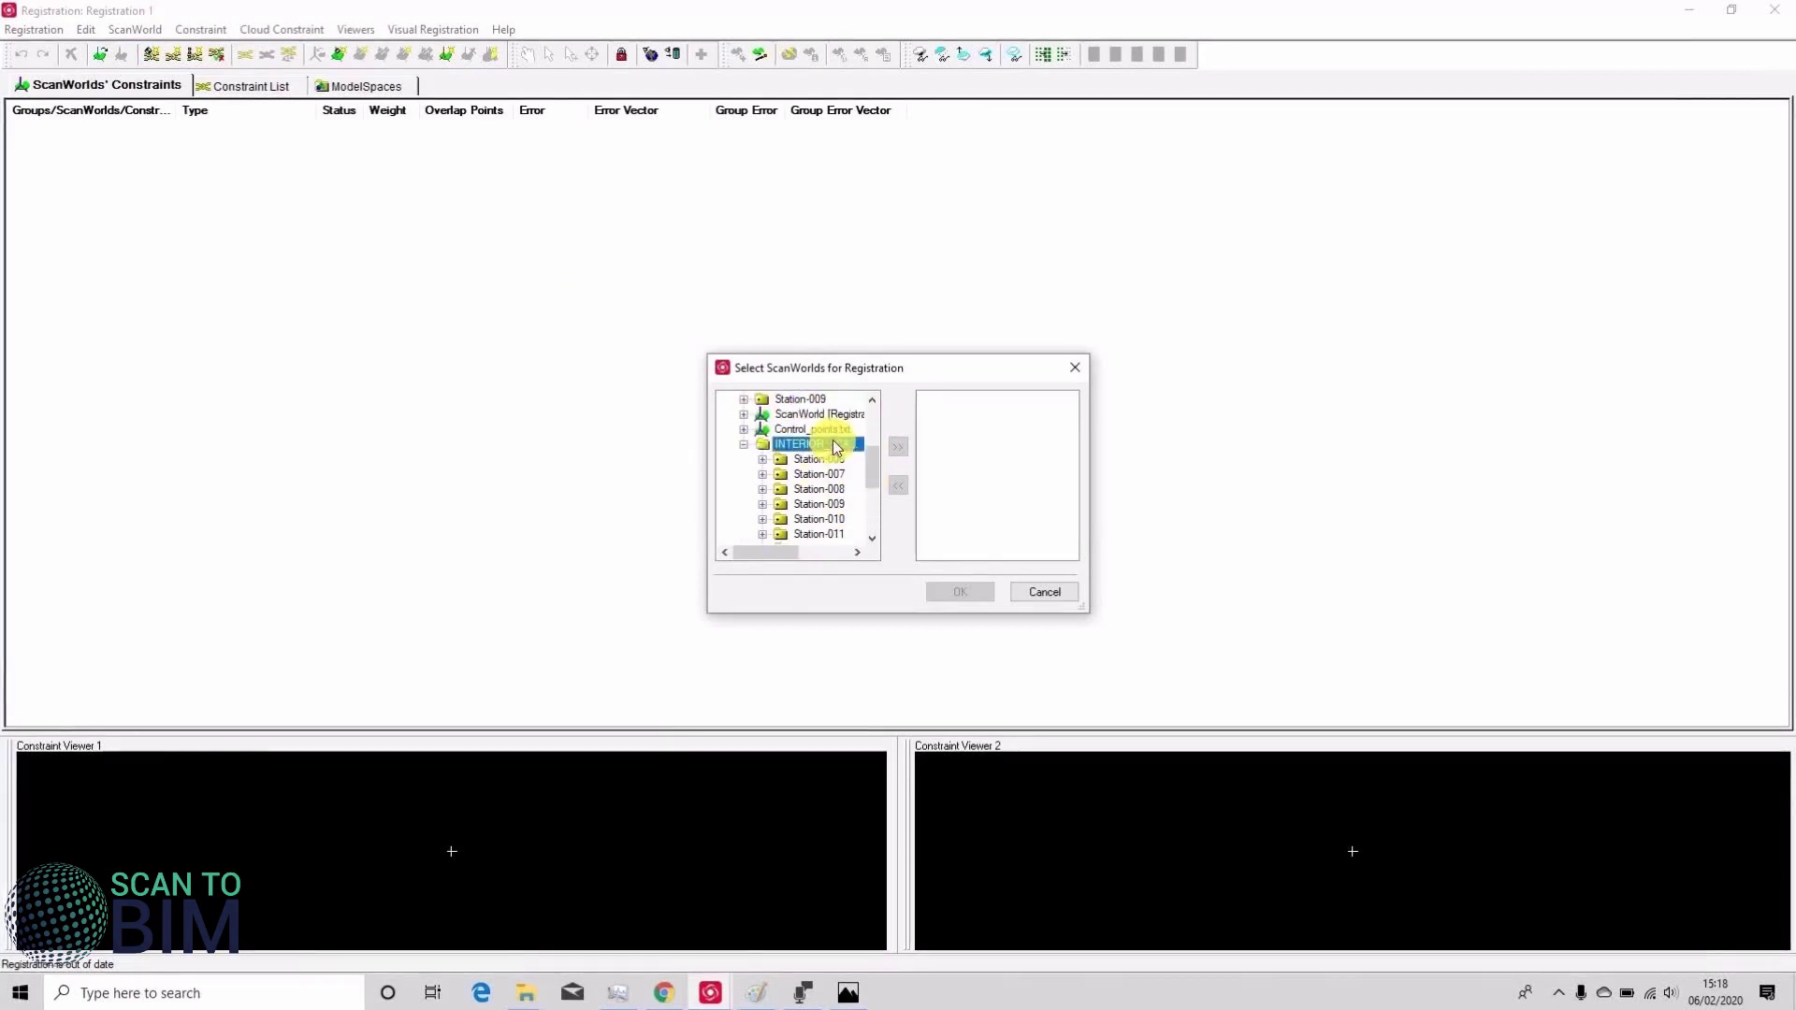
pyautogui.click(827, 455)
pyautogui.moveTo(873, 463); pyautogui.dragTo(871, 547)
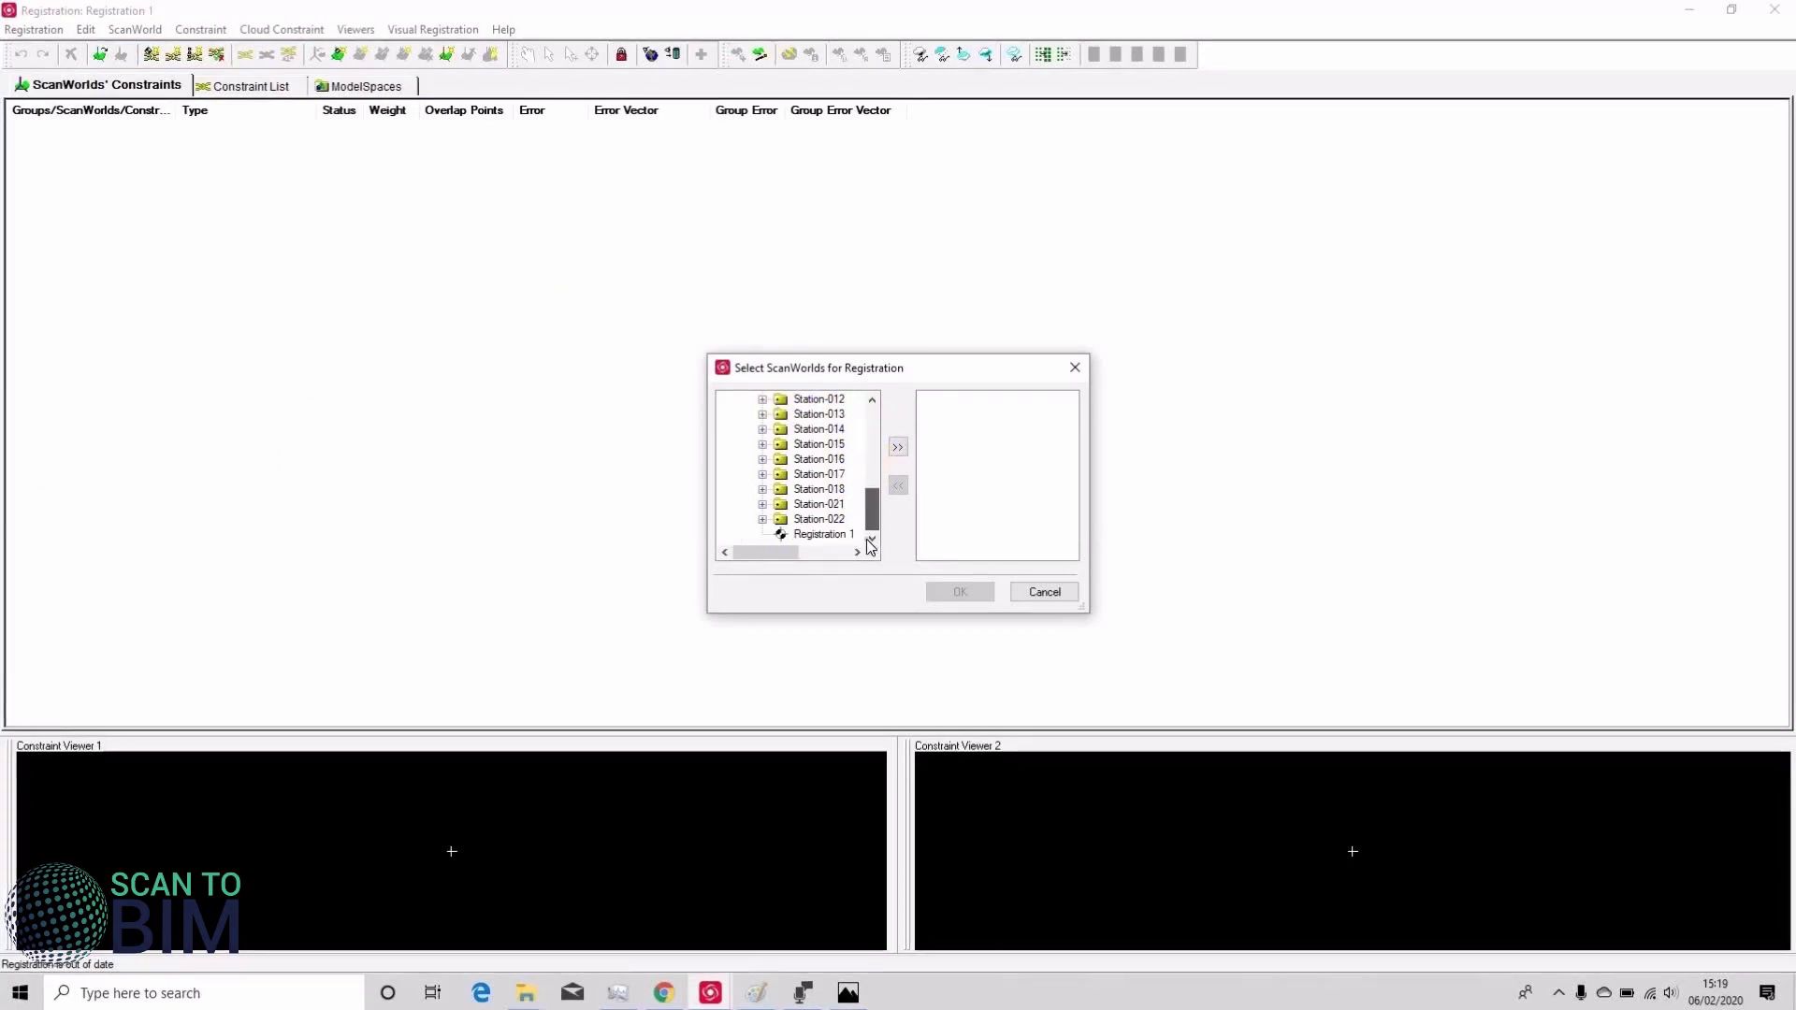
pyautogui.keyDown('shift'); pyautogui.click(820, 519); pyautogui.keyUp('shift')
pyautogui.click(896, 448)
pyautogui.click(964, 594)
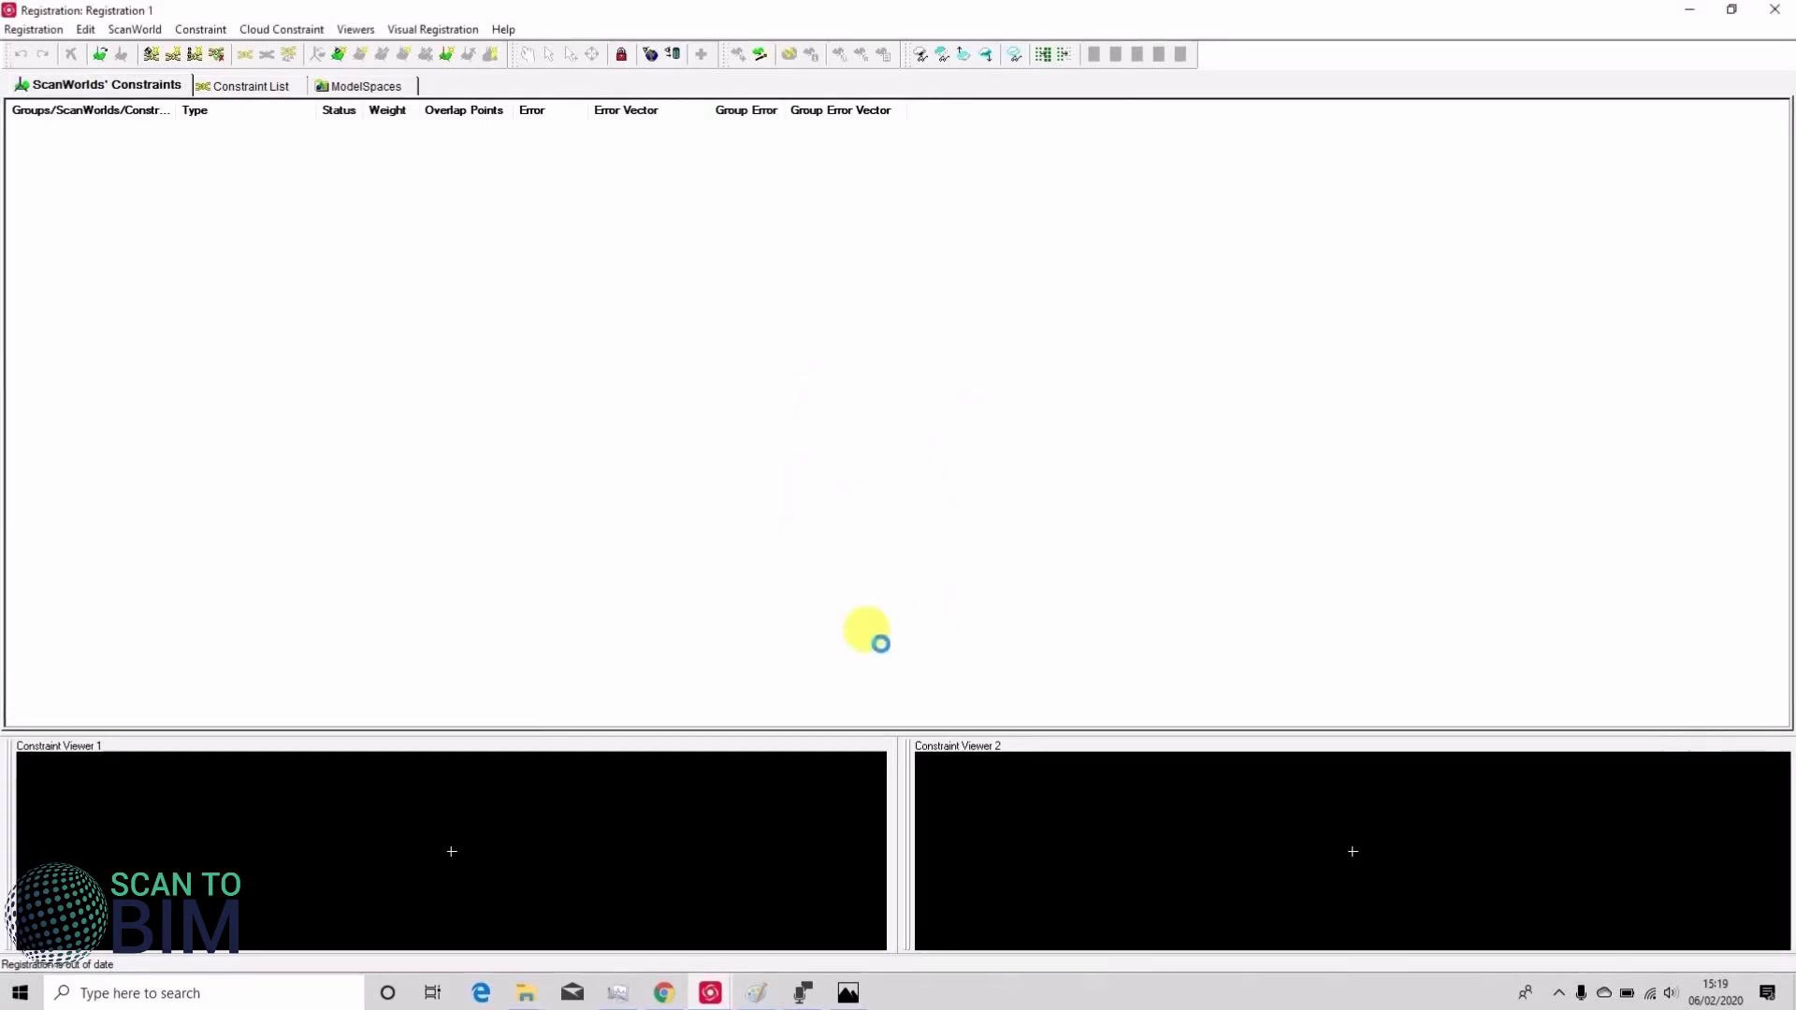
pyautogui.doubleClick(75, 128)
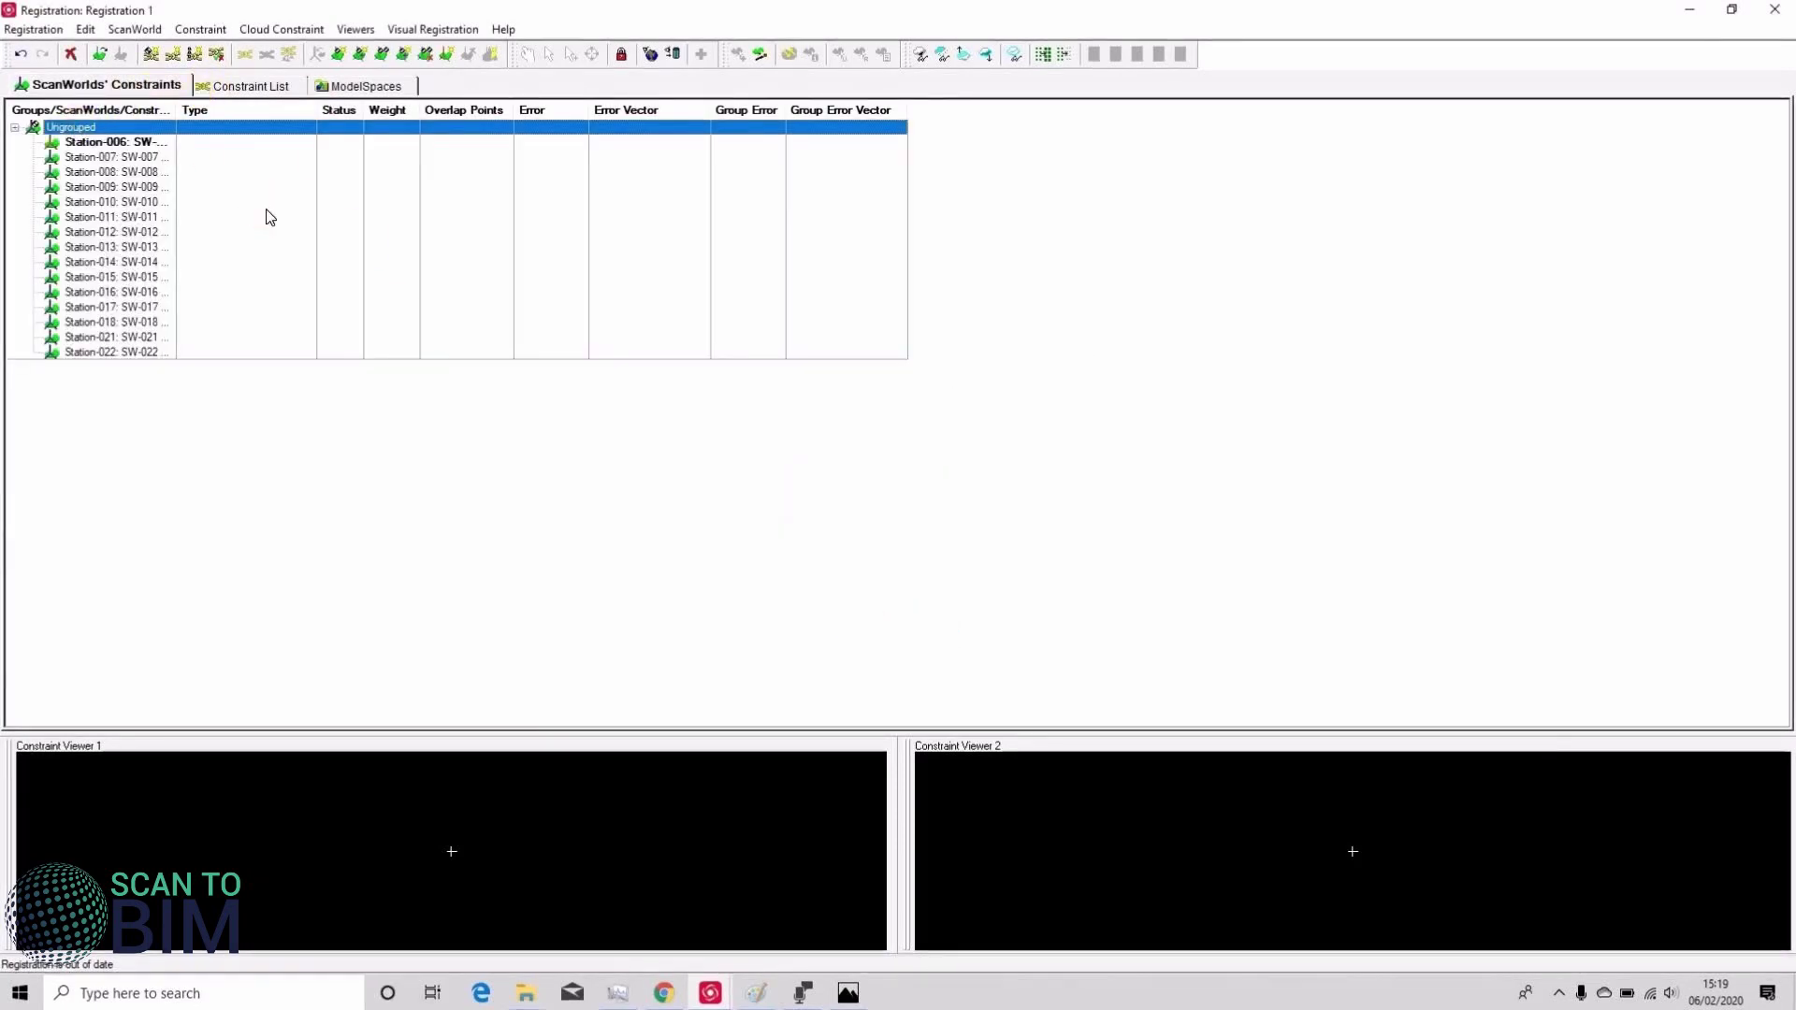
# - Auto-add constraints between the interior stations and review them in the Constraint List
pyautogui.click(200, 29)
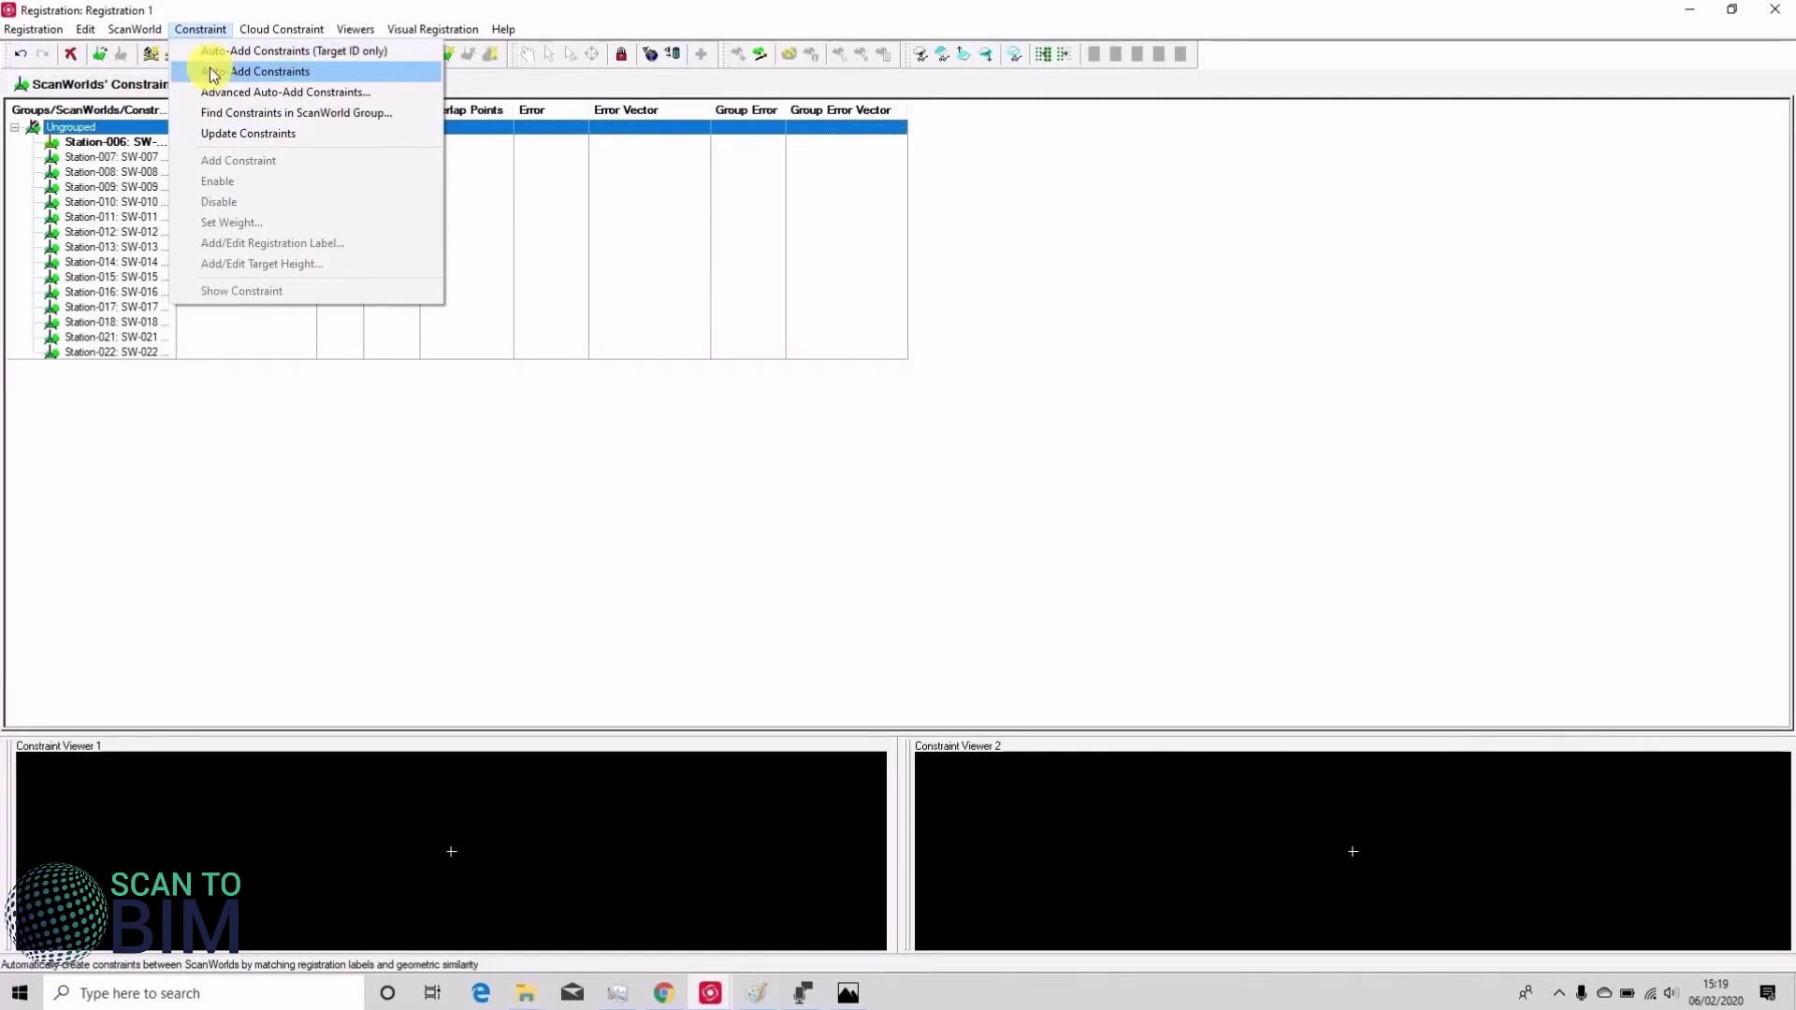
pyautogui.click(213, 71)
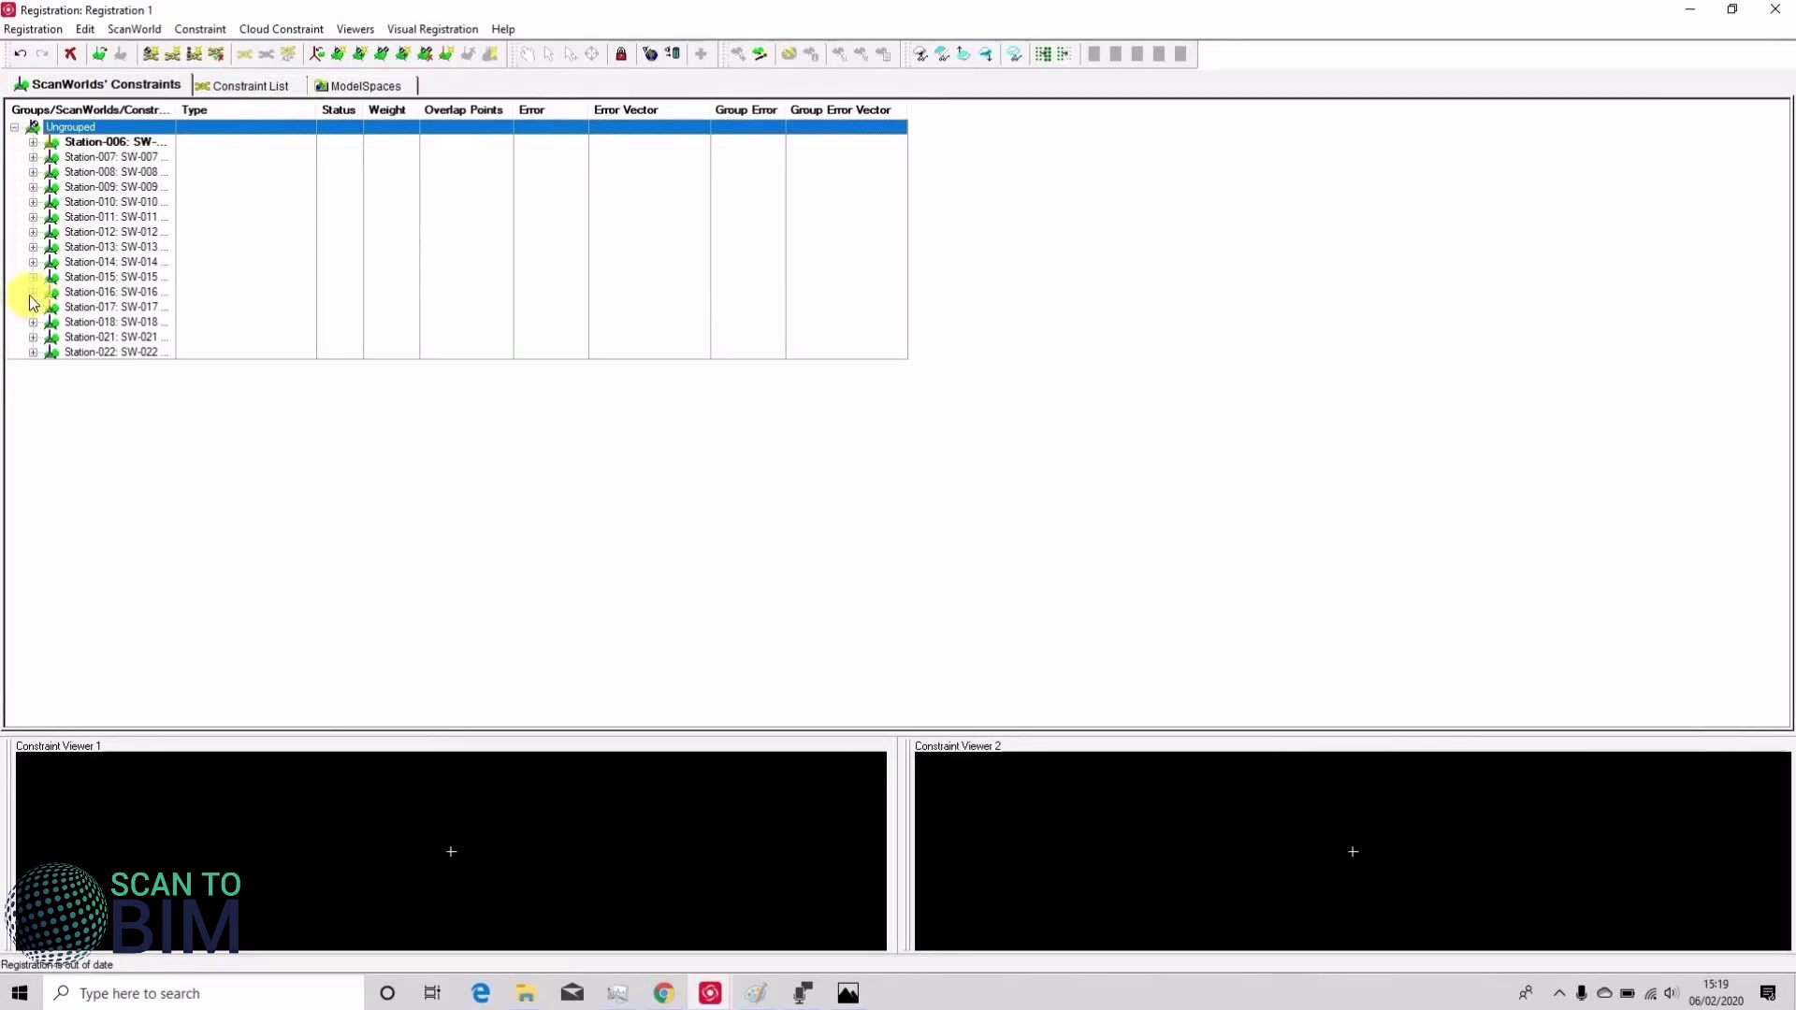
pyautogui.click(234, 87)
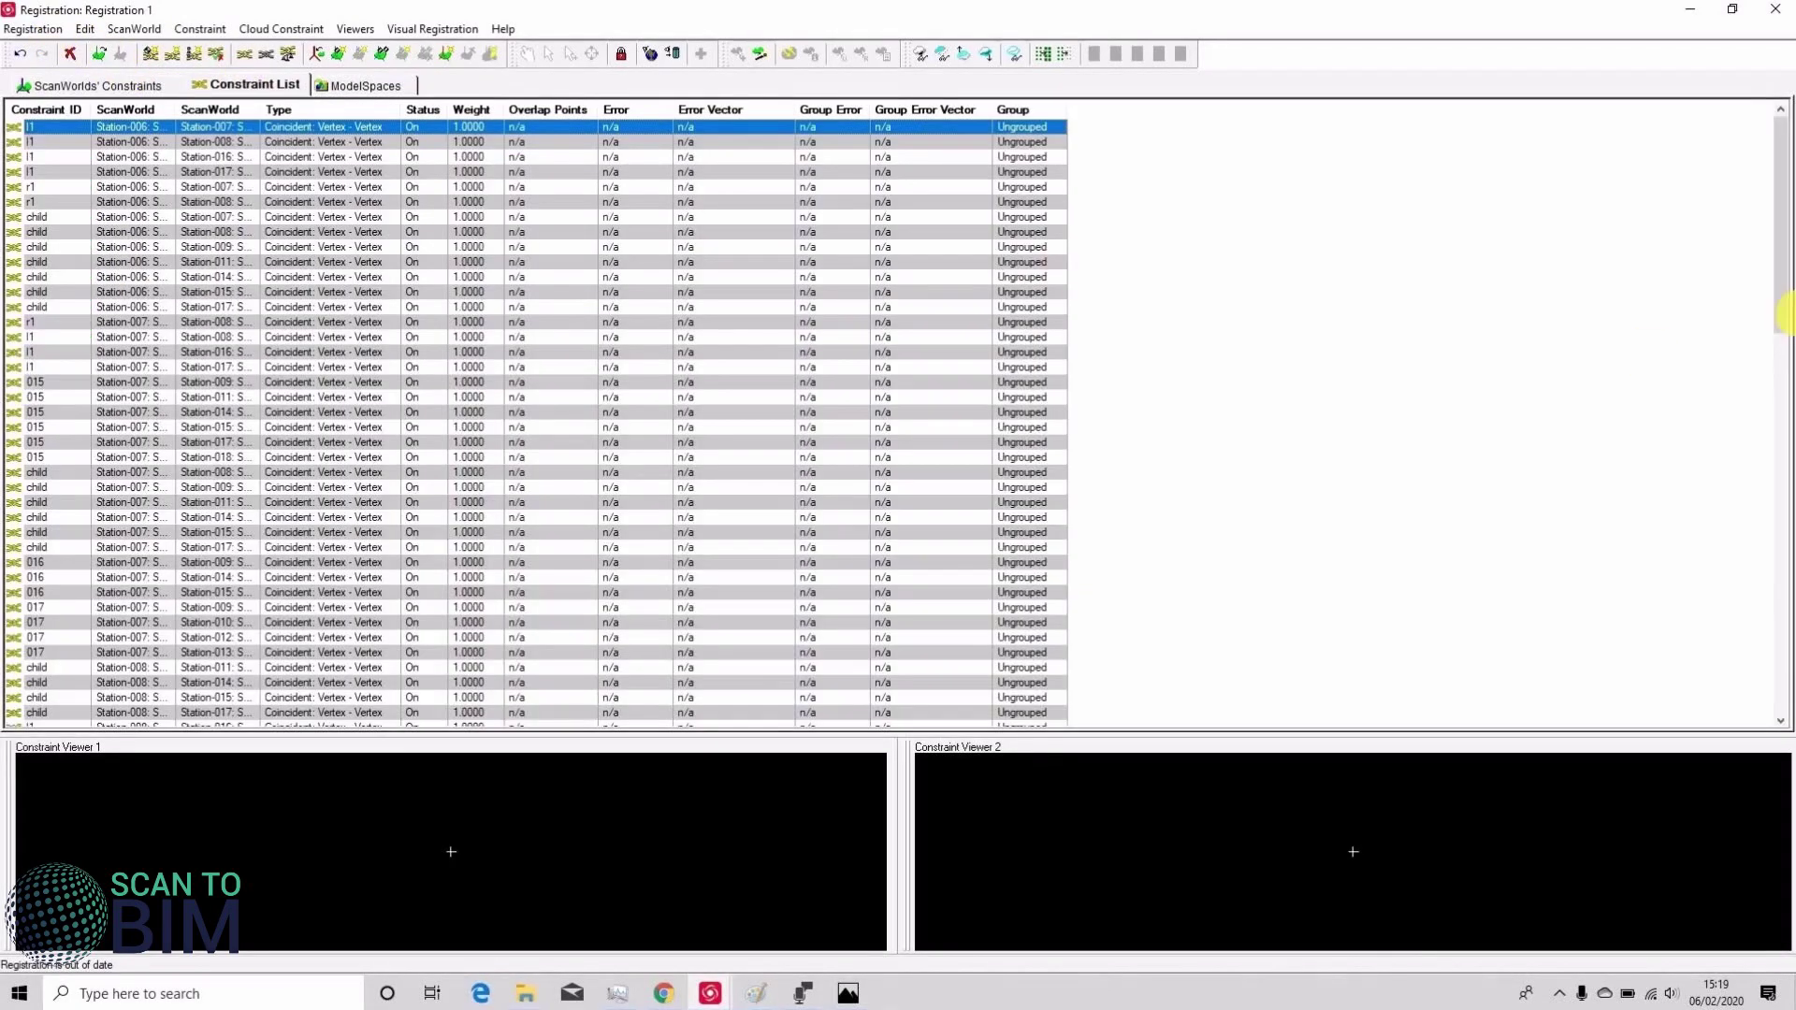
pyautogui.moveTo(1787, 353); pyautogui.dragTo(1724, 184)
pyautogui.click(28, 83)
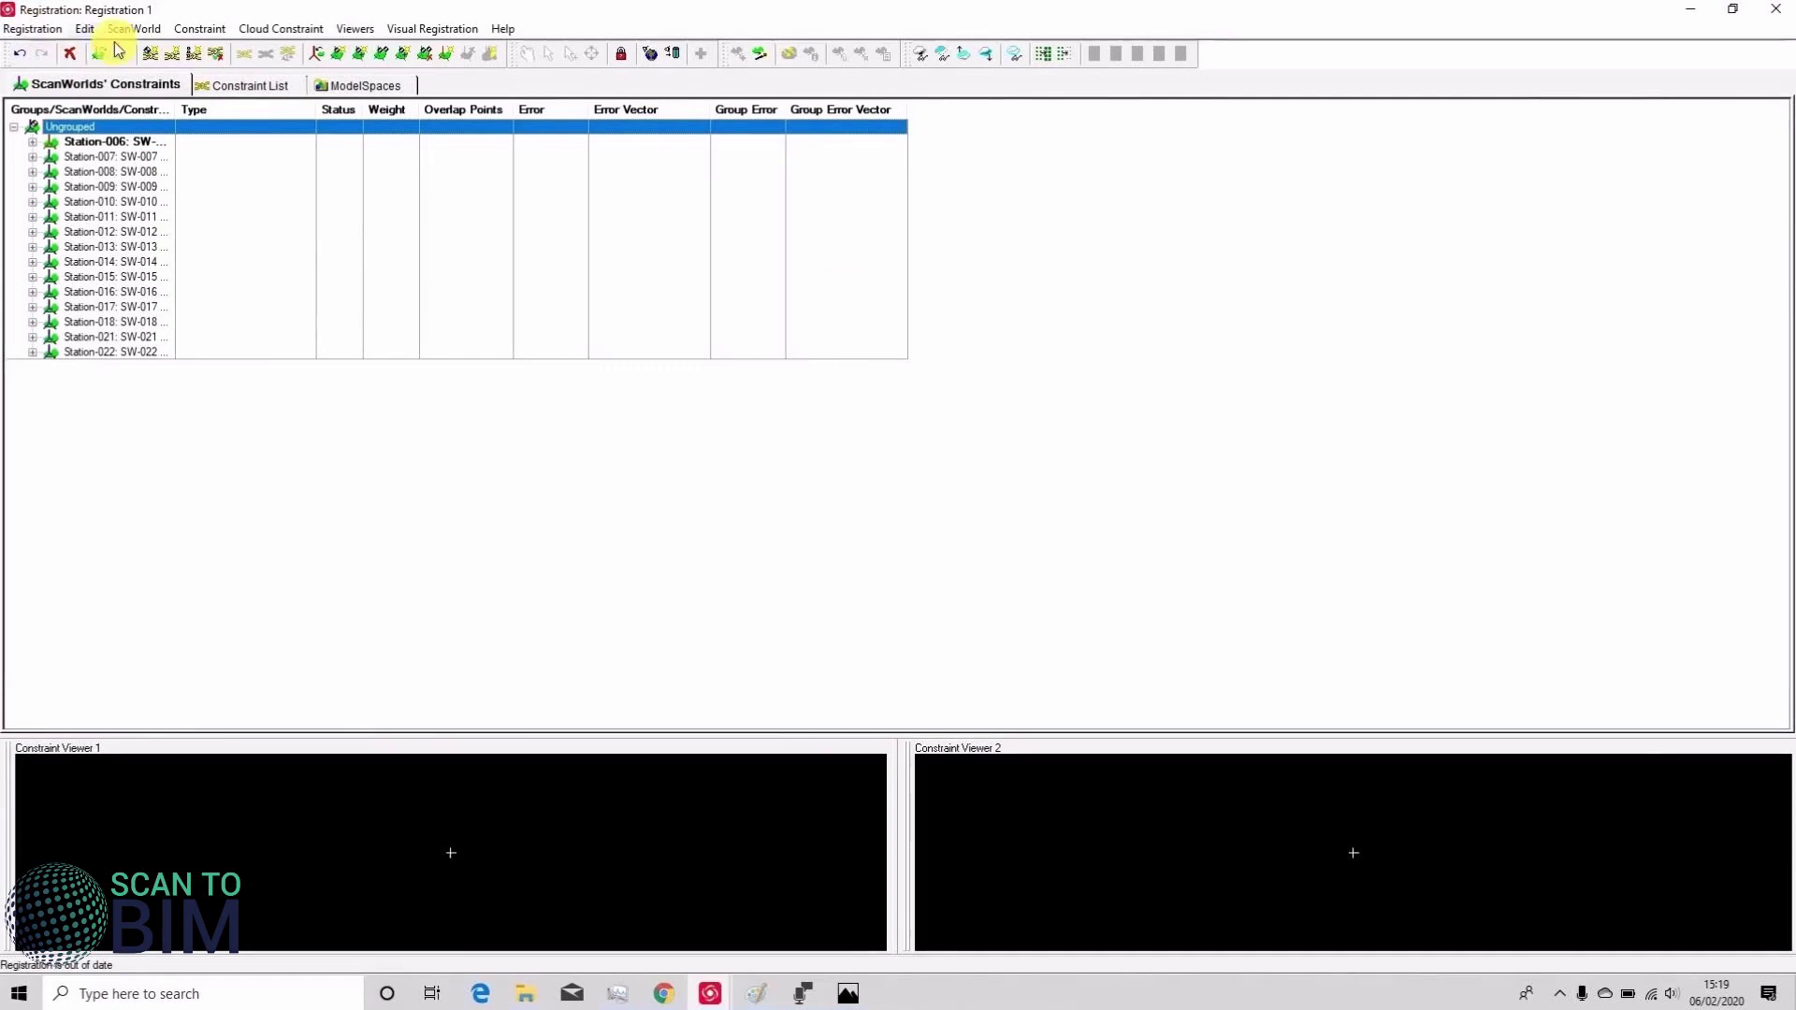
# - Run the registration and dismiss the insufficient-constraints failure message
pyautogui.click(31, 29)
pyautogui.click(94, 187)
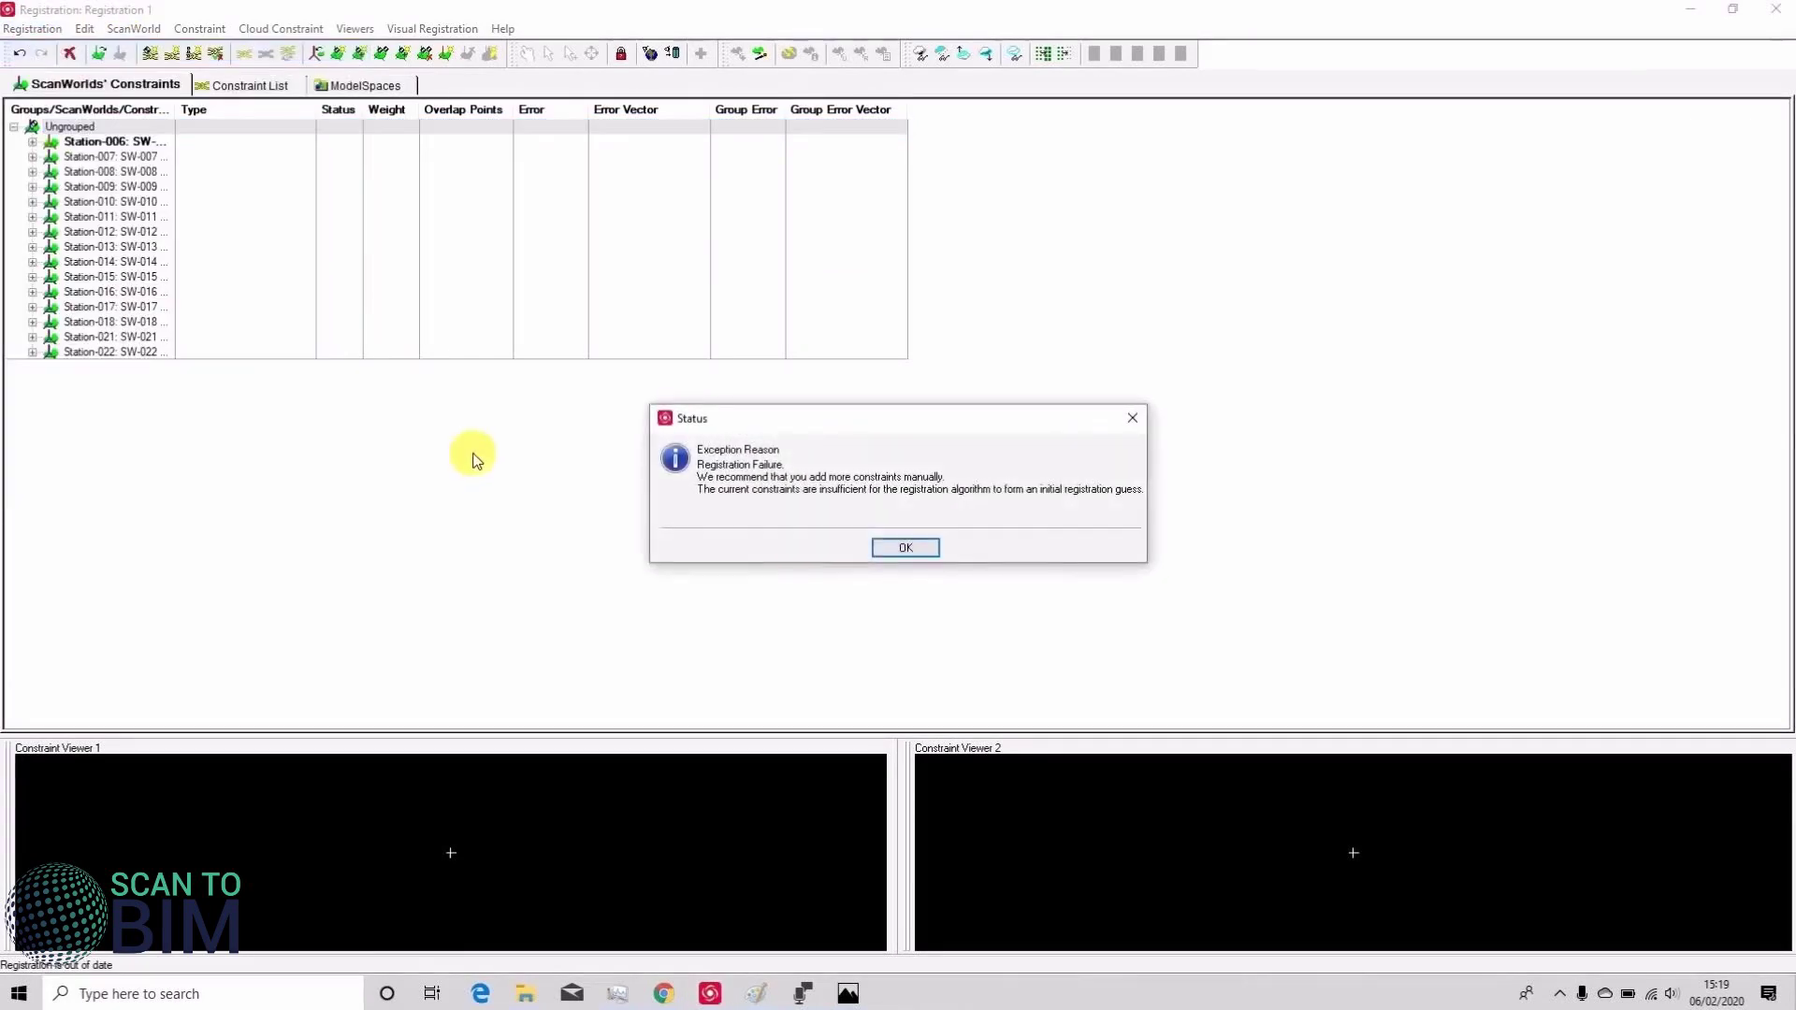
pyautogui.click(904, 548)
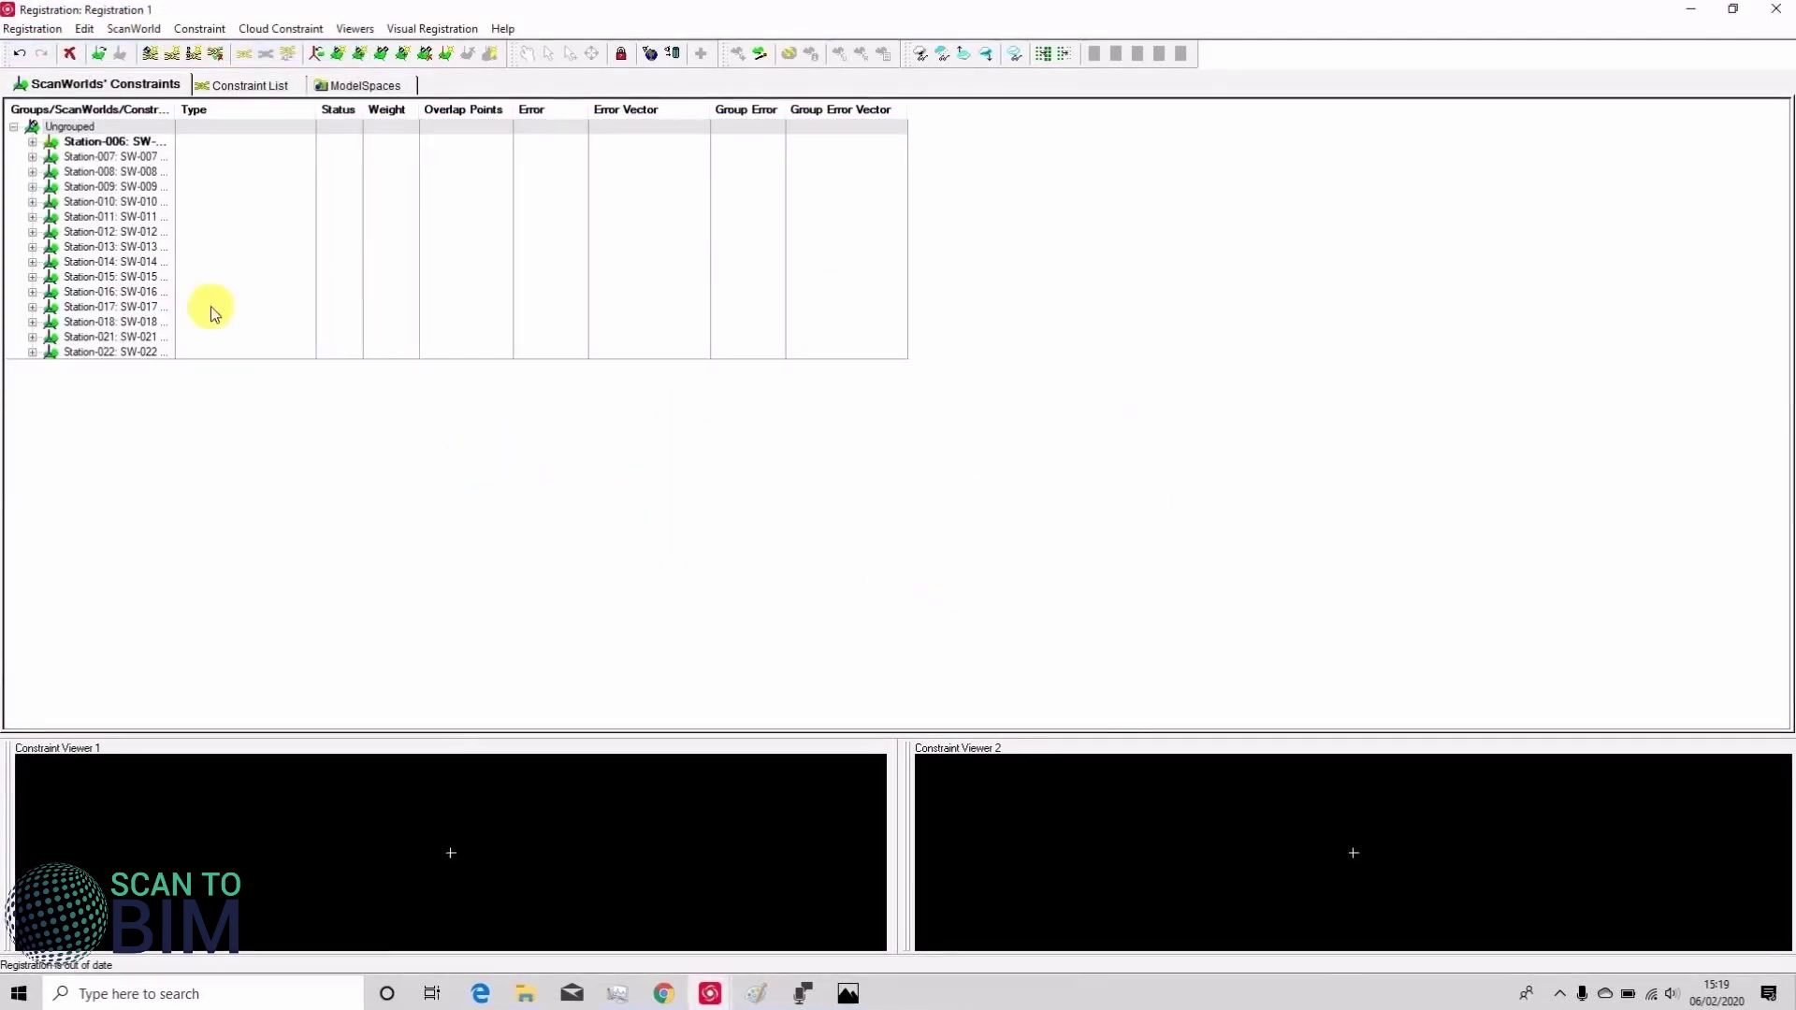
# - Create target-based ScanWorld groups from Station-006 through Station-022, accepting the default tolerances
pyautogui.click(62, 142)
pyautogui.keyDown('shift'); pyautogui.click(94, 352); pyautogui.keyUp('shift')
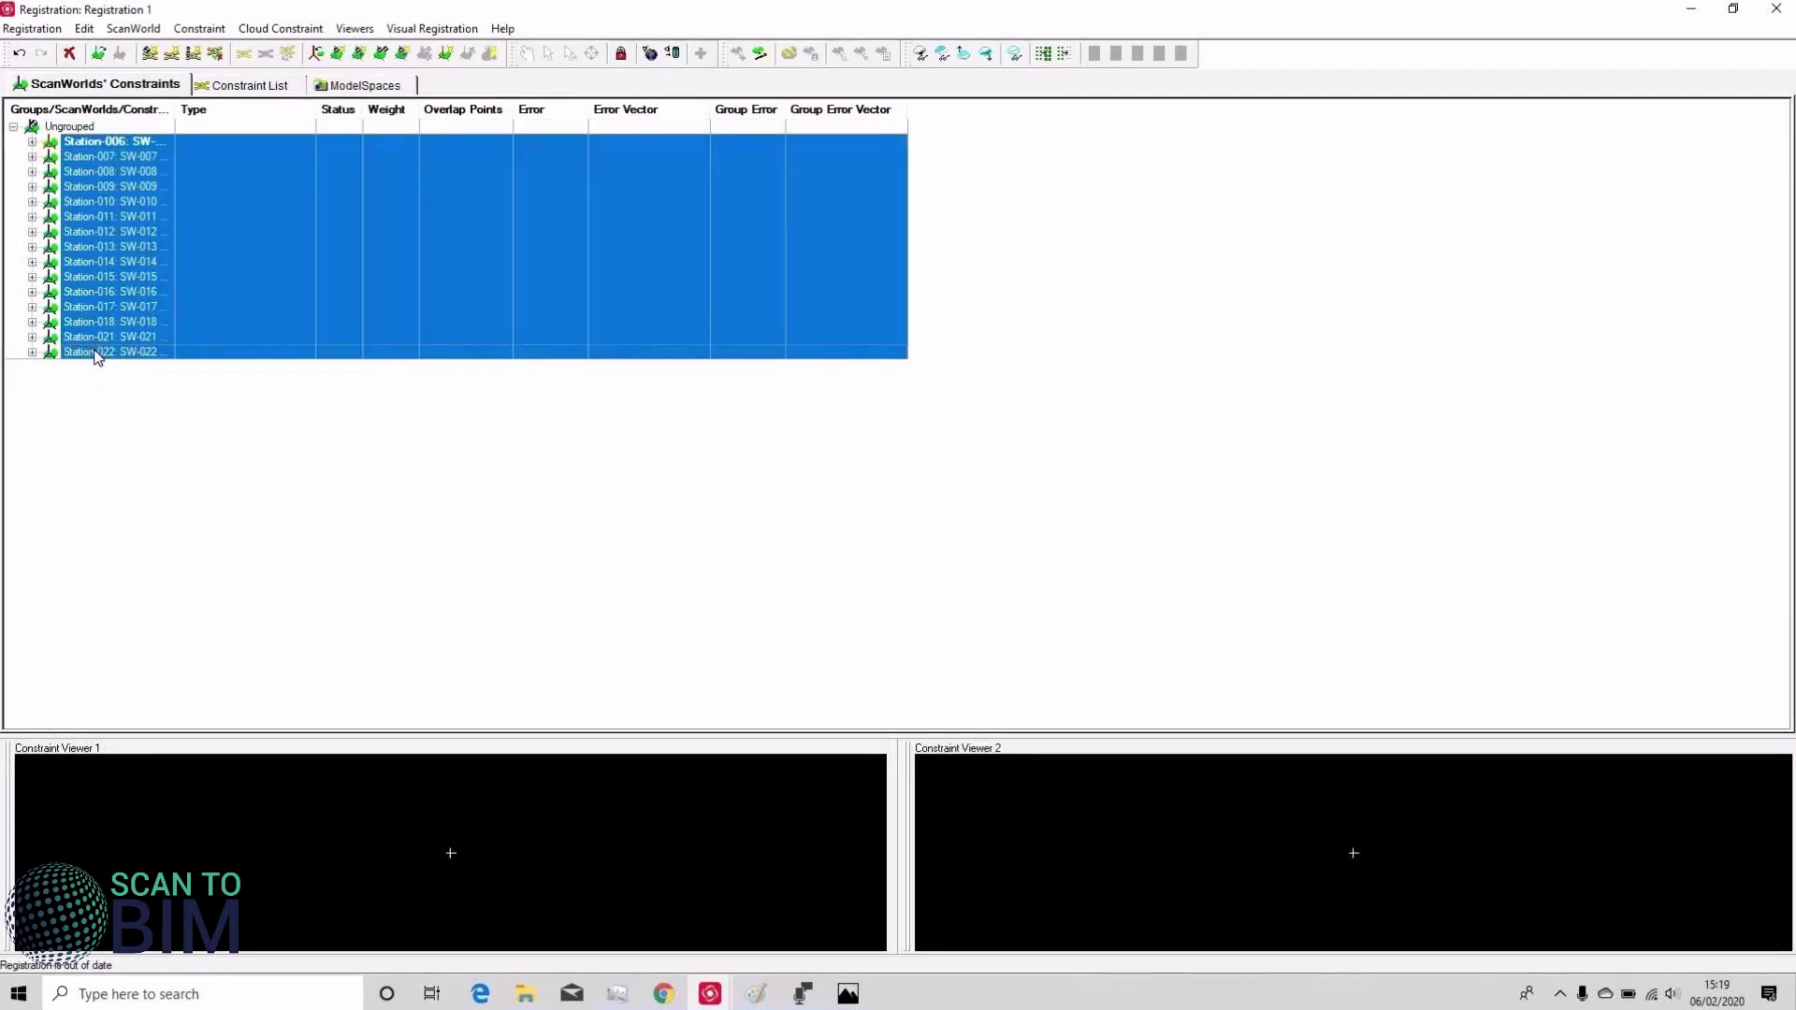
pyautogui.rightClick(109, 223)
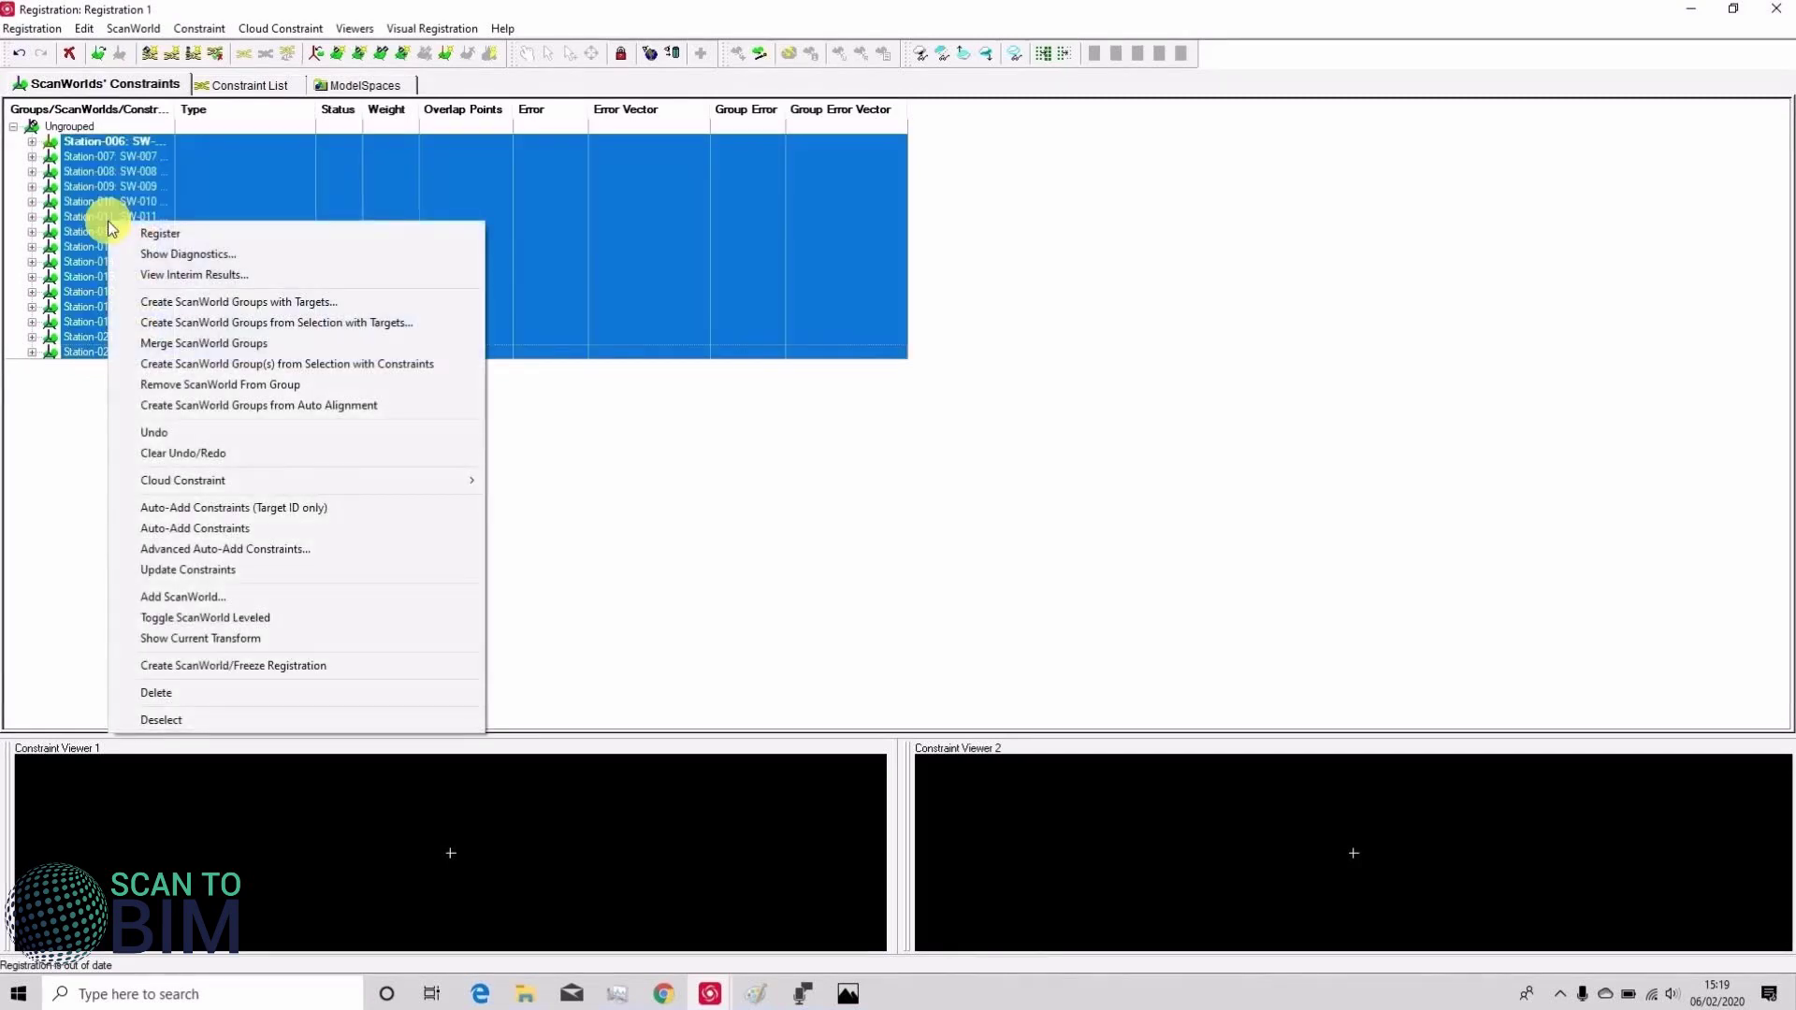
pyautogui.click(232, 324)
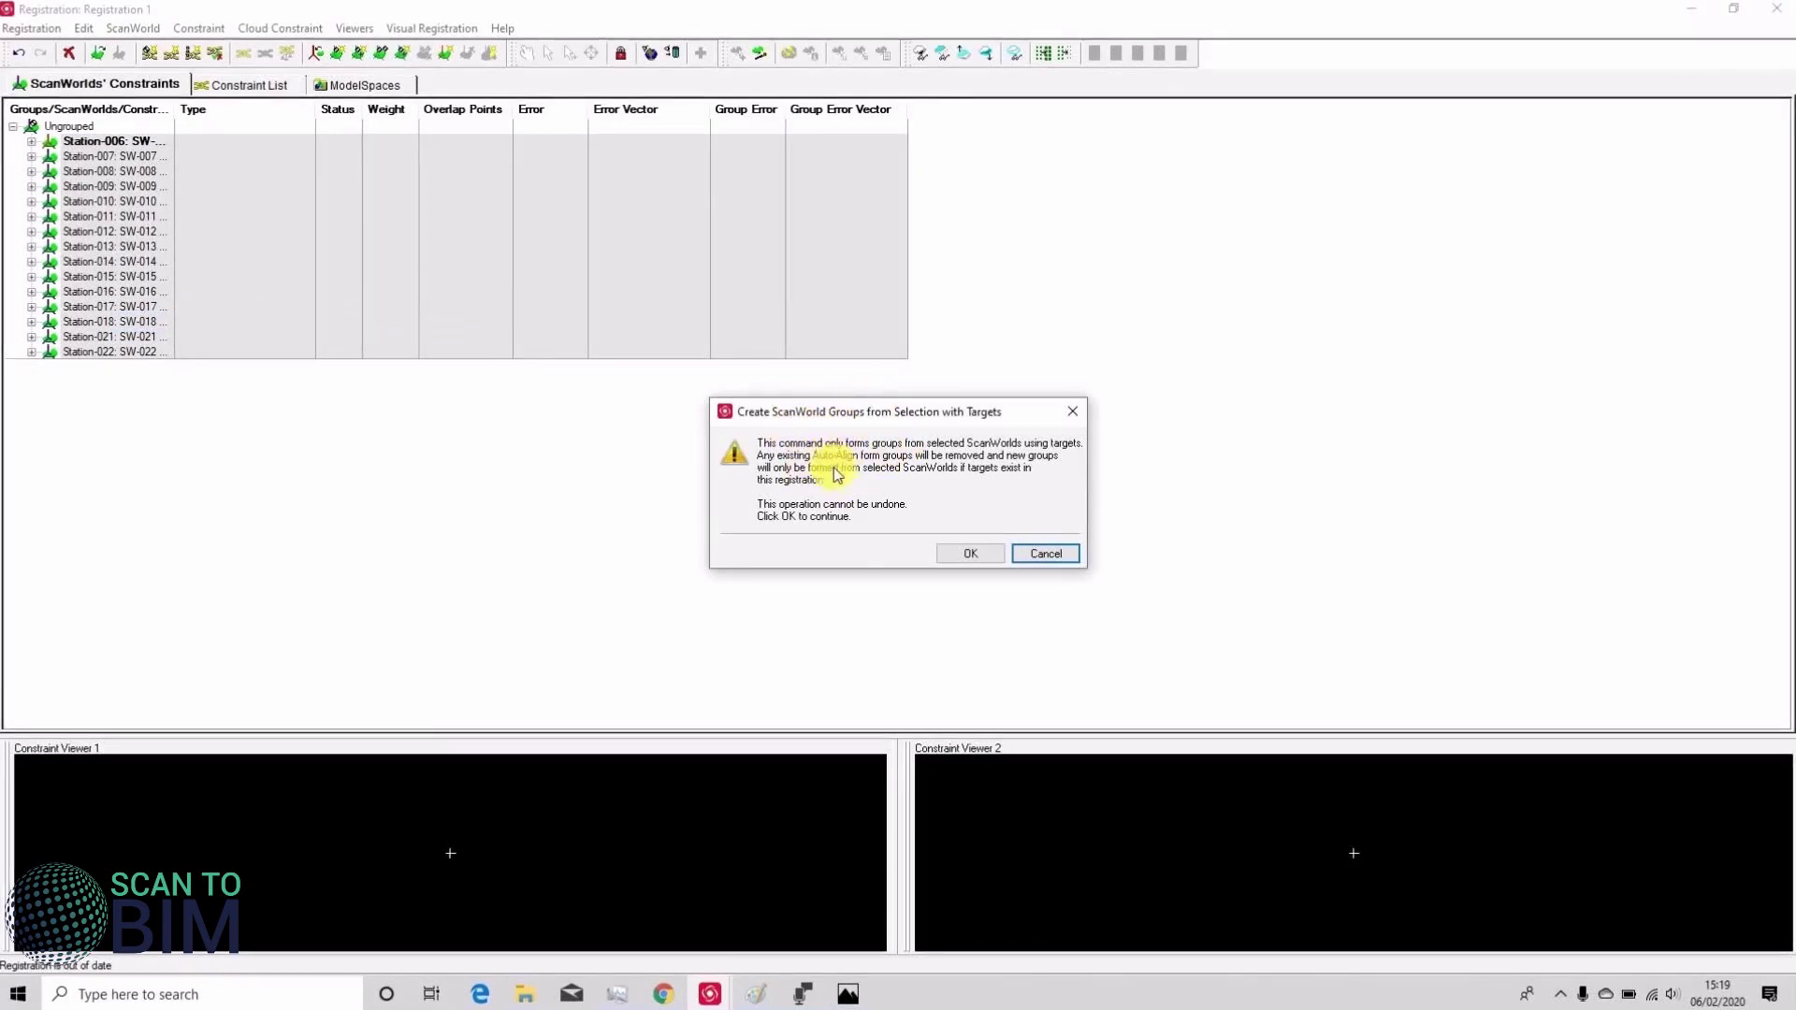
pyautogui.click(971, 554)
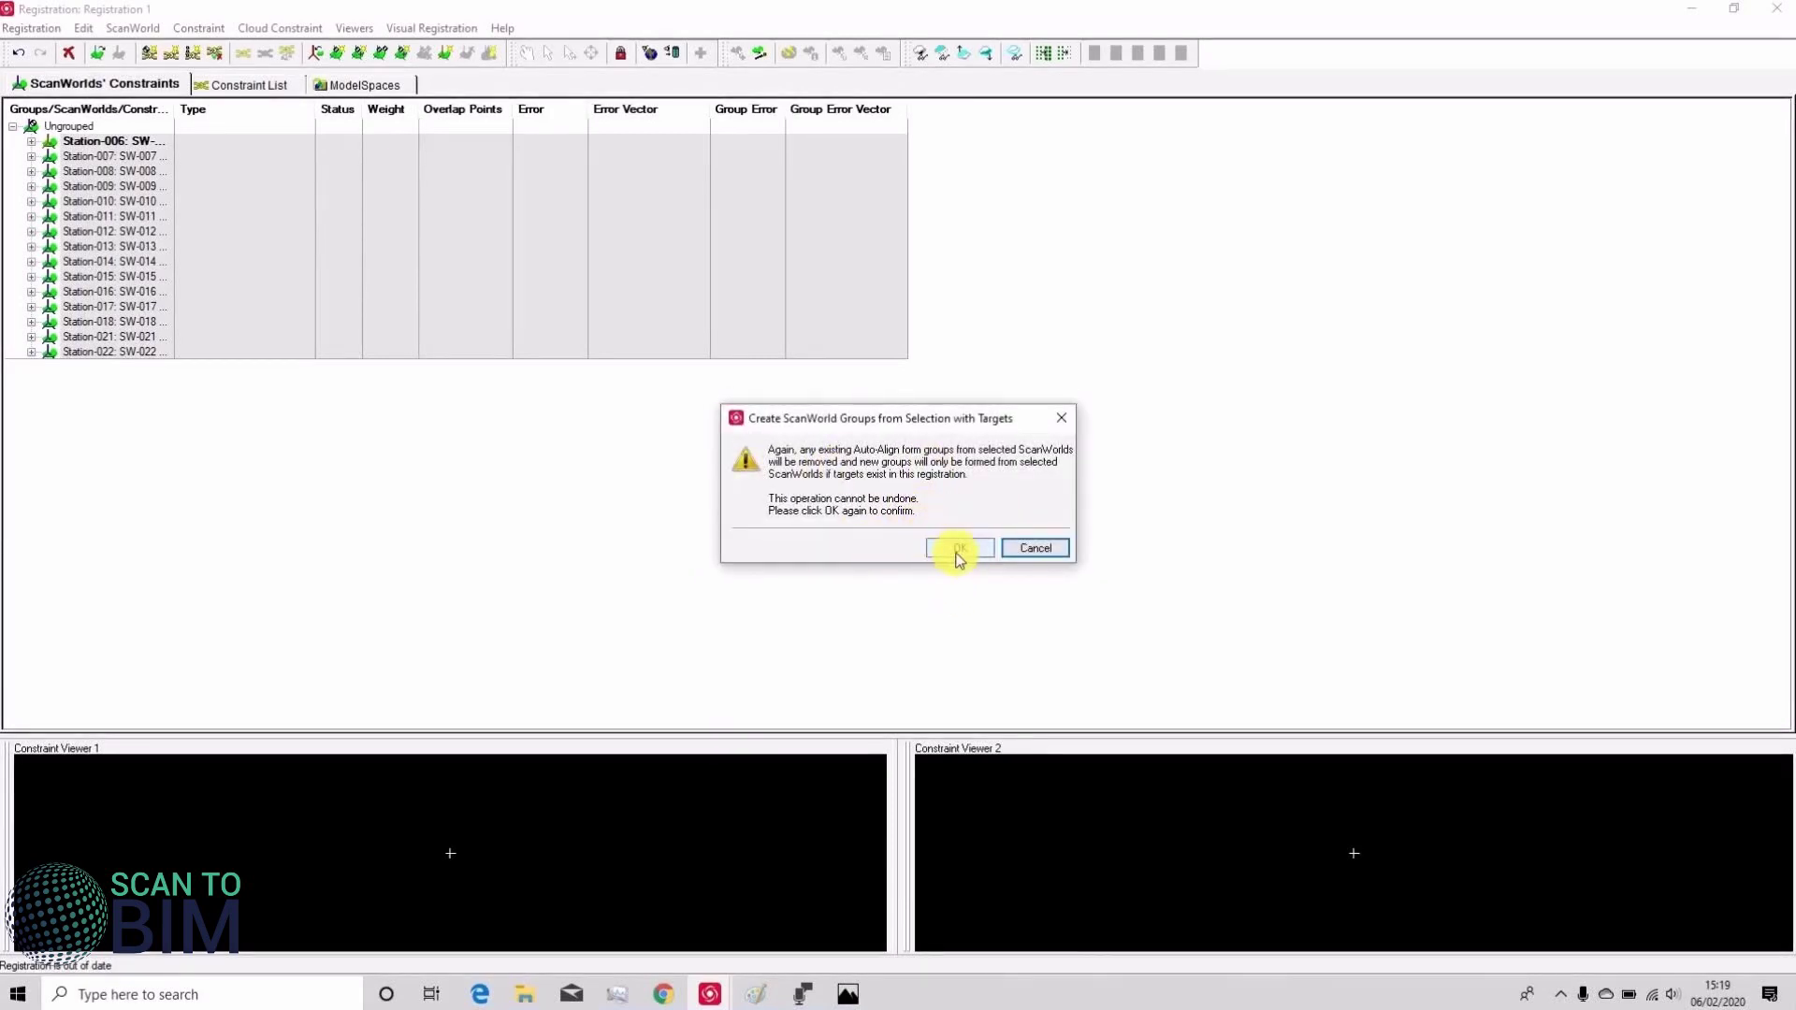
pyautogui.click(956, 551)
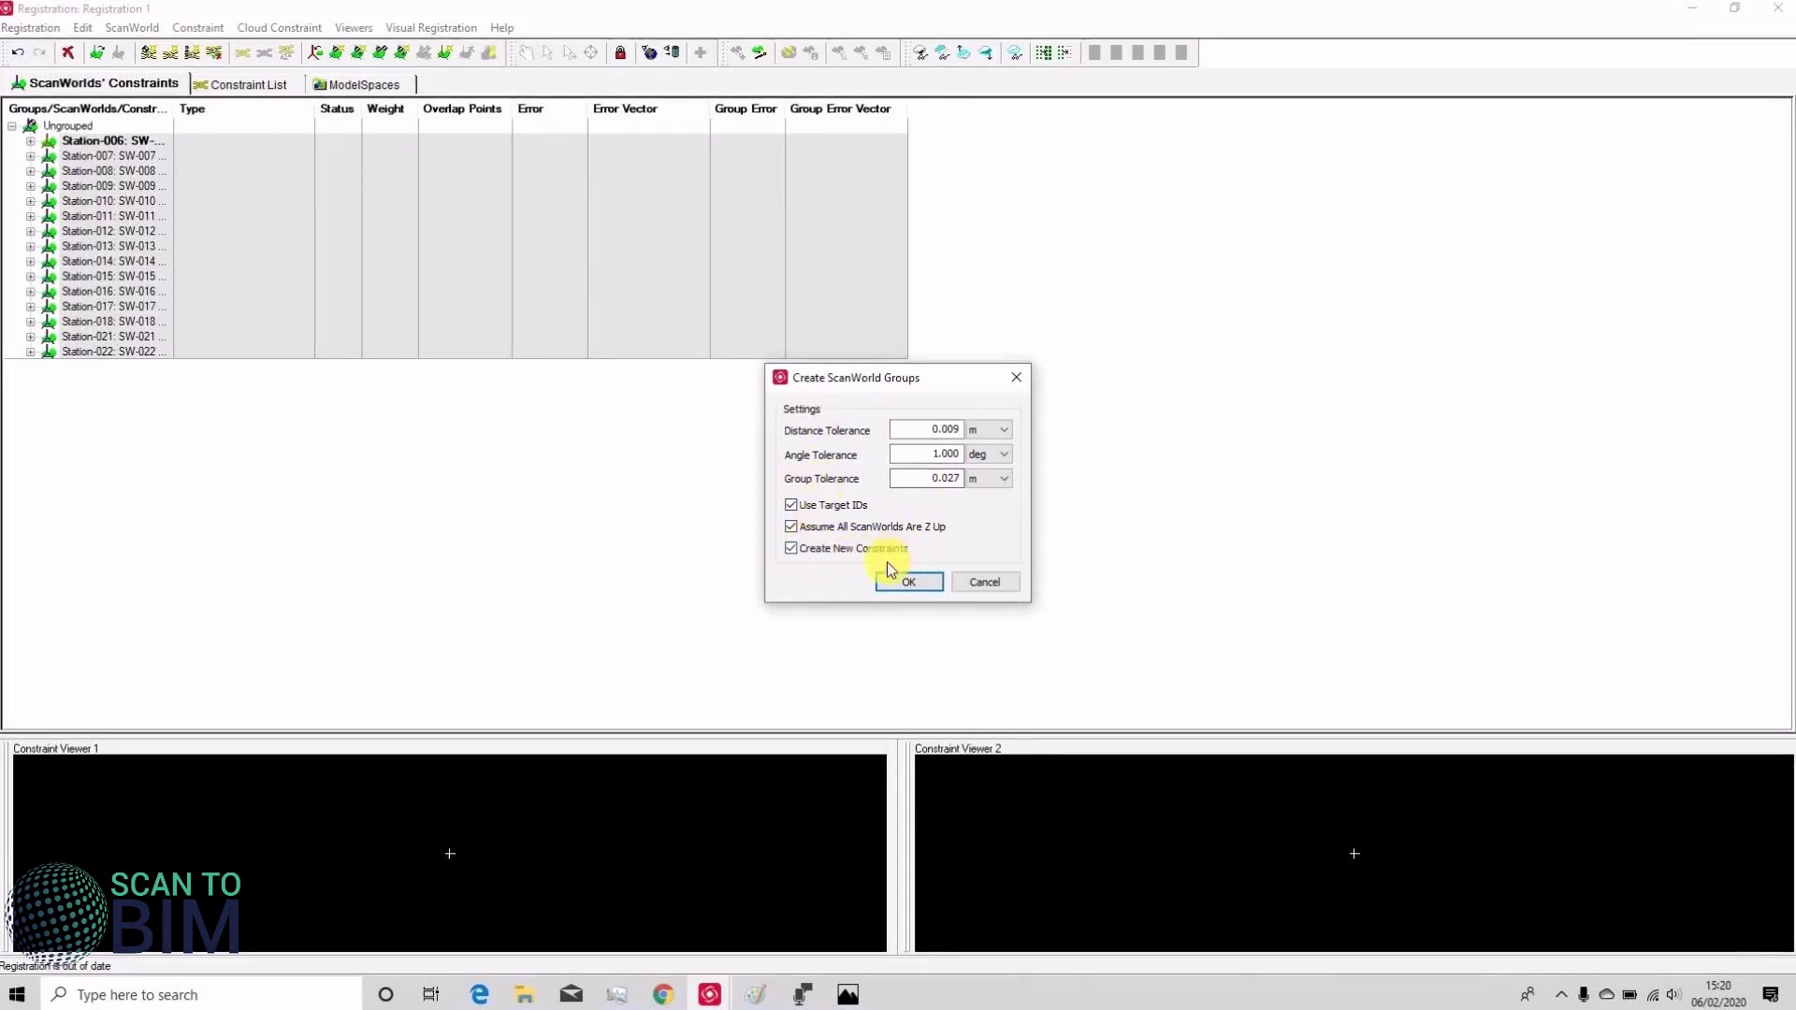
pyautogui.click(906, 581)
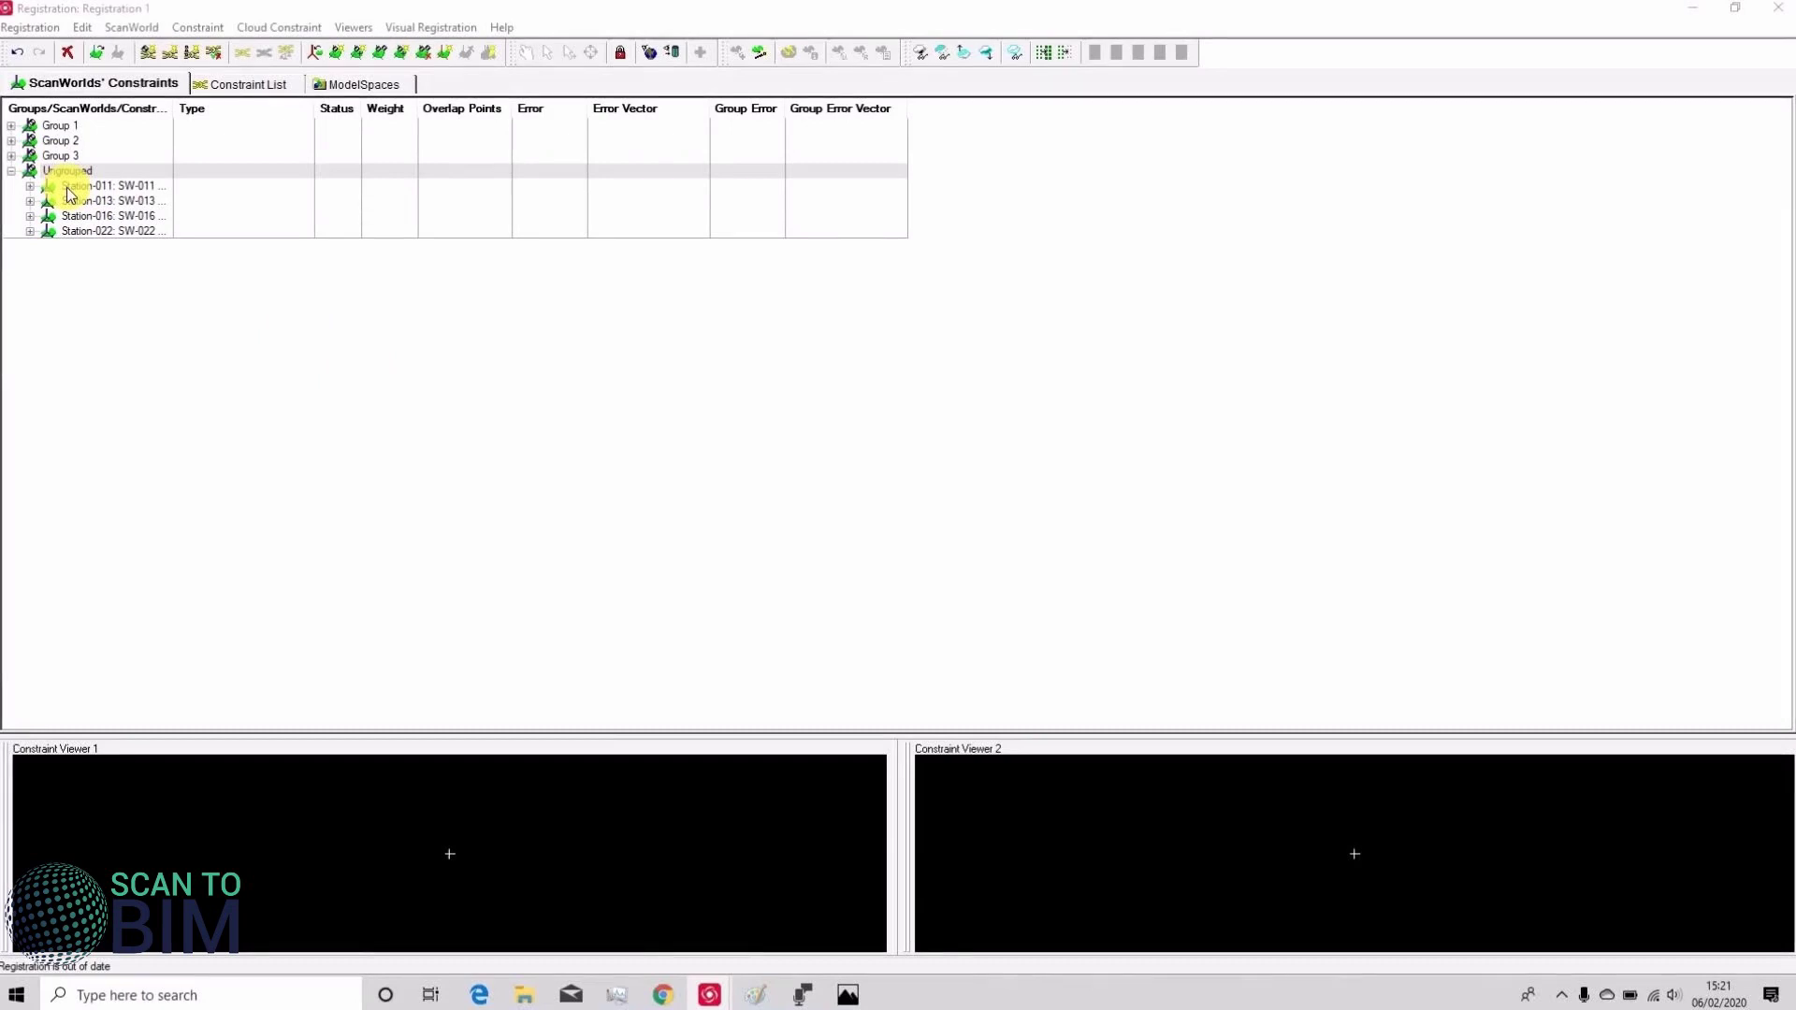
# - Expand Group 1 and Group 2, then select Station-010 and Station-009 together
pyautogui.doubleClick(58, 127)
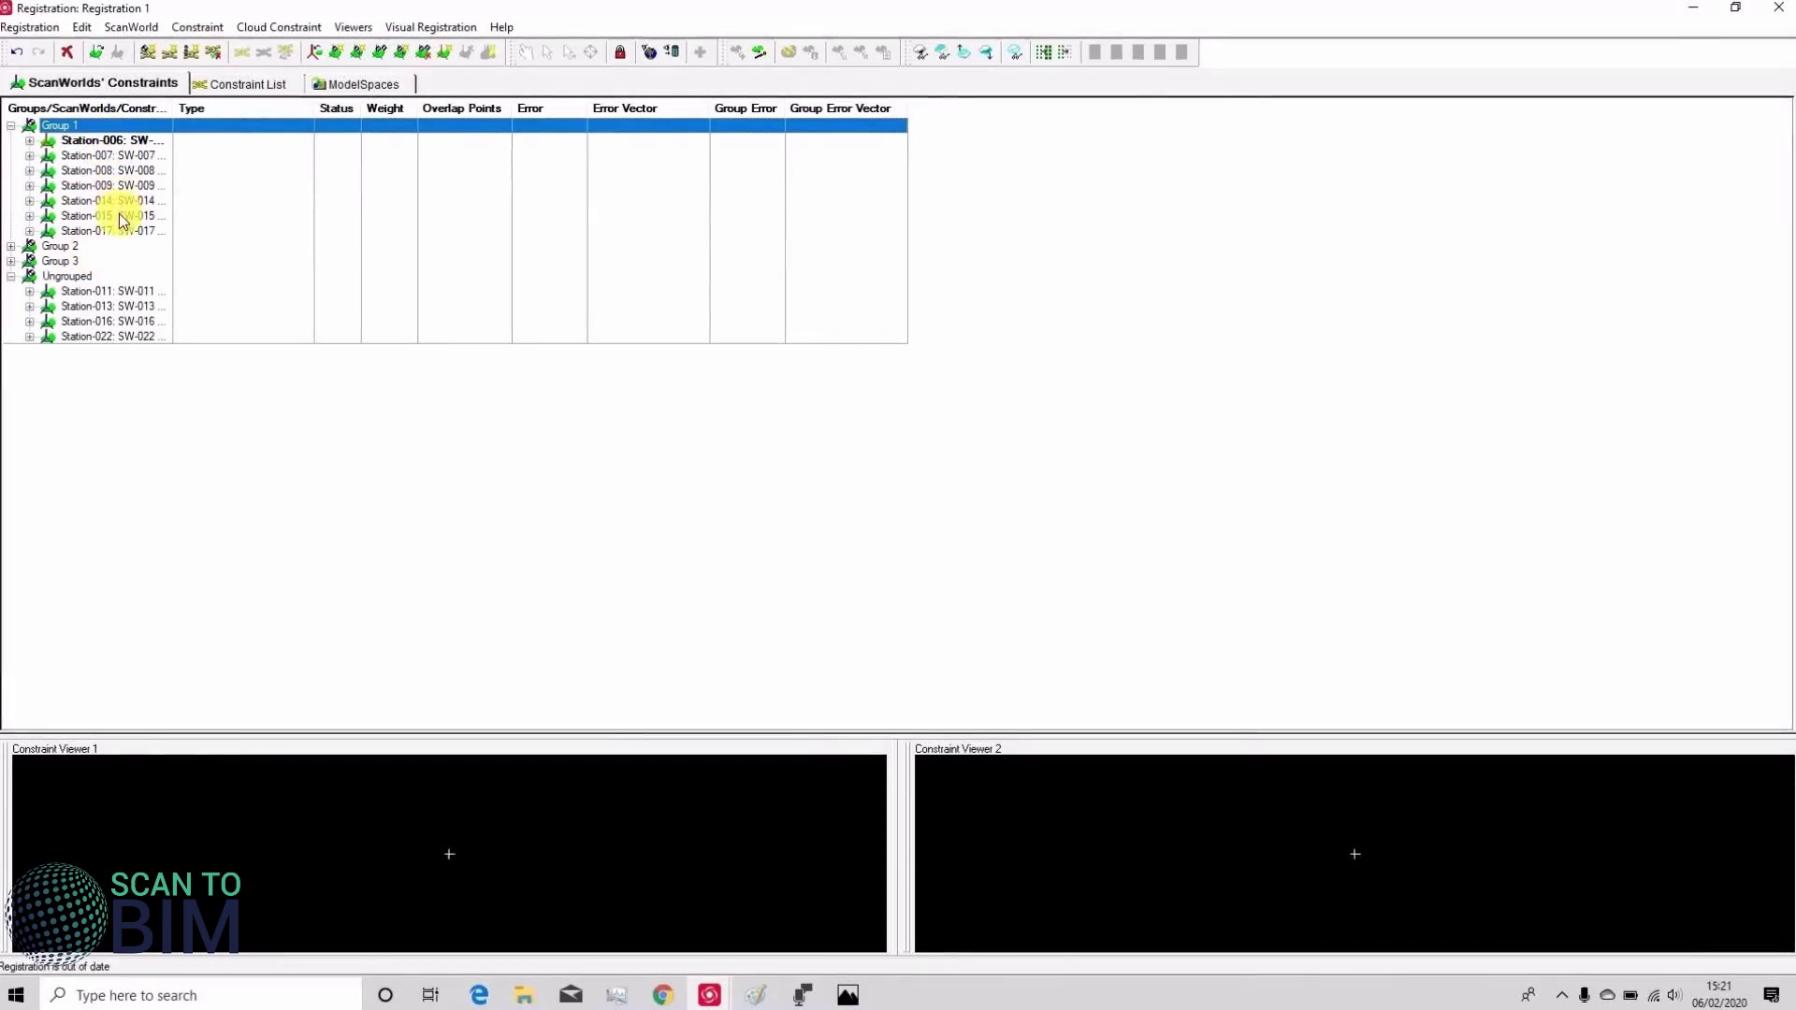
pyautogui.doubleClick(61, 247)
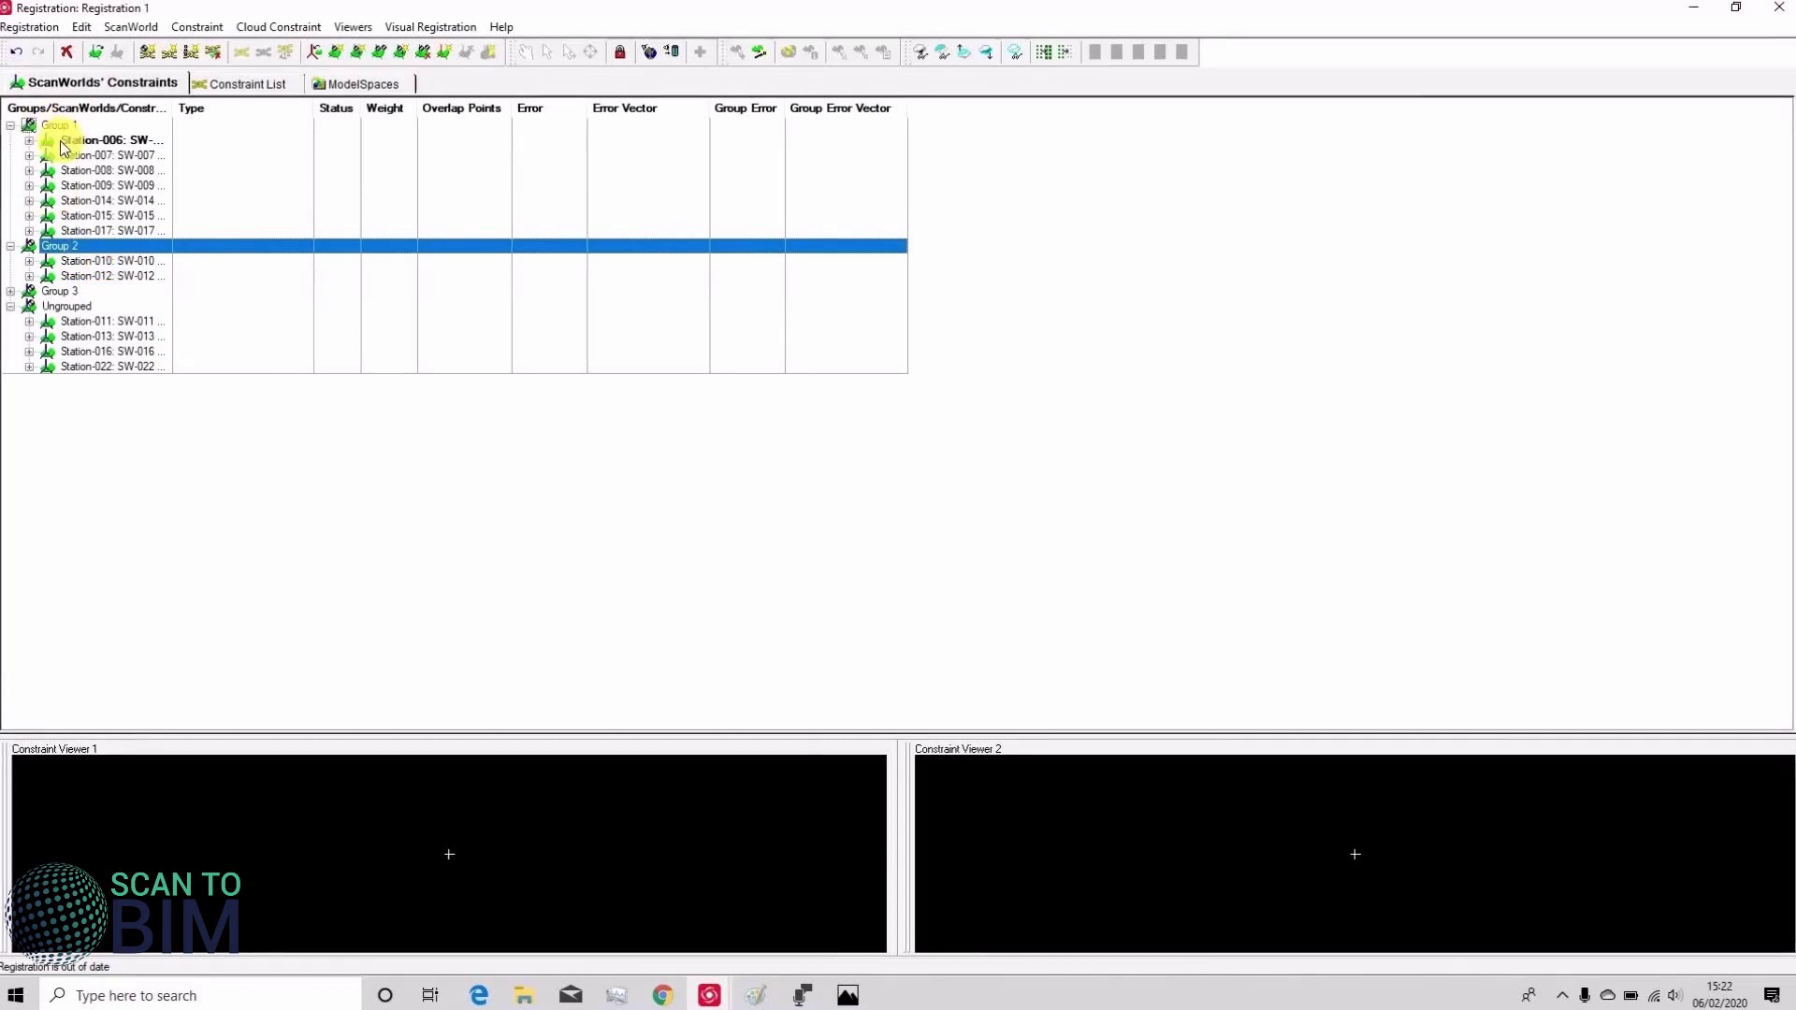
pyautogui.click(103, 260)
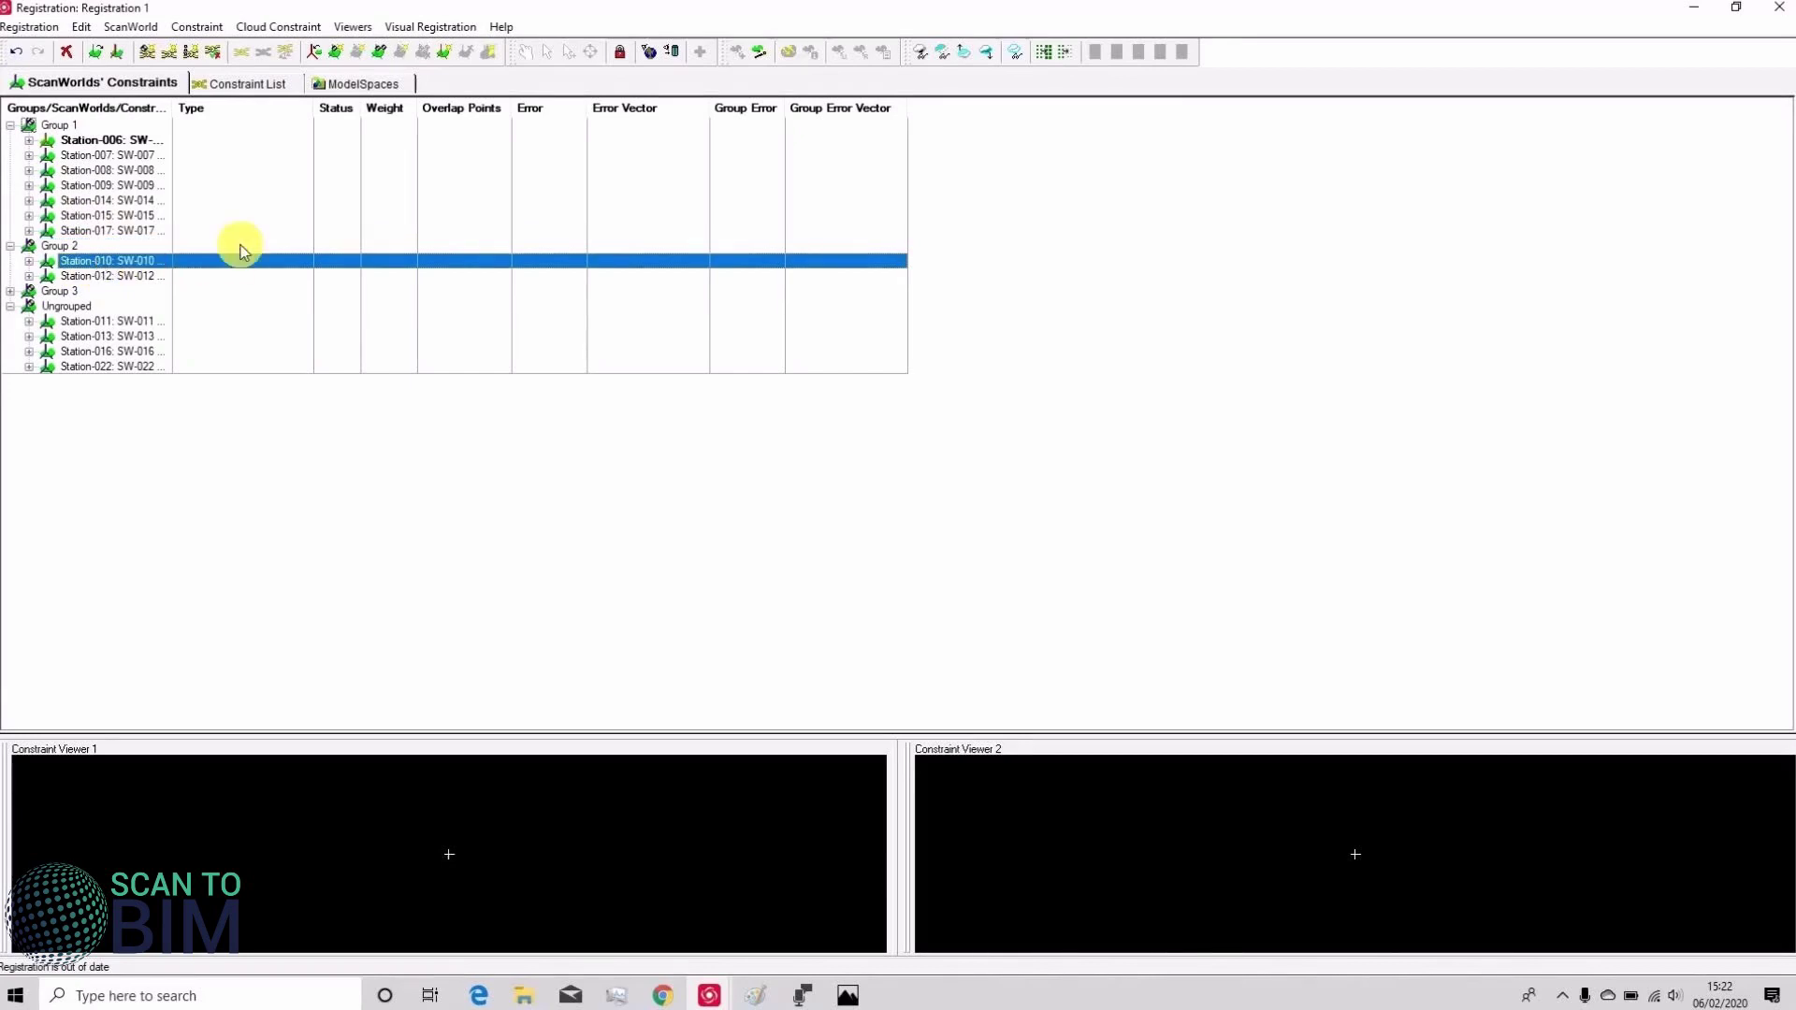
pyautogui.keyDown('ctrl'); pyautogui.click(141, 184); pyautogui.keyUp('ctrl')
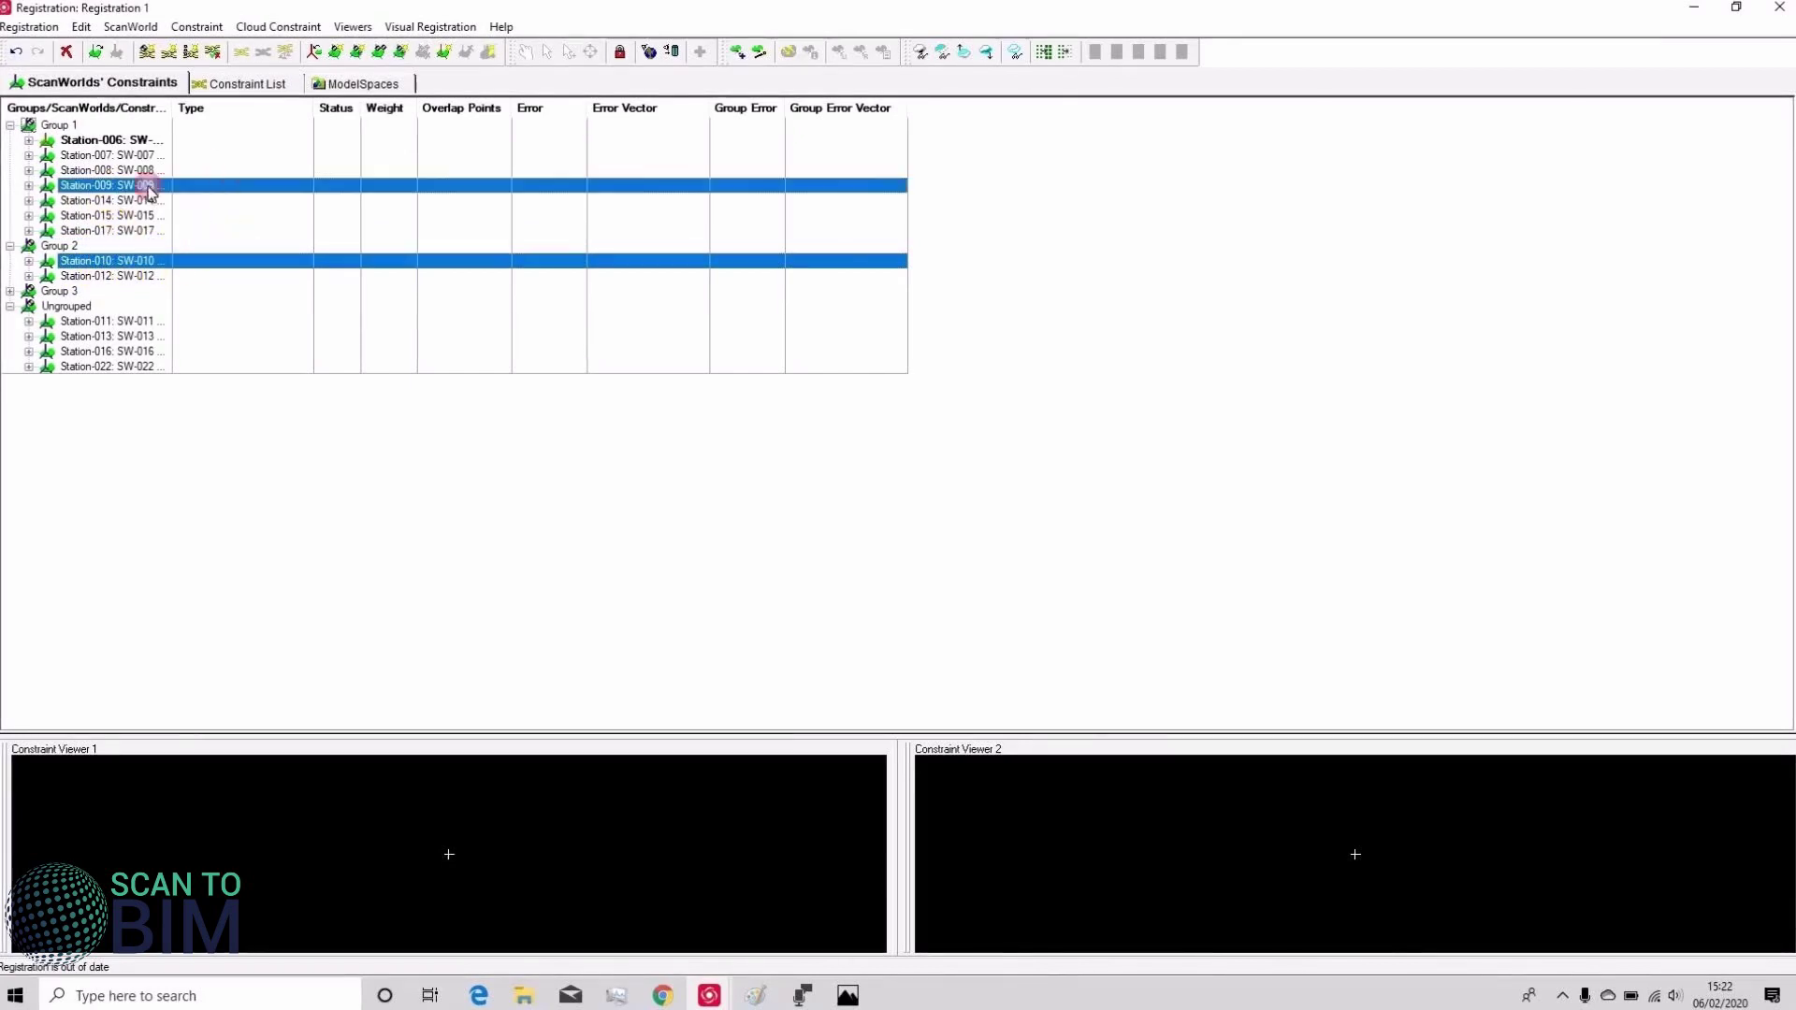
pyautogui.click(439, 28)
# - Cloud-align Station-009 with Station-010, merge their groups, and close the alignment viewer
pyautogui.click(482, 49)
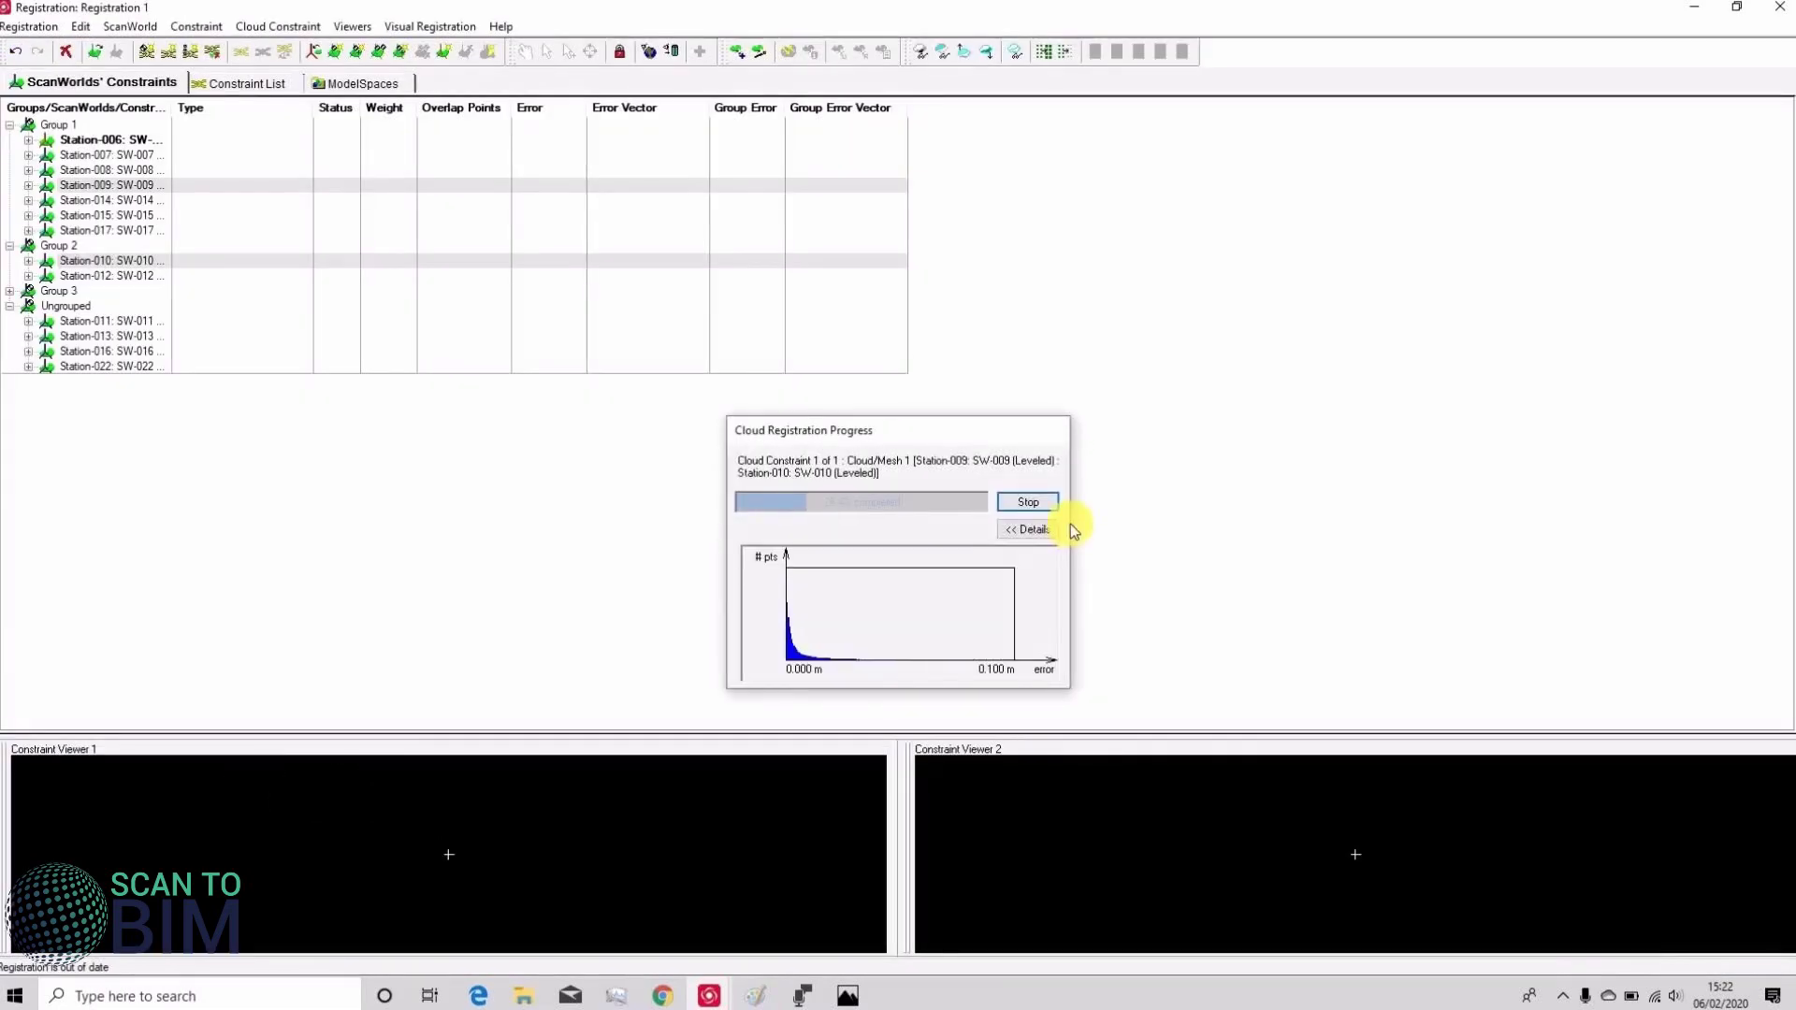
pyautogui.click(1475, 558)
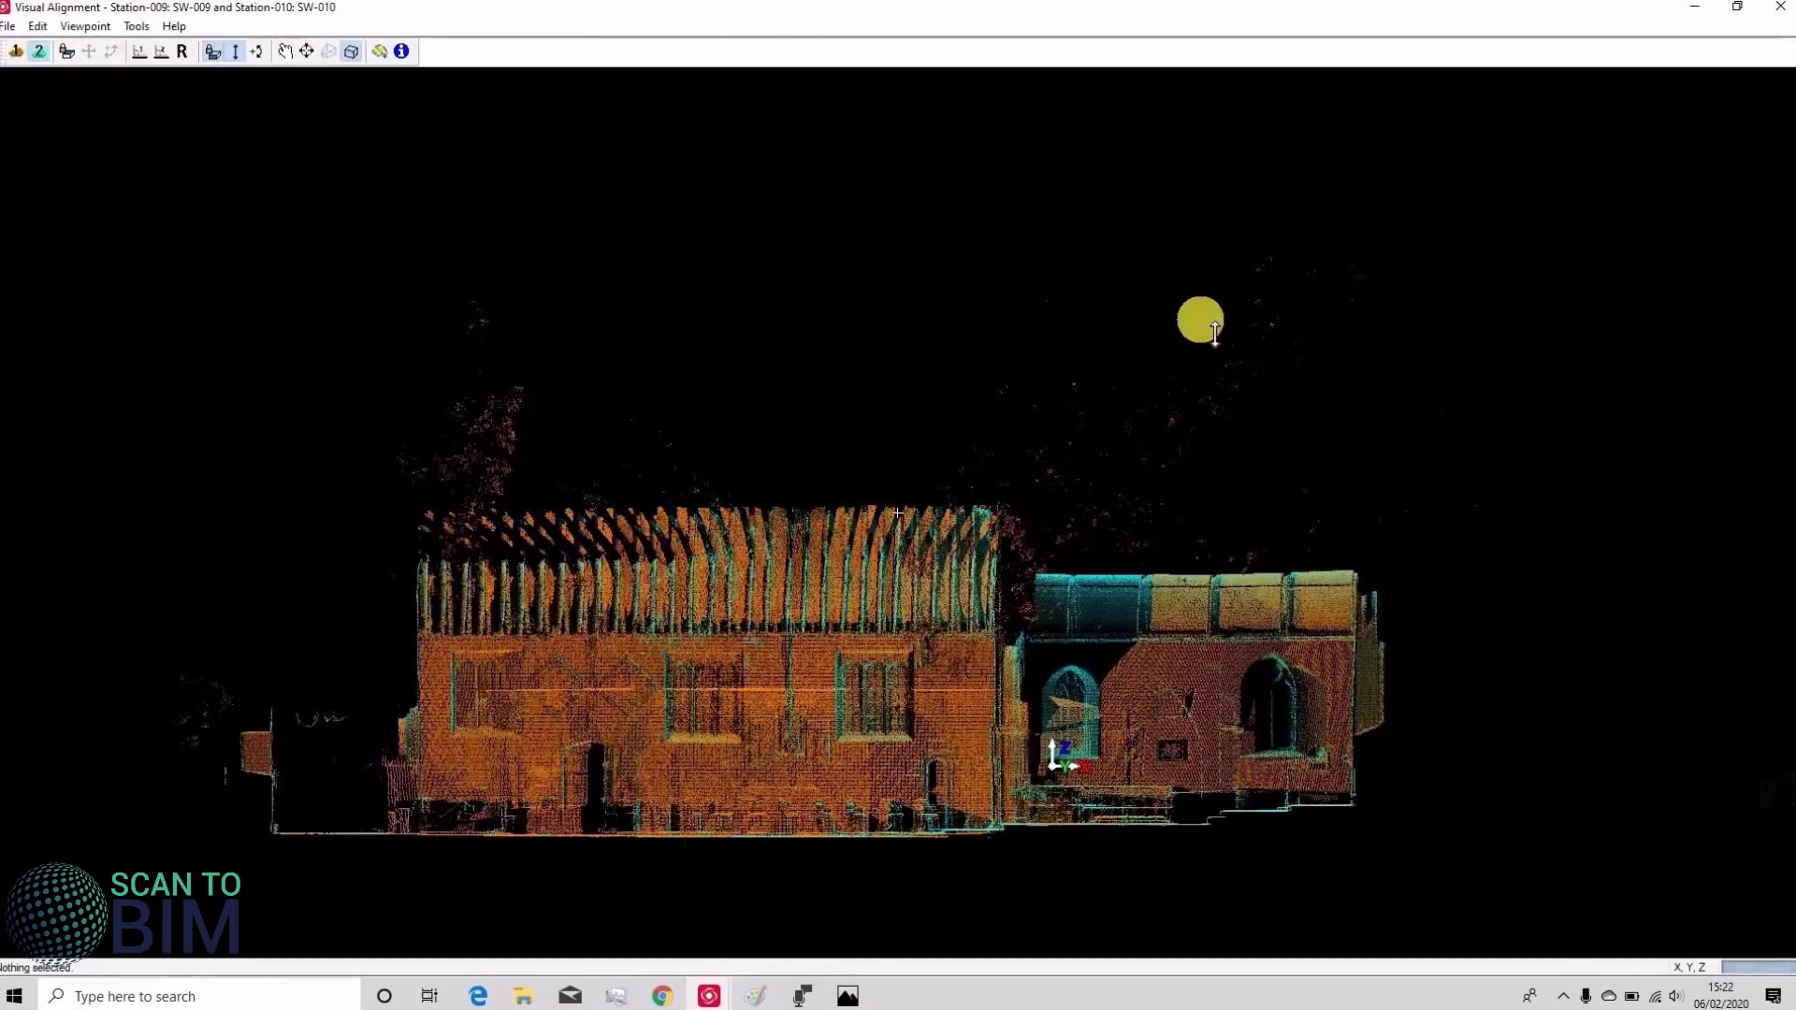
pyautogui.click(1777, 7)
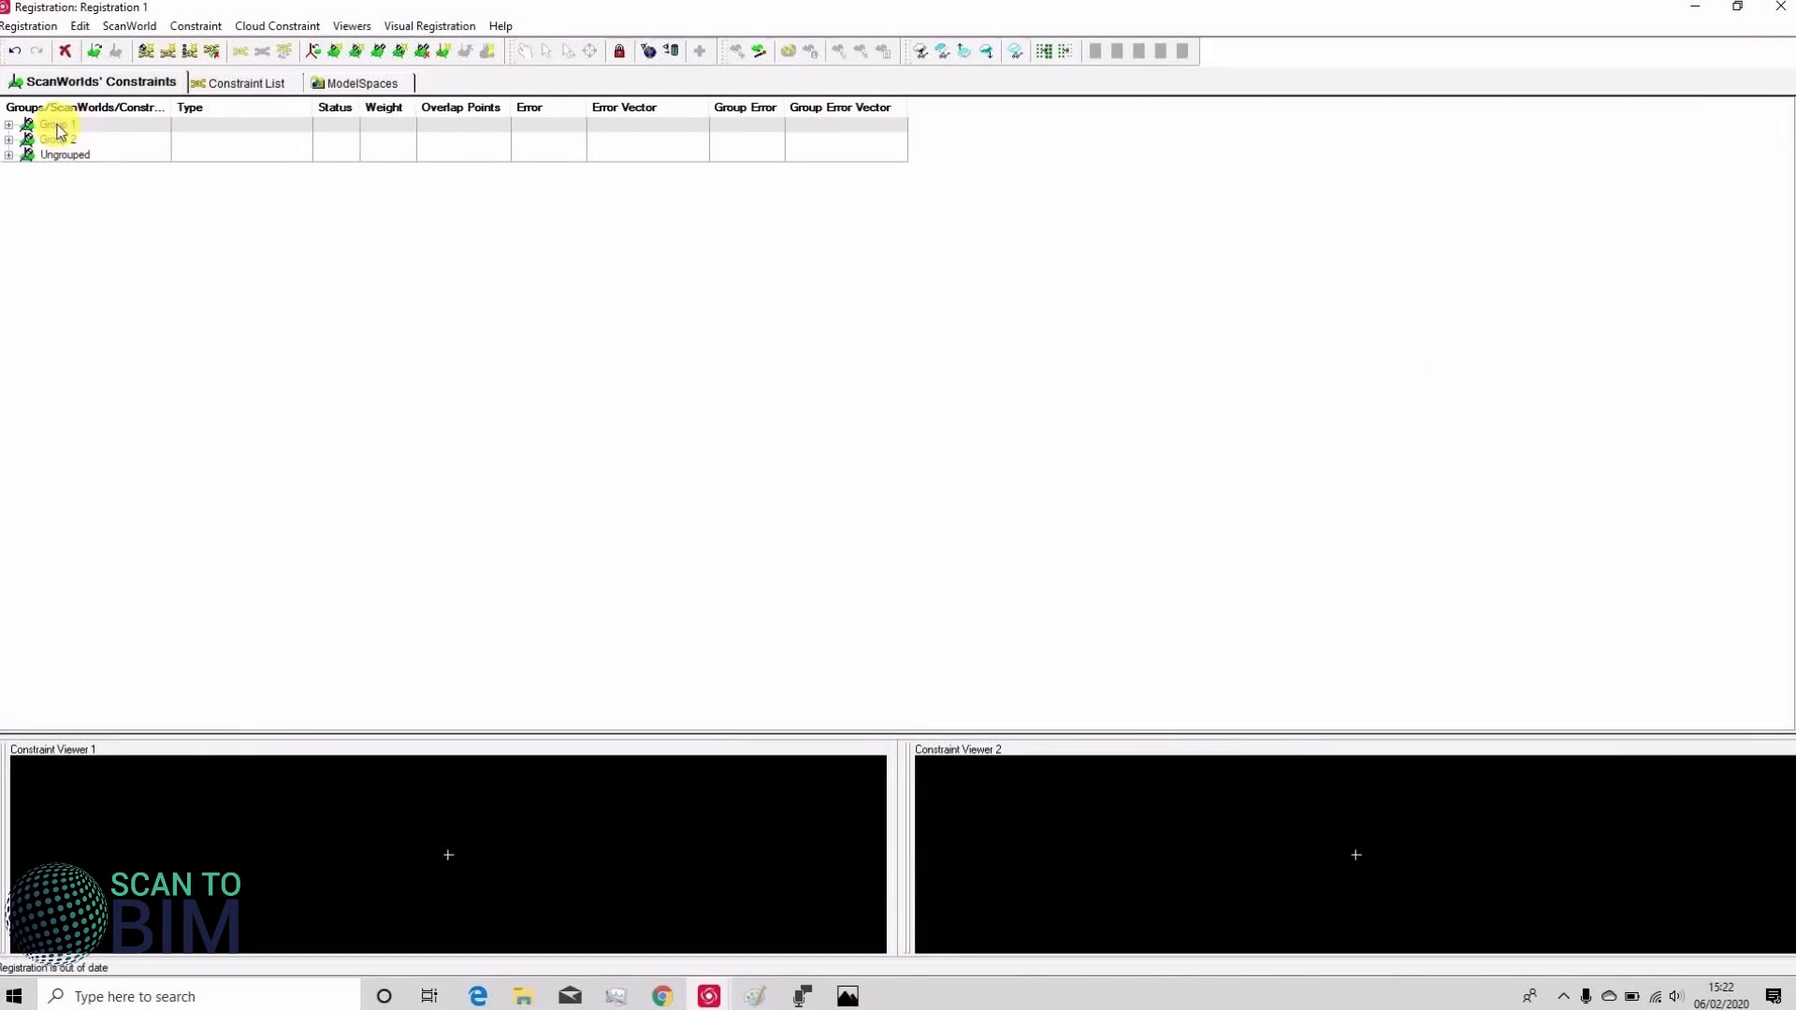
# - Expand both groups and select Station-018 and Station-017 together
pyautogui.doubleClick(62, 127)
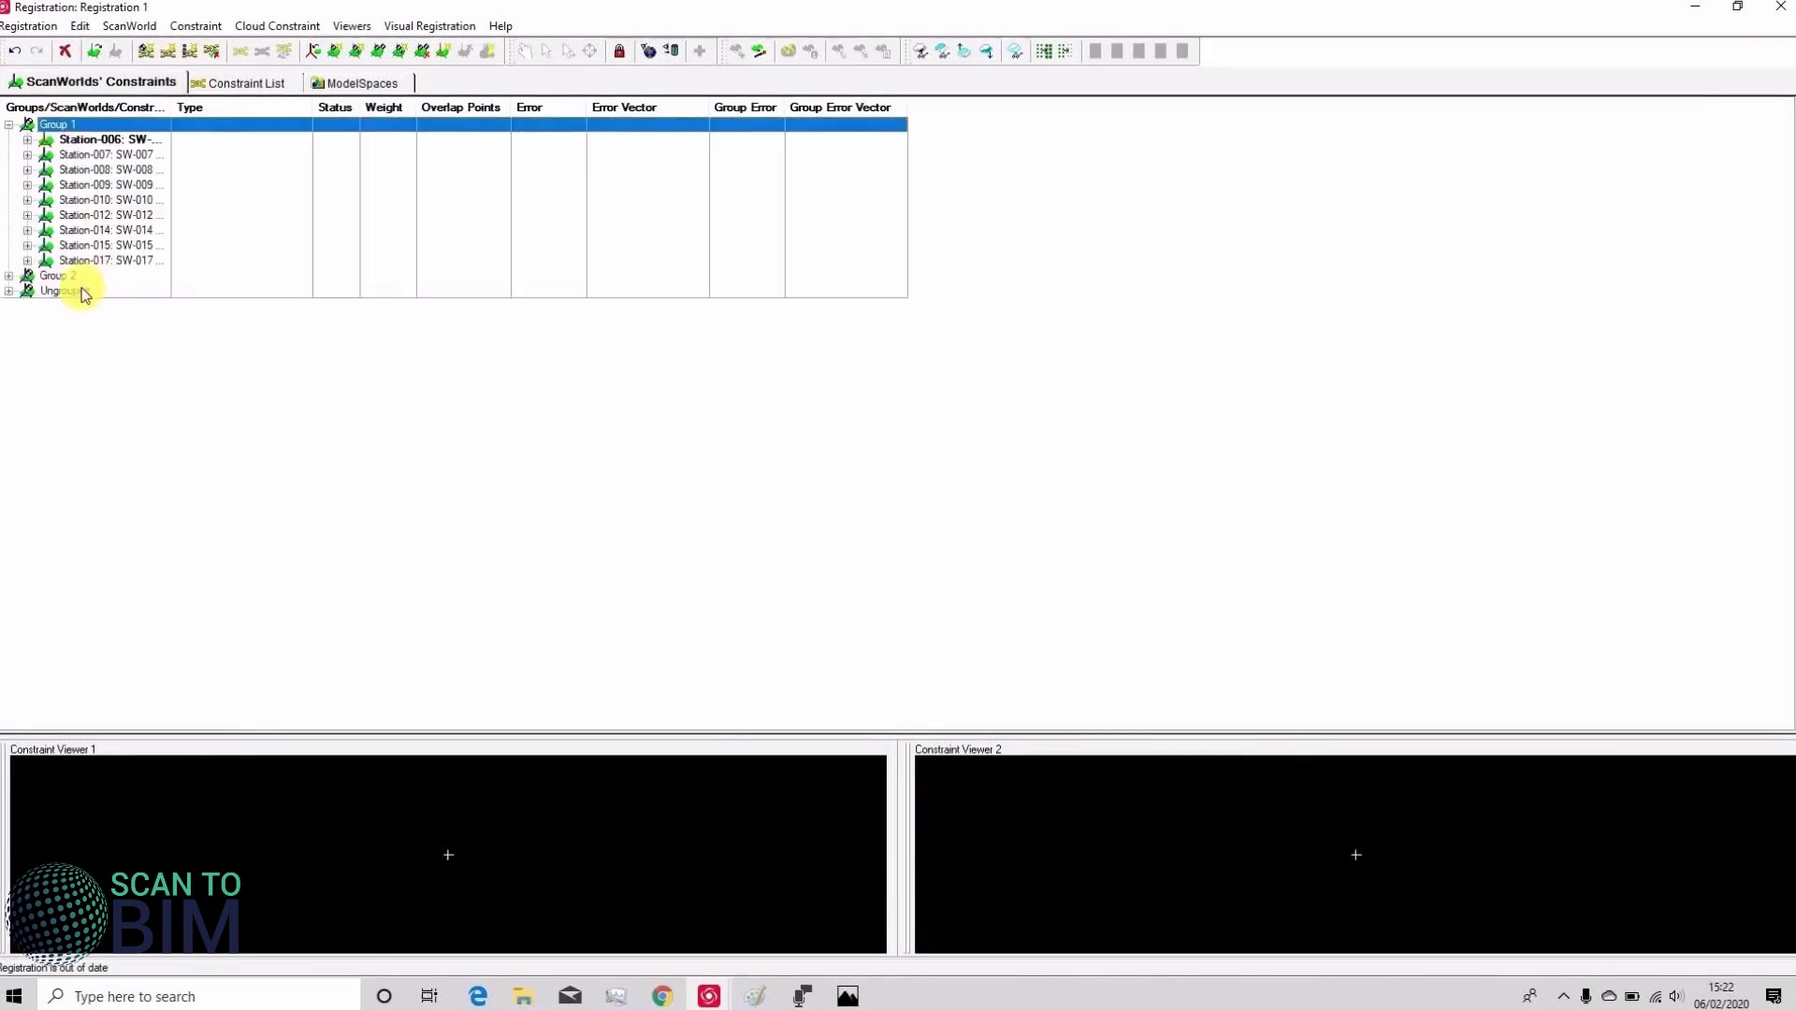
pyautogui.doubleClick(68, 276)
pyautogui.click(140, 292)
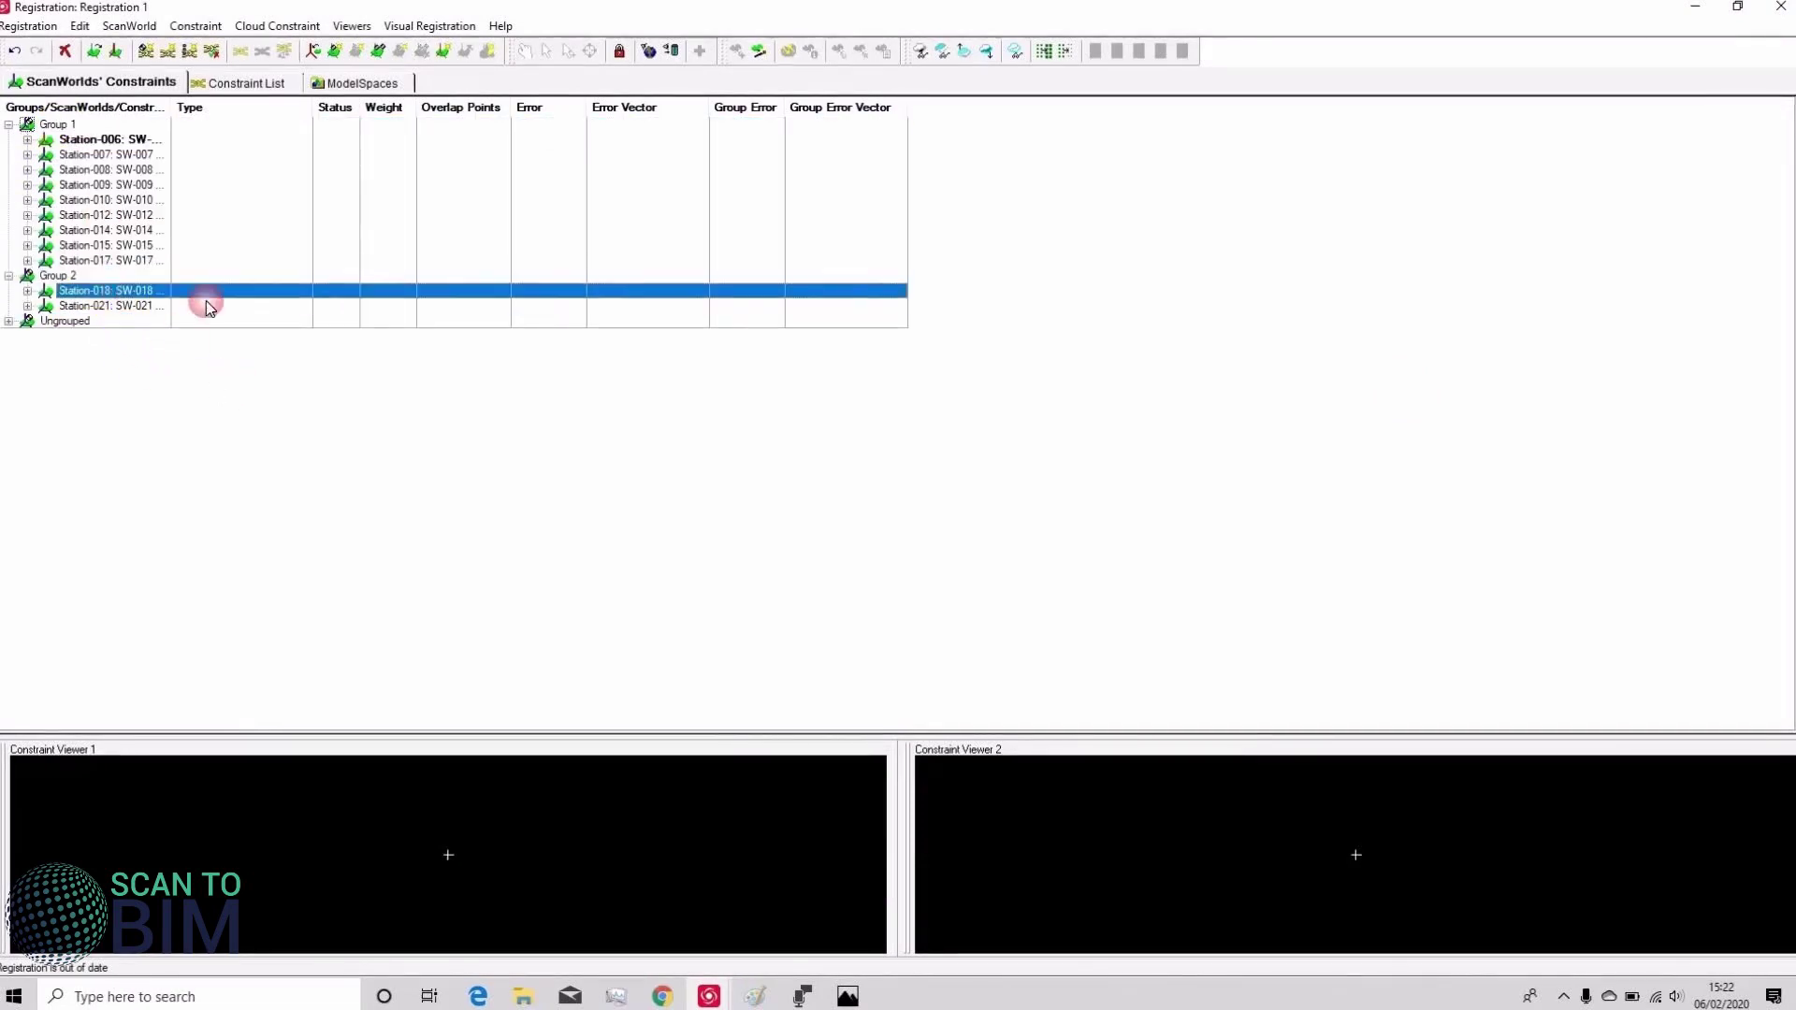
pyautogui.keyDown('ctrl'); pyautogui.click(98, 261); pyautogui.keyUp('ctrl')
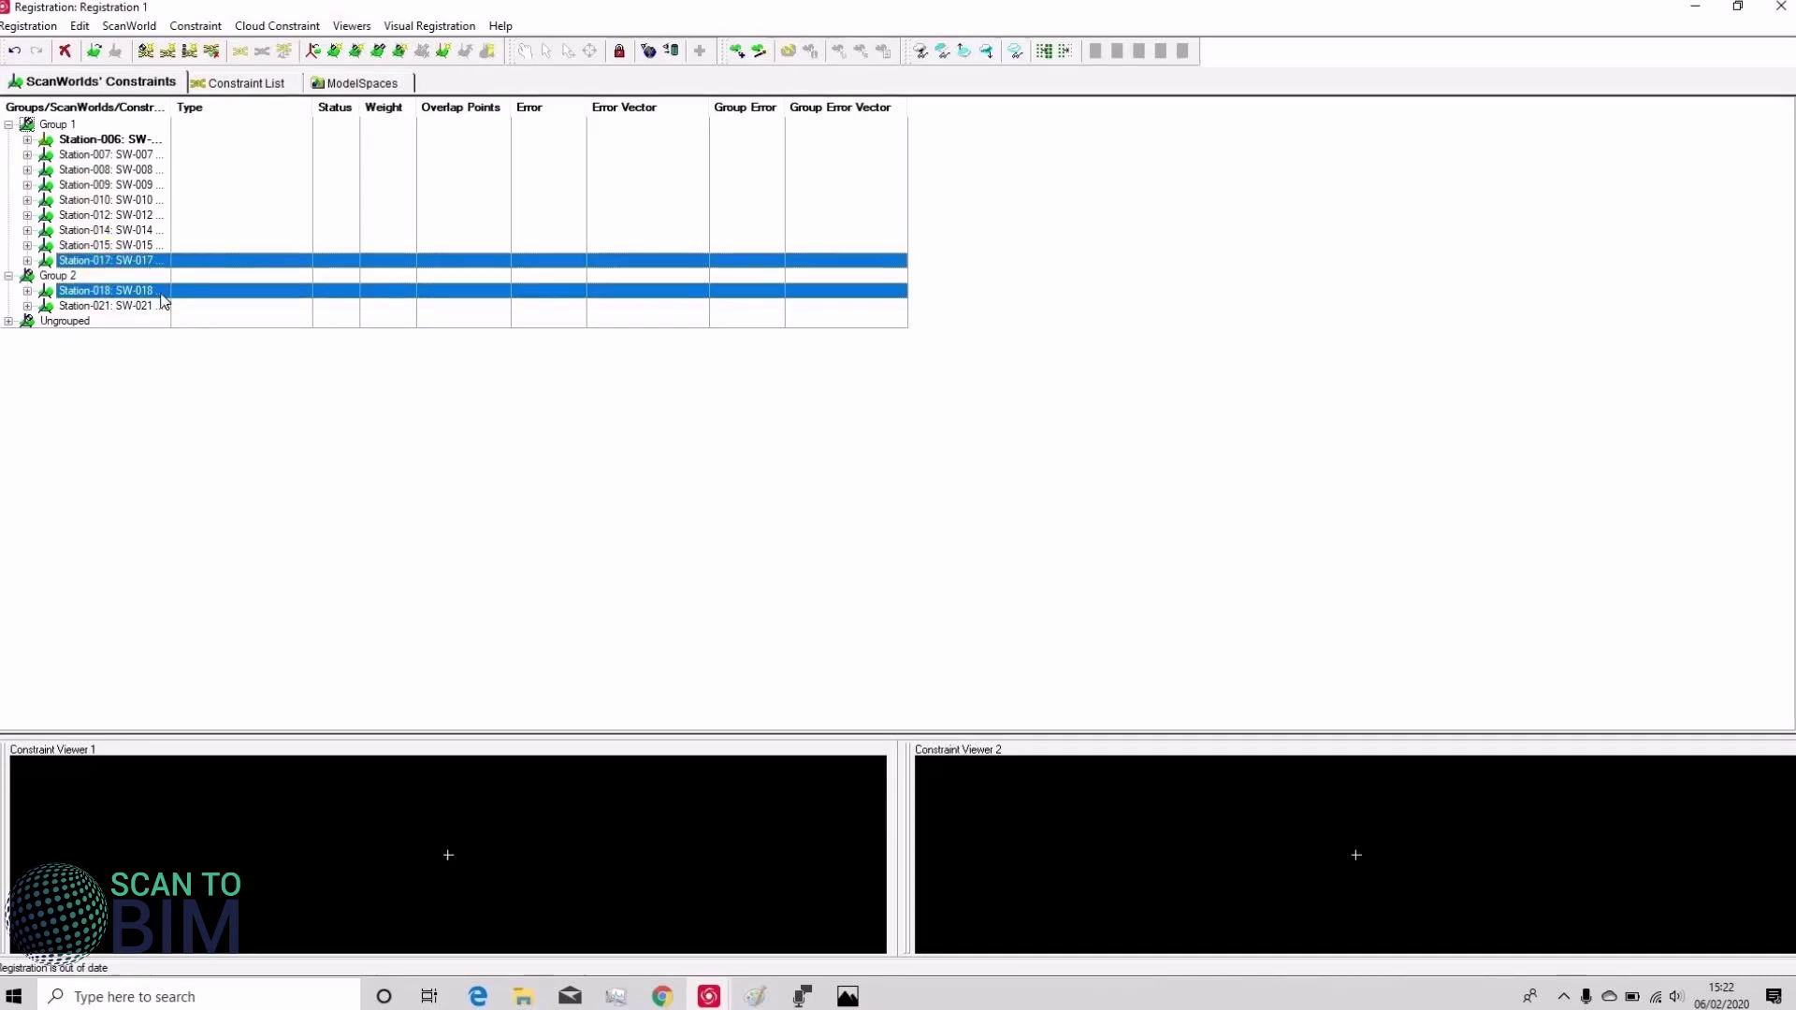
# - Visually align Station-017 with Station-018, check the cloud overlap, and merge the groups
pyautogui.click(426, 28)
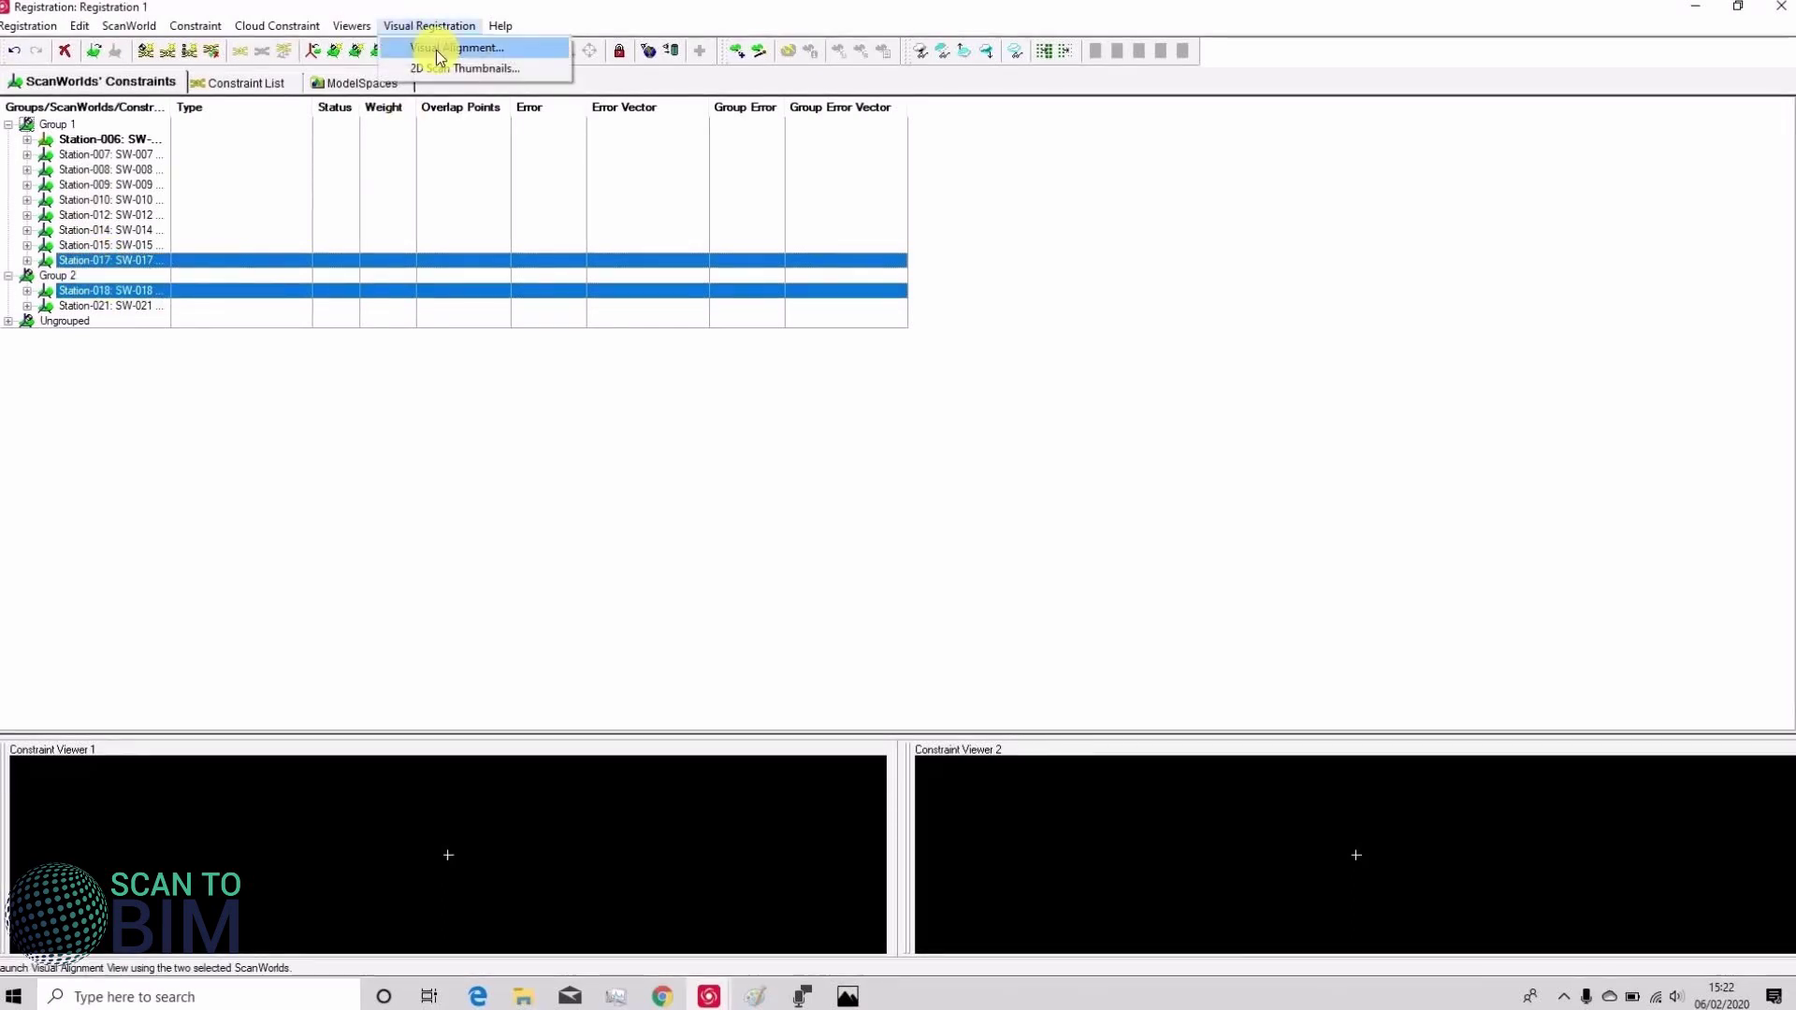
pyautogui.click(447, 48)
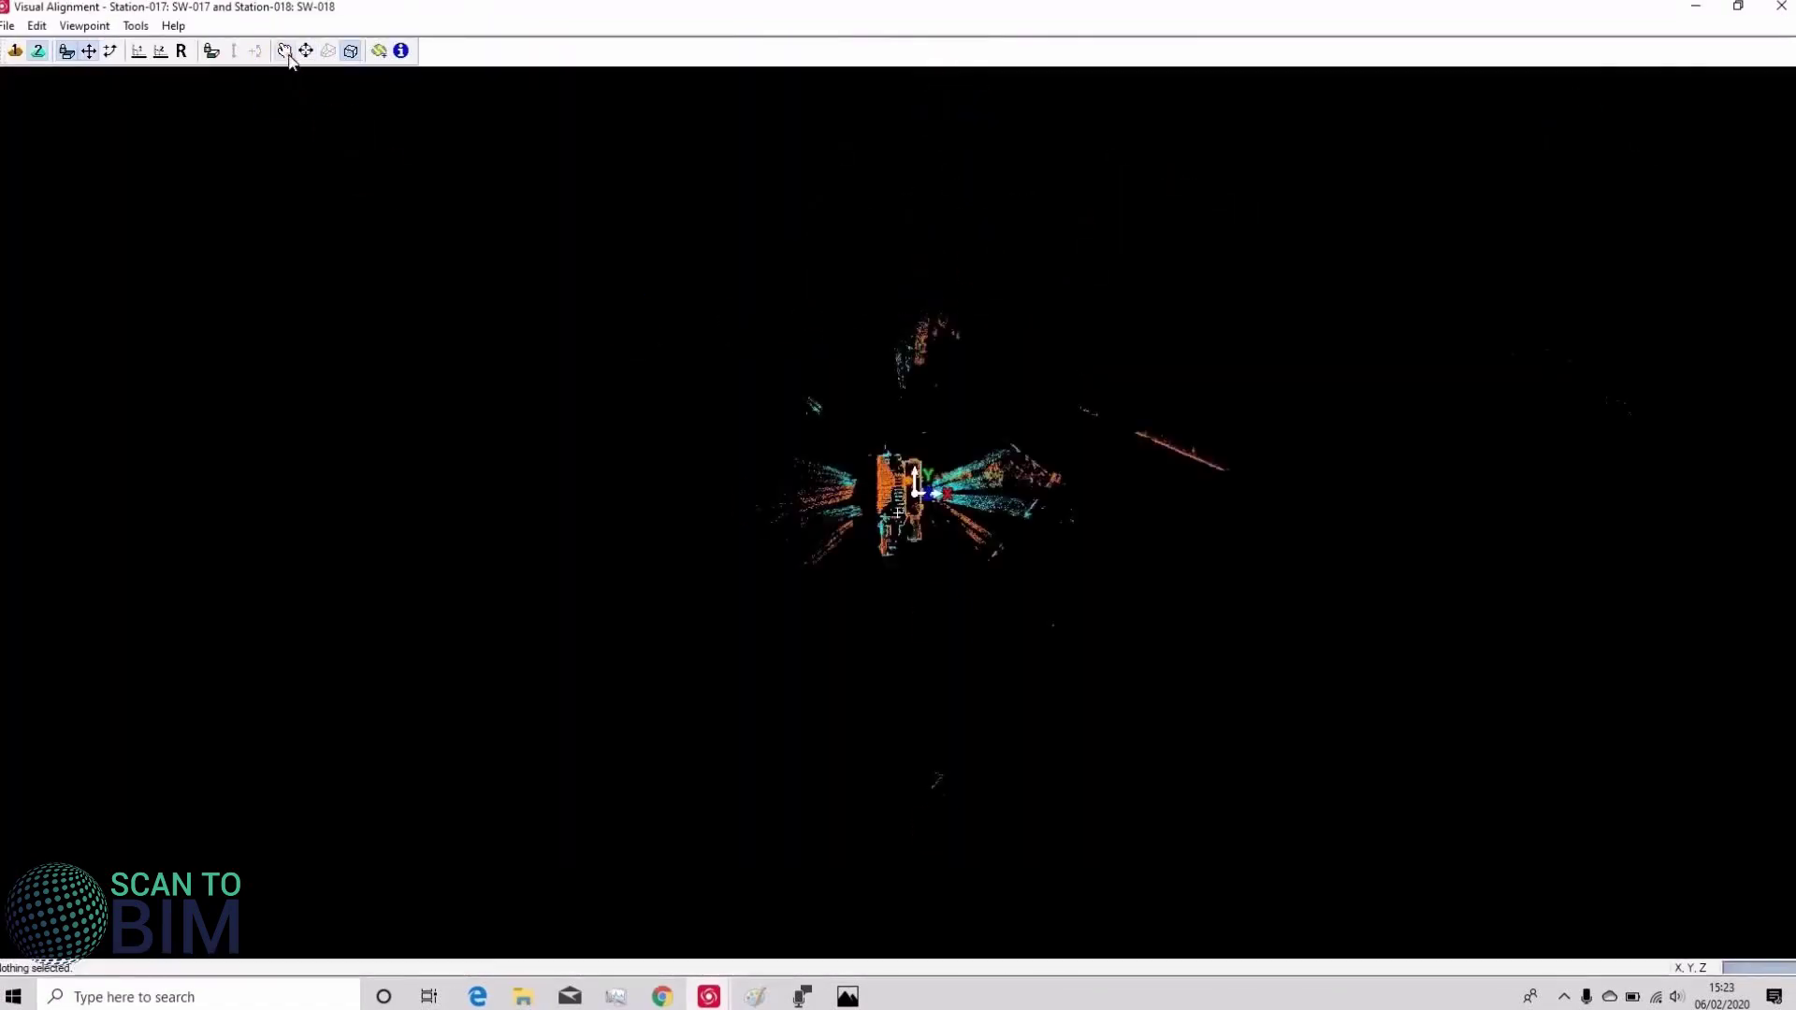
pyautogui.click(284, 52)
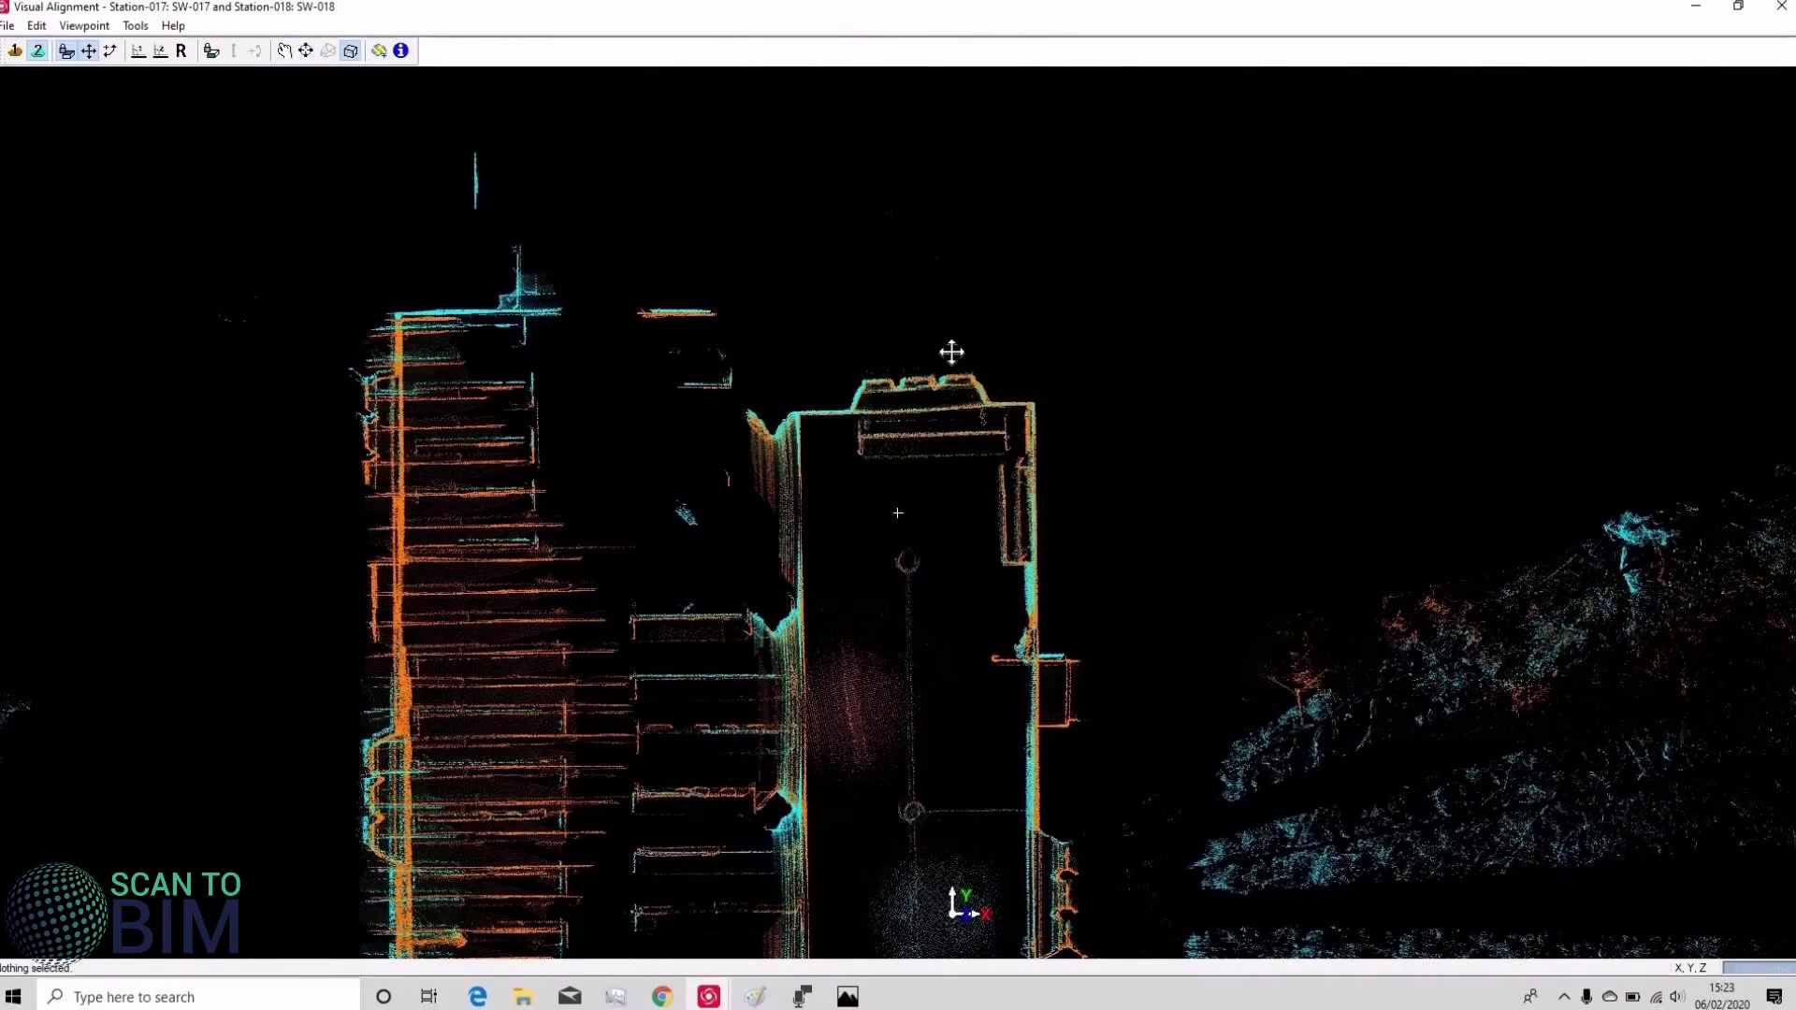
pyautogui.scroll(-5, 866, 661)
pyautogui.click(109, 50)
pyautogui.moveTo(982, 795); pyautogui.dragTo(1050, 884)
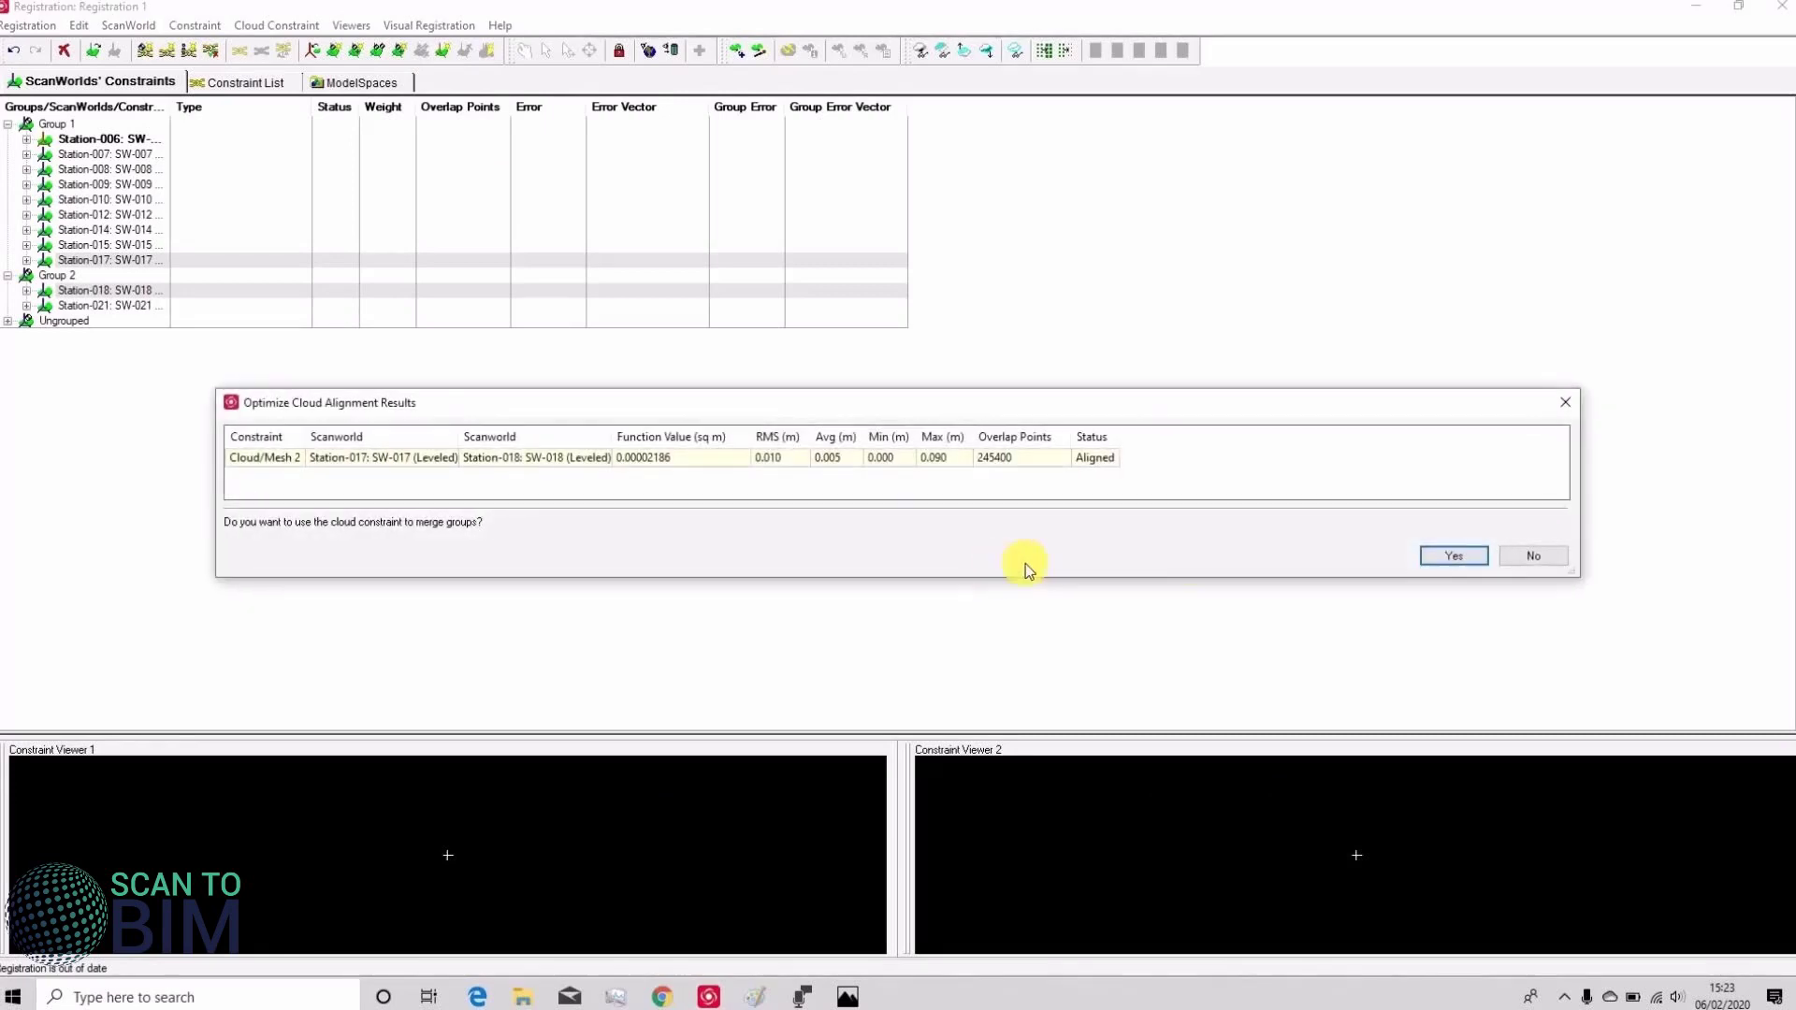
pyautogui.click(1436, 555)
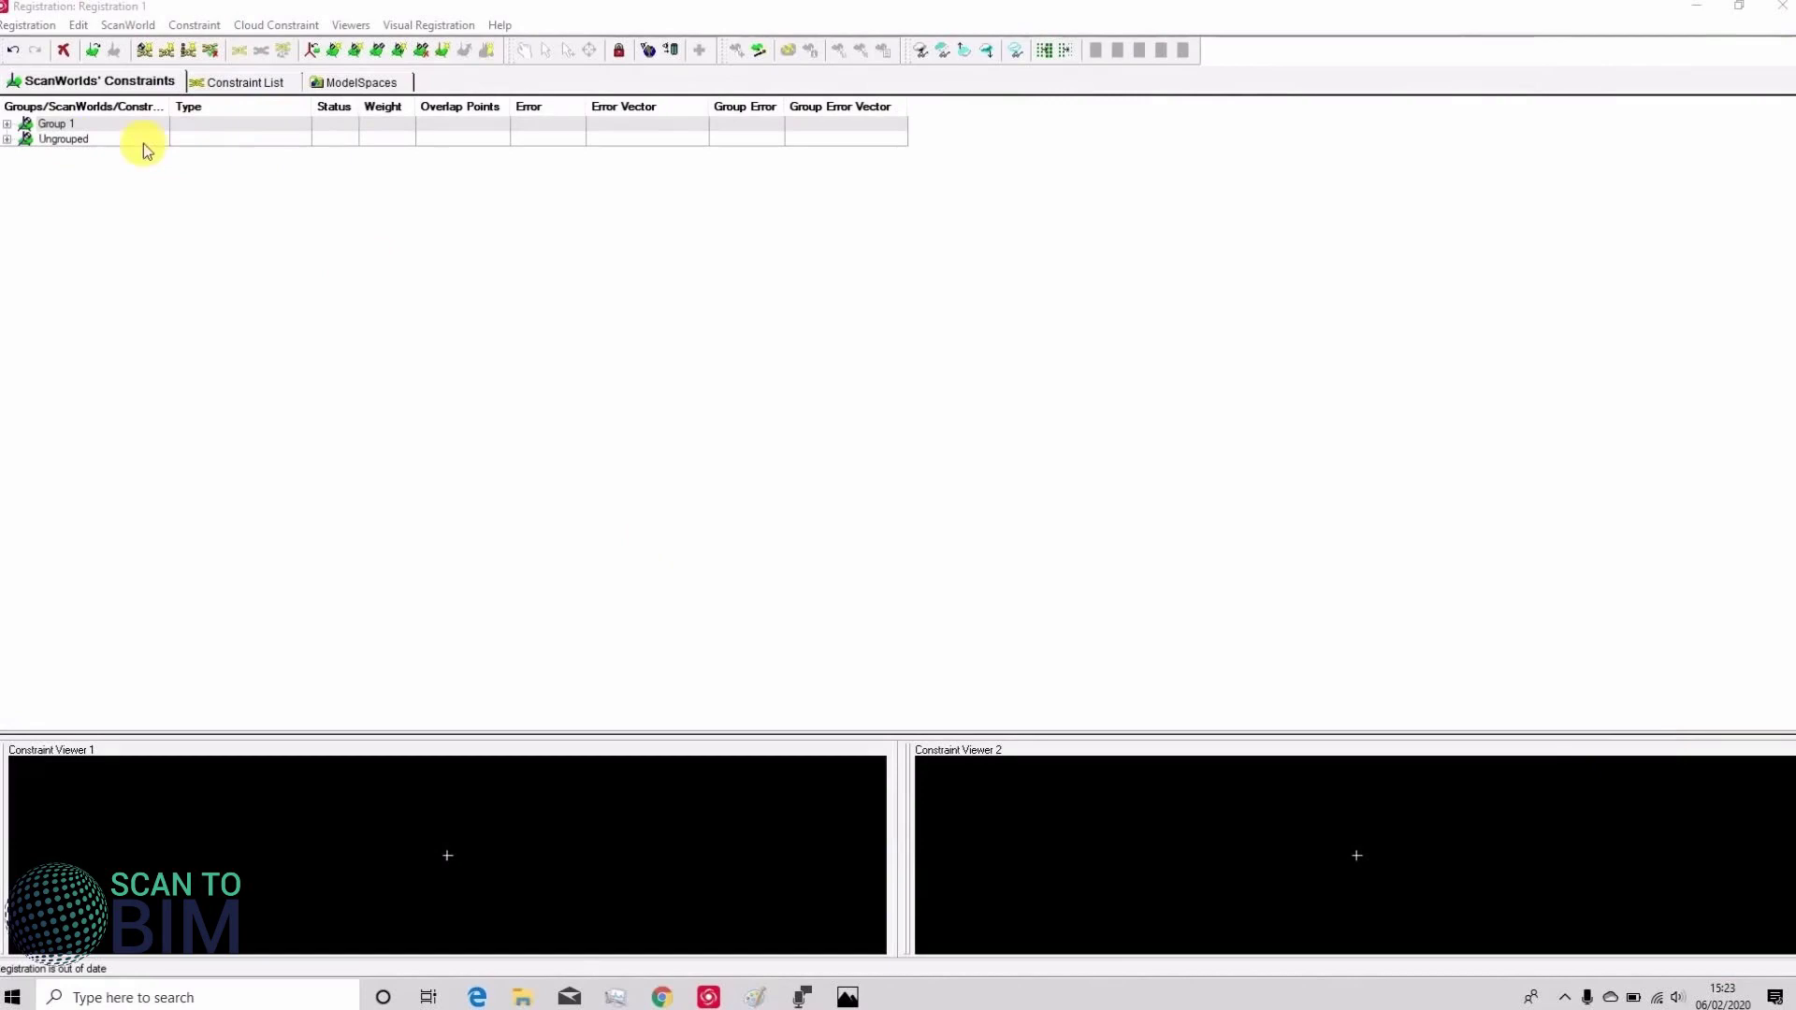
# - Expand Group 1, Ungrouped and Station-013, showing its constraints to Station-007 and Station-009
pyautogui.doubleClick(58, 125)
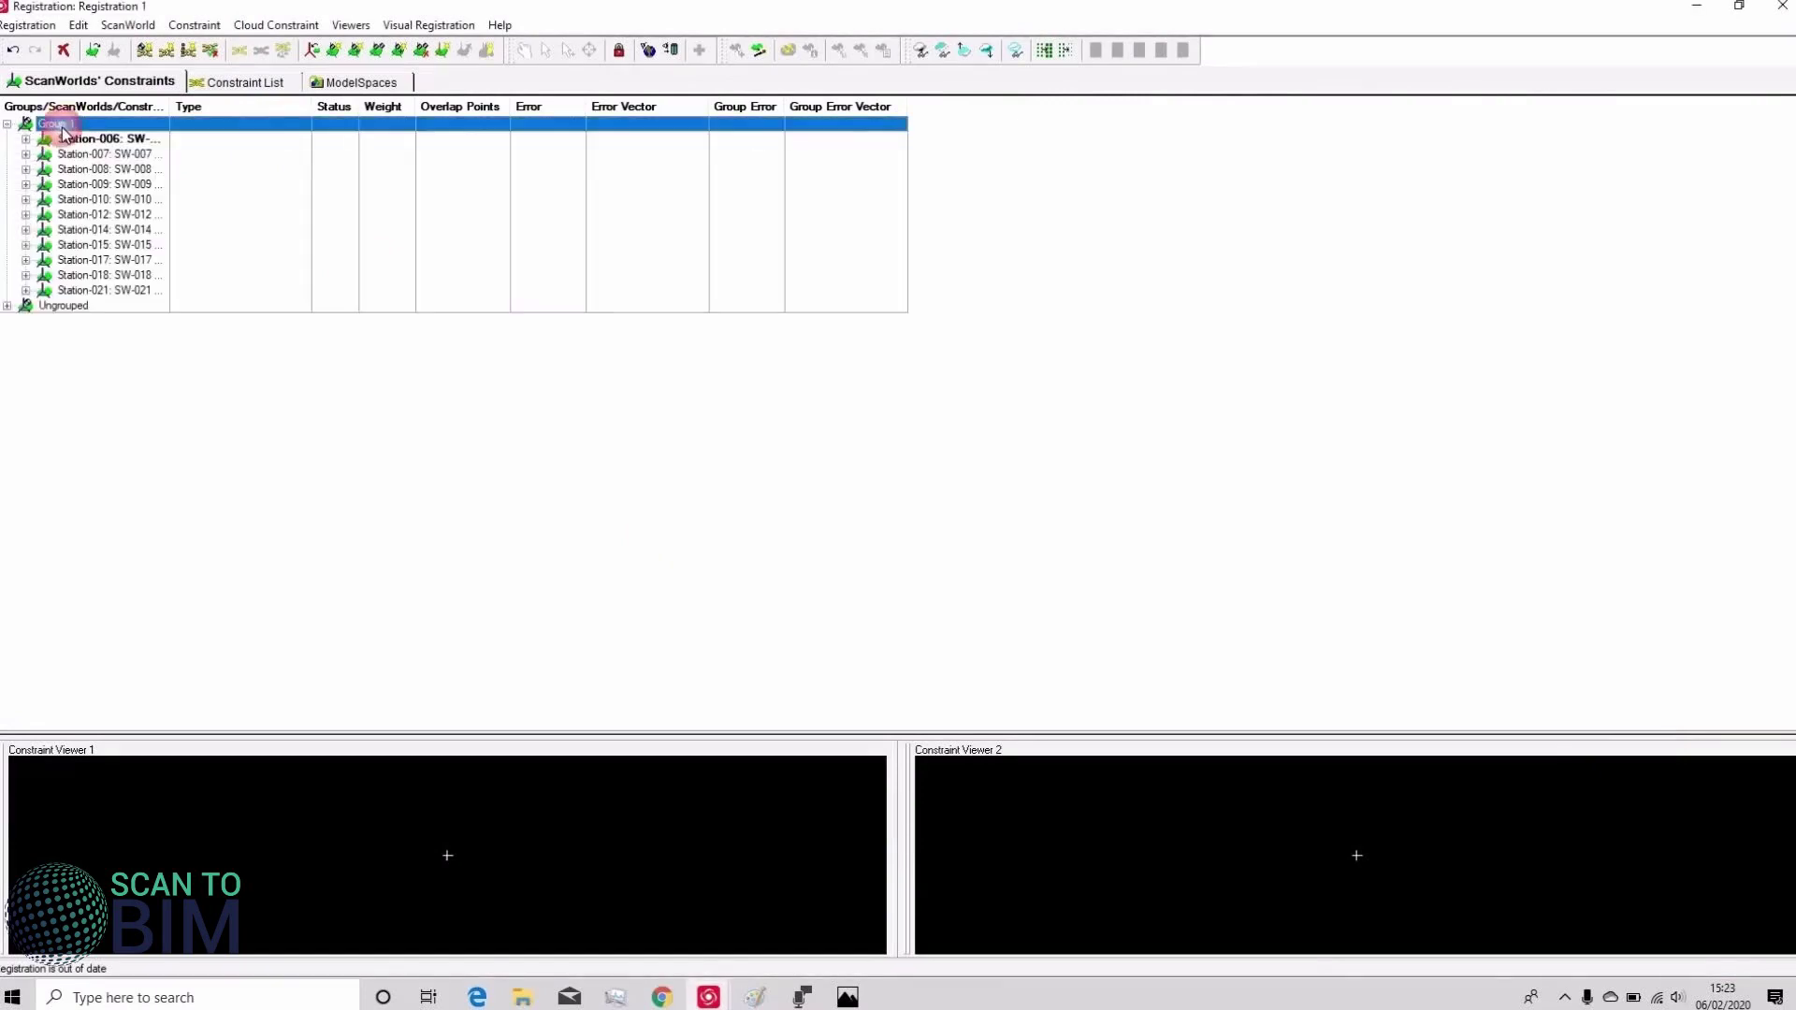
pyautogui.doubleClick(70, 306)
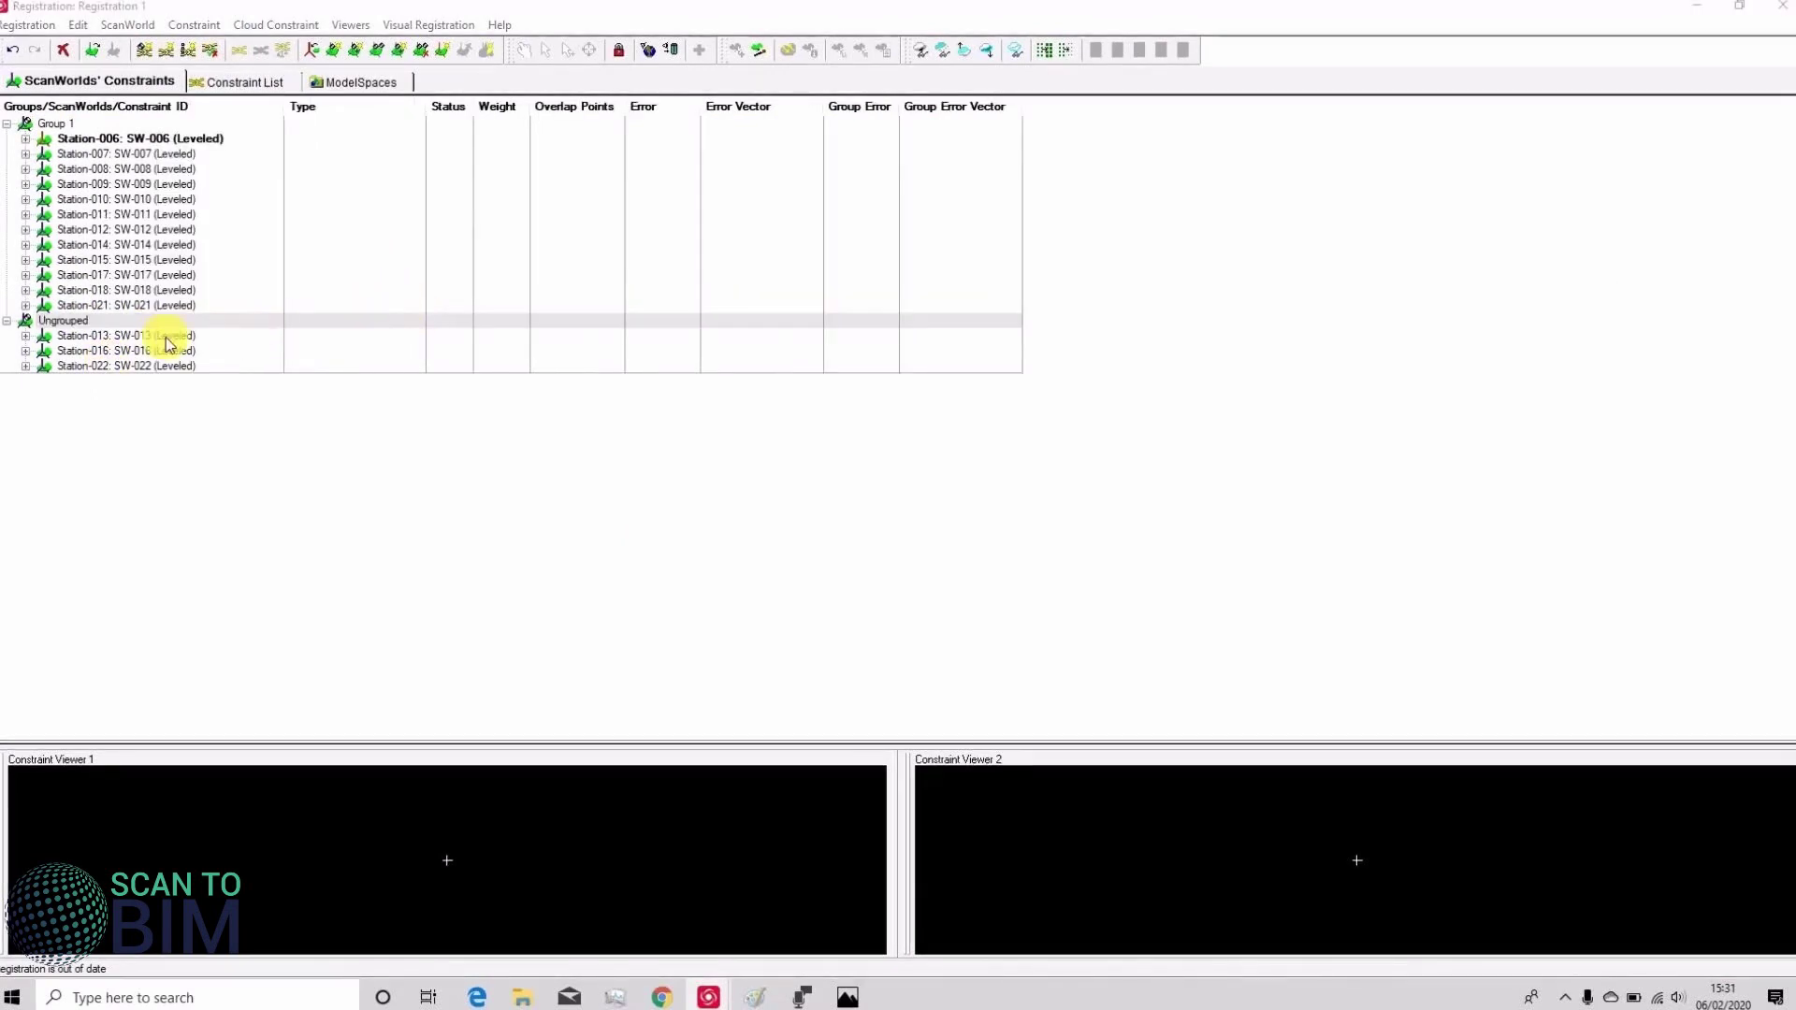
pyautogui.doubleClick(98, 337)
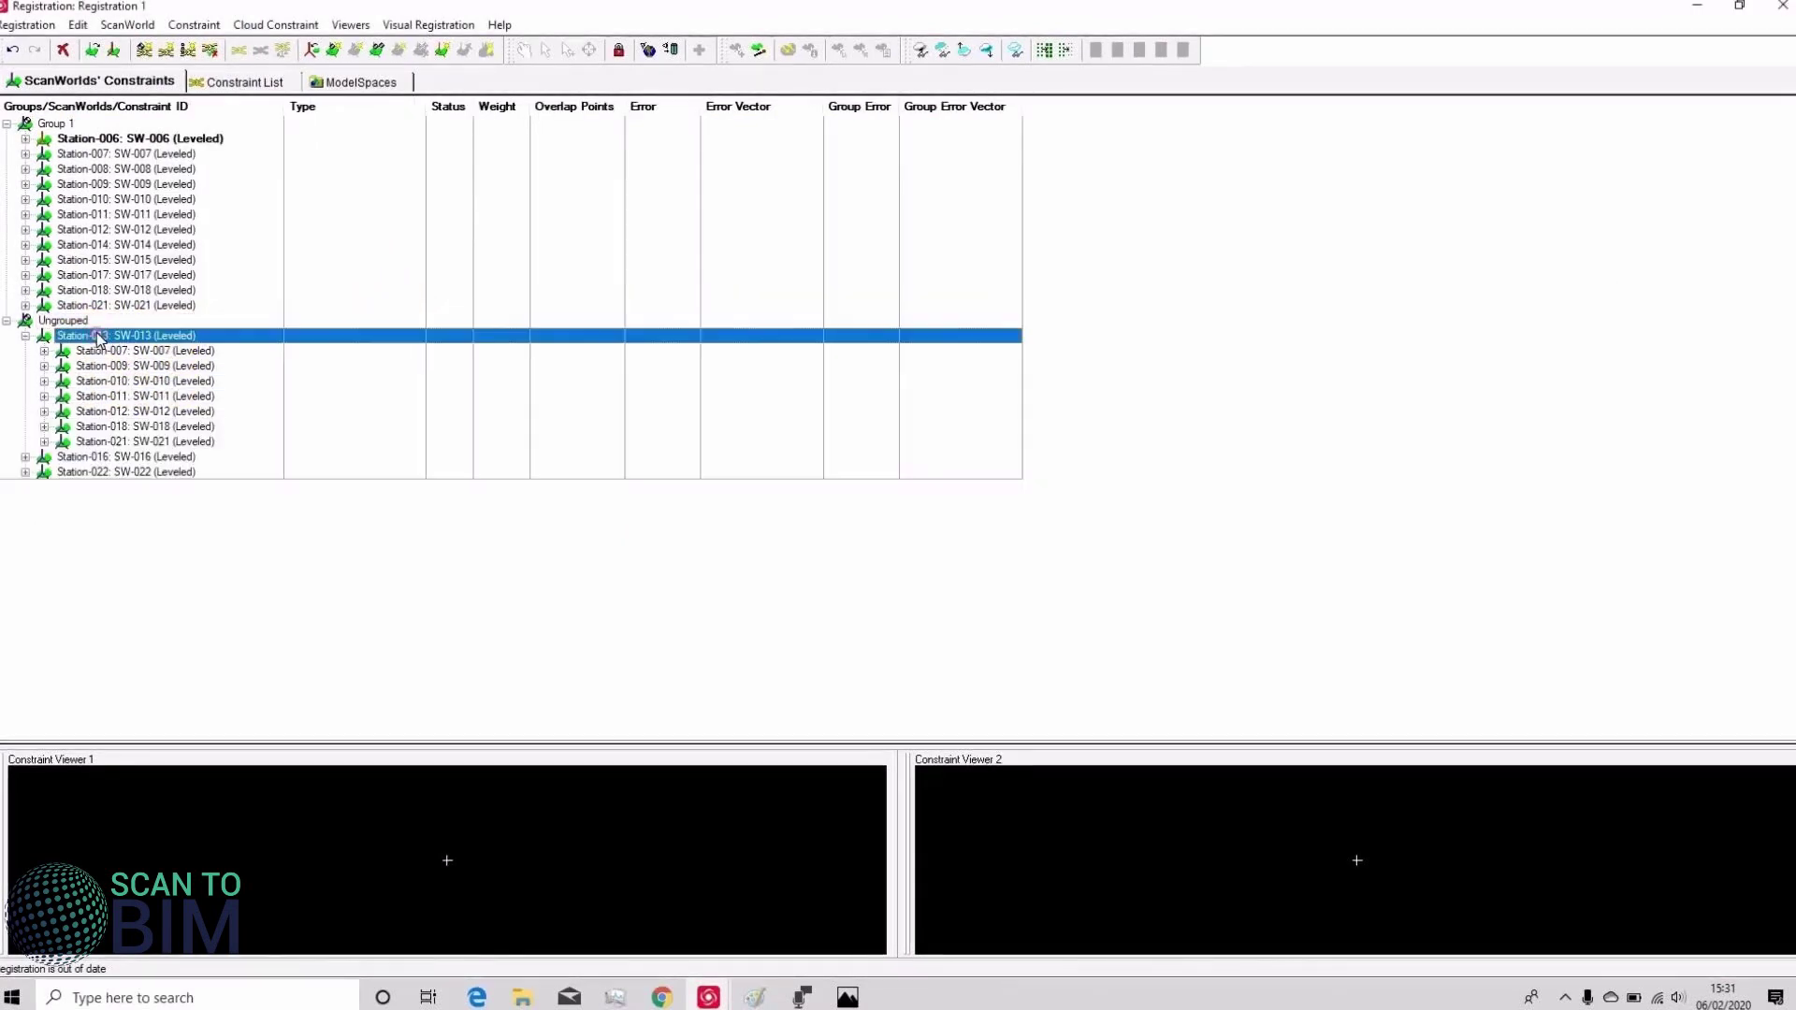
pyautogui.doubleClick(113, 351)
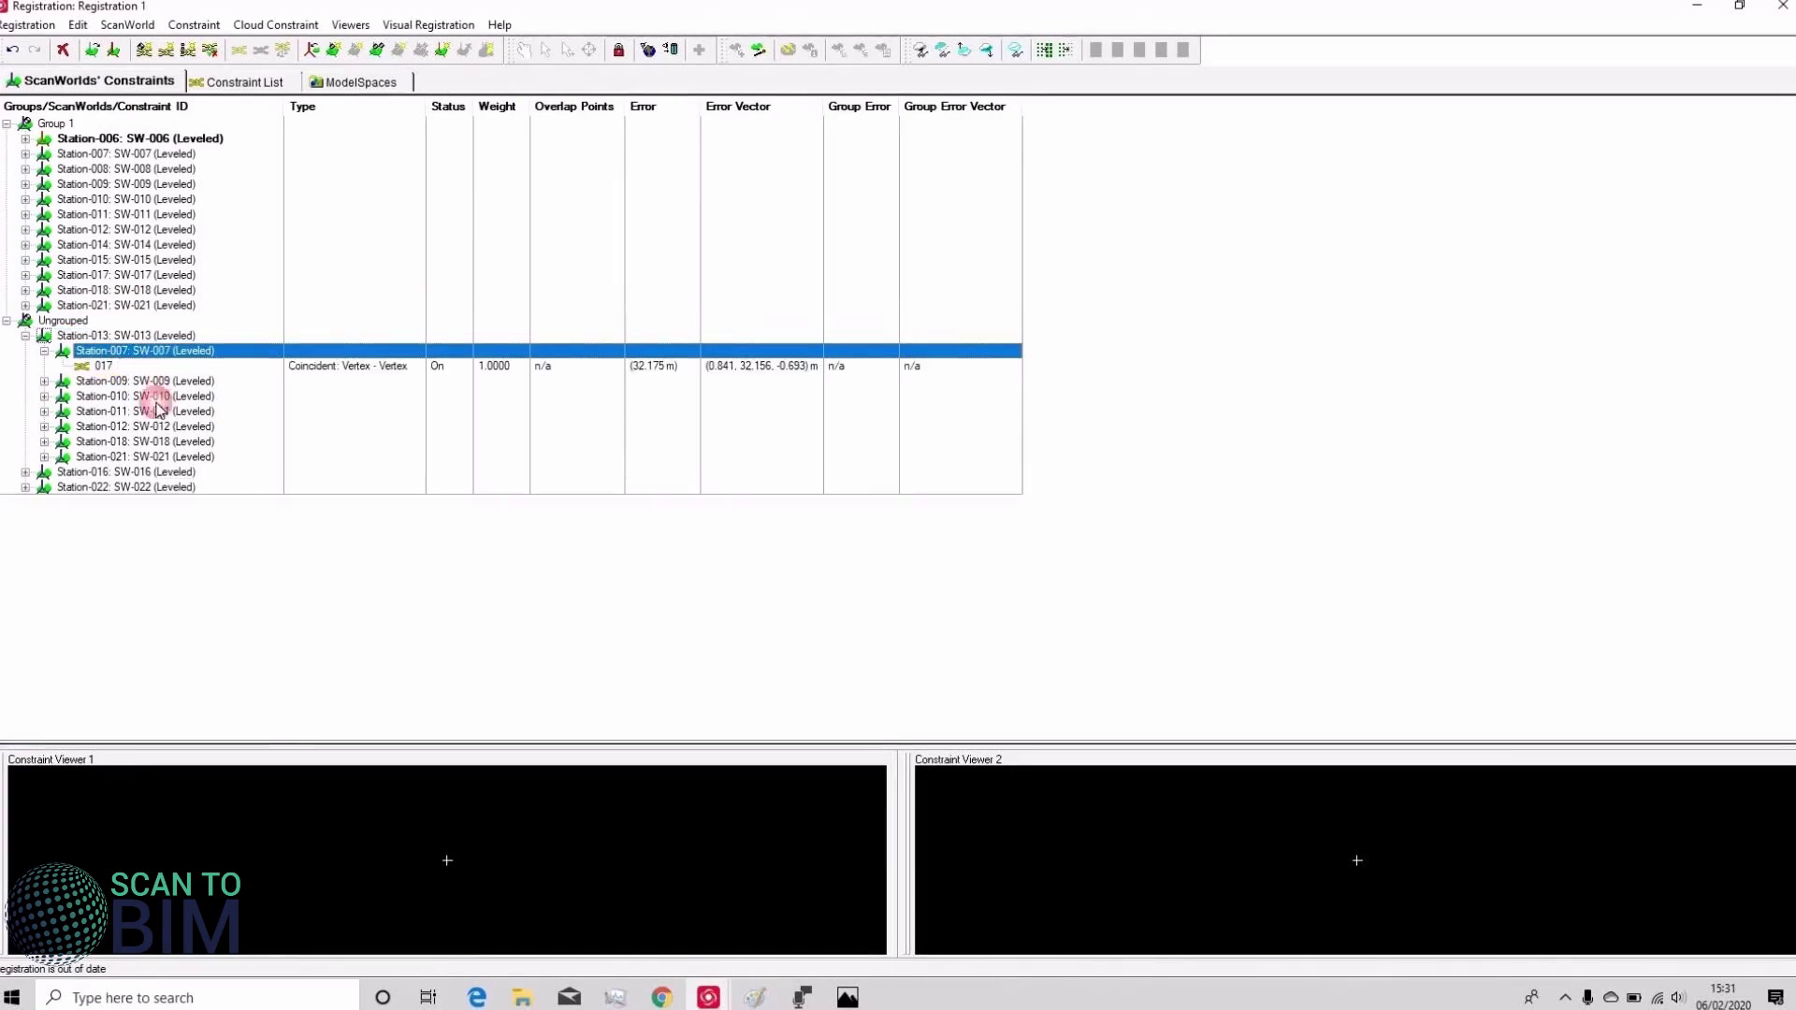
pyautogui.click(109, 382)
pyautogui.doubleClick(106, 383)
# - Review Station-013's constraints with Station-010, 011, 012, 018 and 021, then collapse it
pyautogui.doubleClick(105, 410)
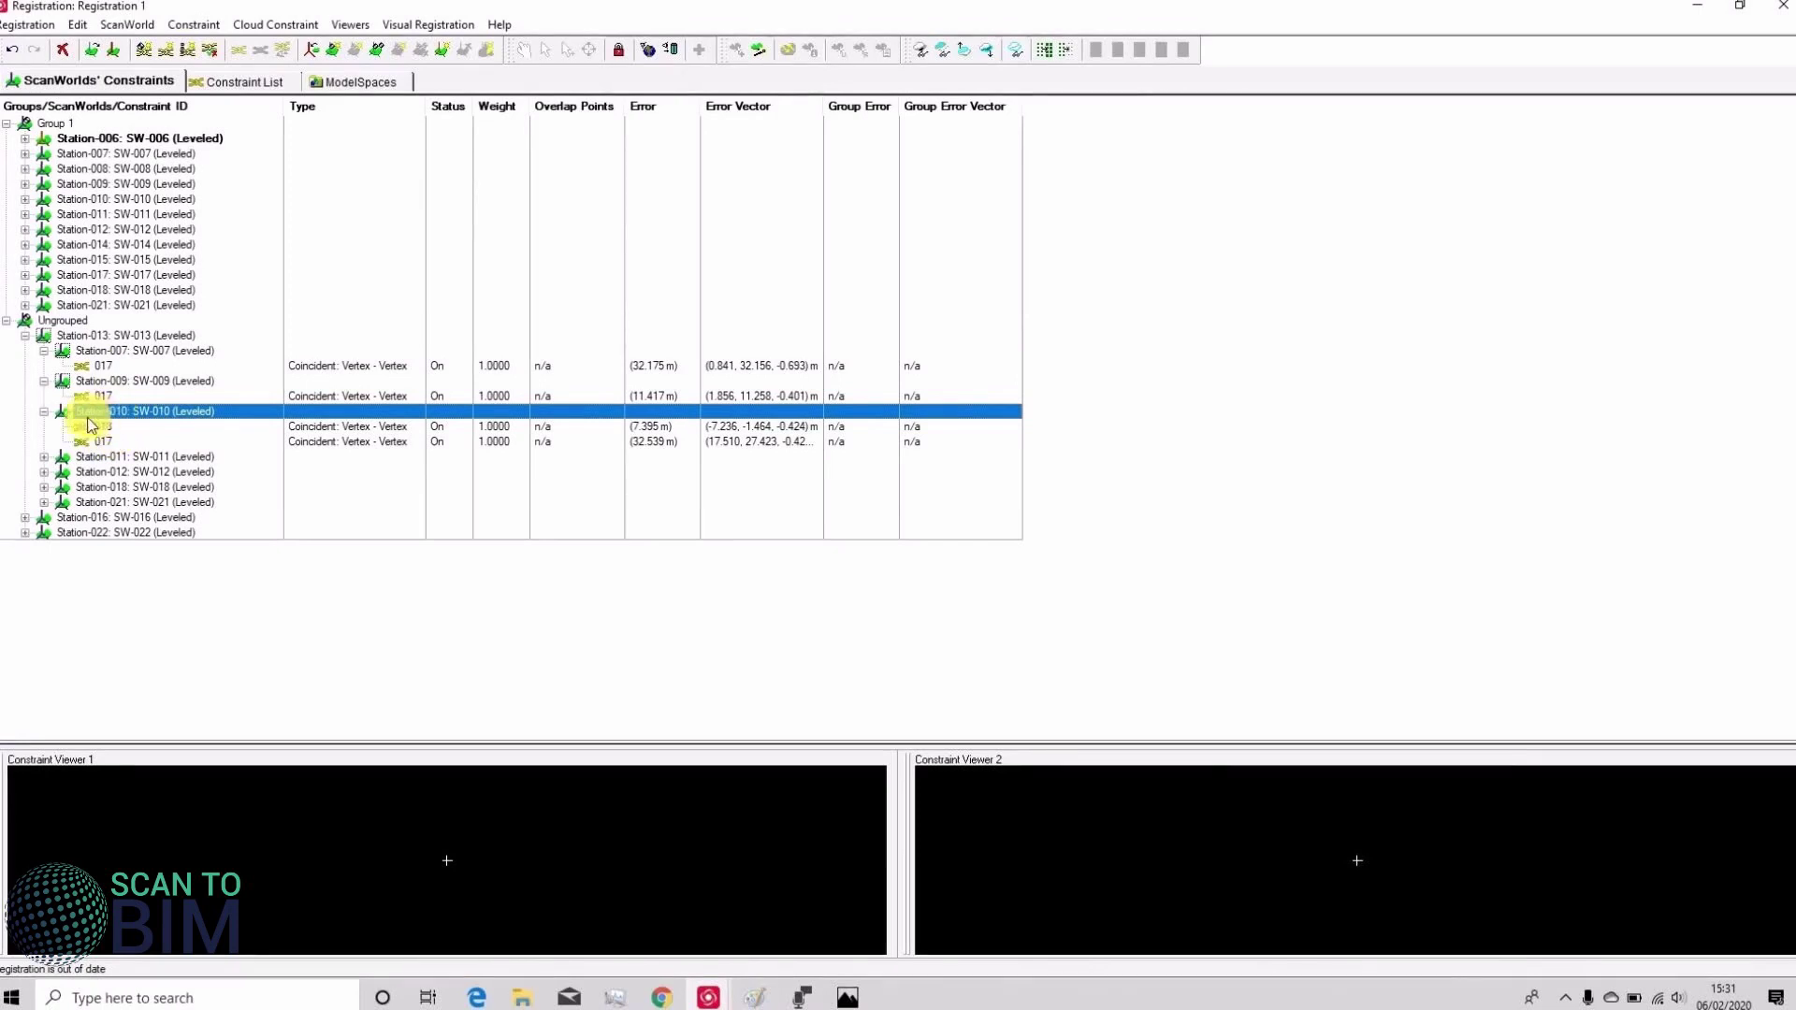
pyautogui.doubleClick(107, 458)
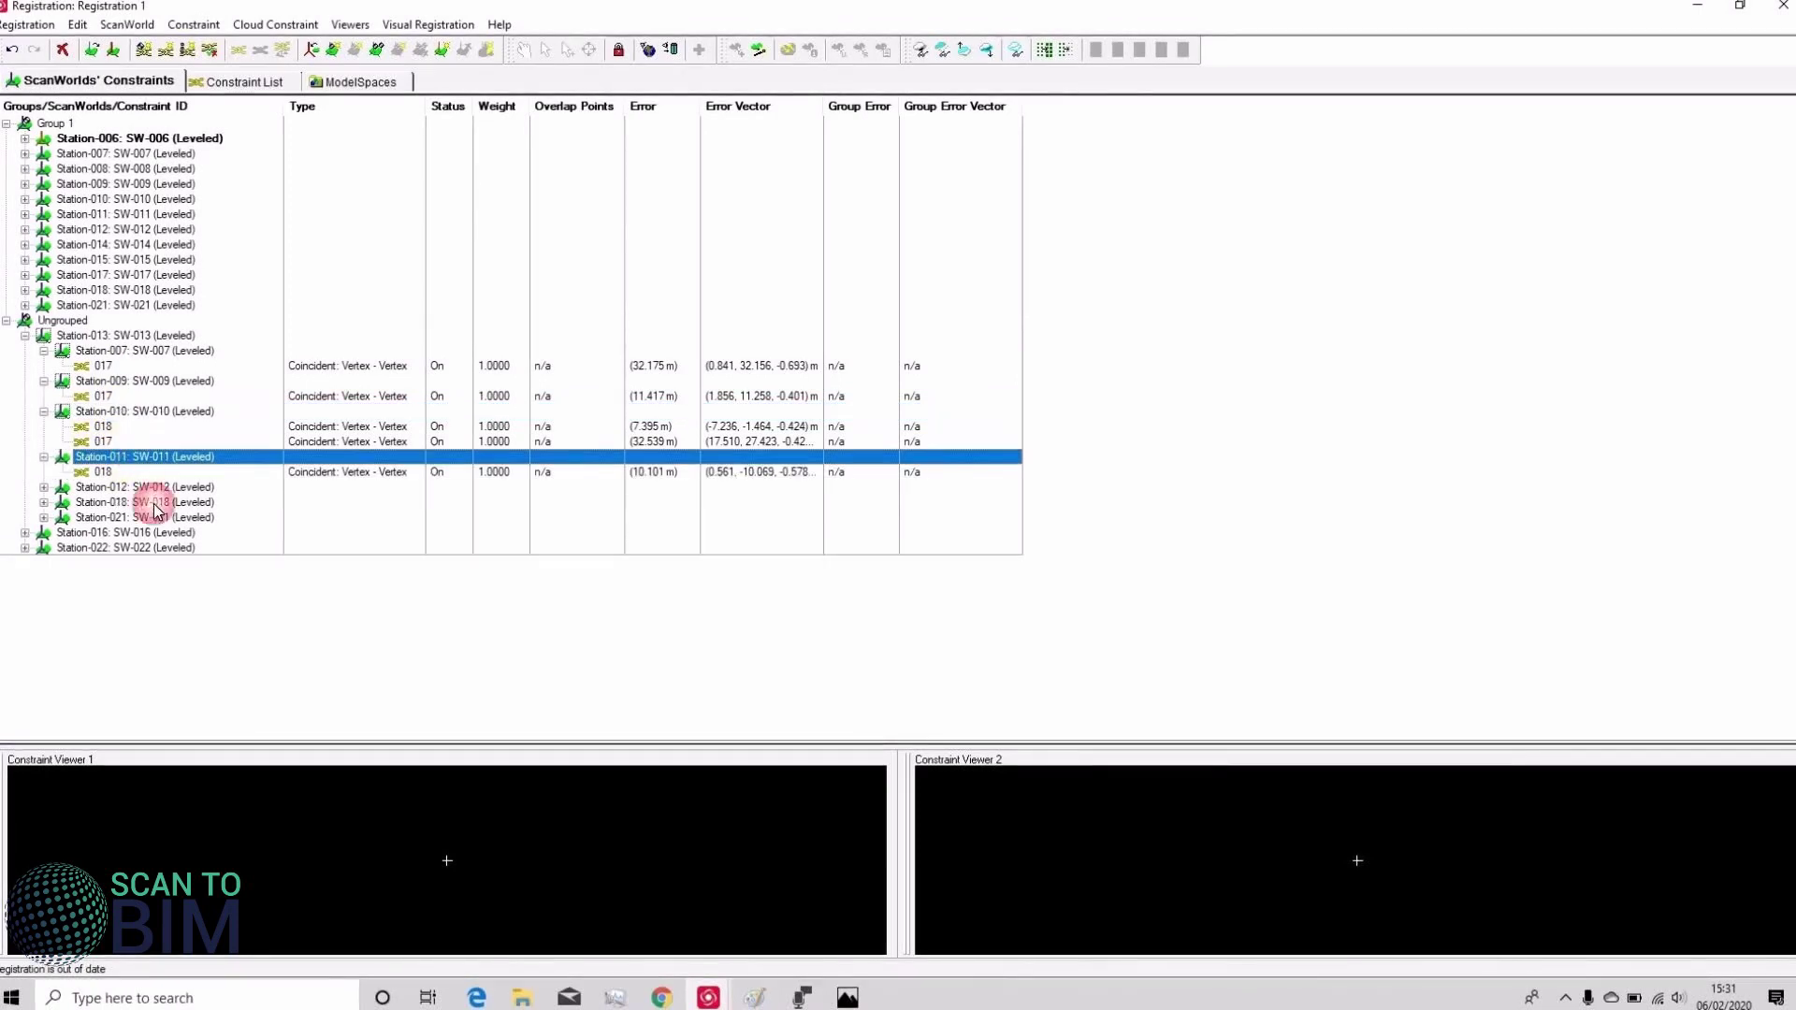
pyautogui.doubleClick(108, 488)
pyautogui.doubleClick(112, 533)
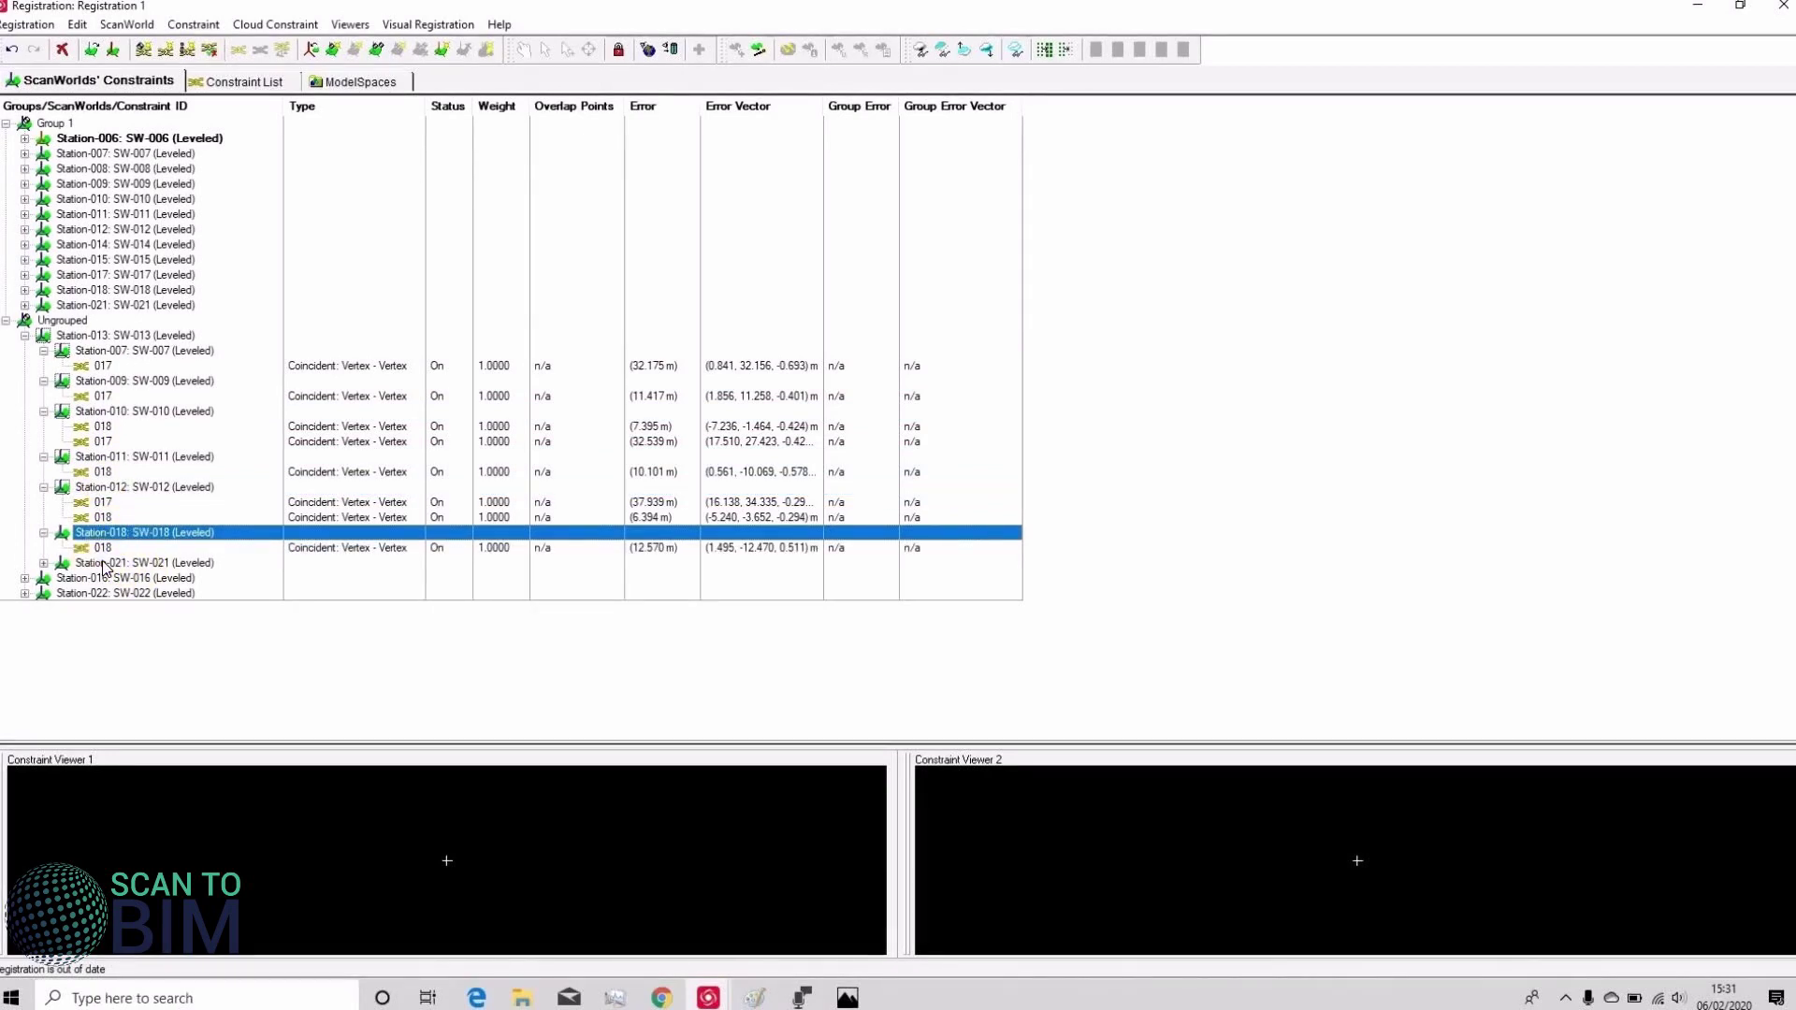
pyautogui.doubleClick(140, 563)
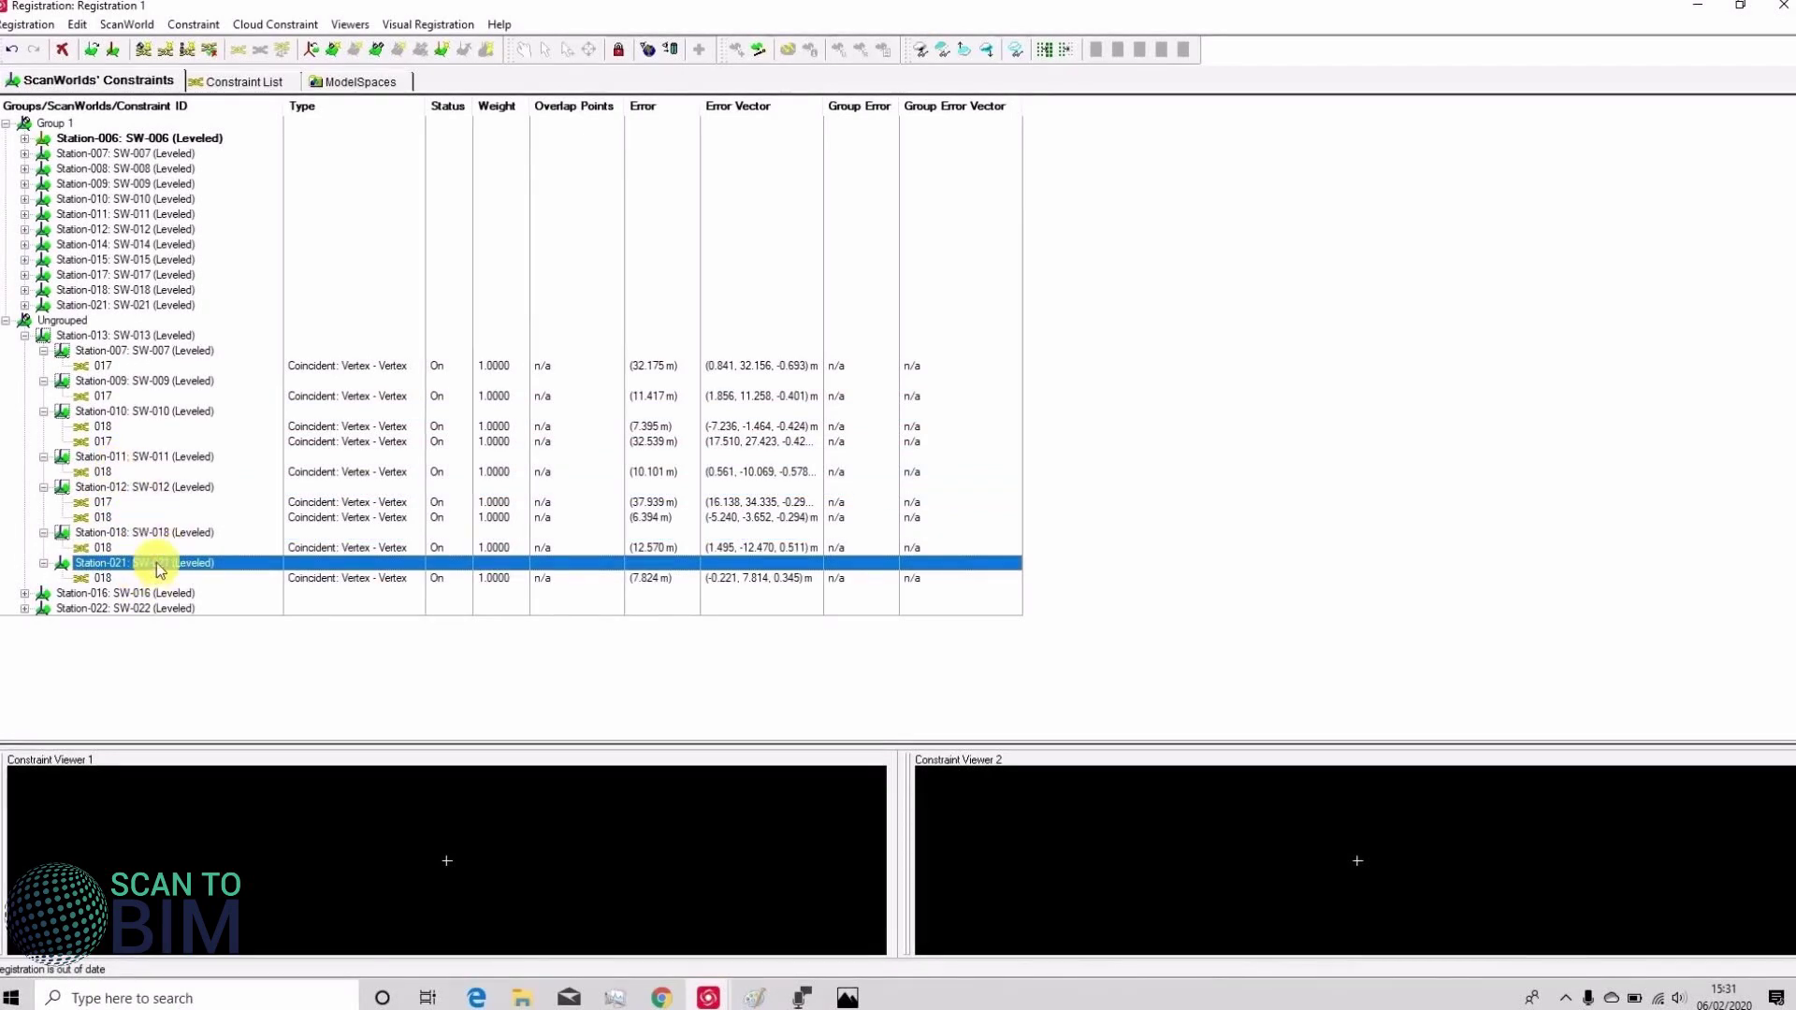
pyautogui.click(25, 336)
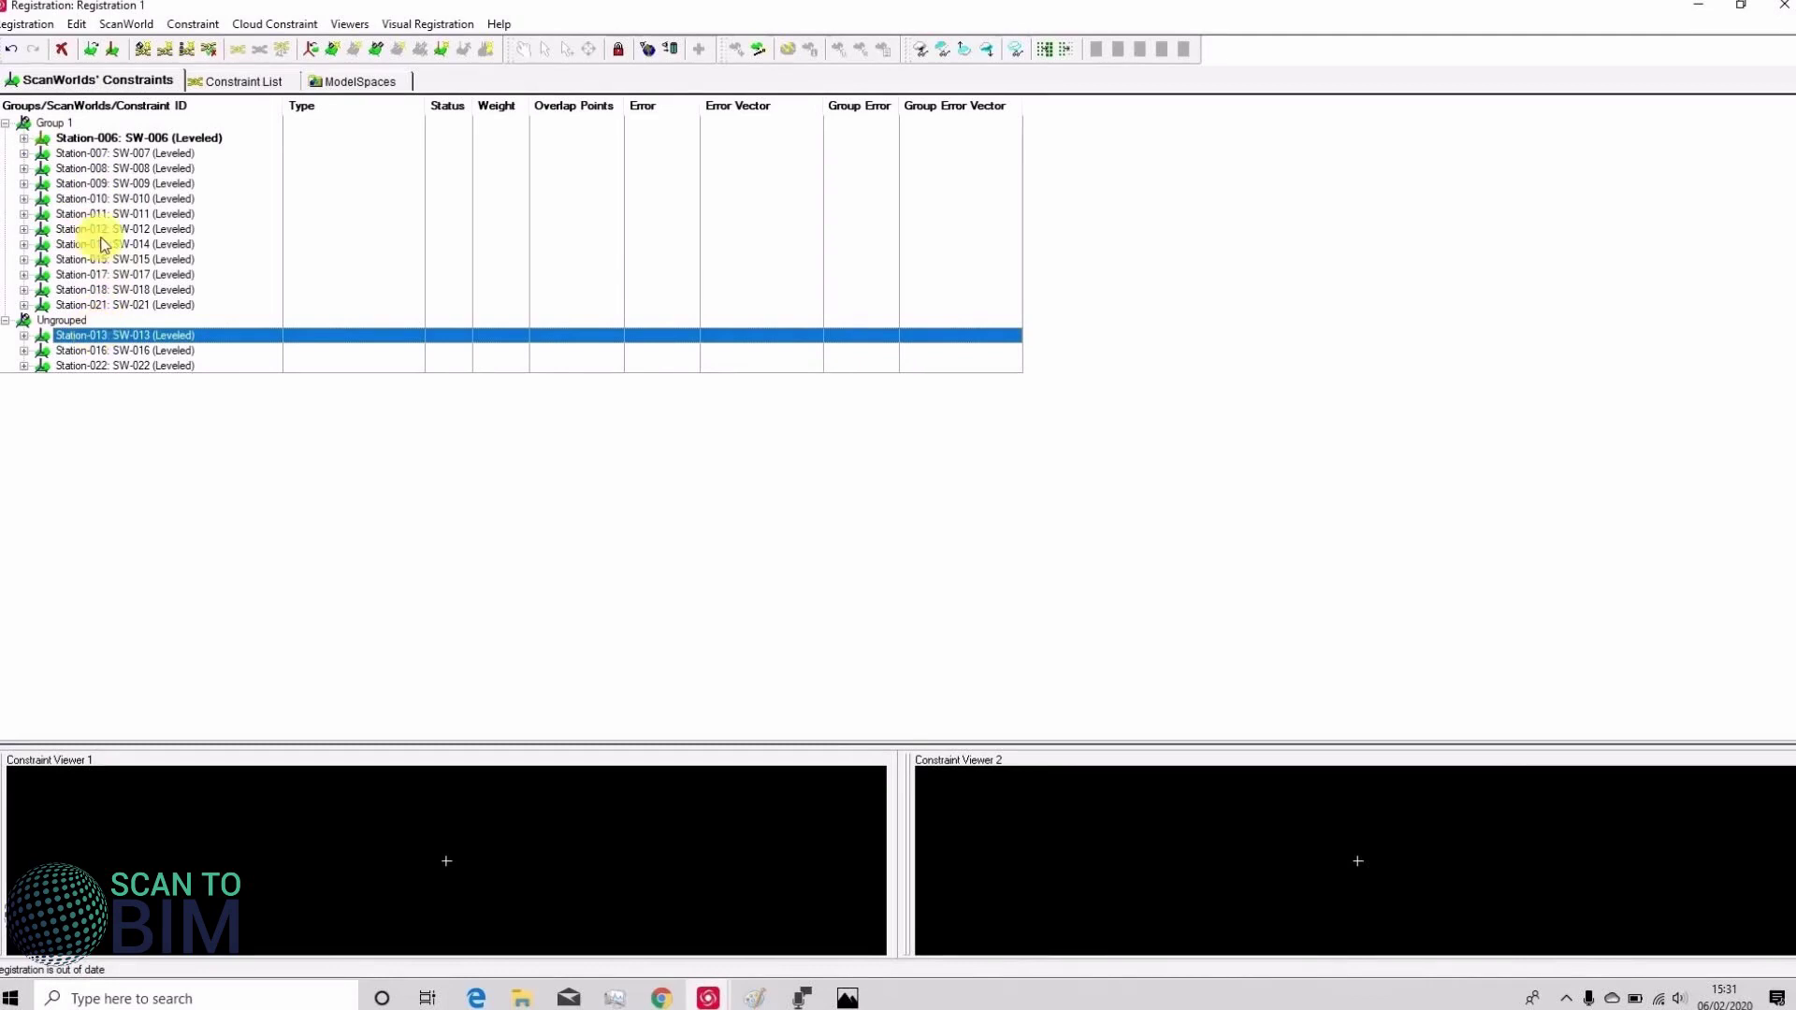
pyautogui.doubleClick(87, 352)
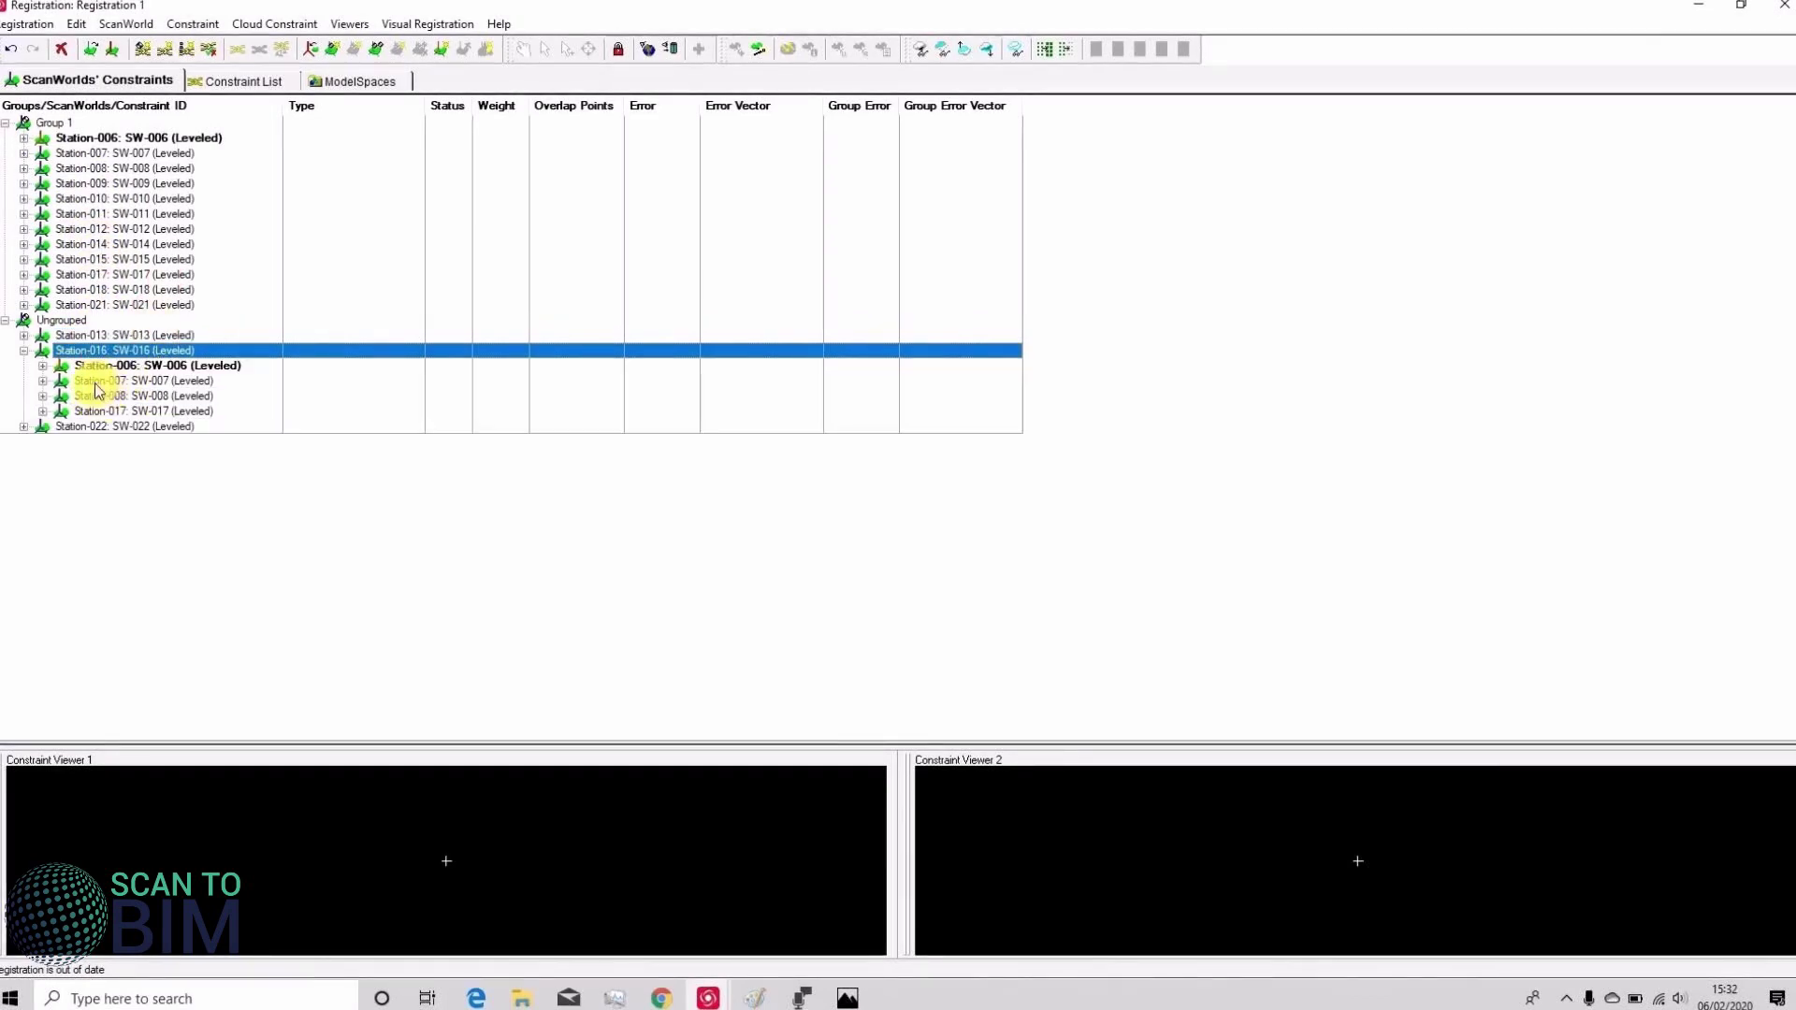
pyautogui.doubleClick(103, 366)
pyautogui.doubleClick(101, 397)
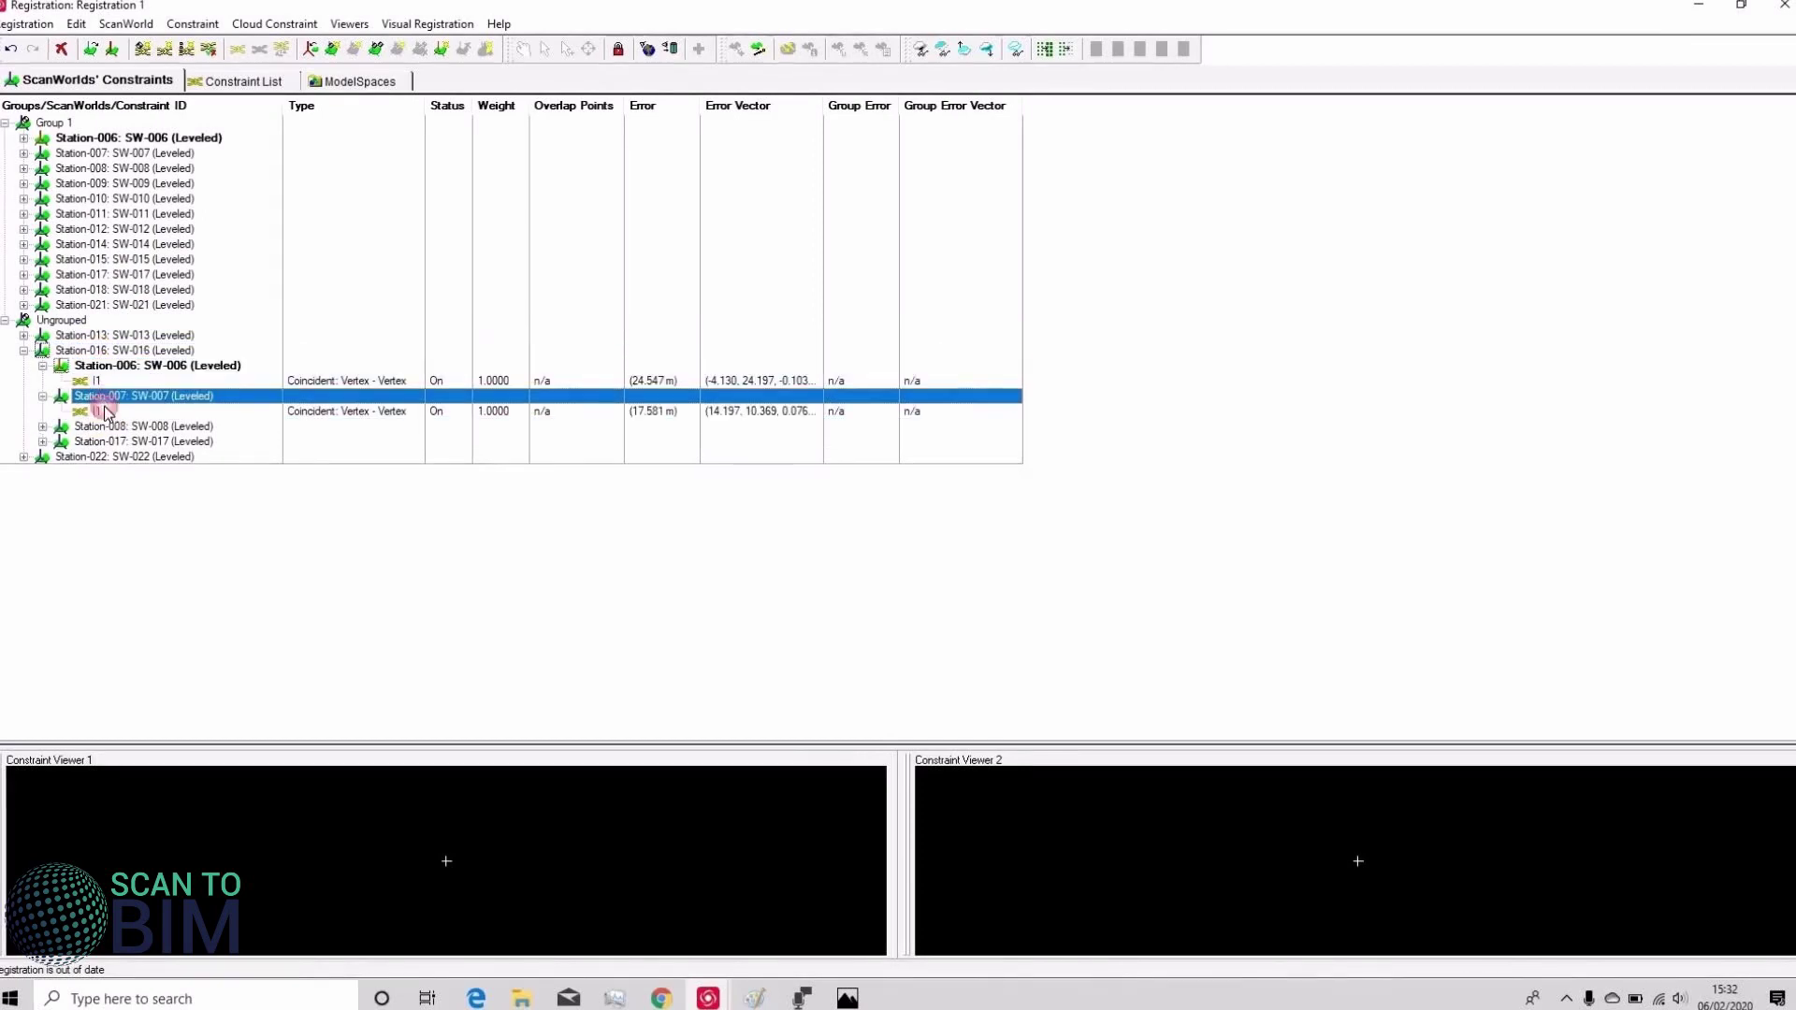
pyautogui.doubleClick(101, 426)
pyautogui.doubleClick(103, 457)
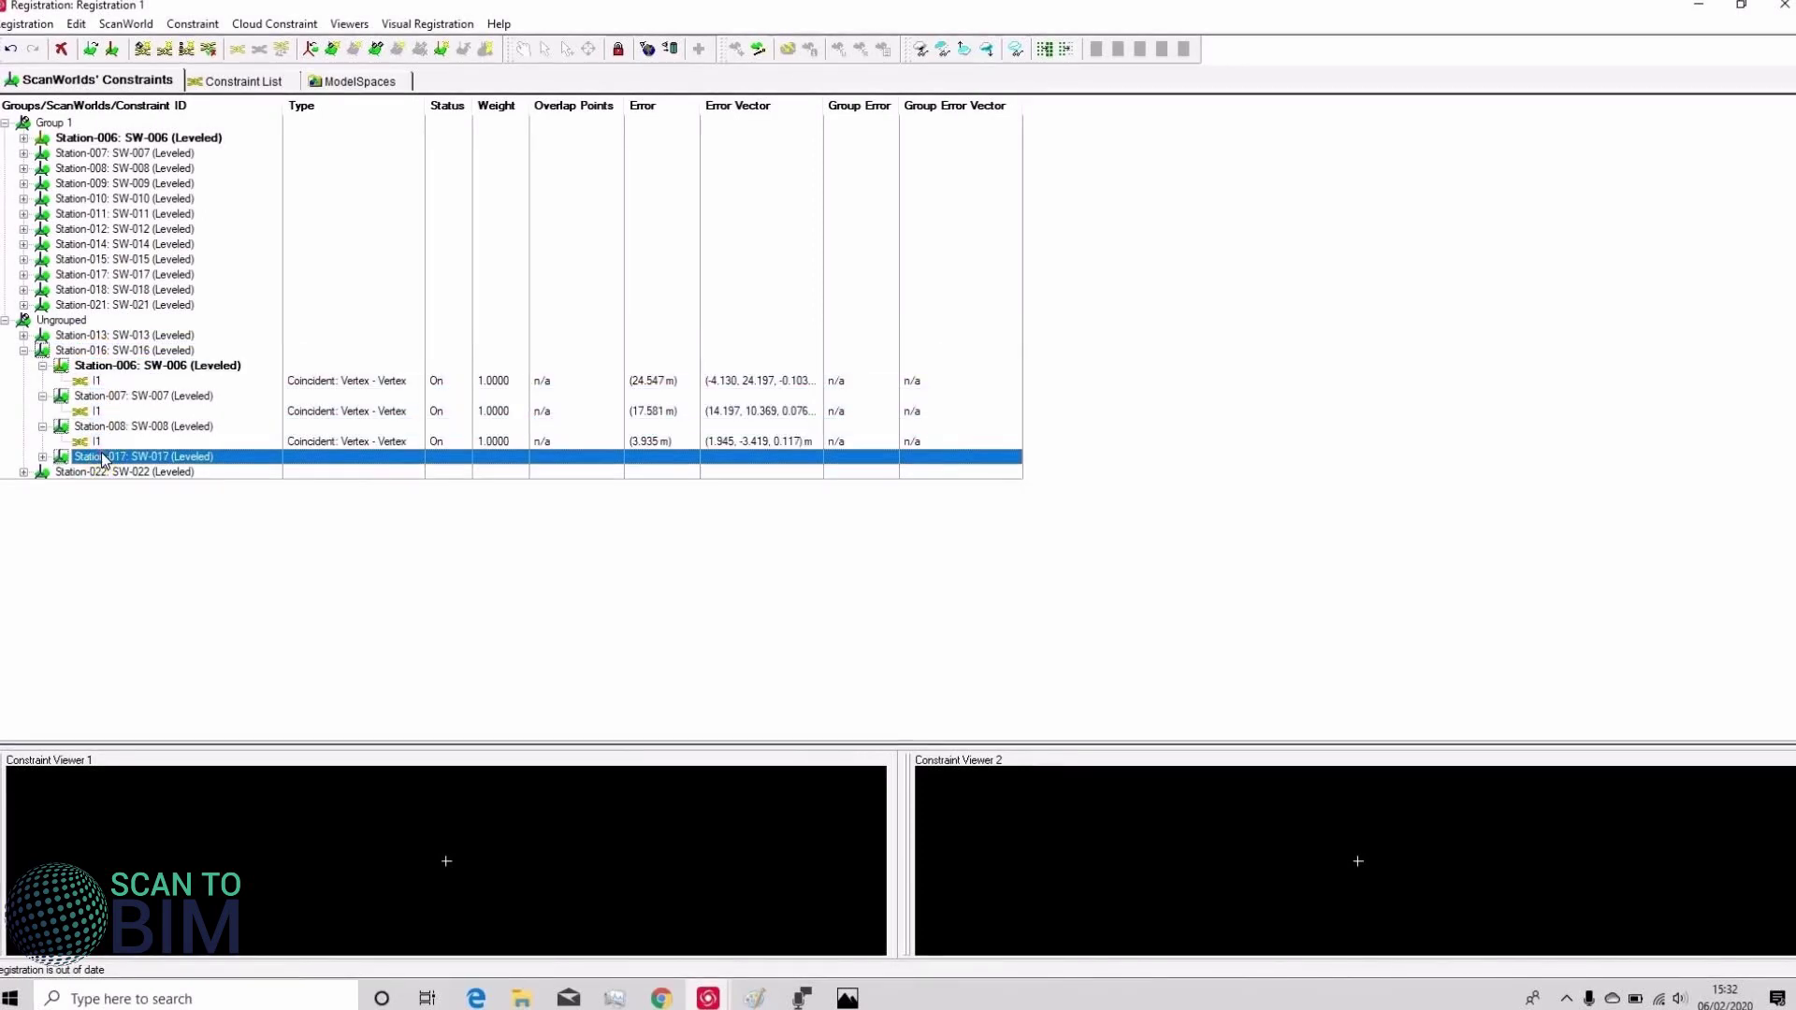
pyautogui.click(24, 352)
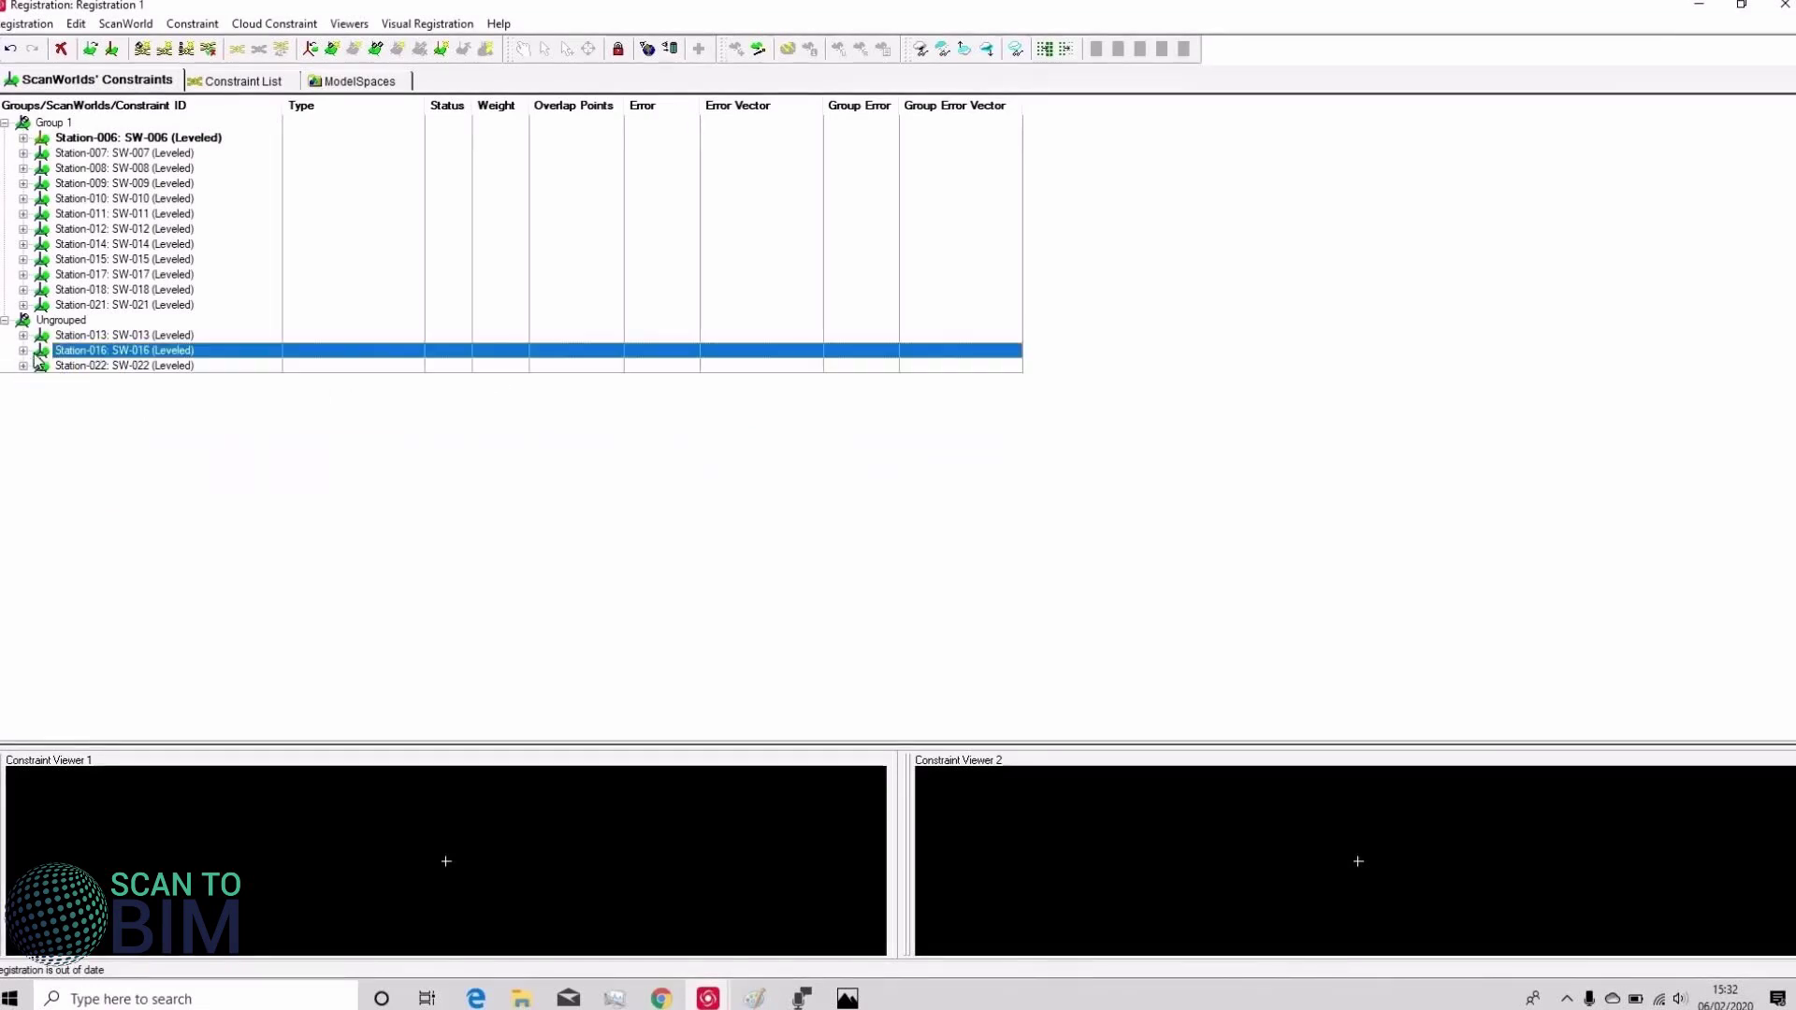
pyautogui.click(89, 366)
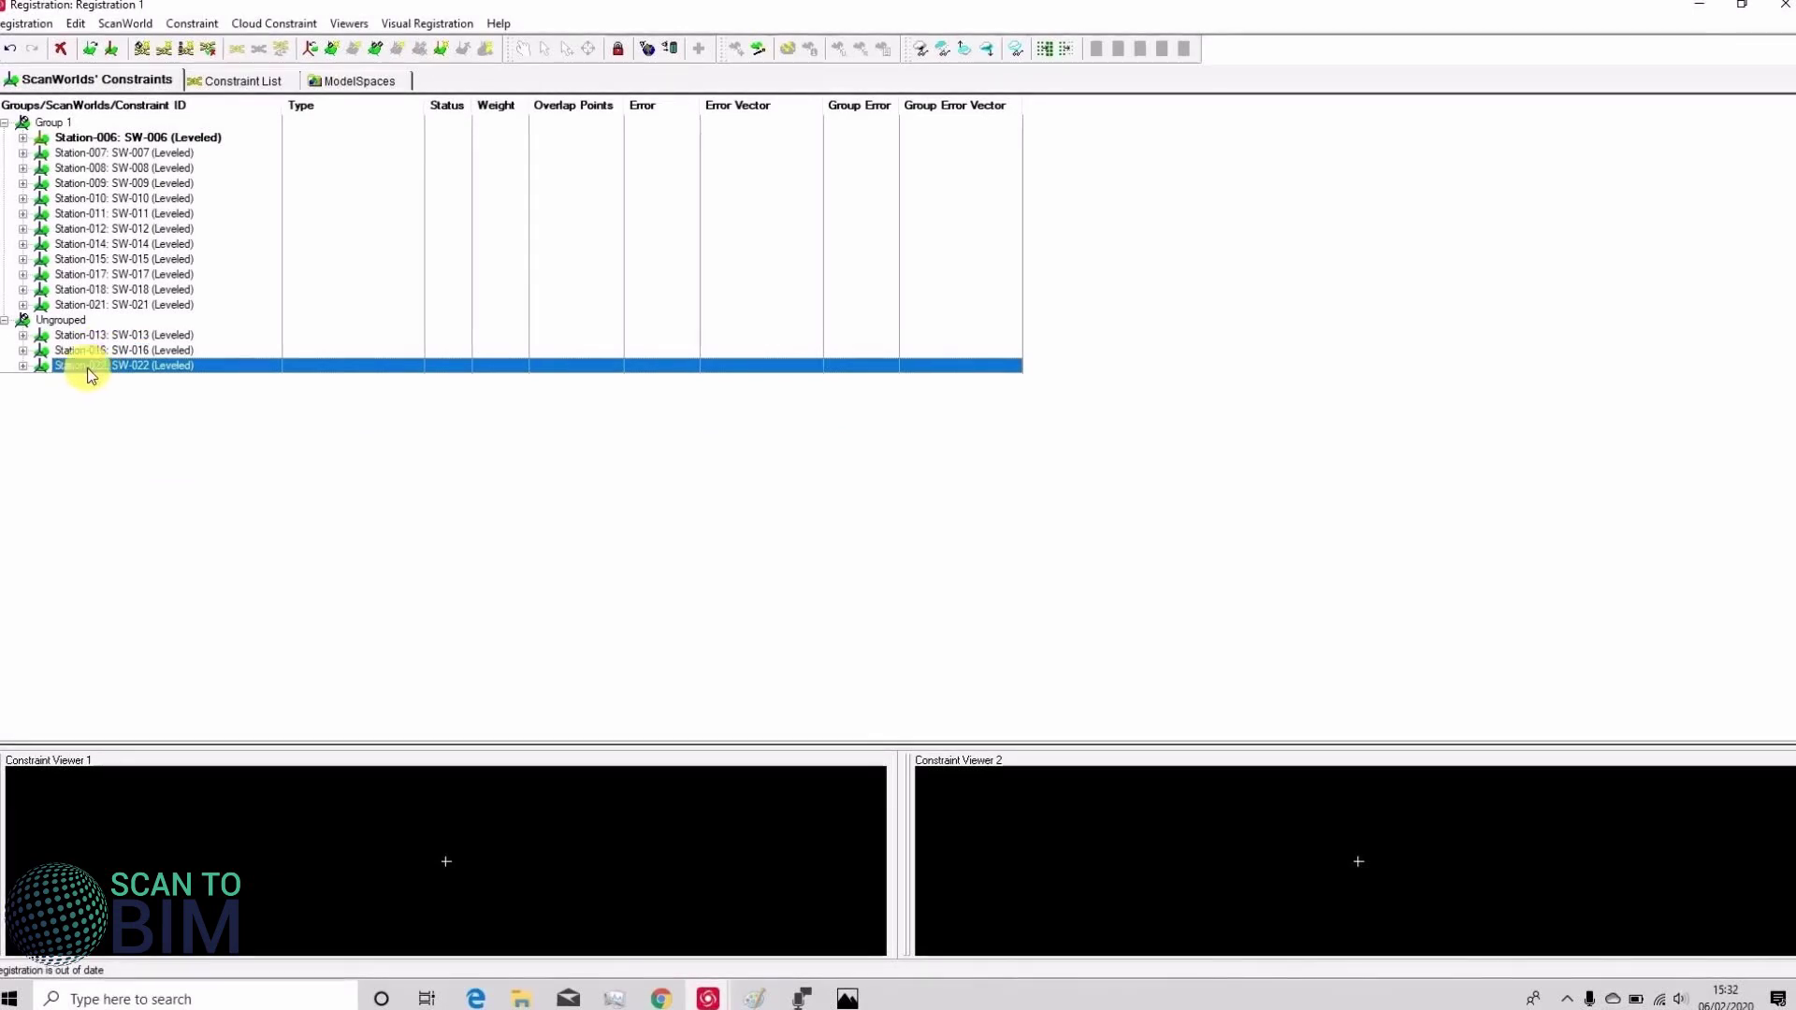
pyautogui.doubleClick(89, 367)
pyautogui.doubleClick(110, 441)
pyautogui.click(105, 428)
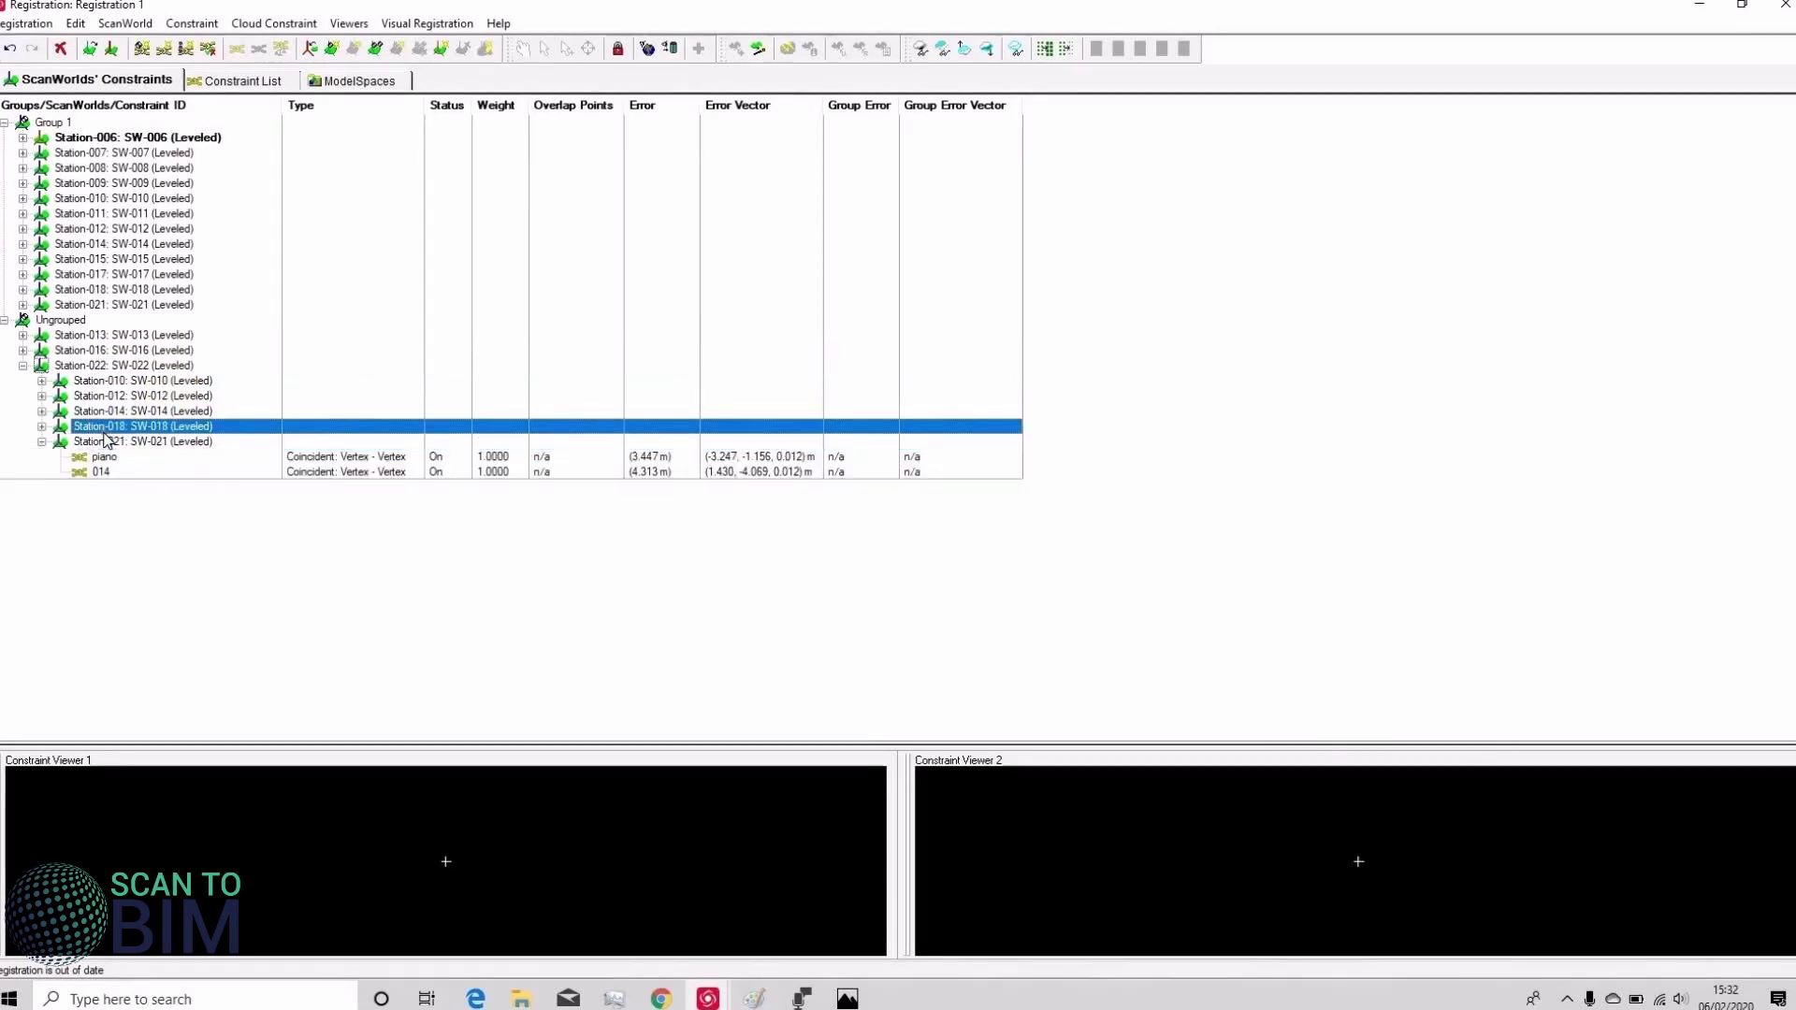
pyautogui.doubleClick(104, 428)
pyautogui.doubleClick(105, 411)
pyautogui.doubleClick(104, 396)
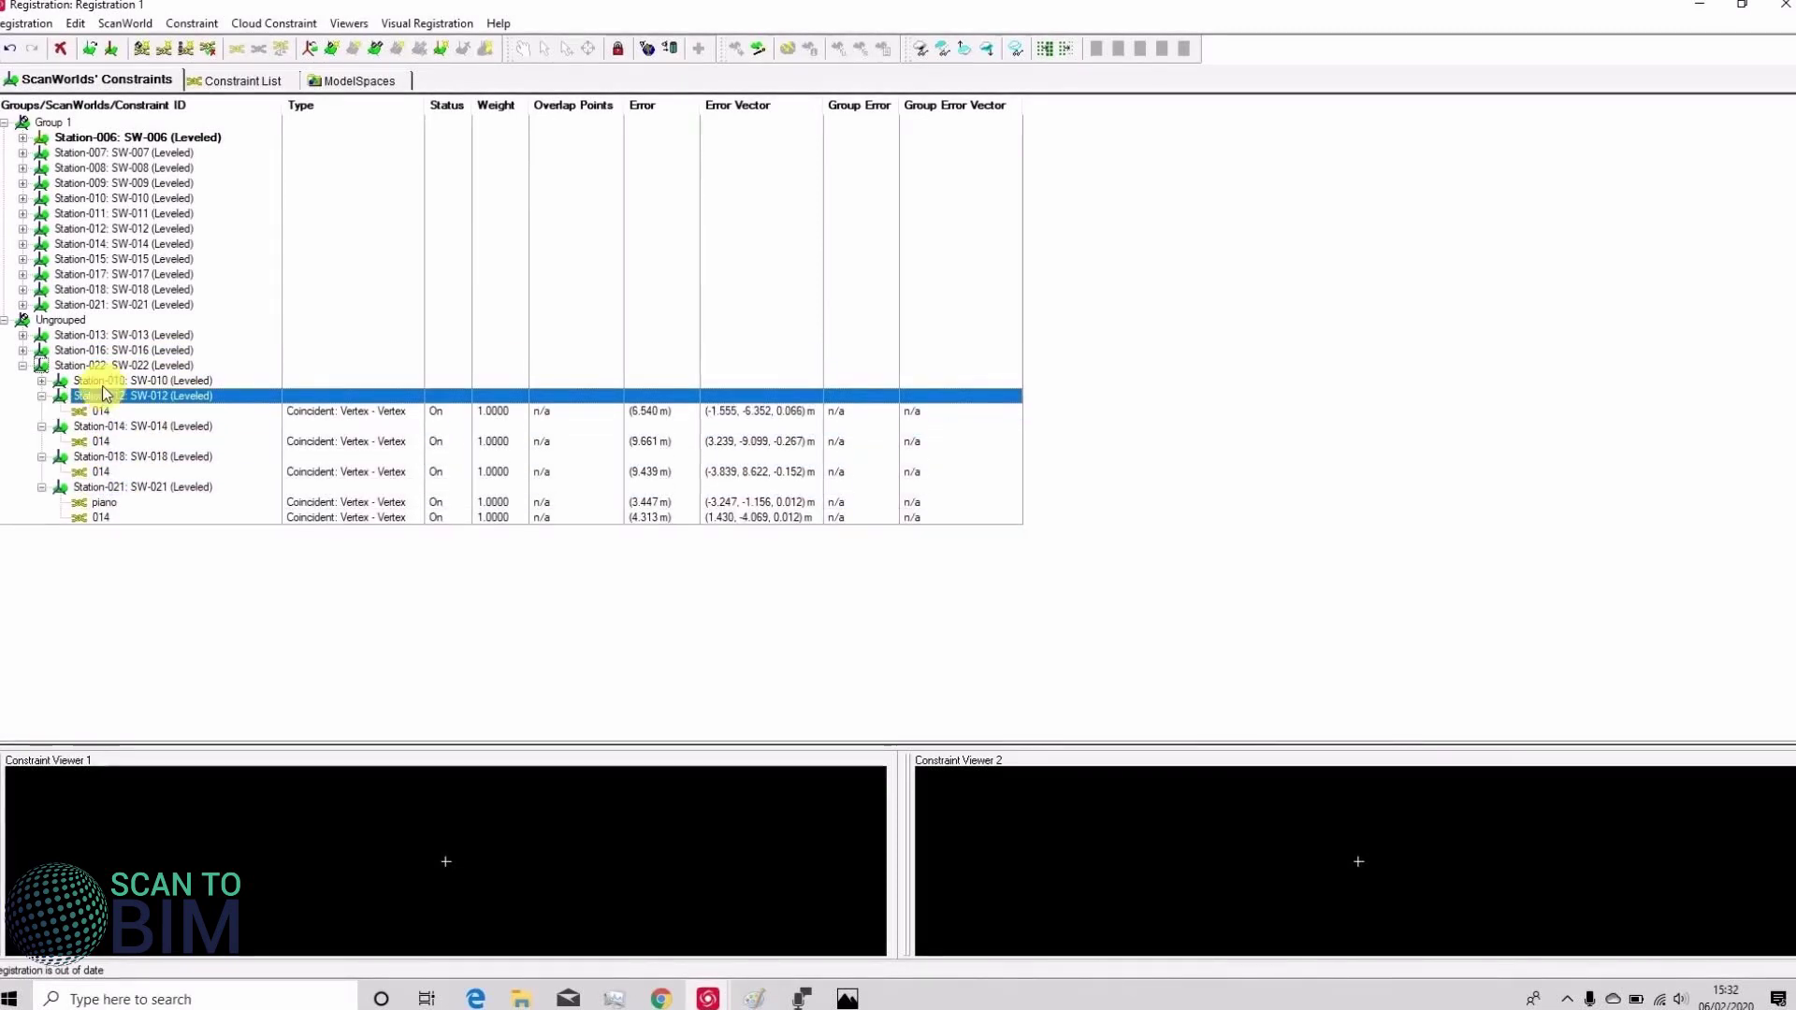
pyautogui.doubleClick(99, 381)
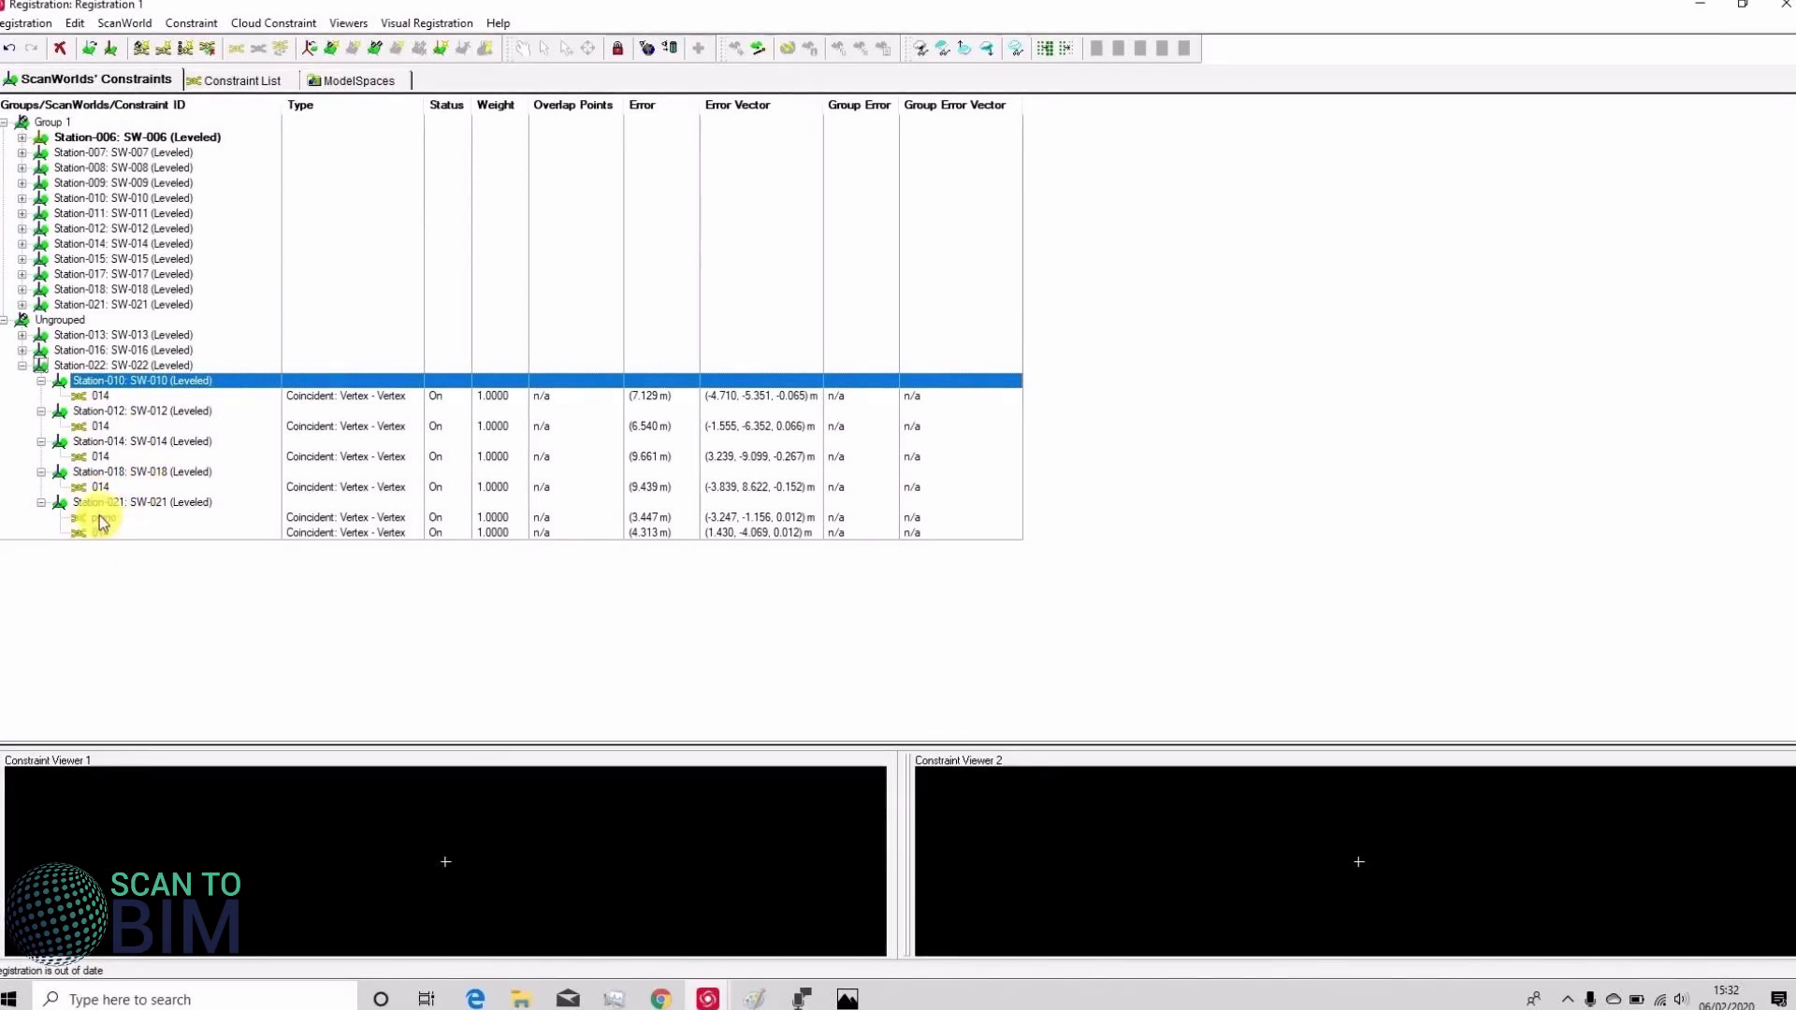
pyautogui.click(22, 365)
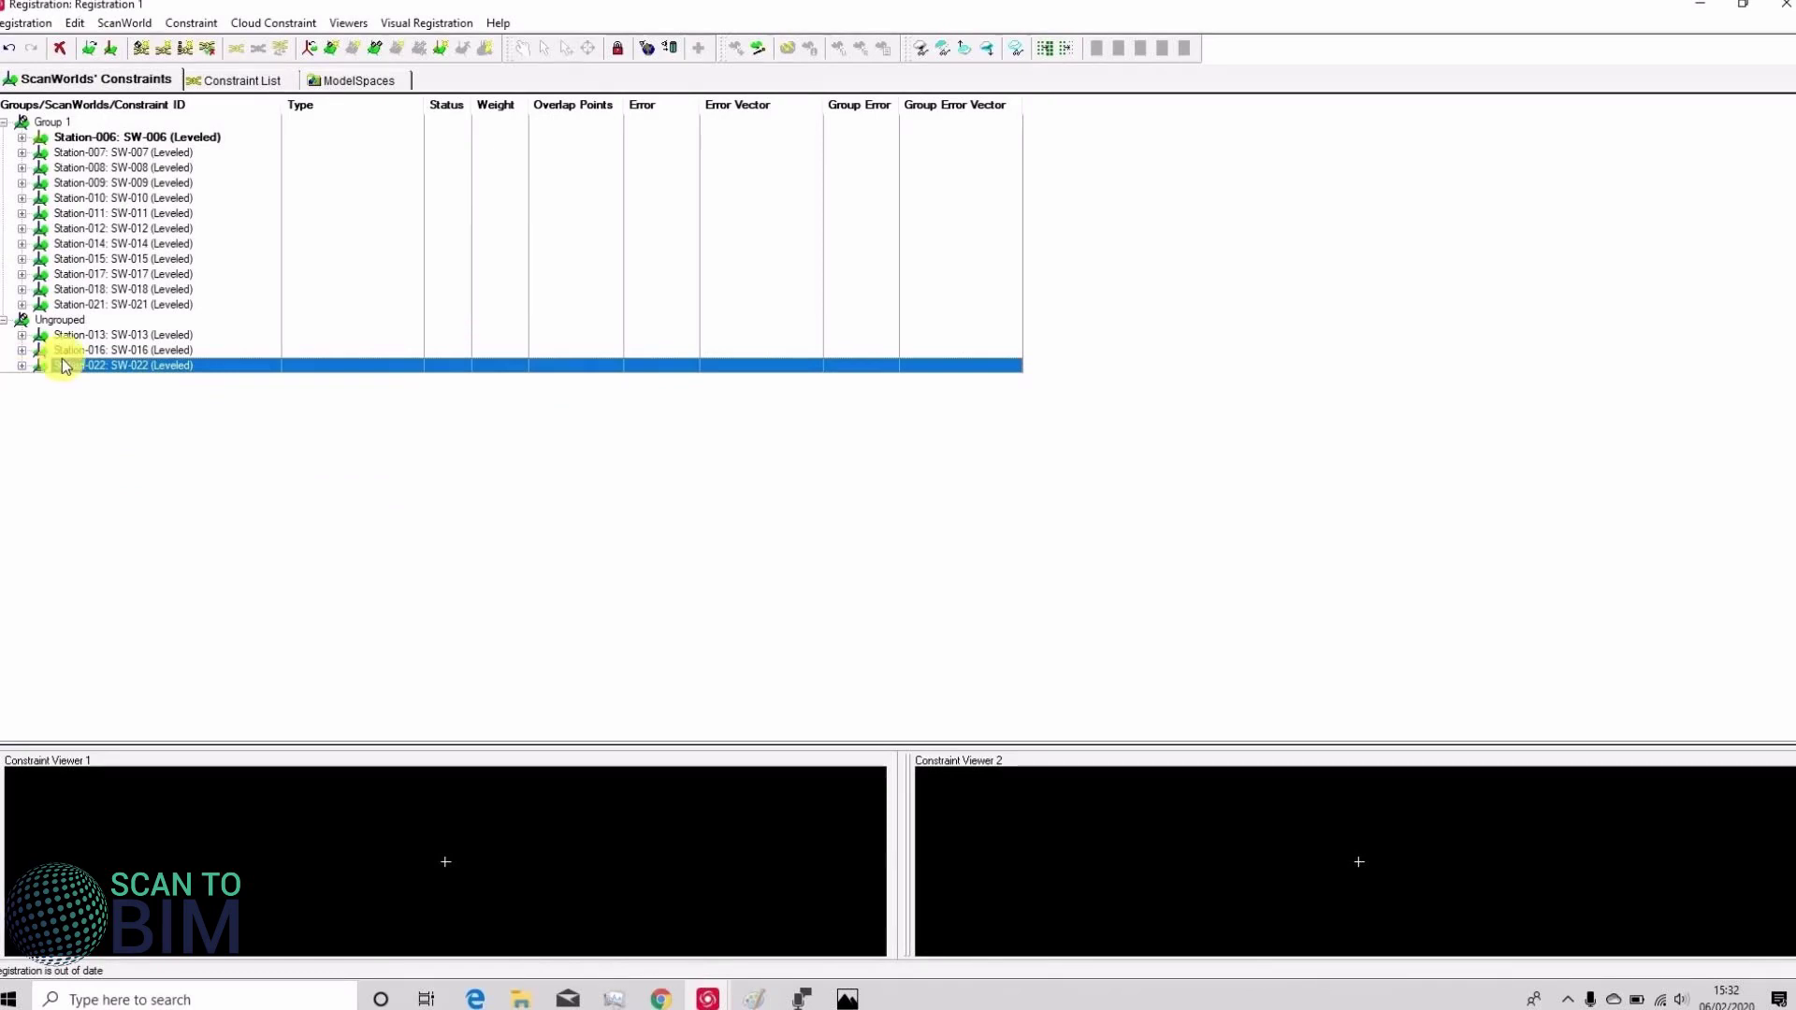
# - Delete Station-016 from Registration 1 and re-run the registration
pyautogui.click(103, 351)
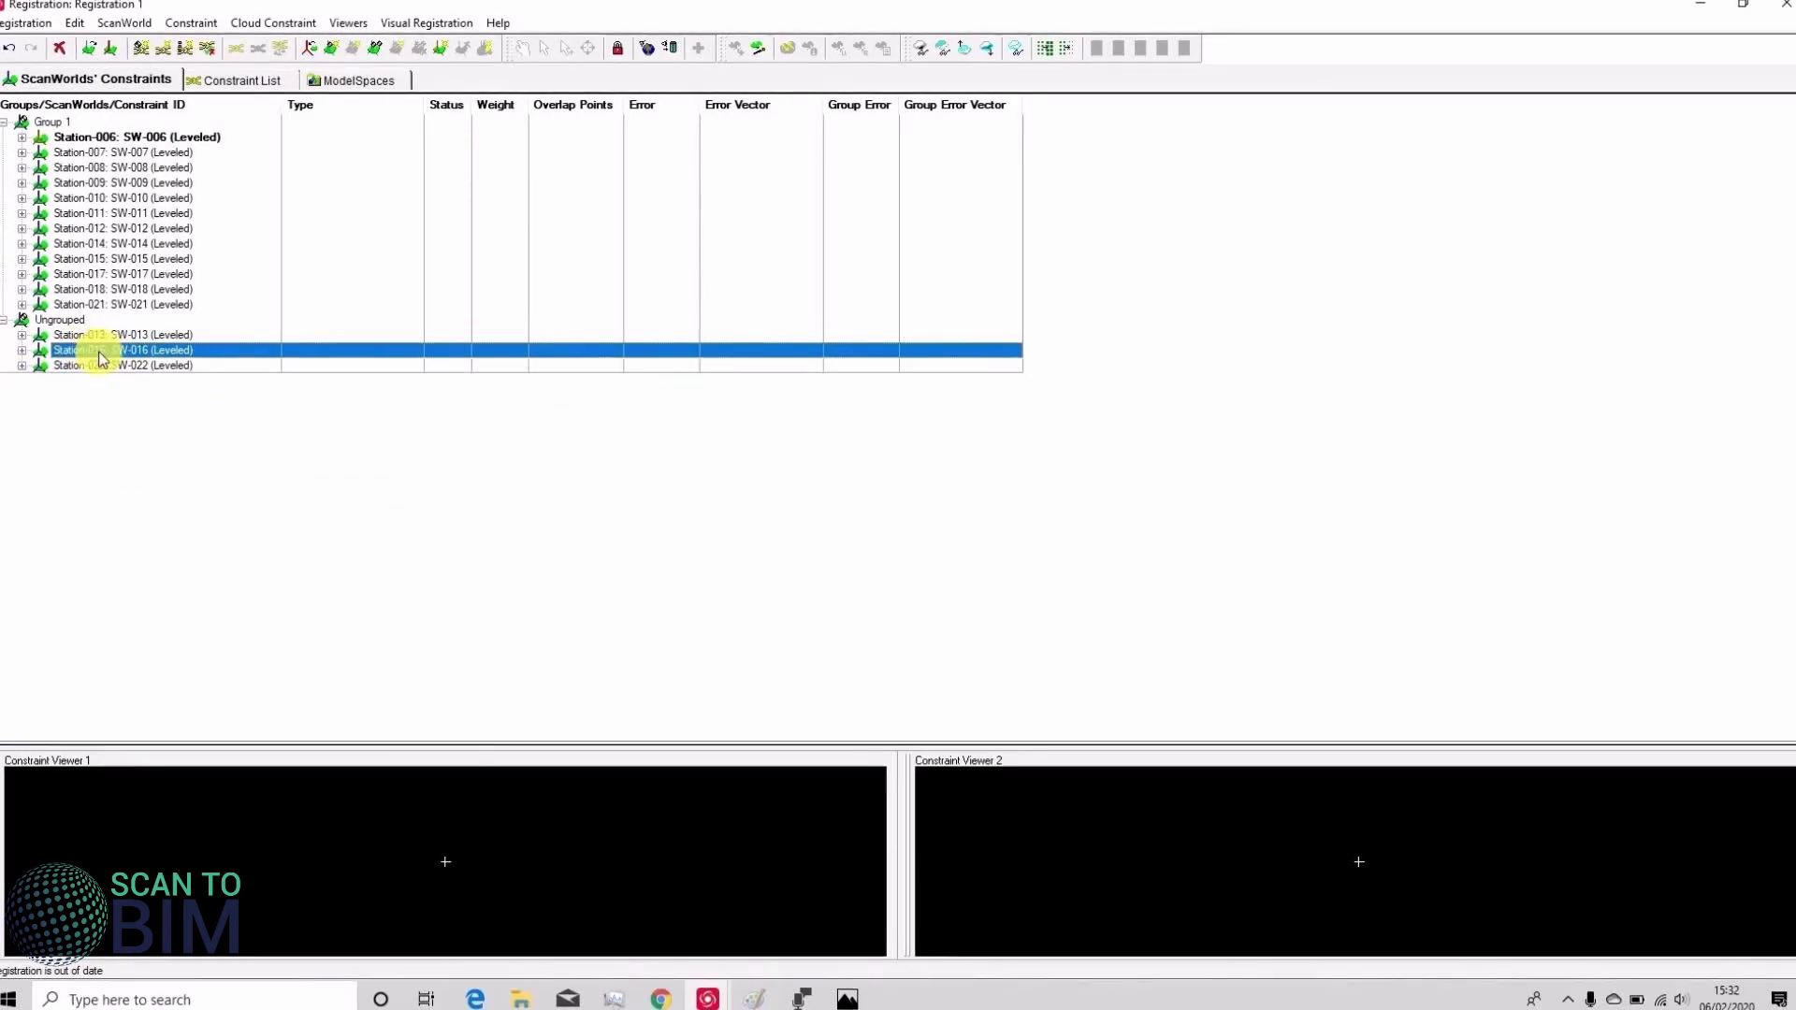
pyautogui.click(60, 49)
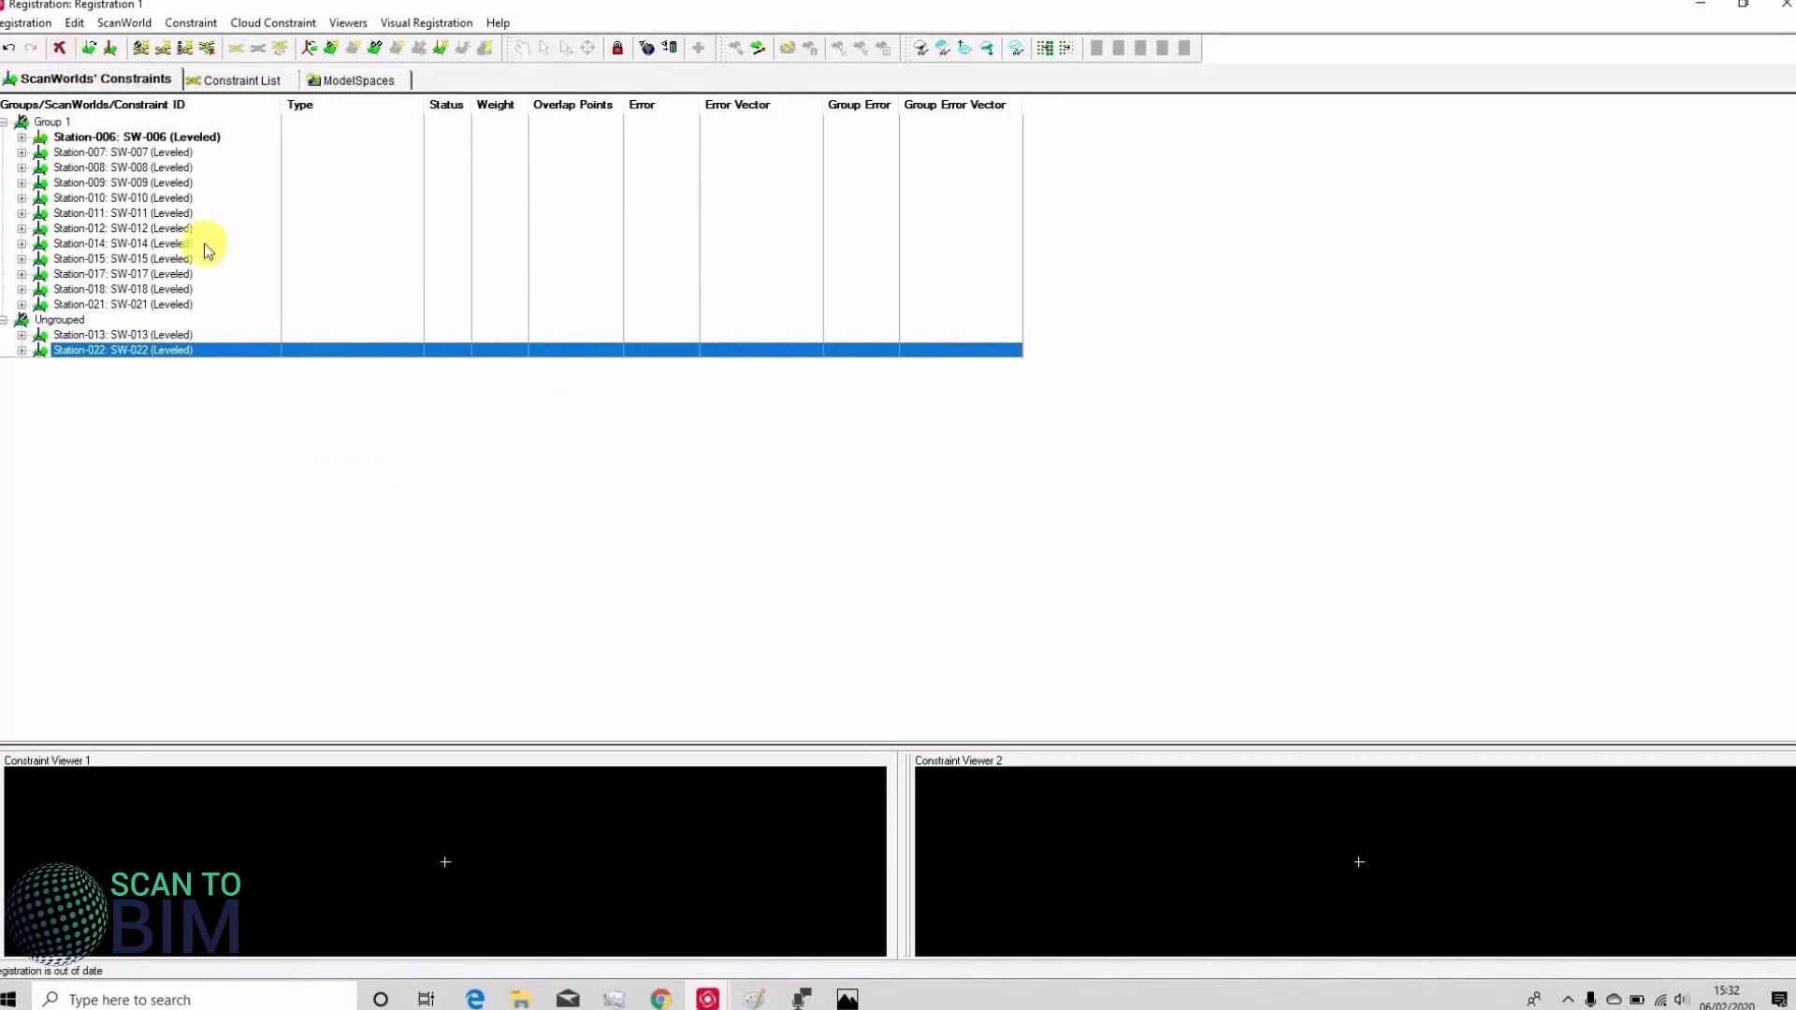
pyautogui.click(25, 23)
pyautogui.click(32, 49)
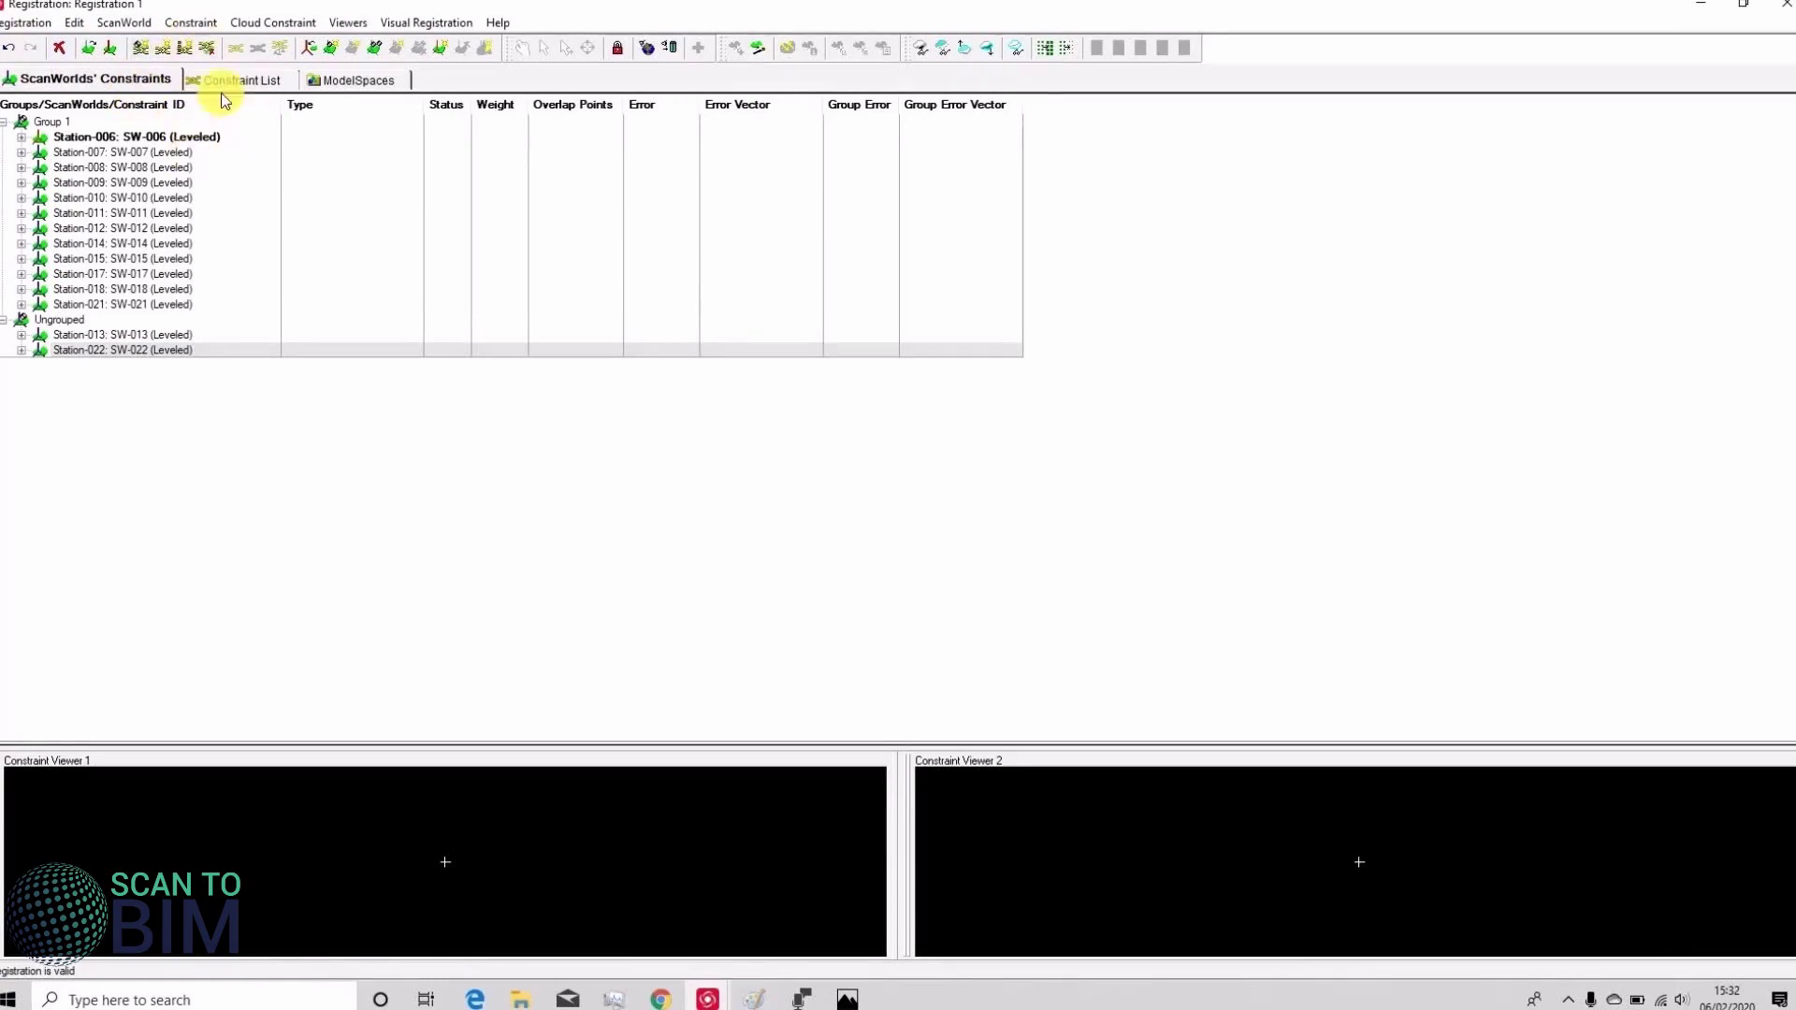
# - Sort the Constraint List by error and select the Station-007/Station-014 and cloud constraint rows
pyautogui.click(241, 80)
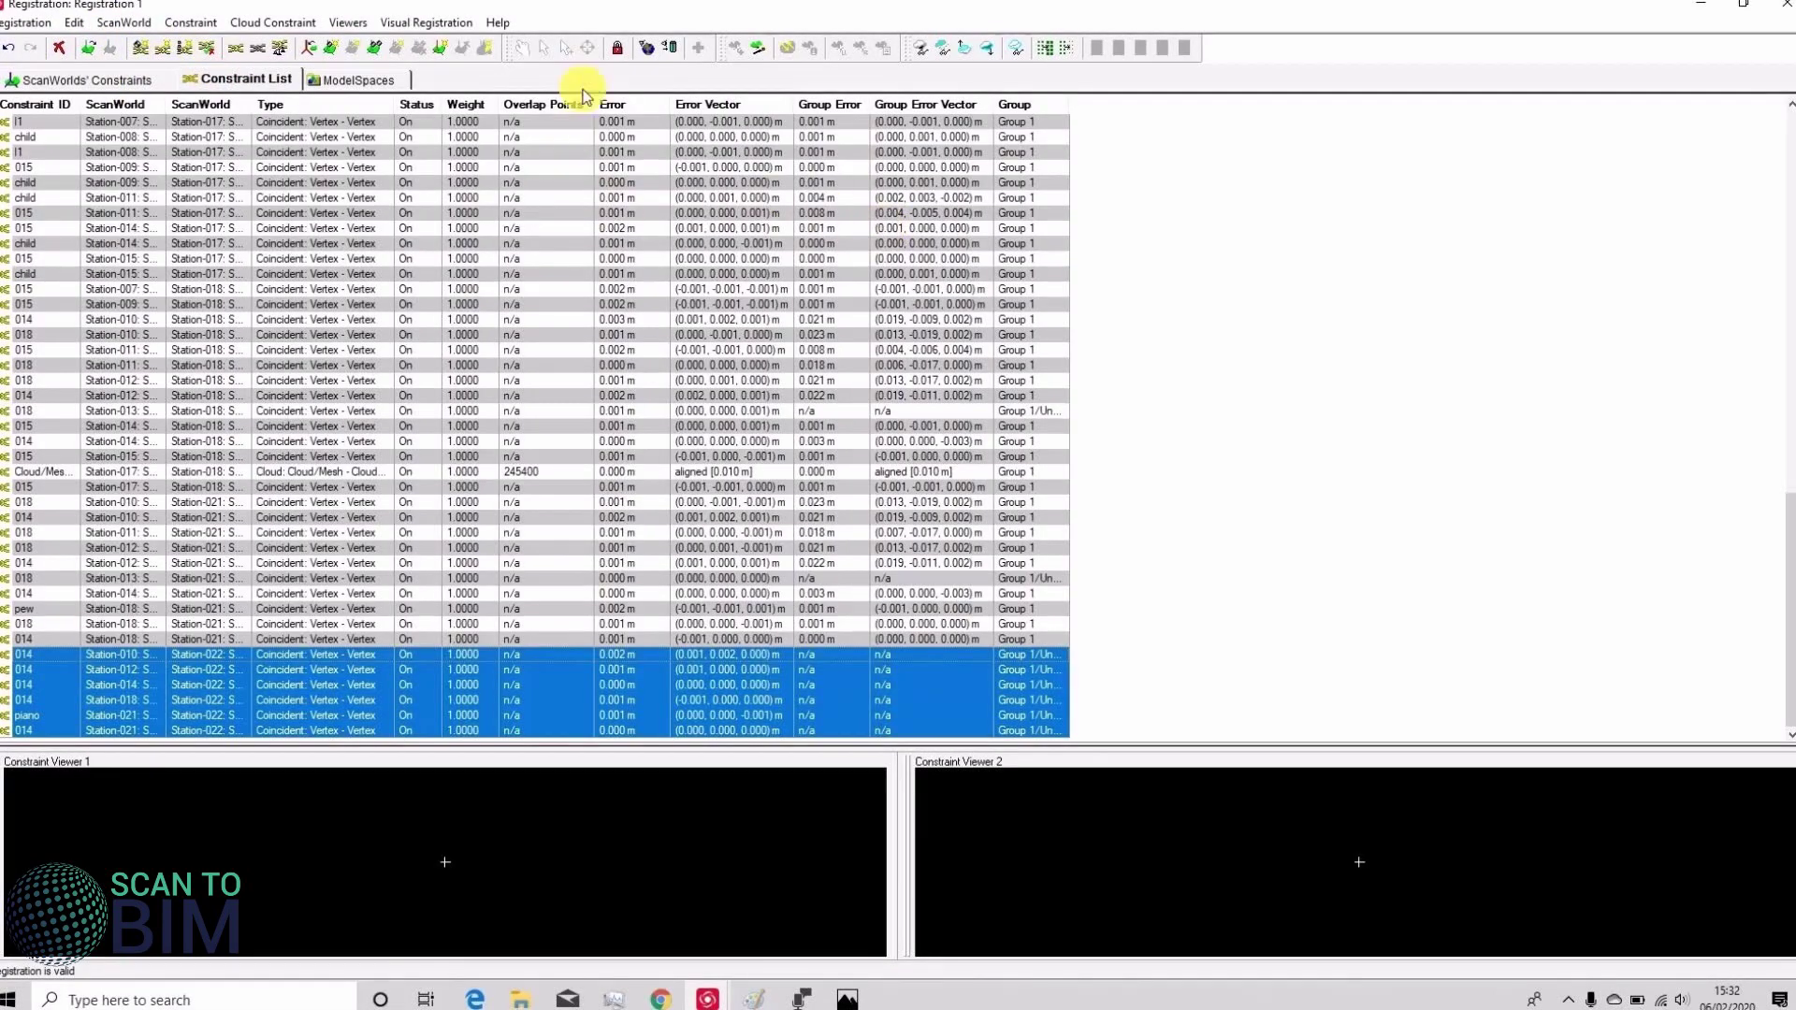
pyautogui.click(613, 104)
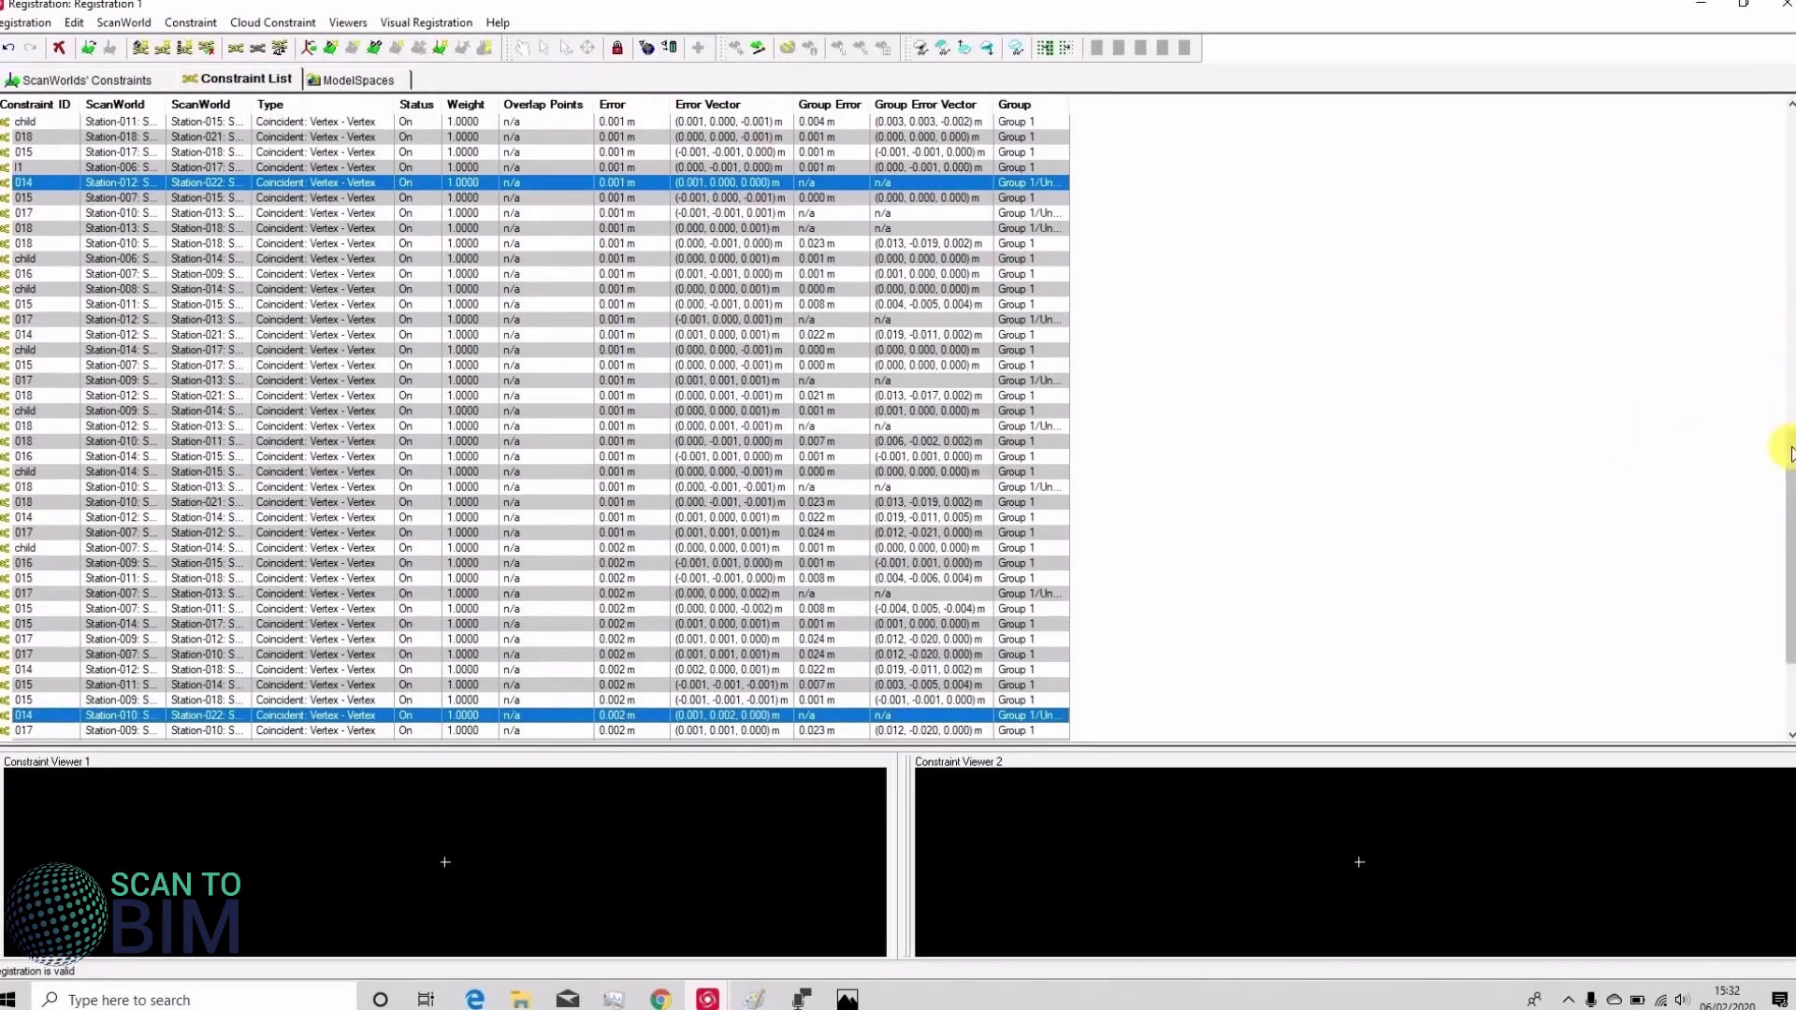
pyautogui.moveTo(1791, 490); pyautogui.dragTo(1790, 535)
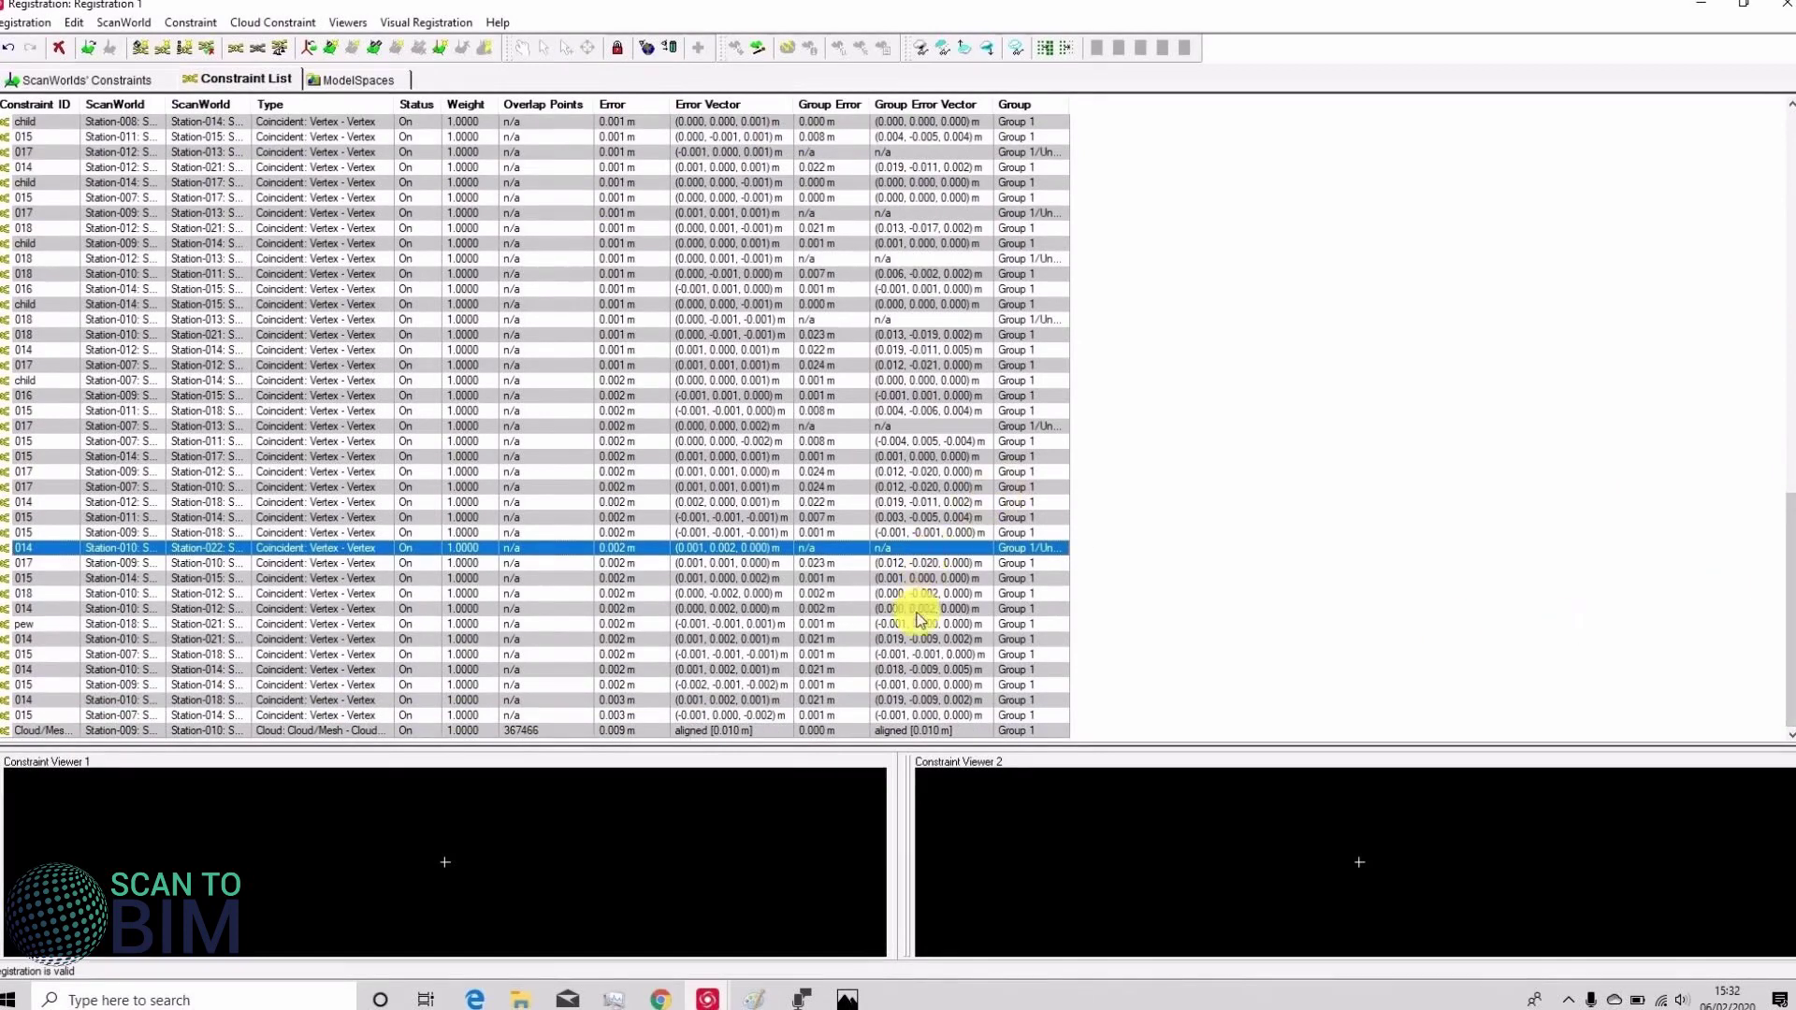
pyautogui.click(633, 715)
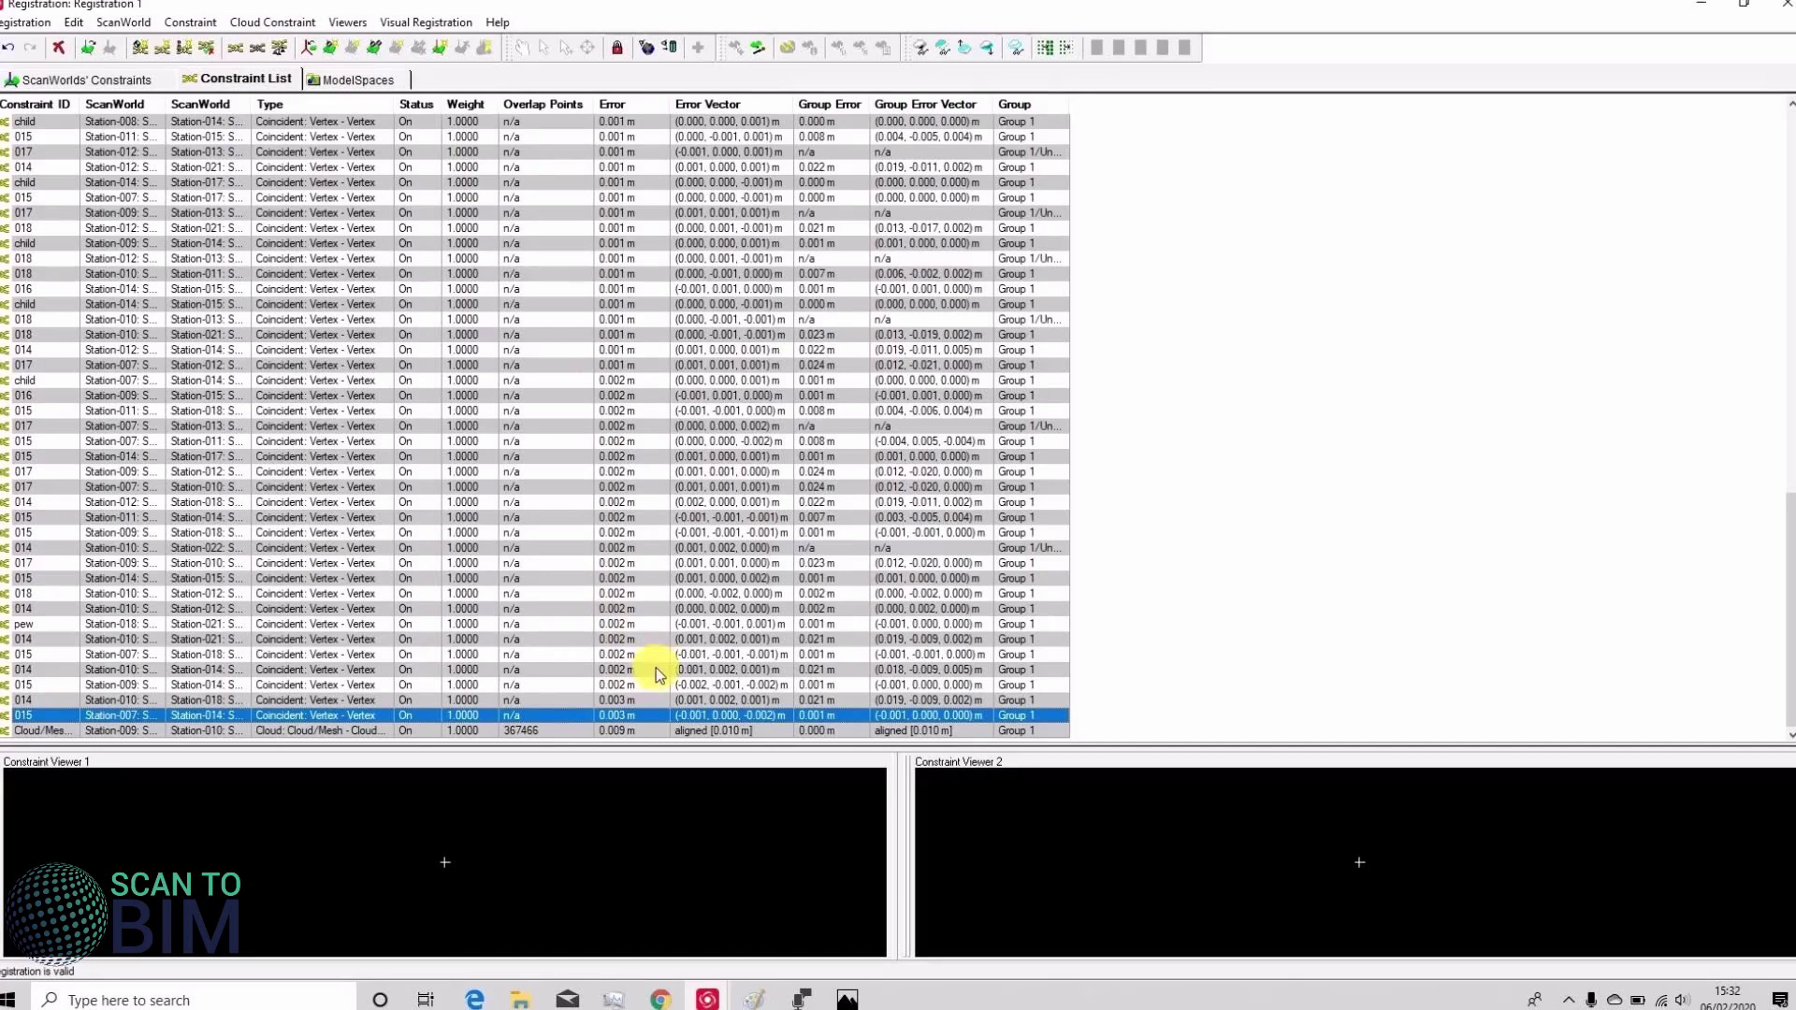
pyautogui.click(625, 731)
# - Set the cloud constraint's subsampling percentage to 100
pyautogui.rightClick(625, 733)
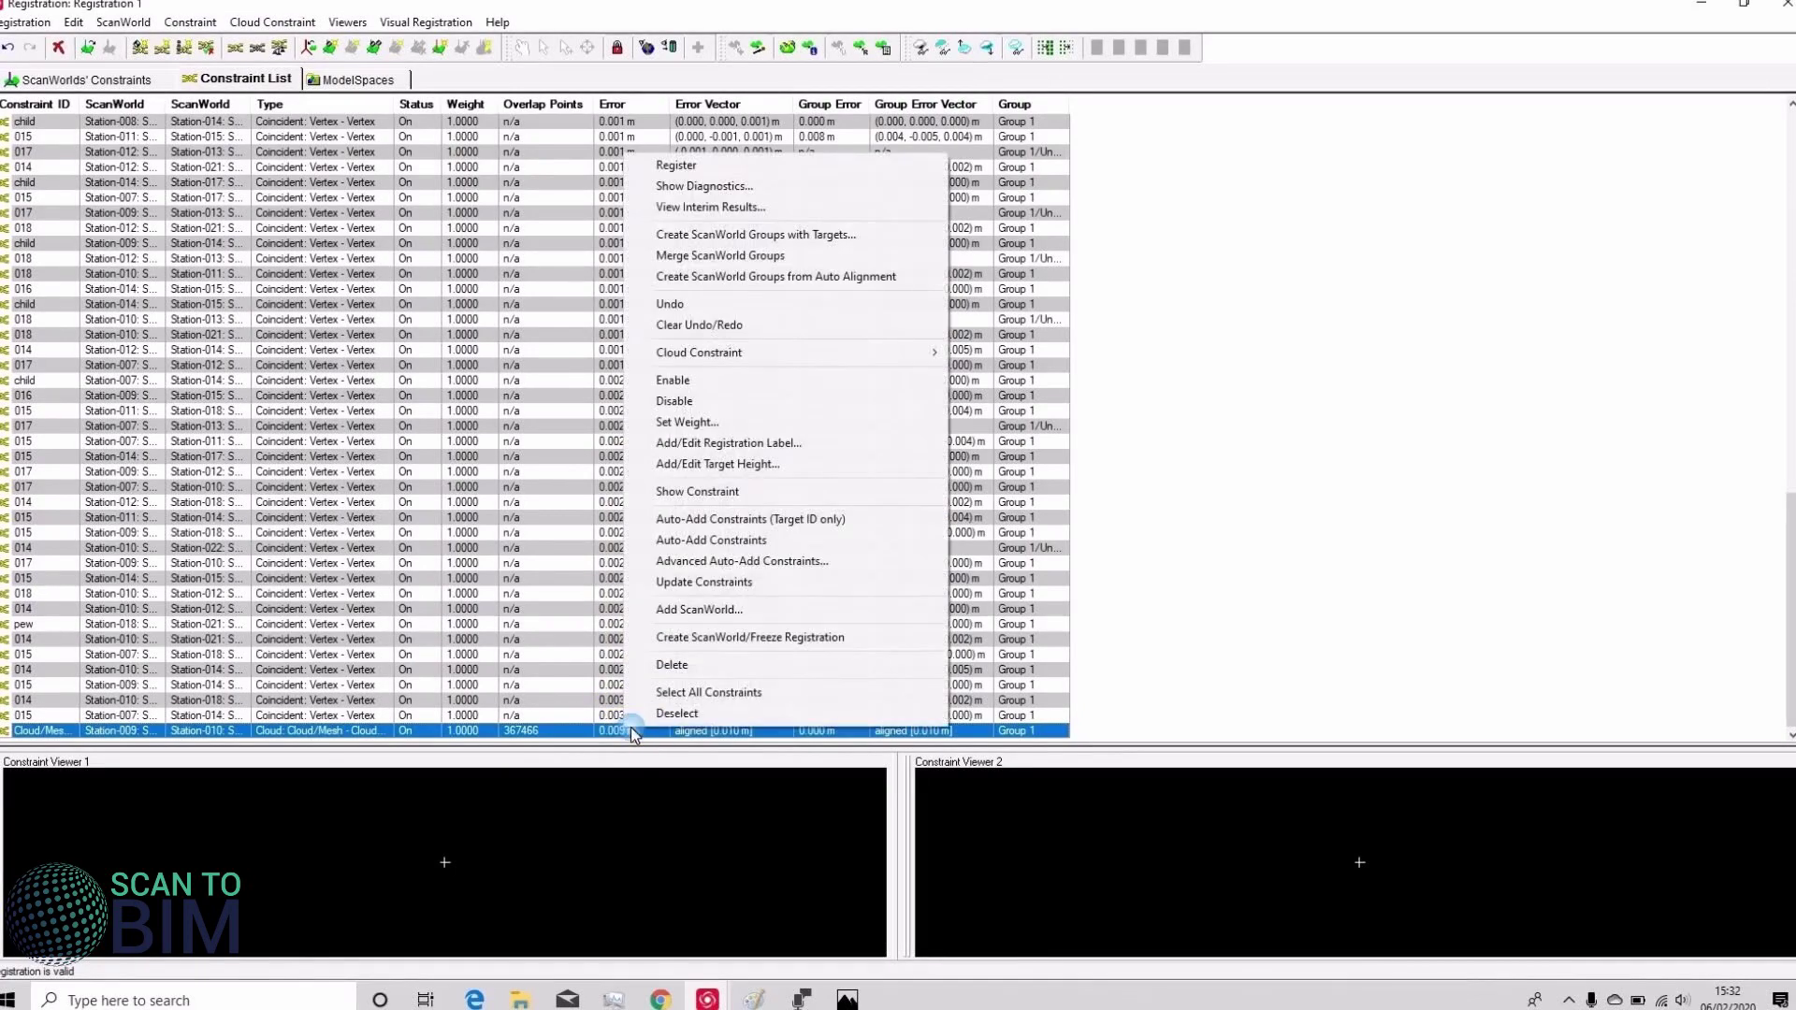
pyautogui.moveTo(737, 353)
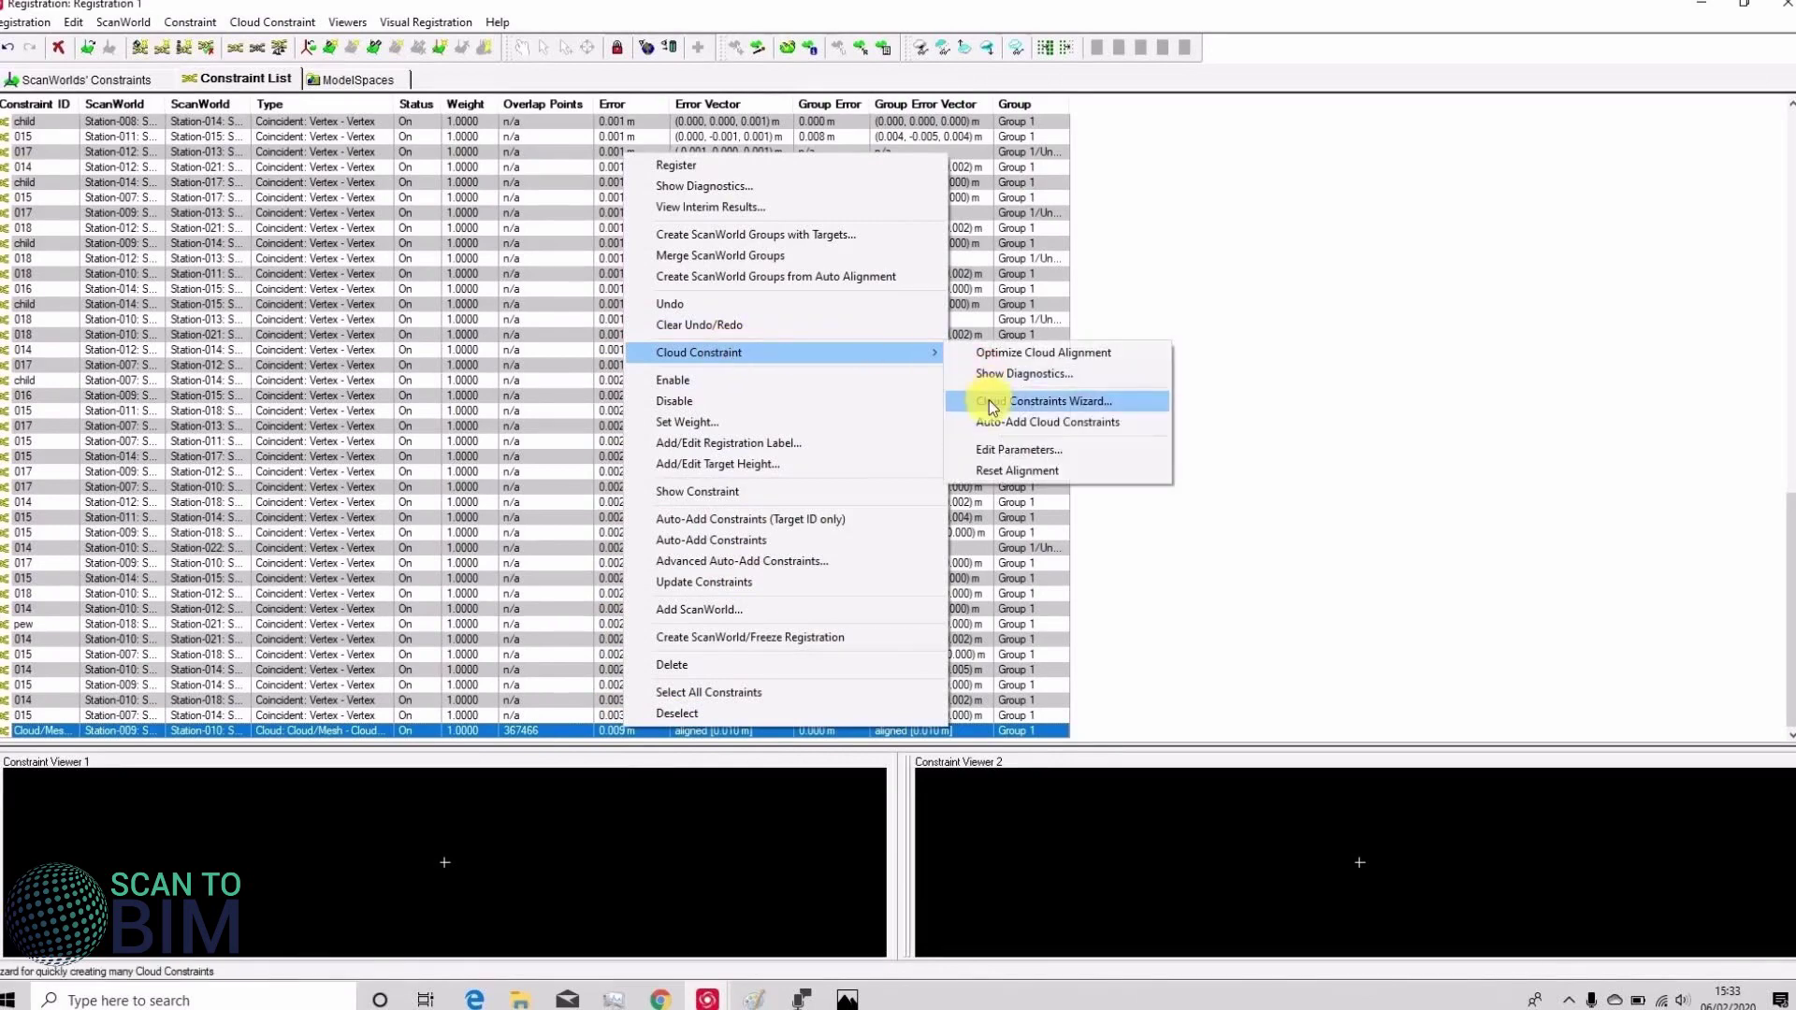
pyautogui.click(996, 449)
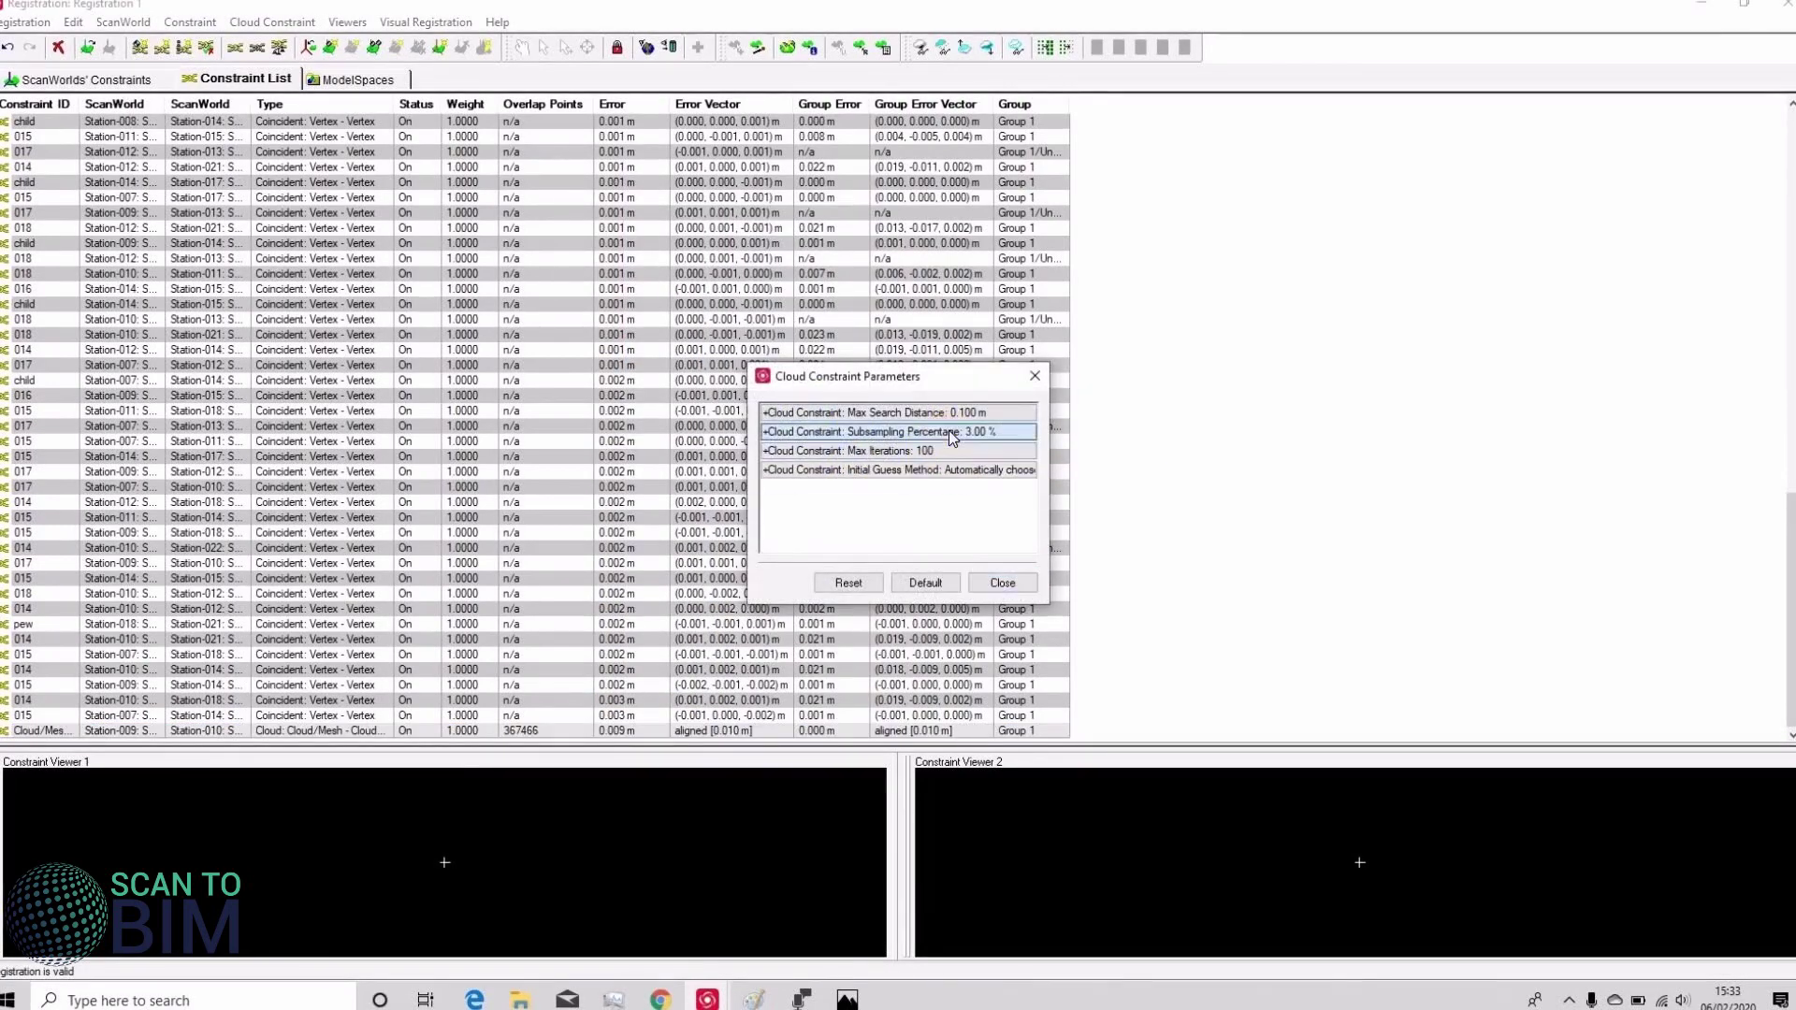
pyautogui.click(948, 431)
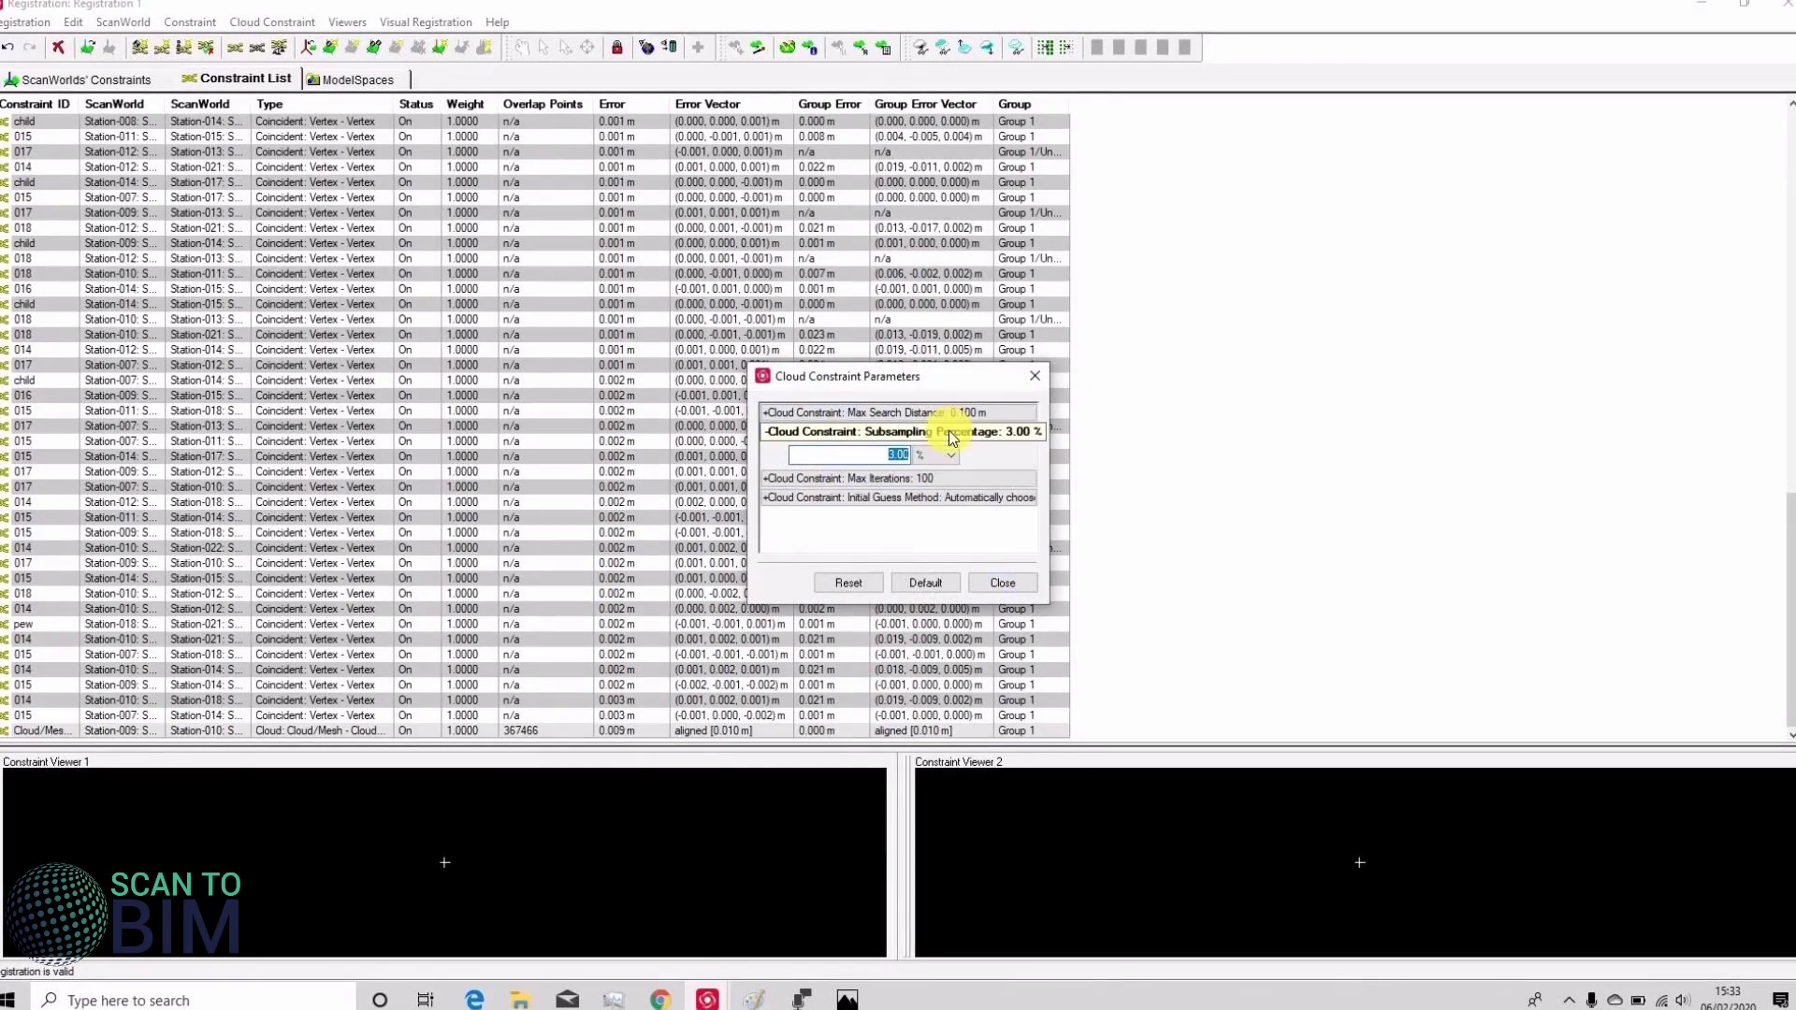
pyautogui.click(996, 580)
# - Re-optimise the Station-009/Station-010 cloud alignment
pyautogui.rightClick(621, 732)
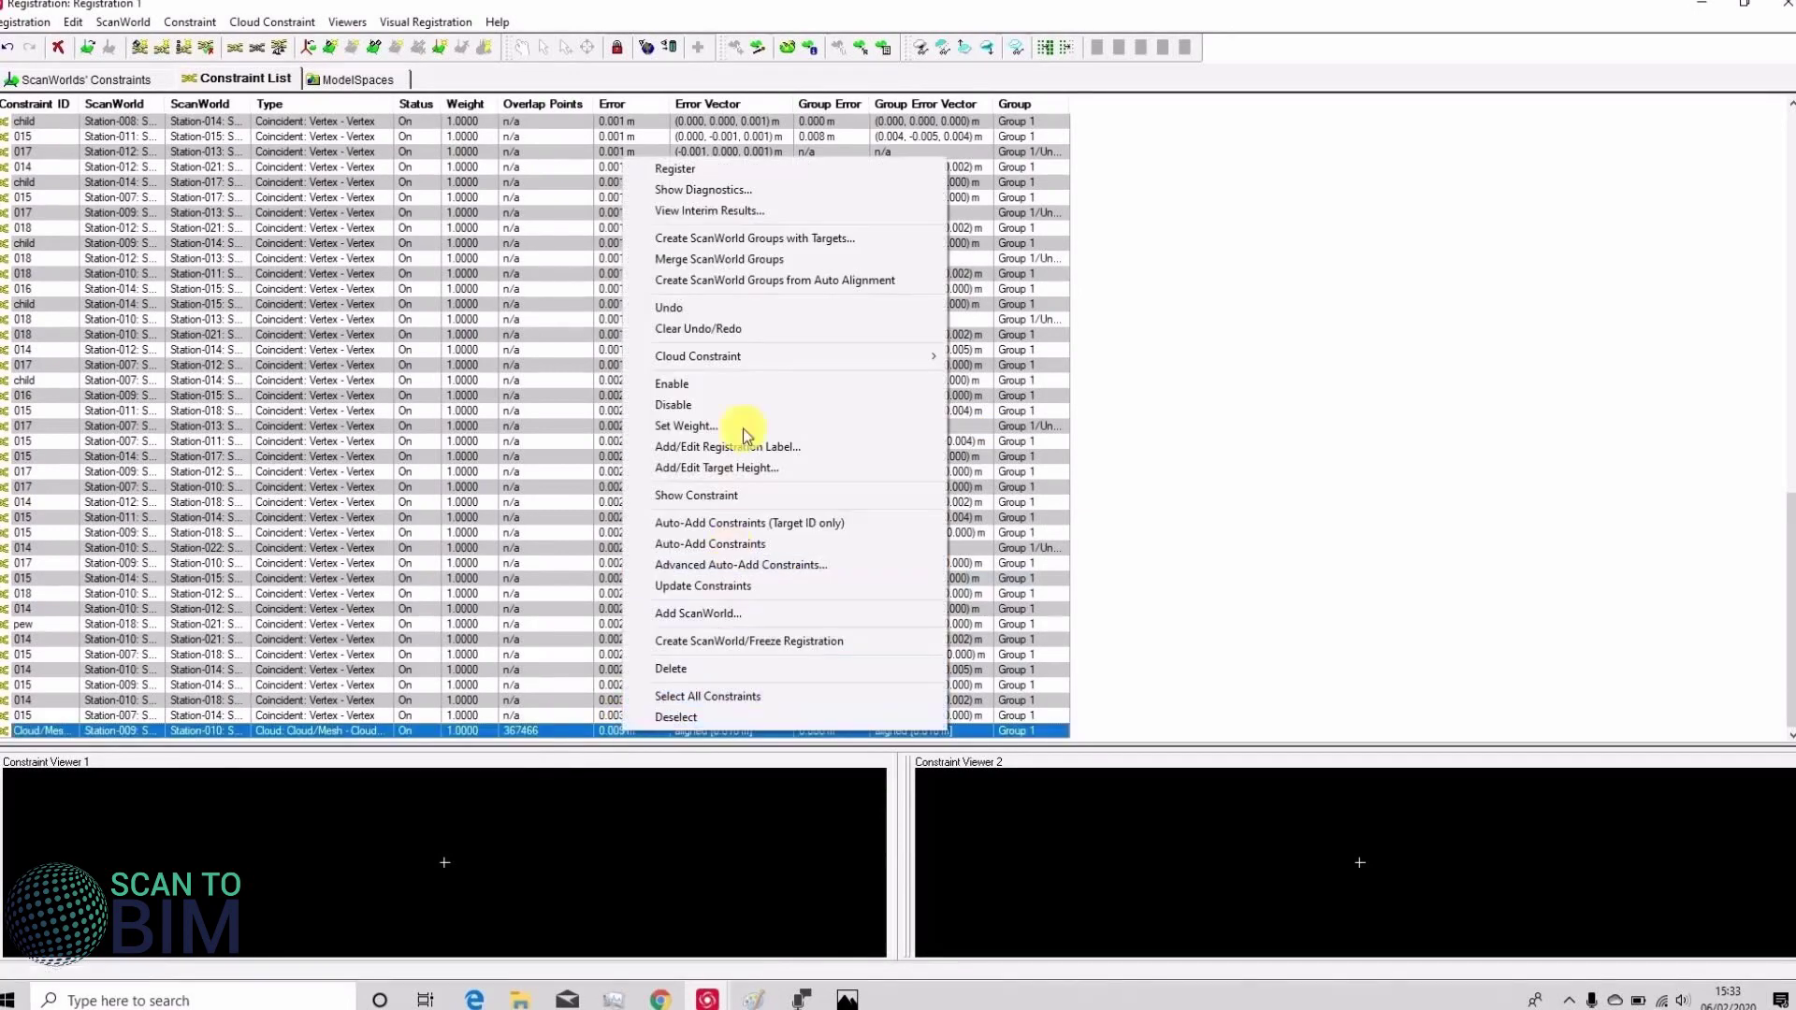
pyautogui.moveTo(741, 356)
pyautogui.click(978, 357)
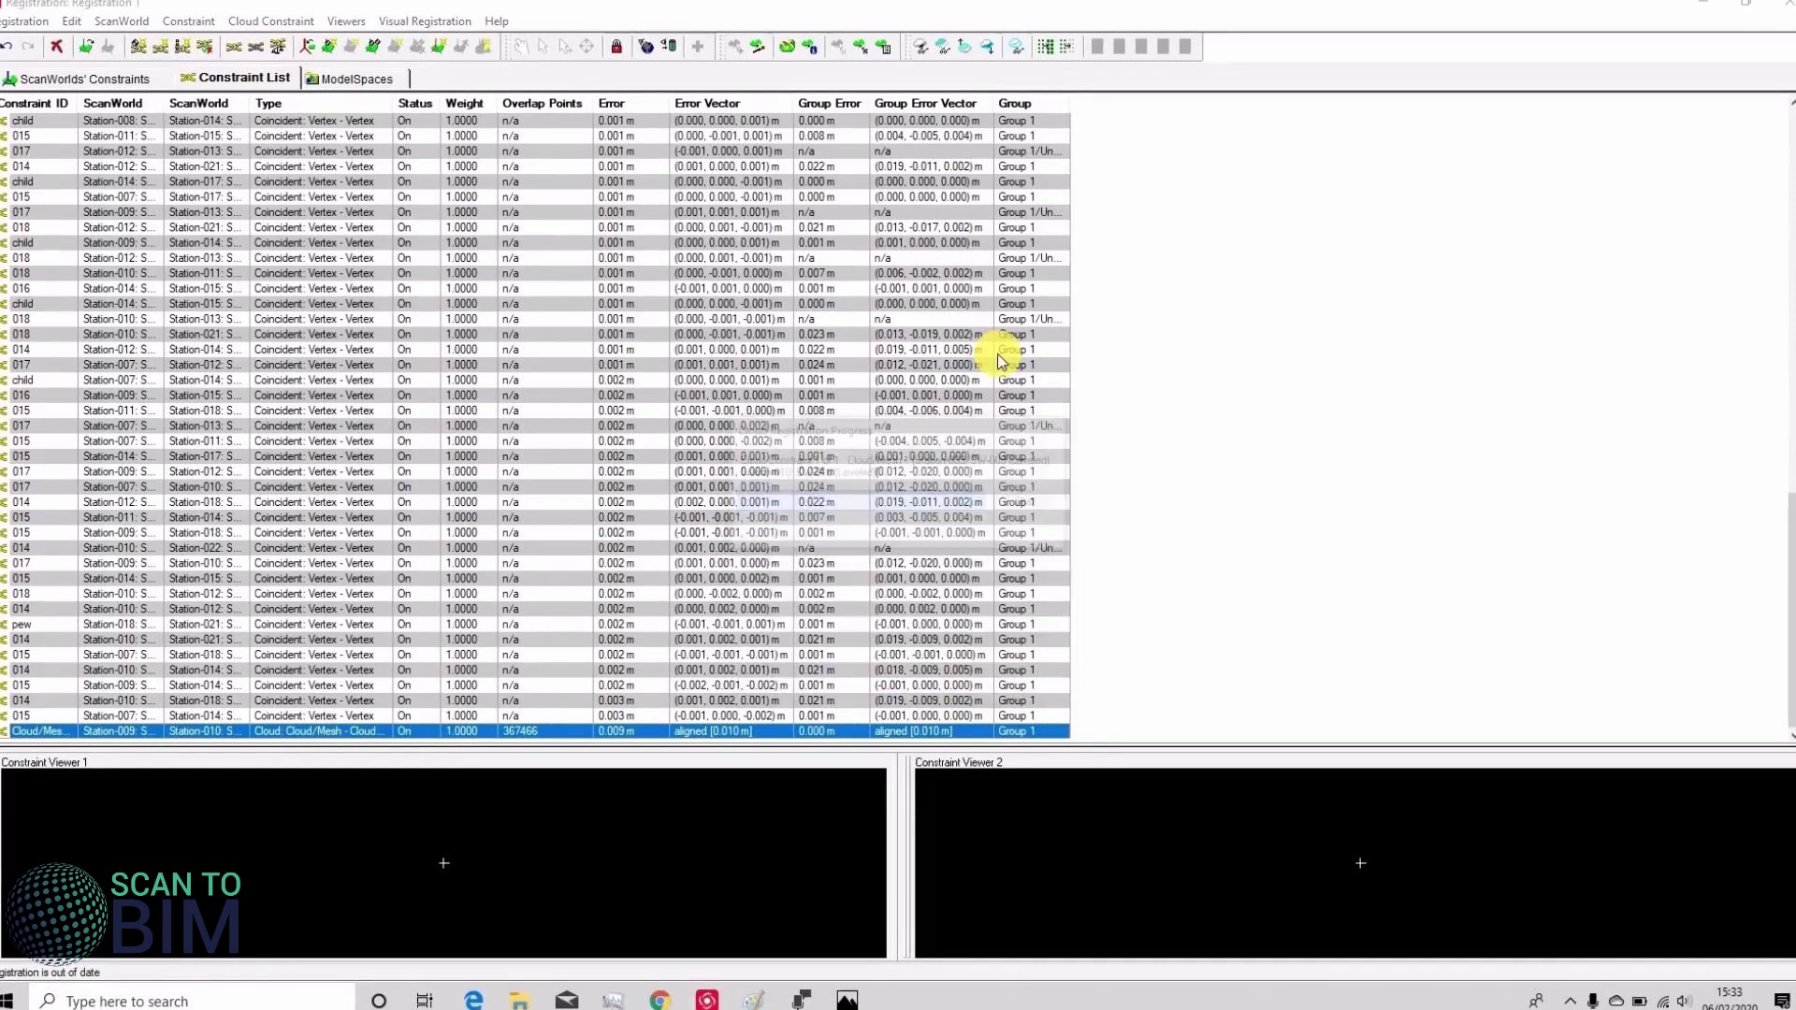
# - Close the cloud alignment results, re-register Registration 1, and return to the ScanWorlds' Constraints tree
pyautogui.click(905, 536)
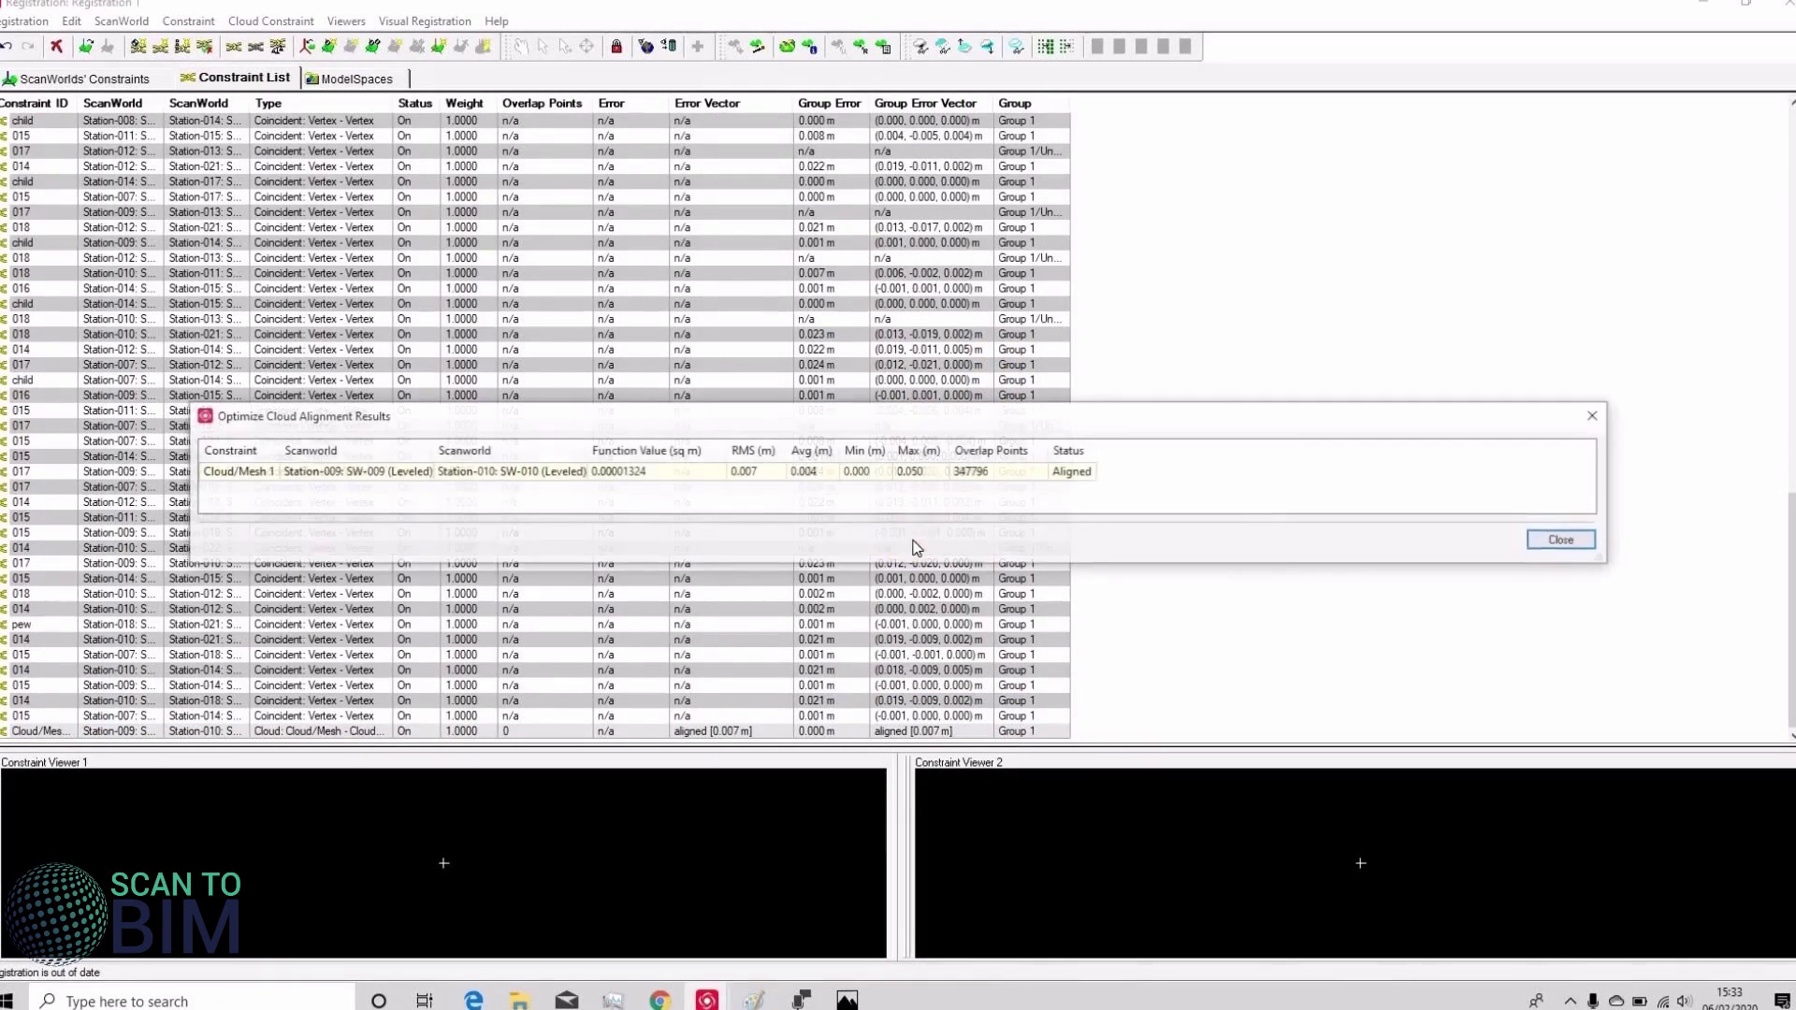
pyautogui.click(1564, 541)
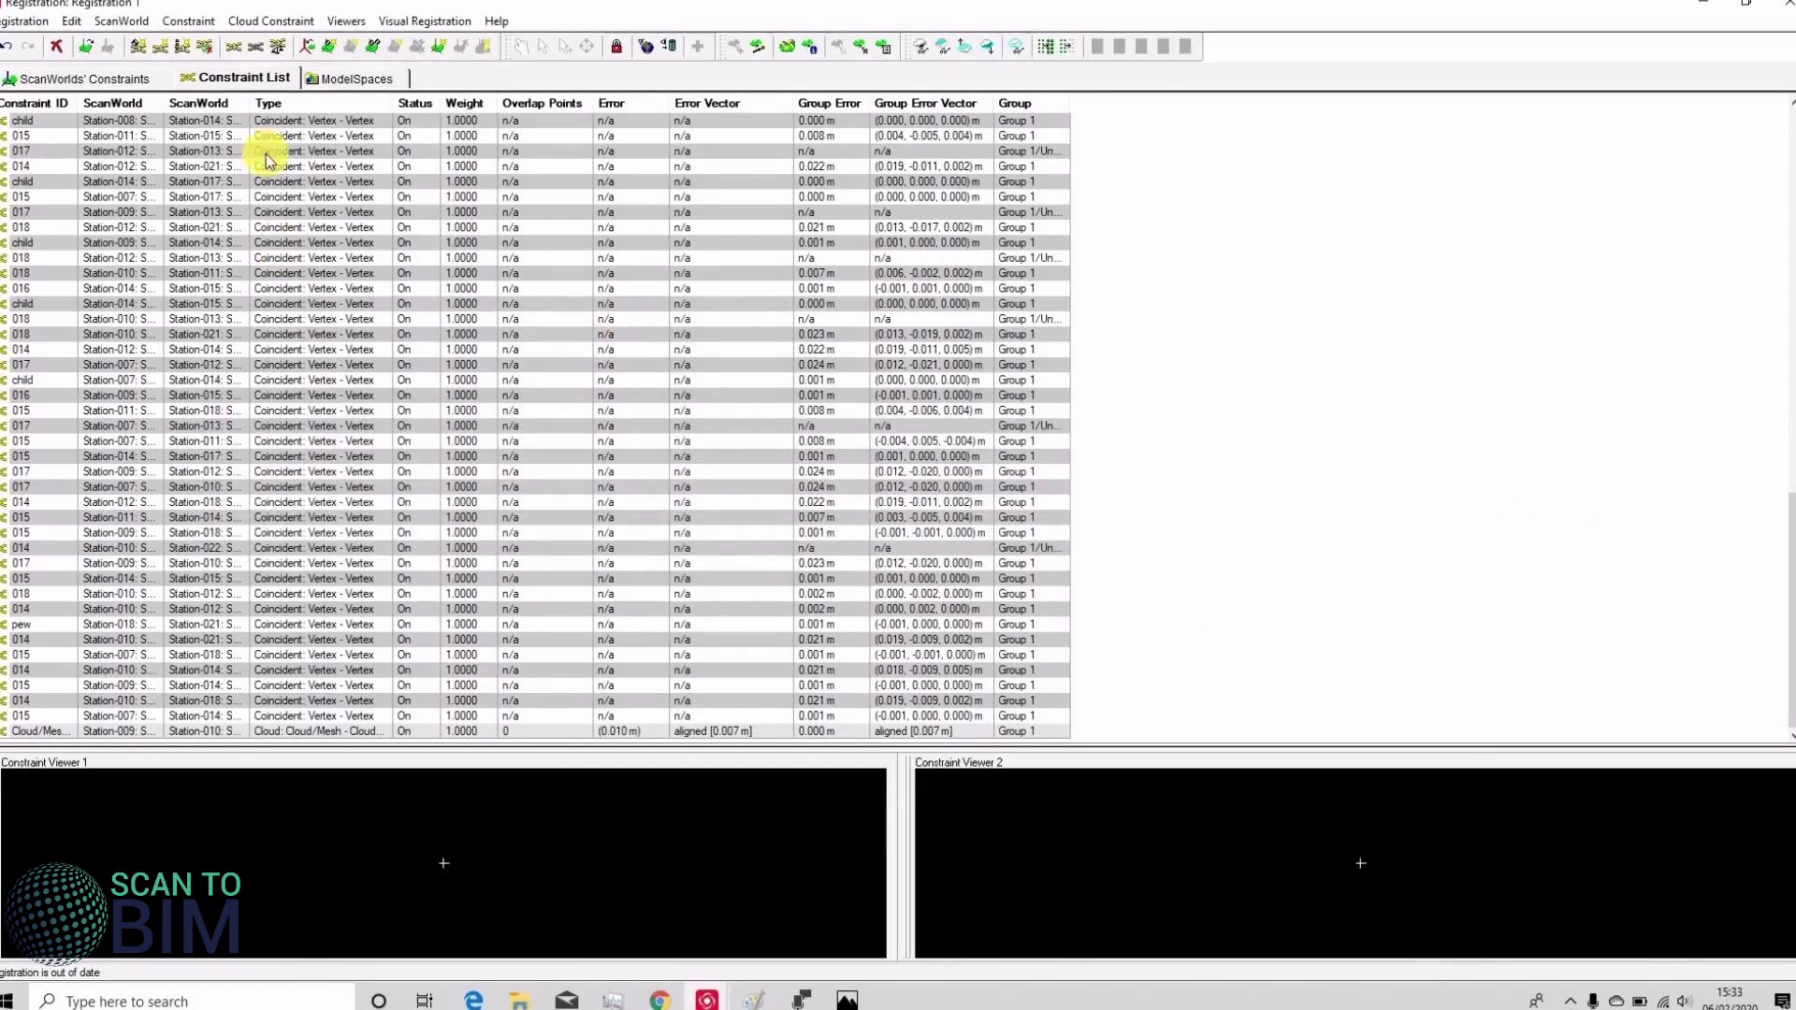
pyautogui.click(31, 23)
pyautogui.click(43, 40)
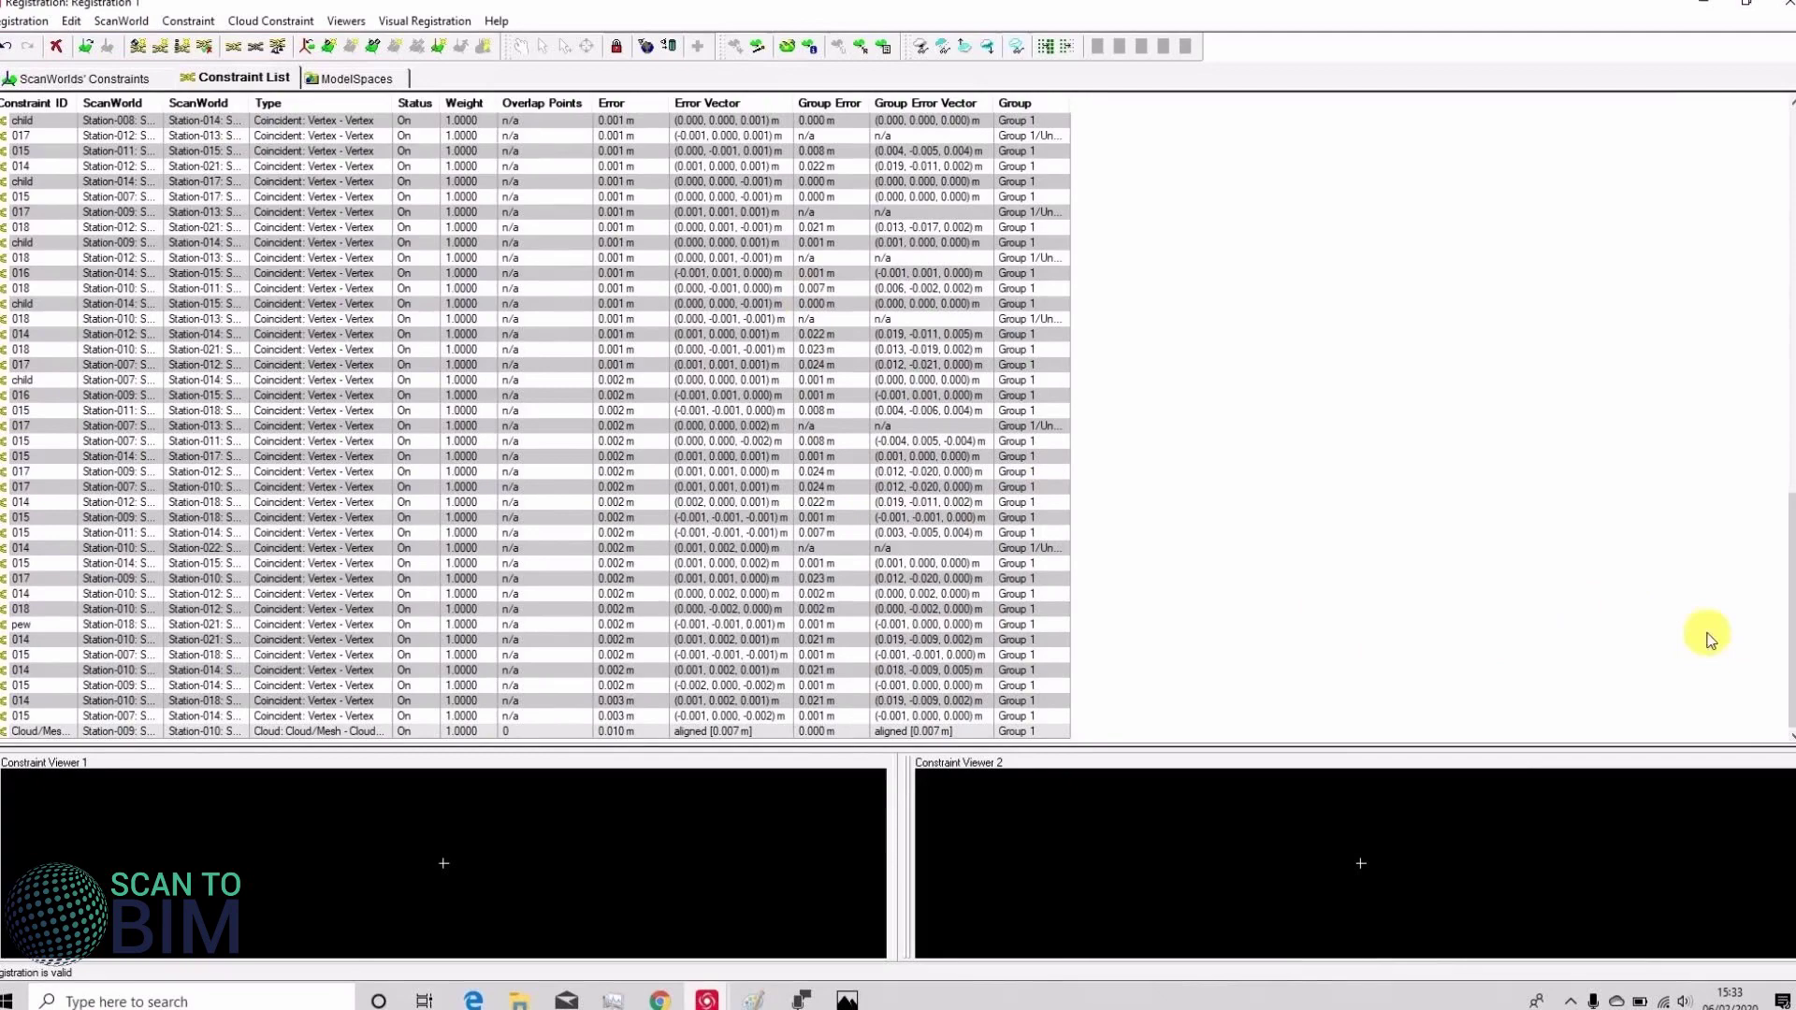
pyautogui.scroll(1, 1791, 500)
pyautogui.moveTo(1791, 501); pyautogui.dragTo(1758, 154)
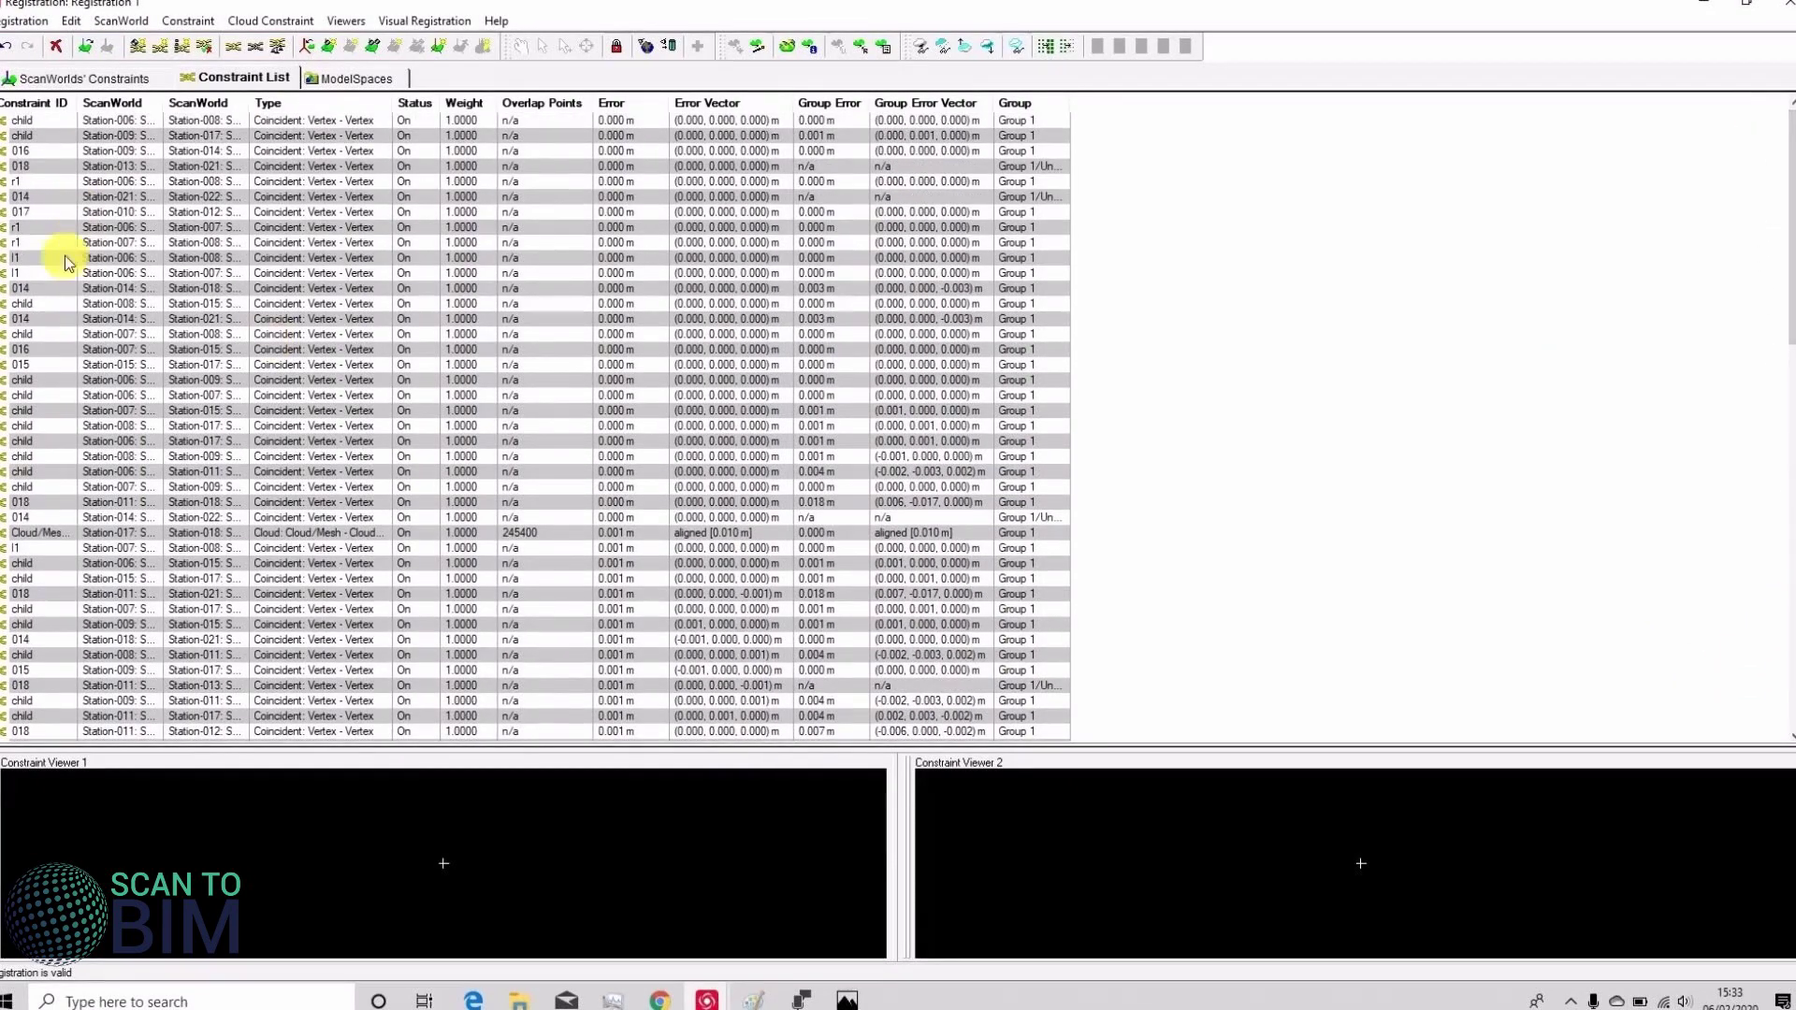
pyautogui.click(47, 80)
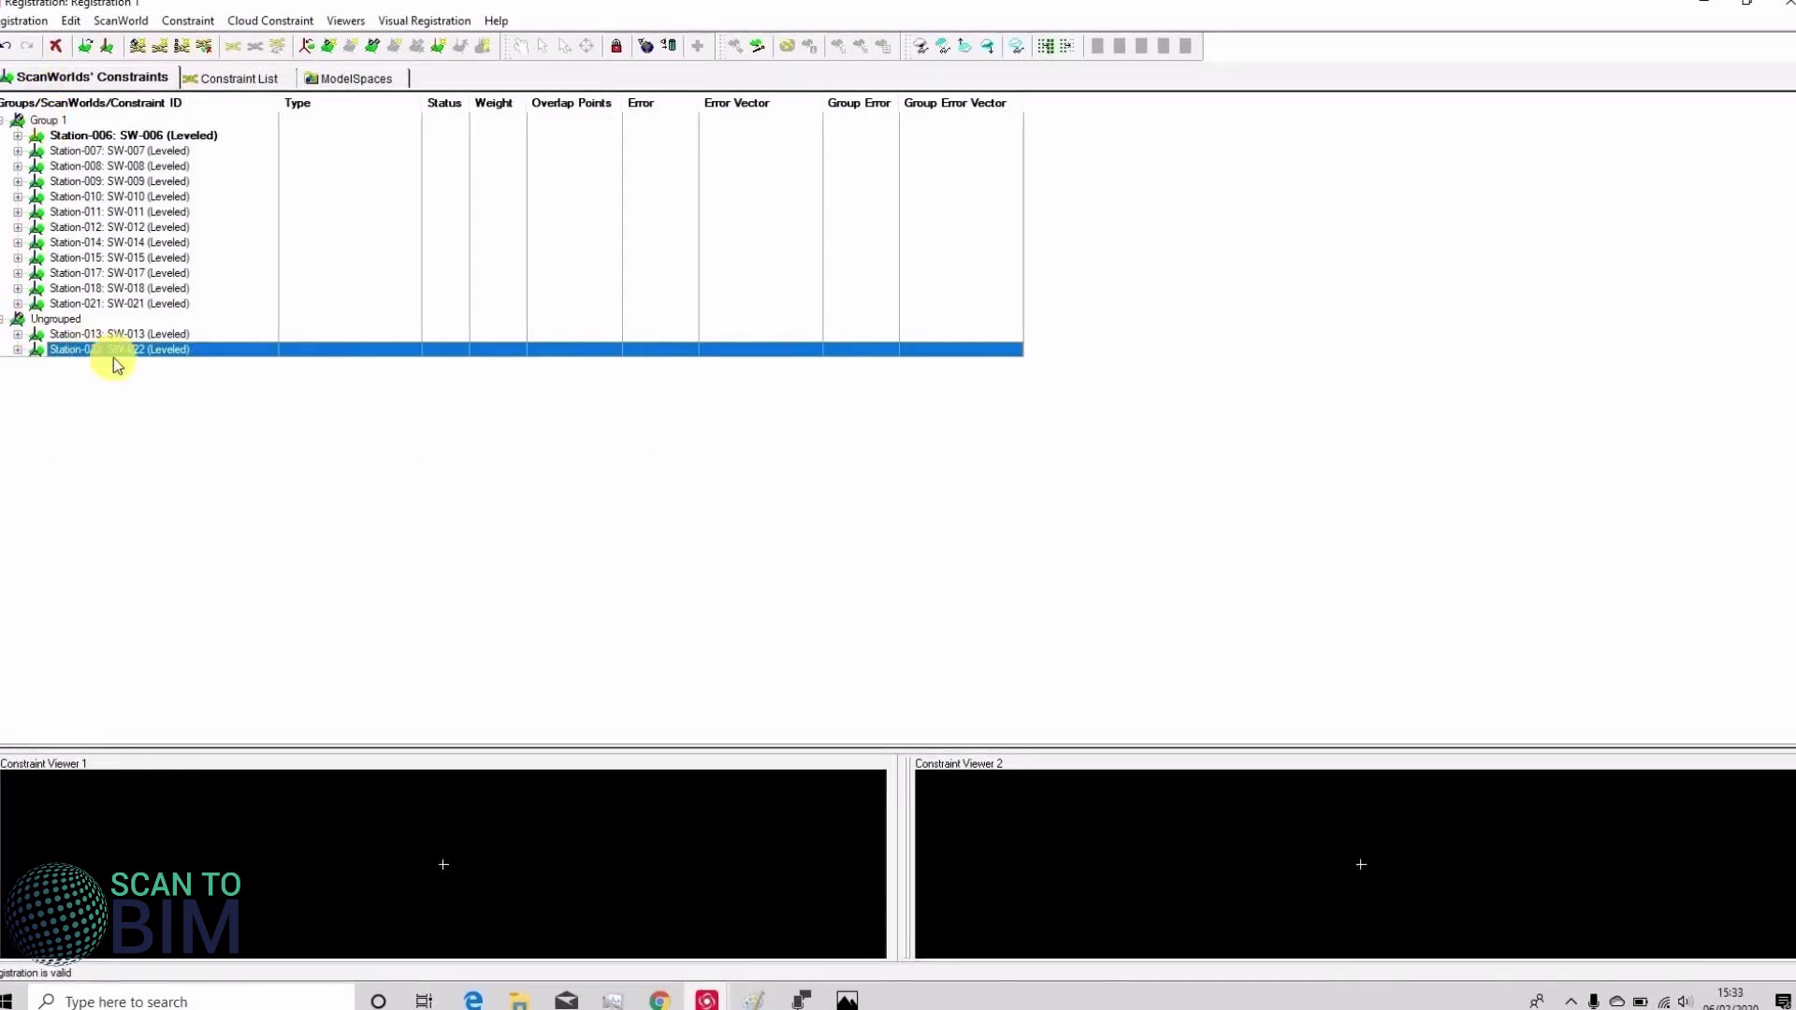
# - In the Navigator, expand Station-016 and open the SW-016 ControlSpace
pyautogui.click(707, 999)
pyautogui.click(524, 898)
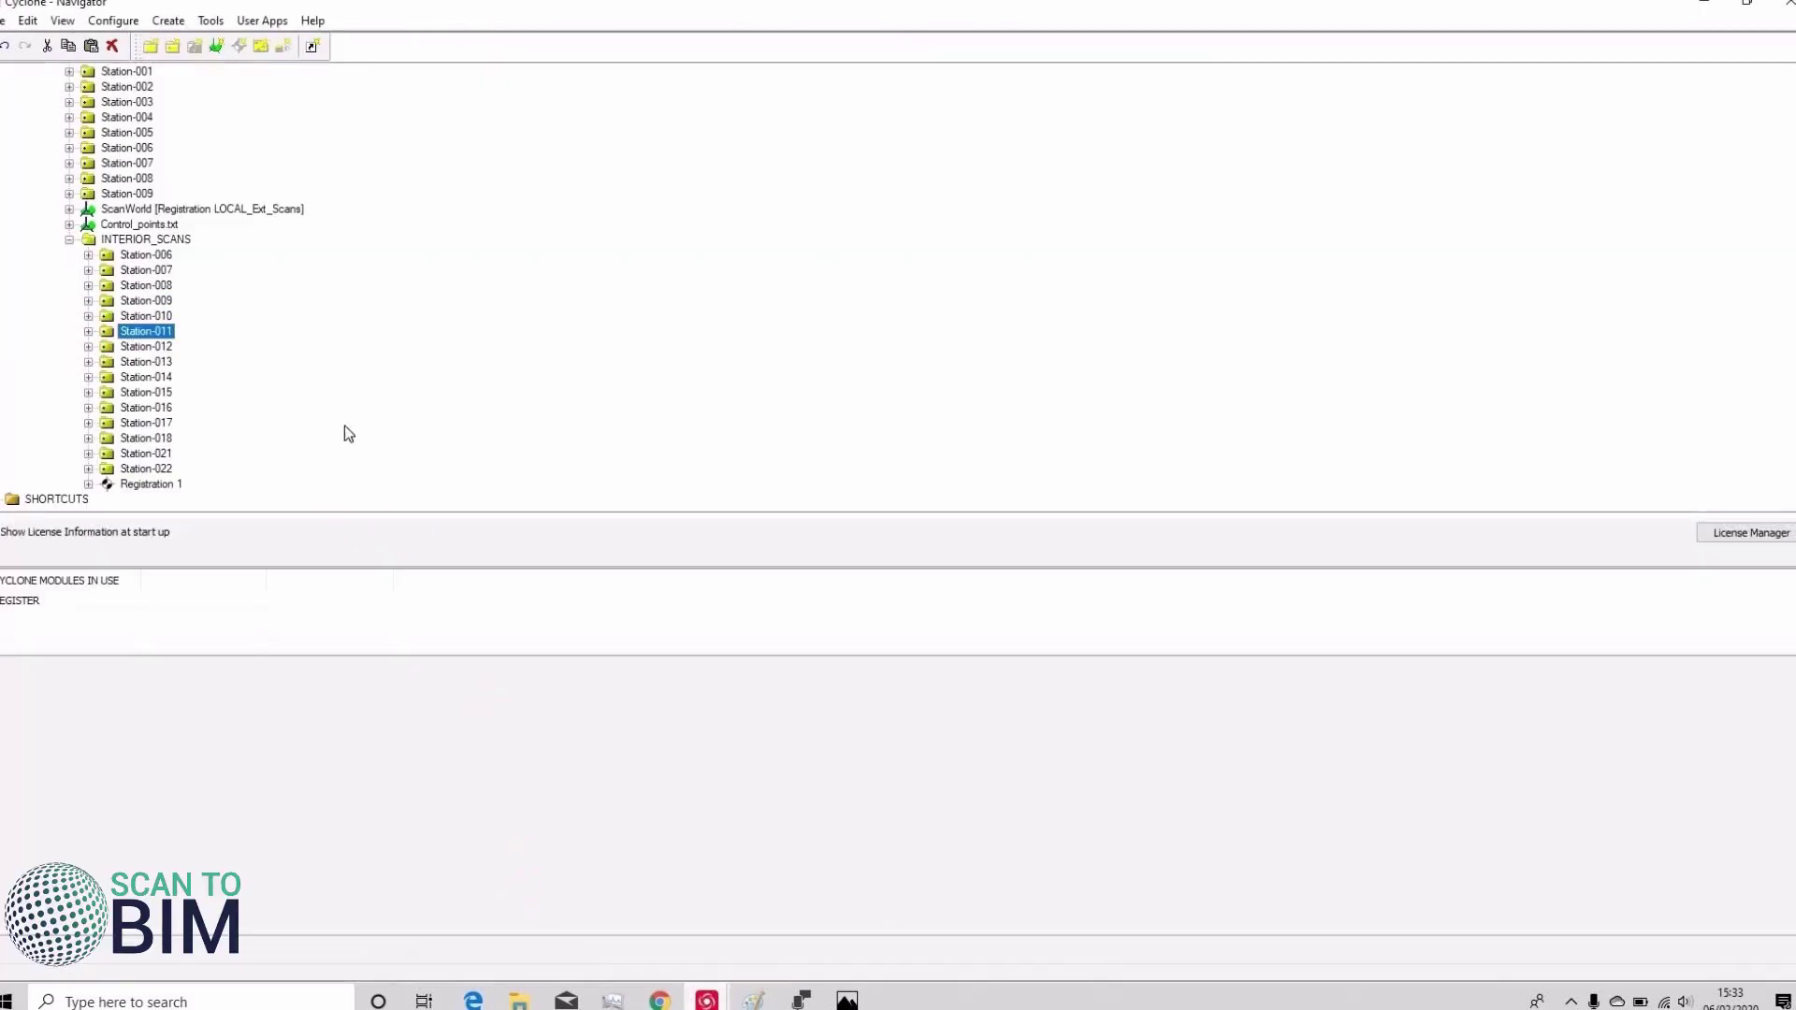
pyautogui.doubleClick(164, 409)
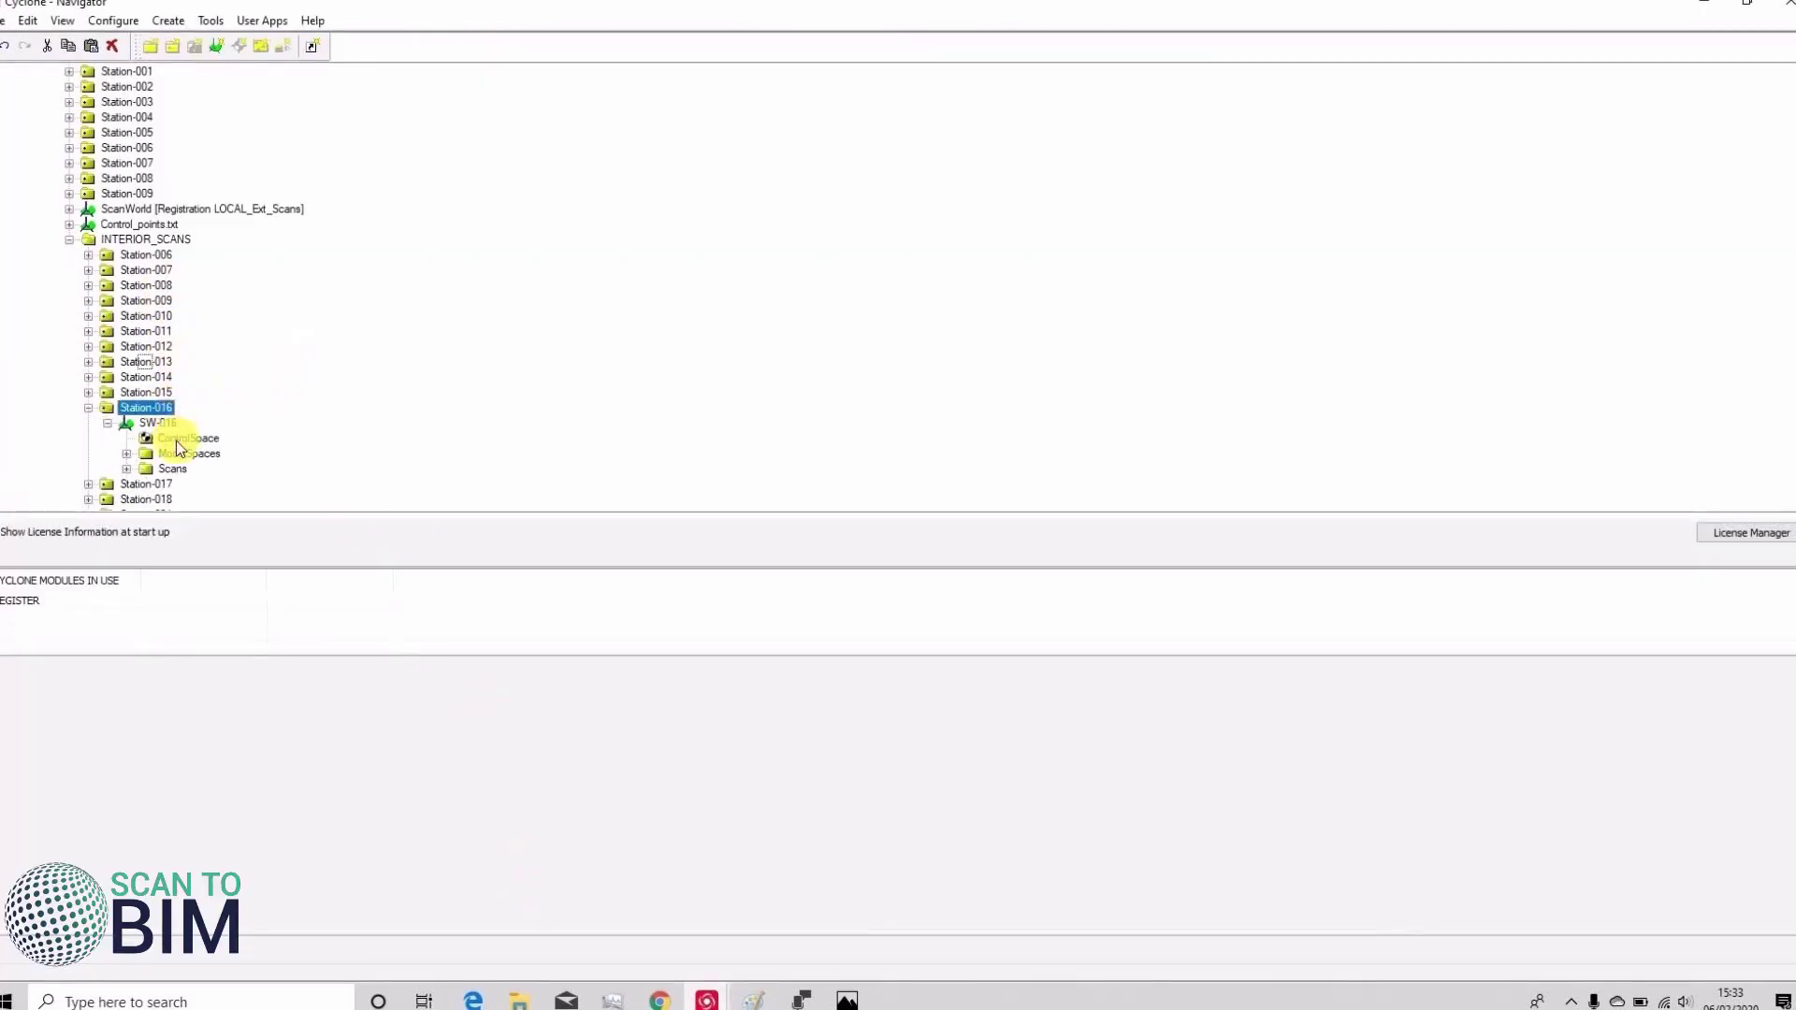
pyautogui.doubleClick(176, 438)
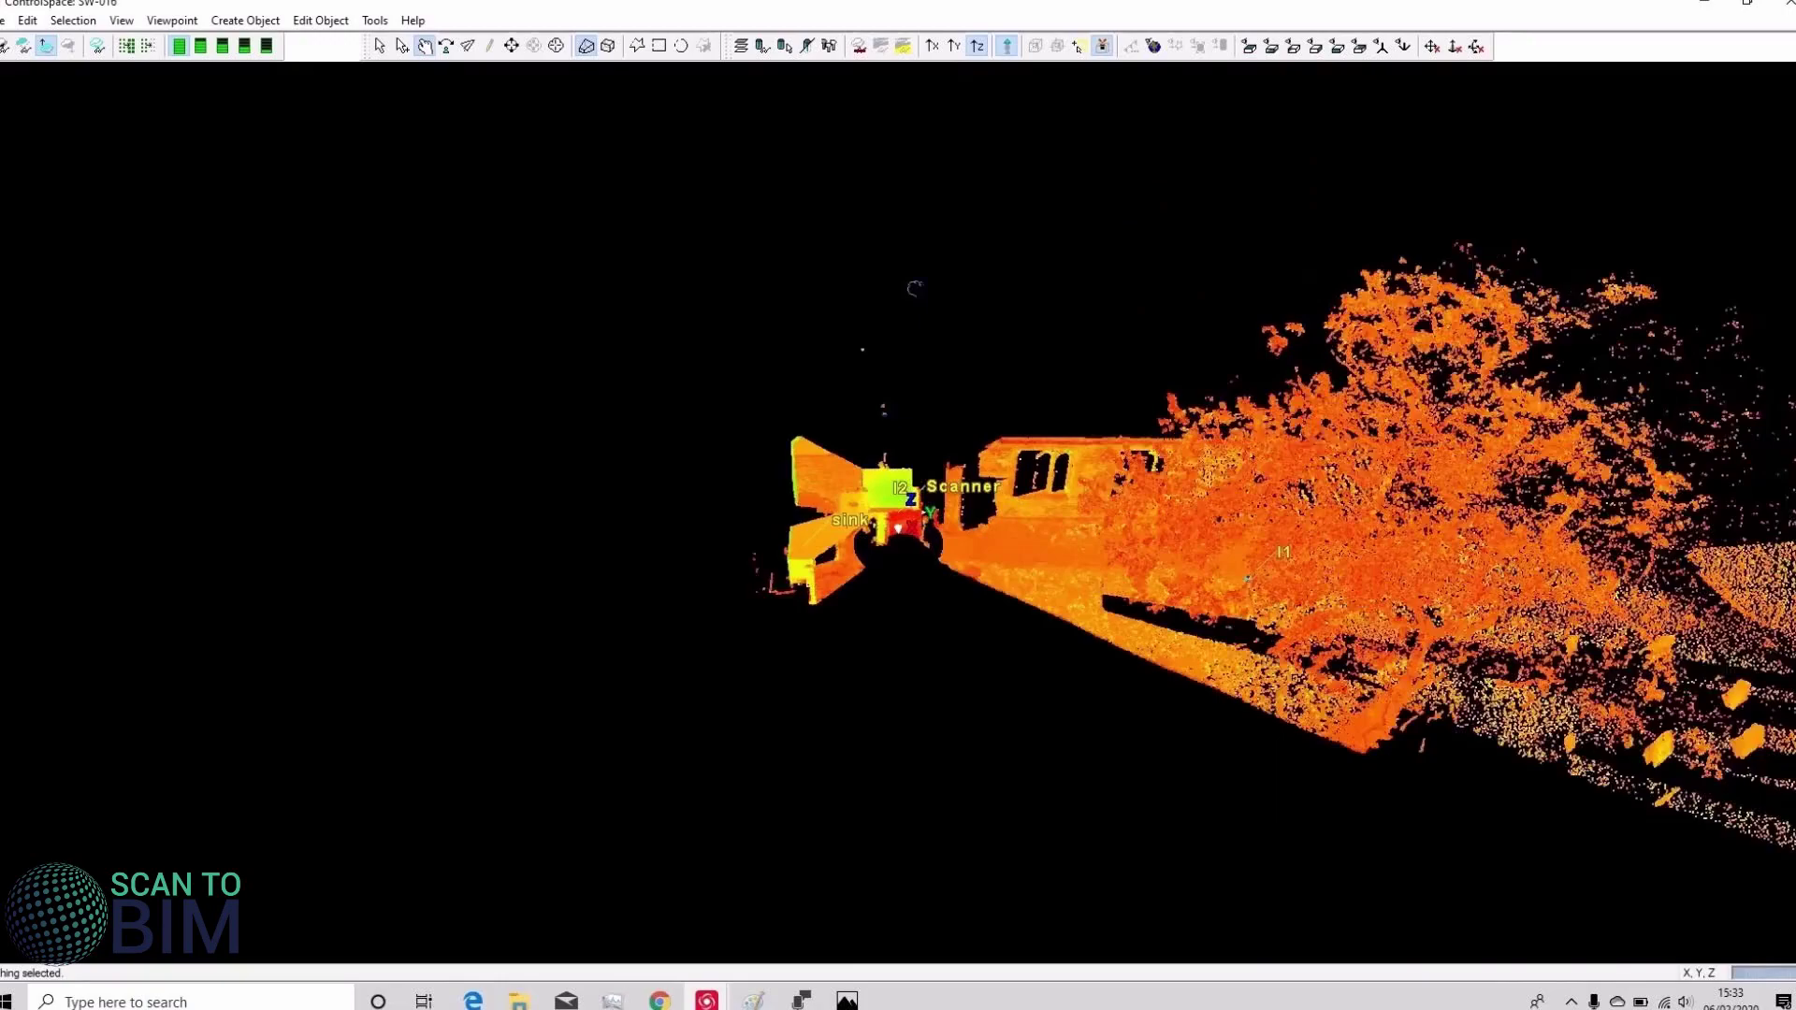
# - Orbit and zoom the SW-016 point cloud to inspect the building, sink and scanner area
pyautogui.moveTo(915, 288); pyautogui.dragTo(949, 197)
pyautogui.scroll(5, 950, 197)
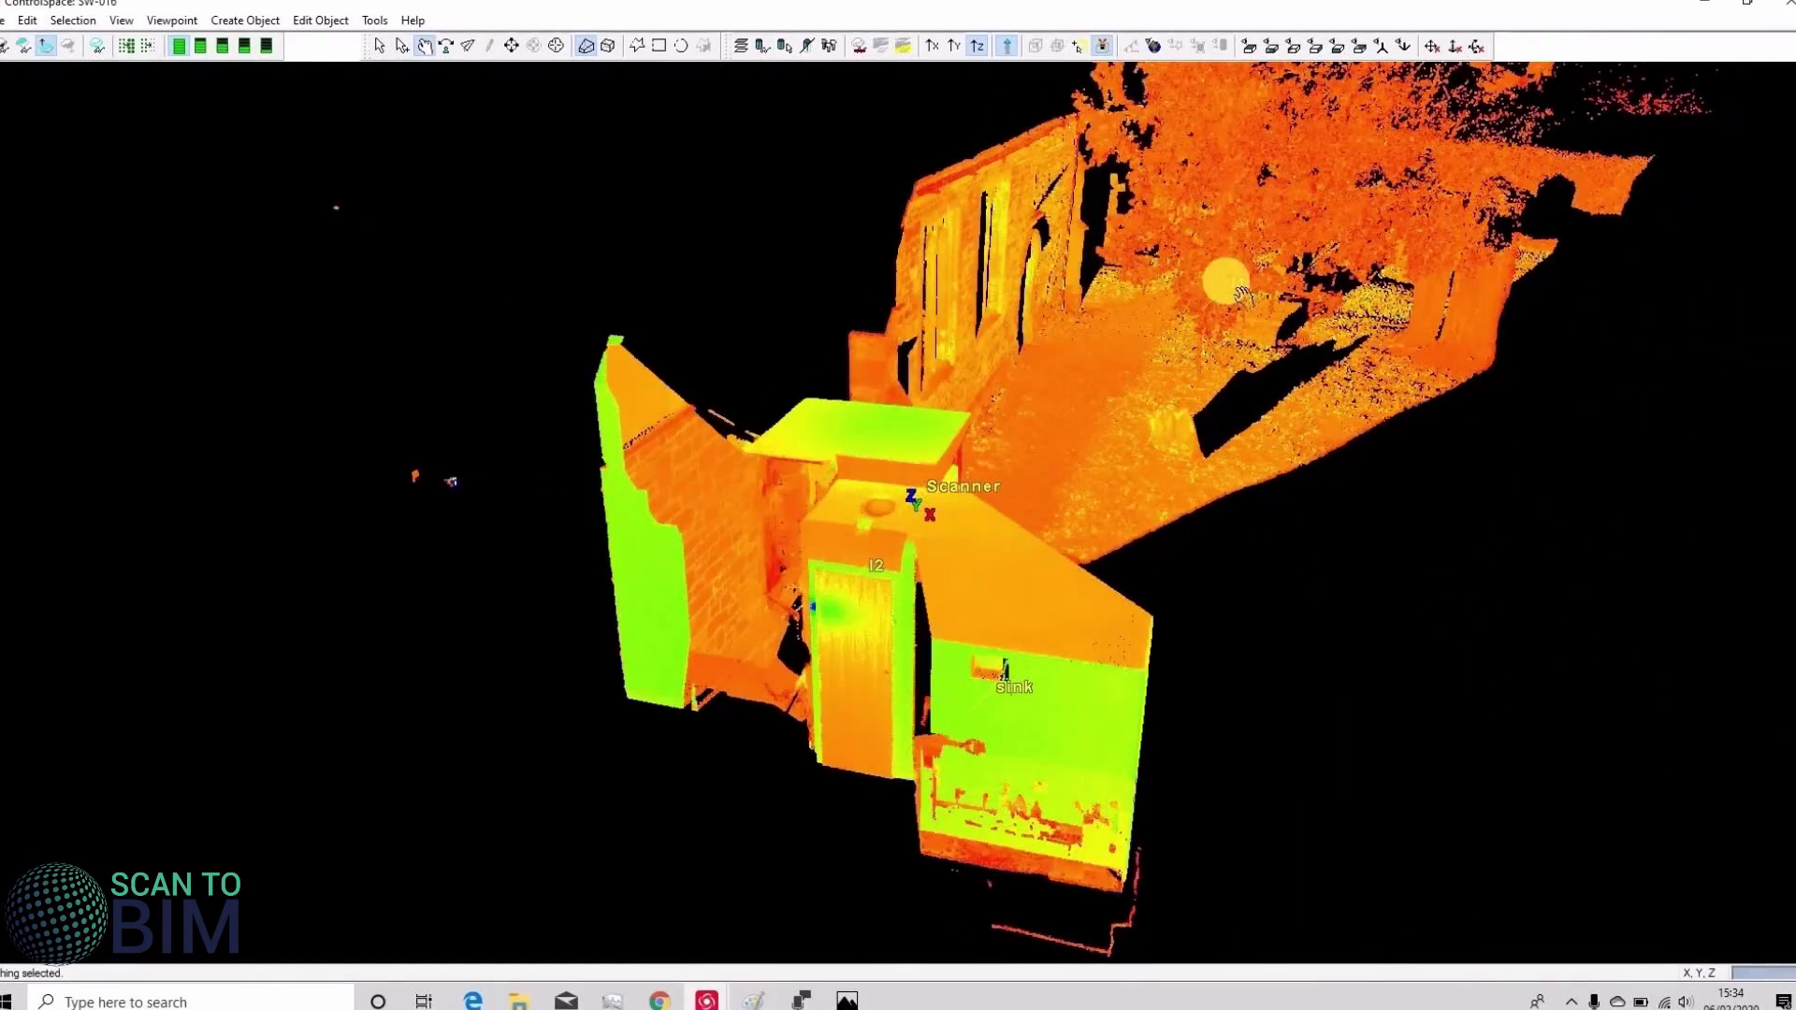
pyautogui.moveTo(1242, 296); pyautogui.dragTo(679, 435)
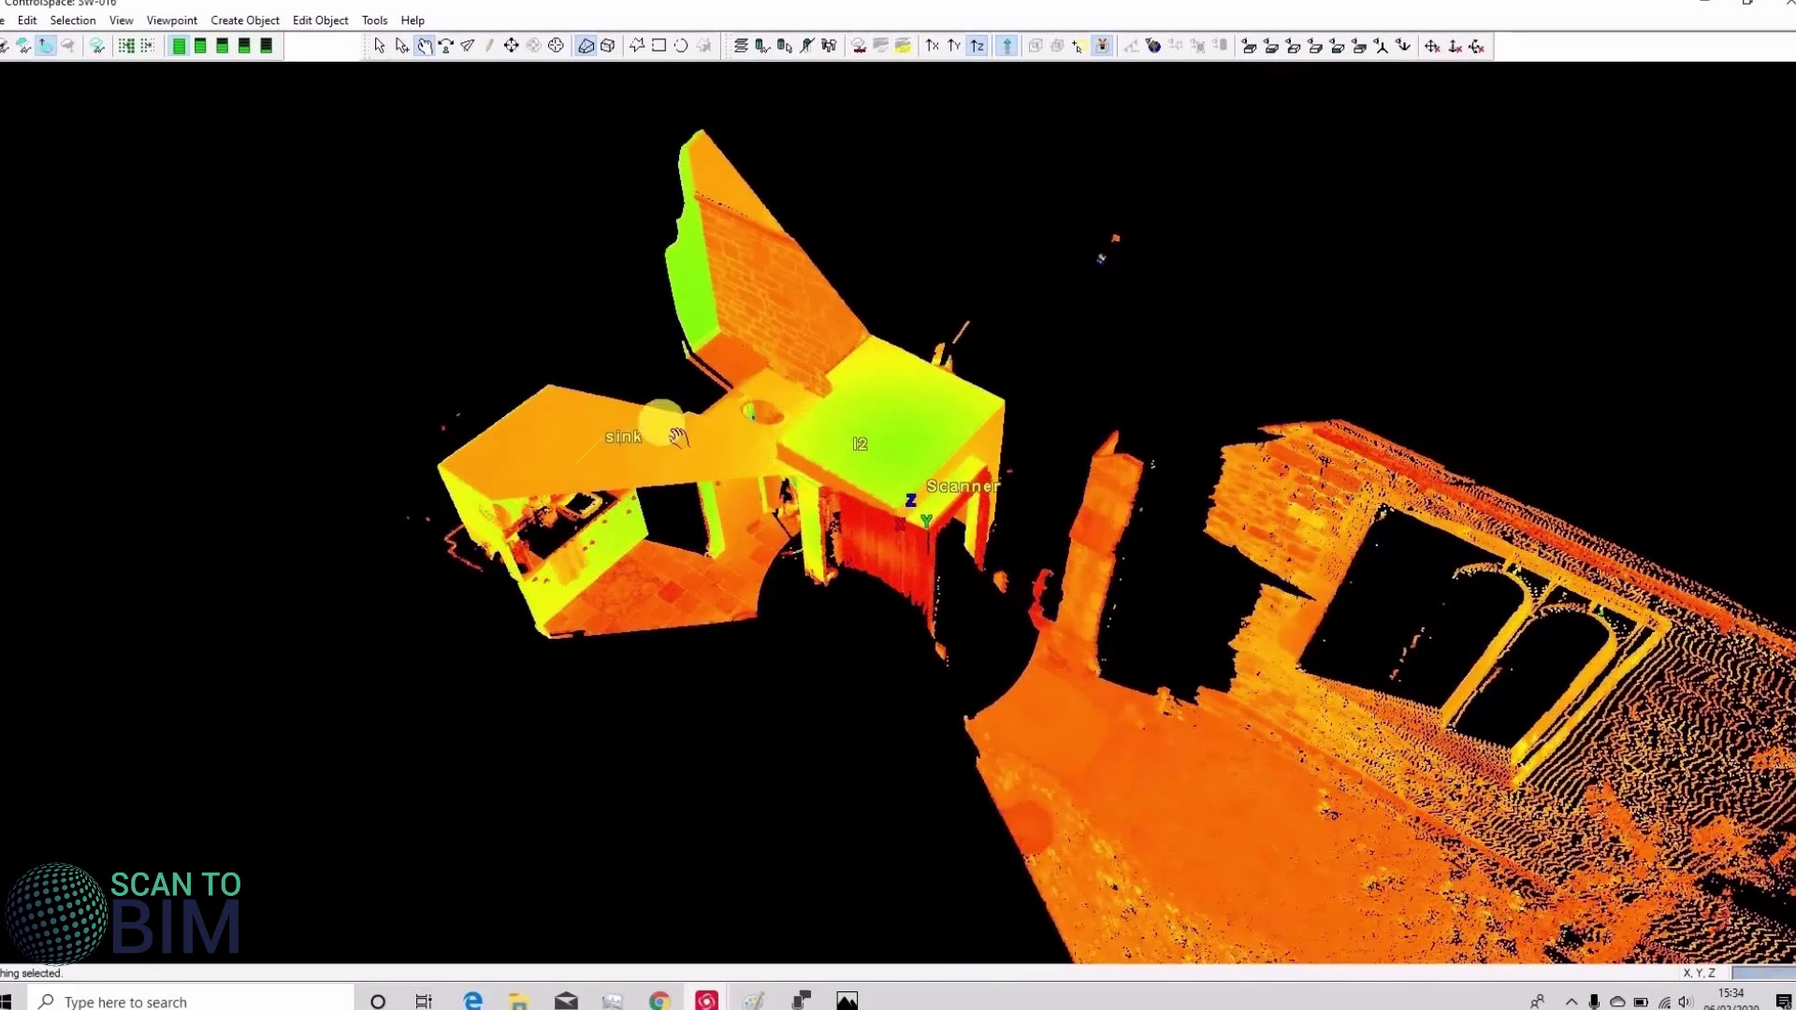
pyautogui.scroll(10, 882, 300)
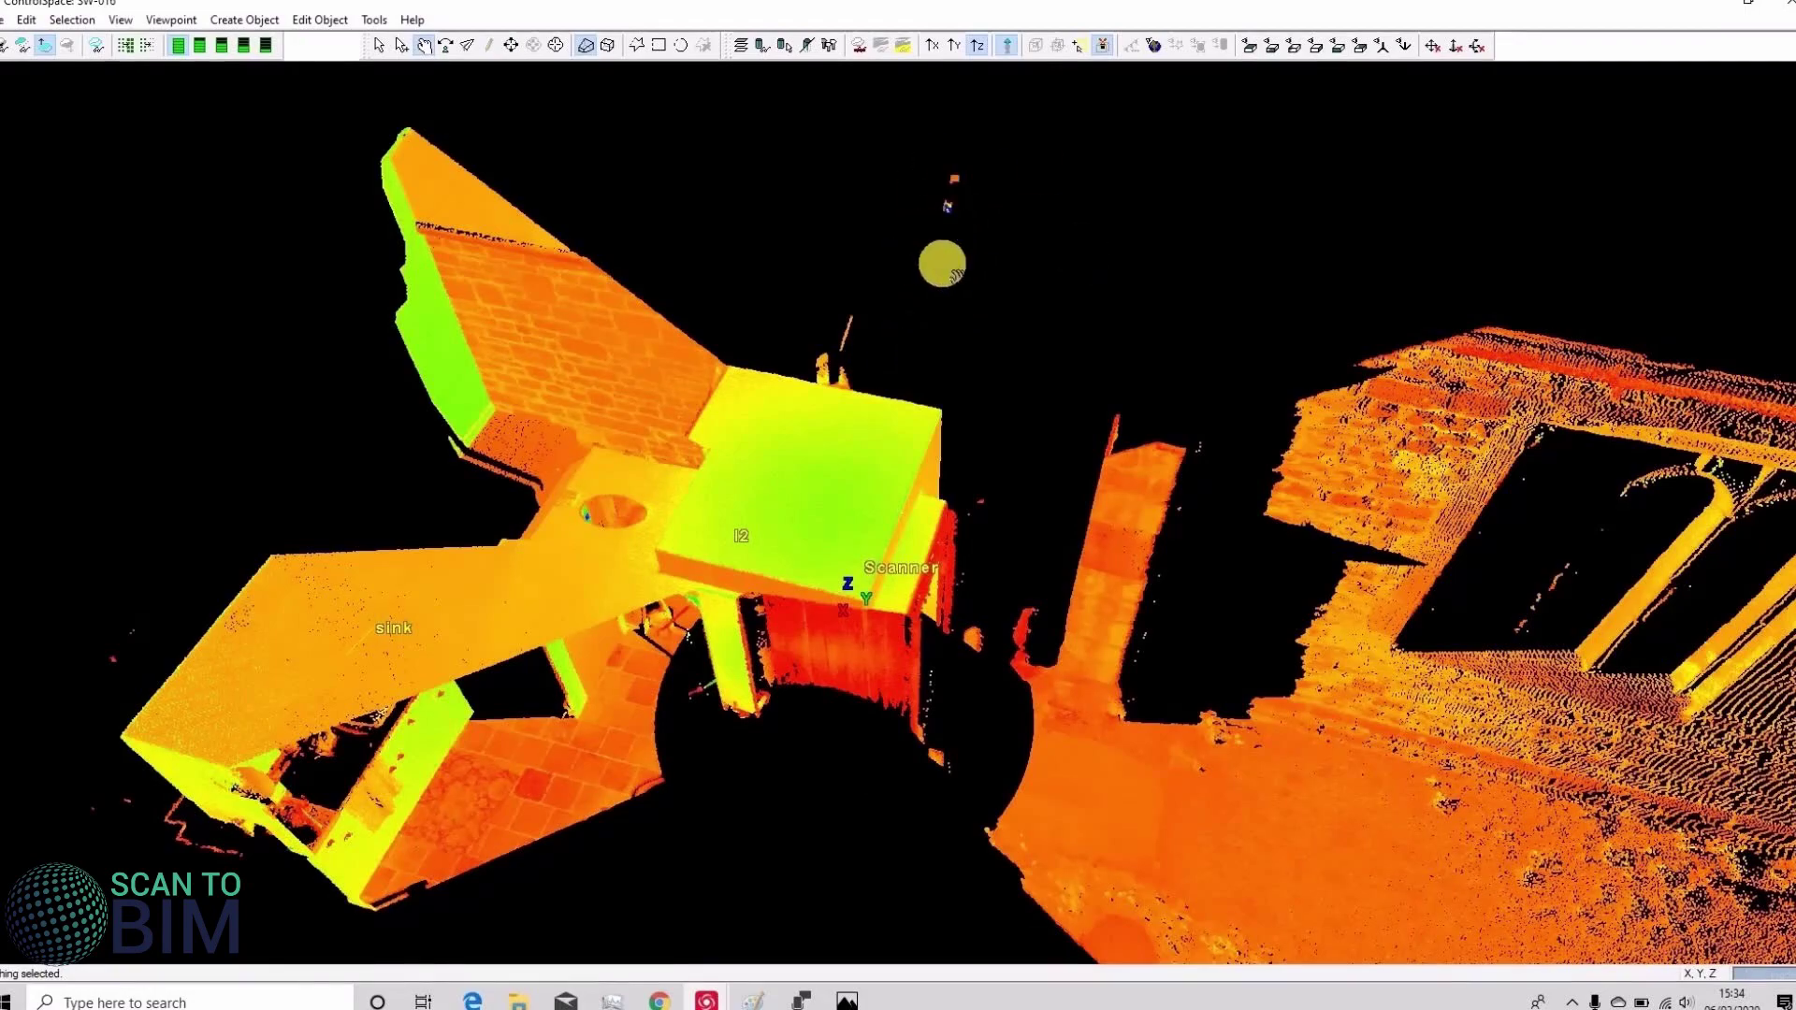
pyautogui.scroll(-5, 840, 409)
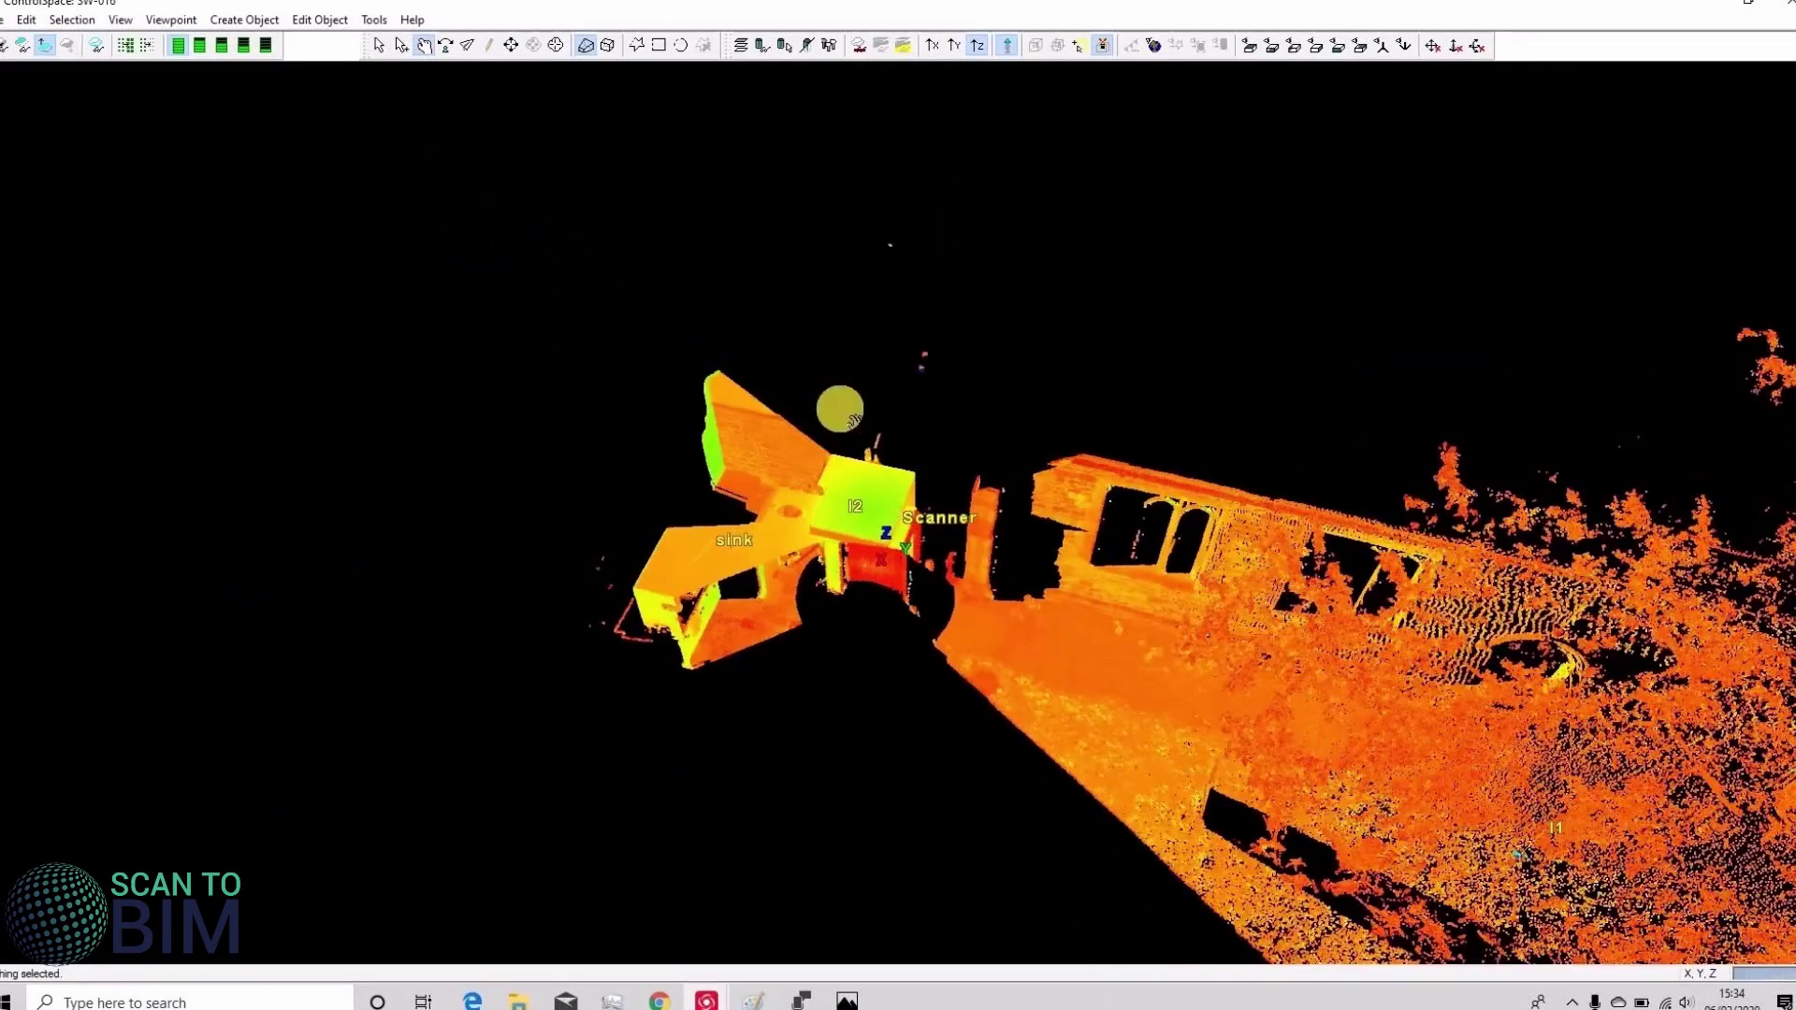
pyautogui.moveTo(840, 408); pyautogui.dragTo(889, 385)
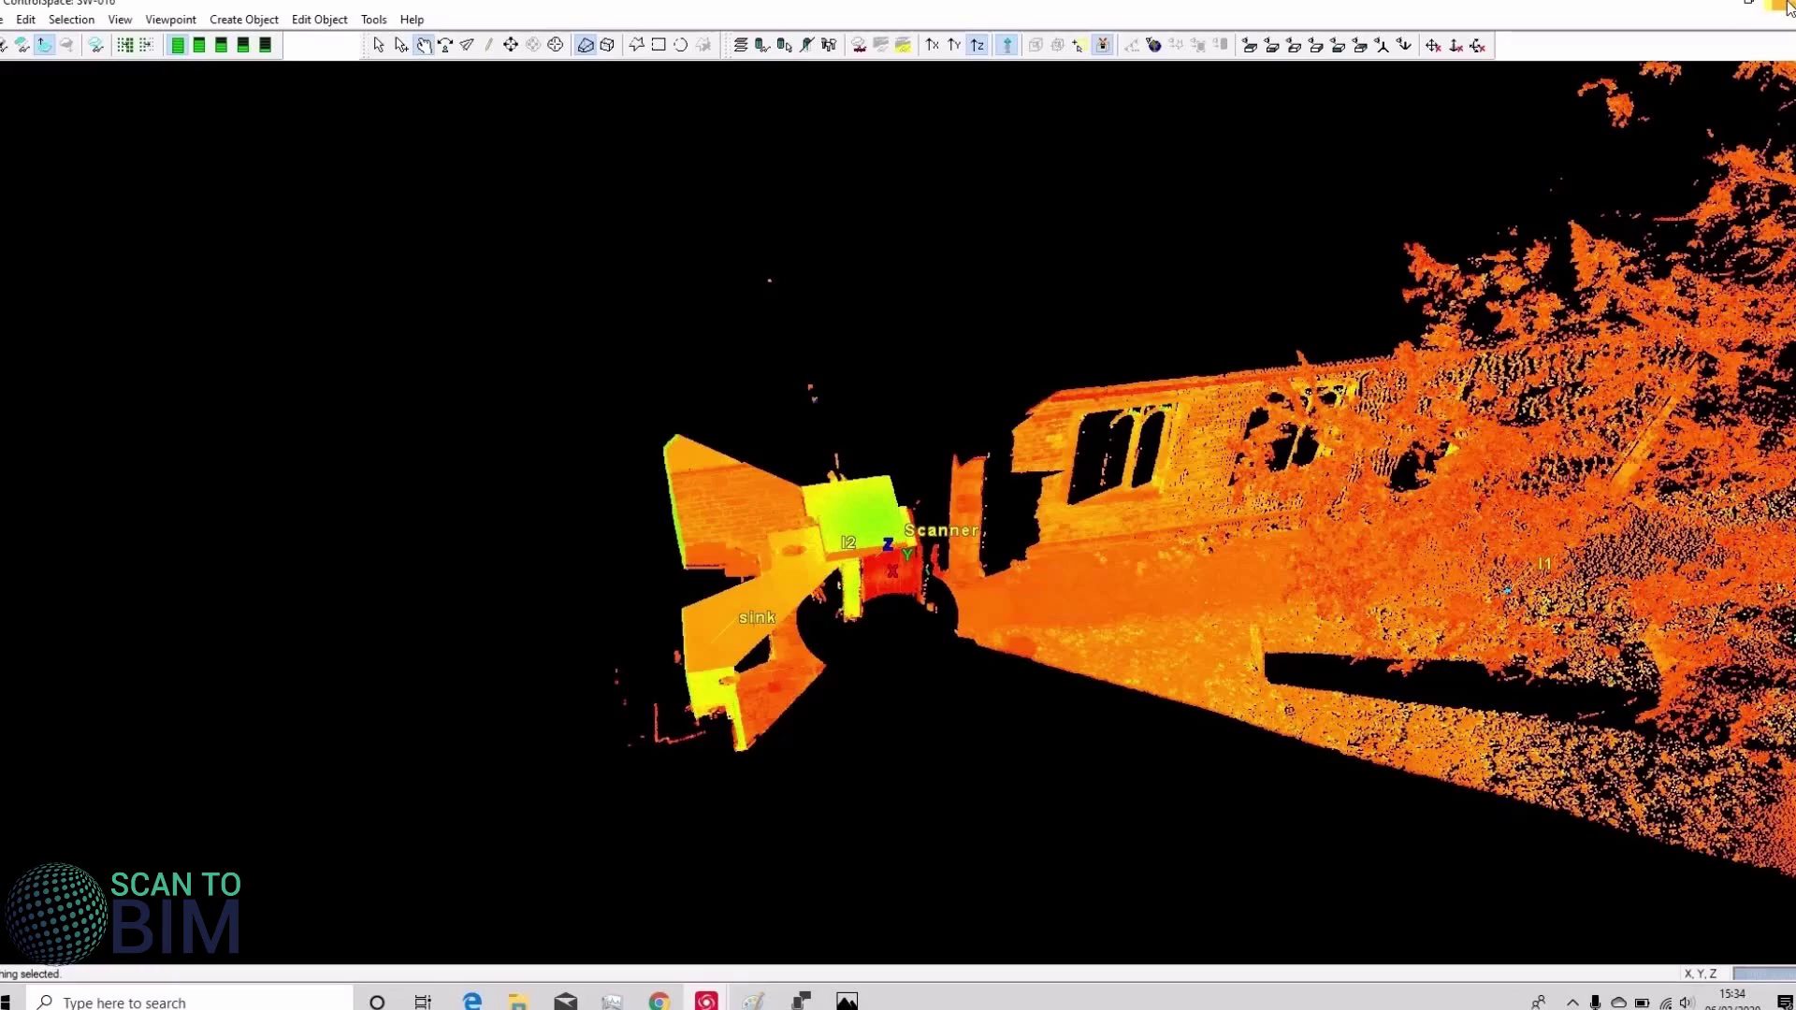
# - Close the SW-016 viewer and register Registration 1 of the interior scans
pyautogui.click(1786, 7)
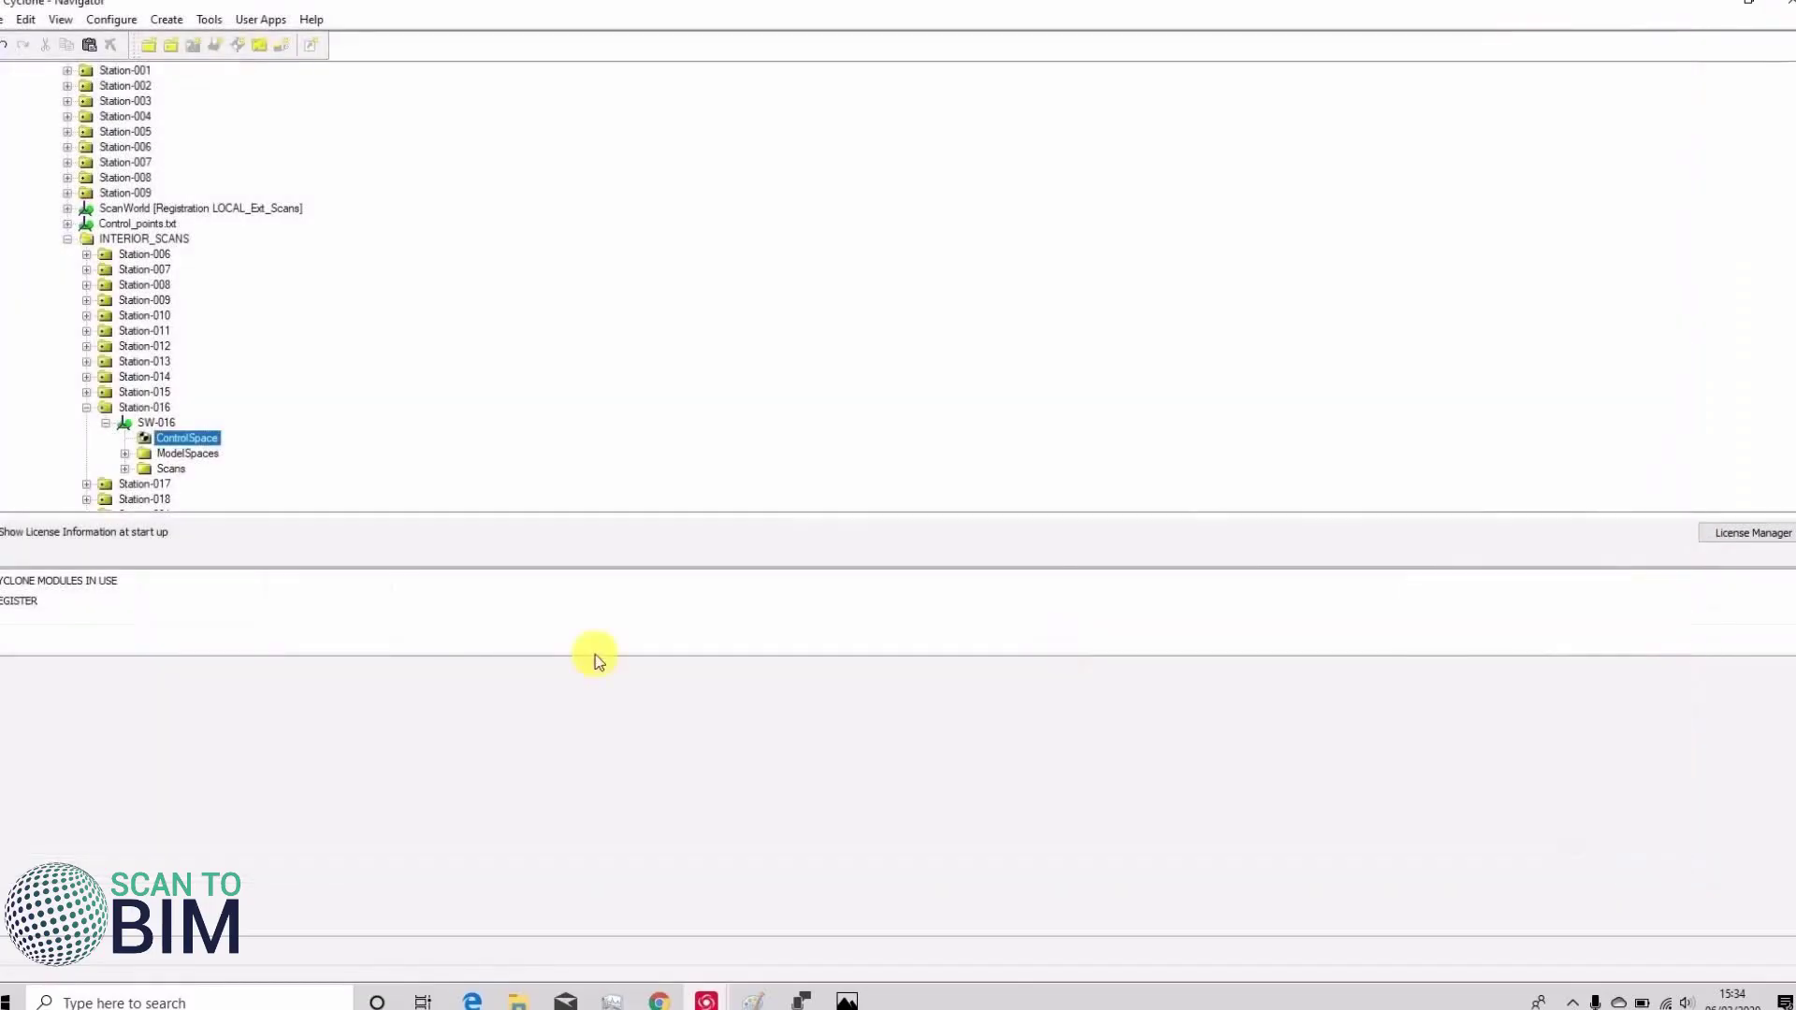
pyautogui.click(86, 408)
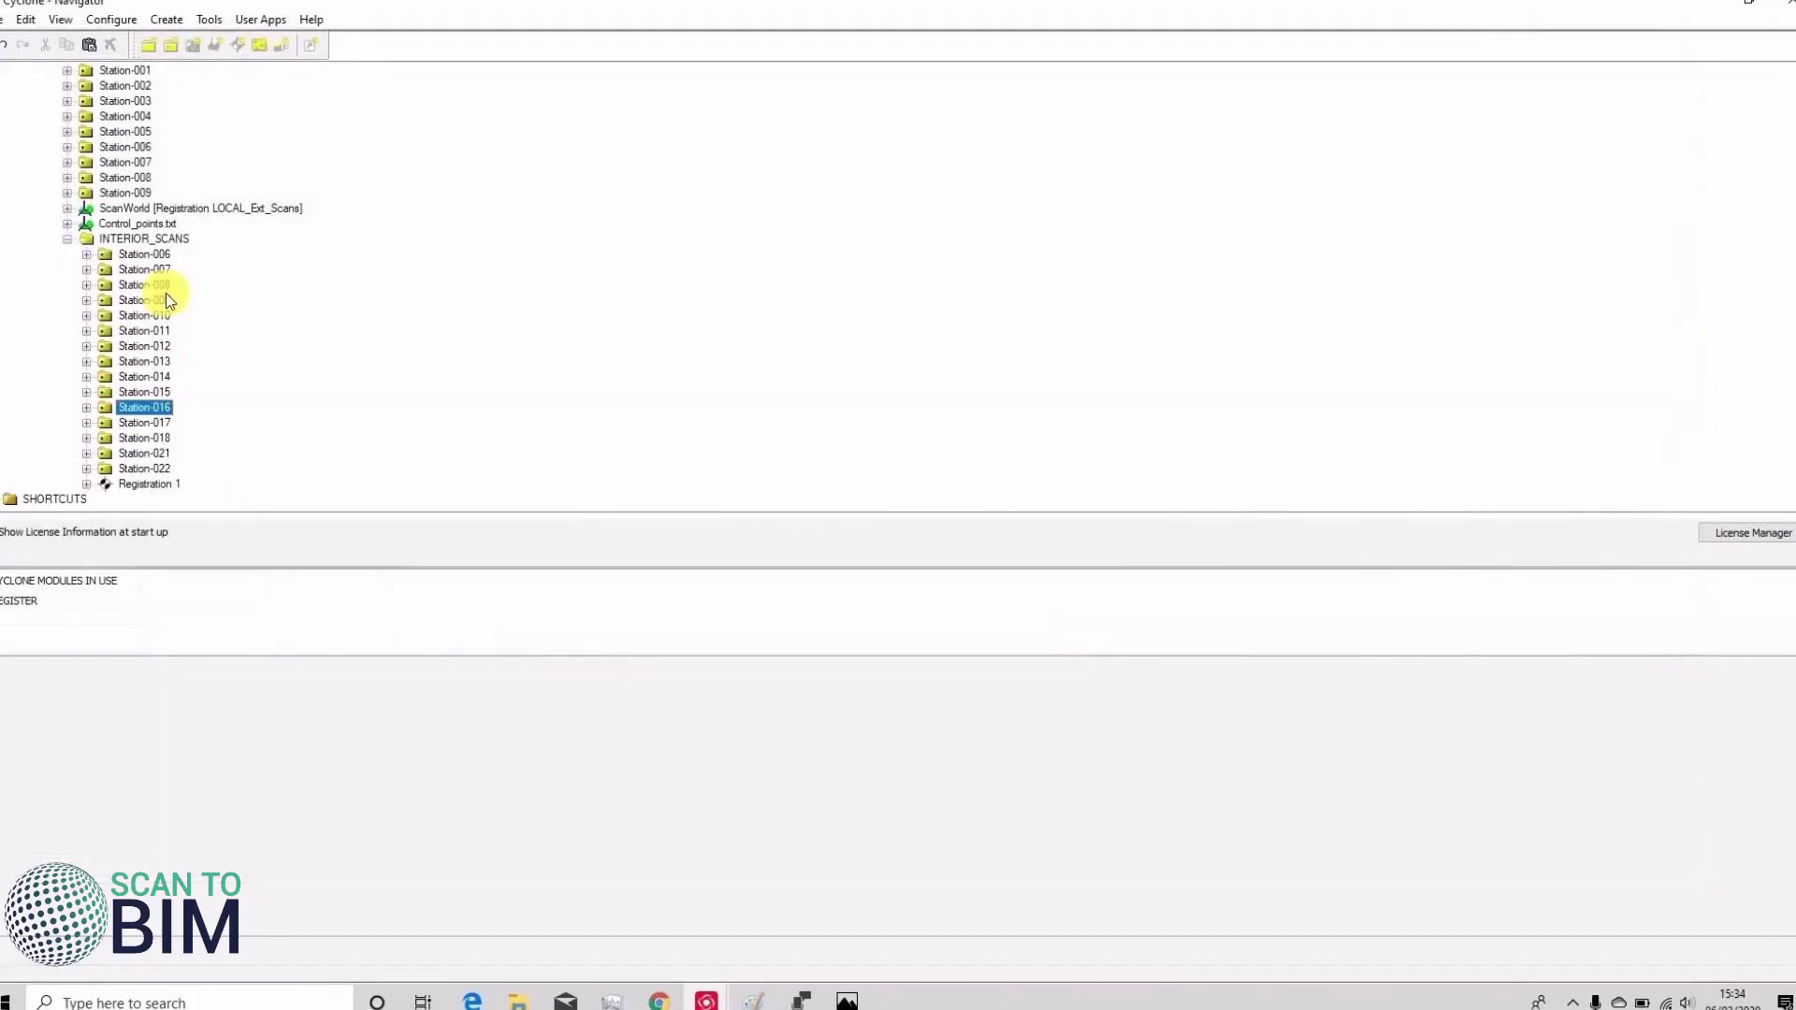
pyautogui.click(164, 485)
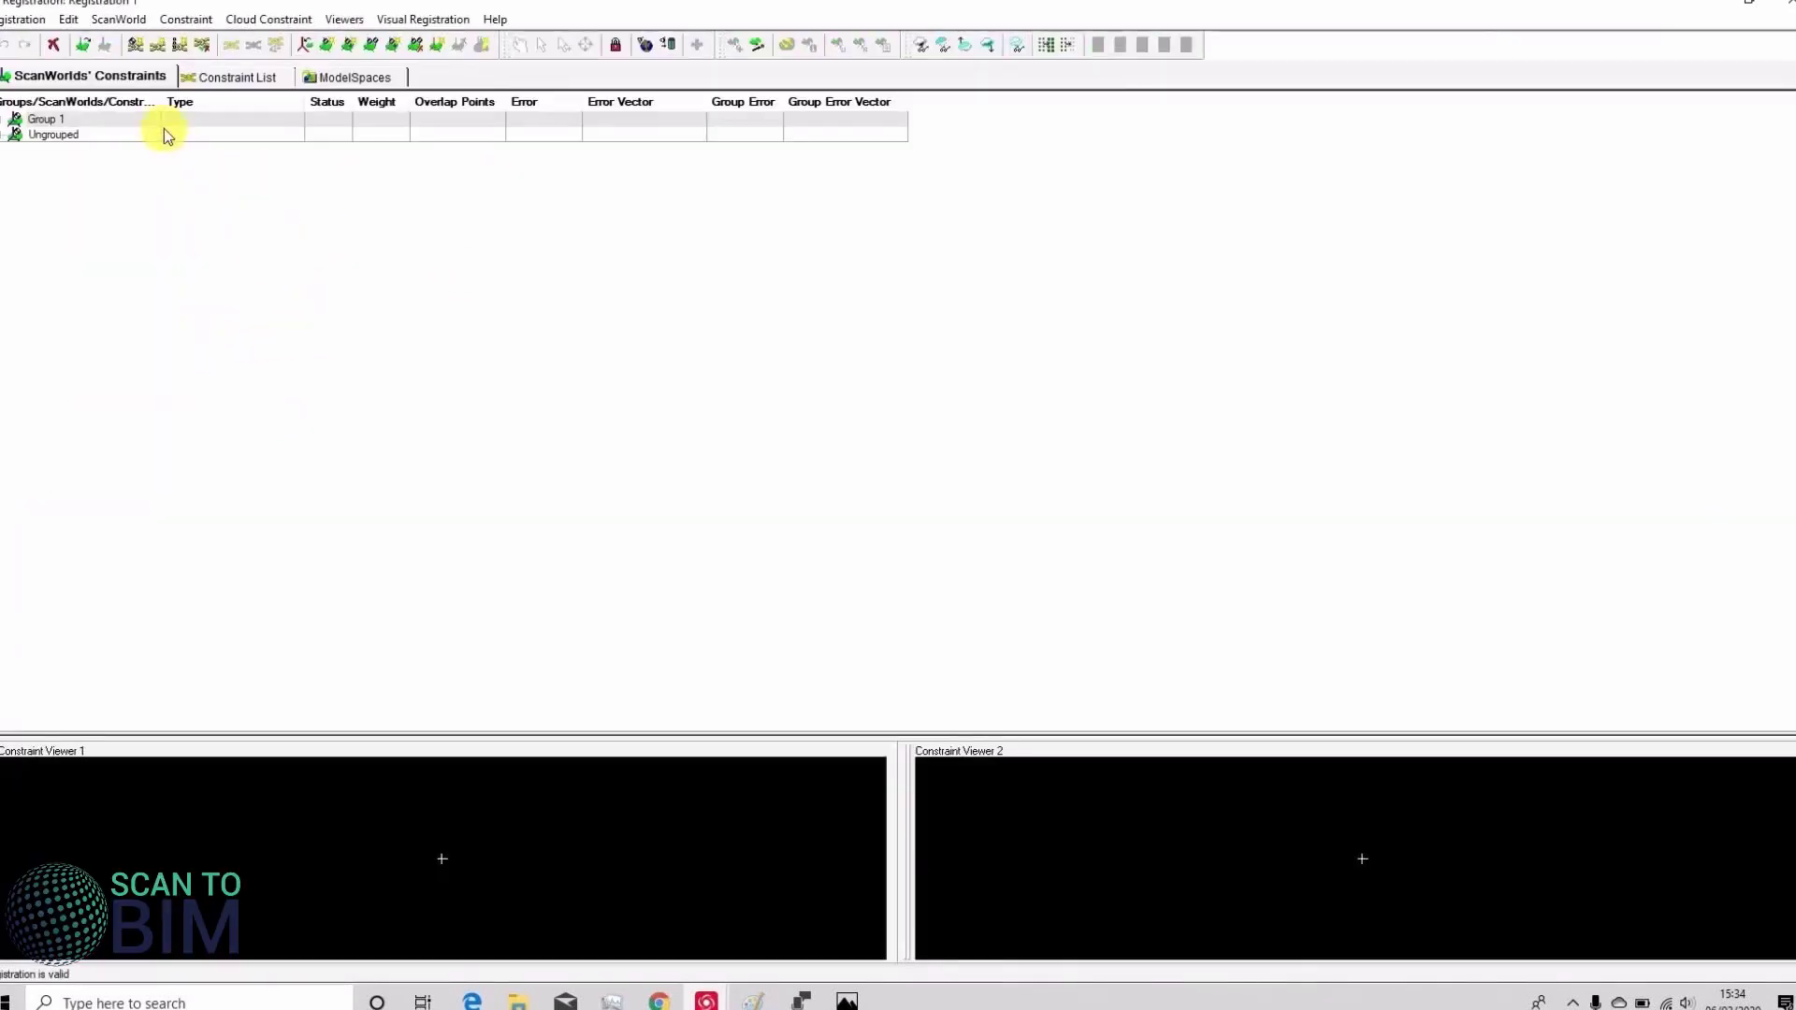
pyautogui.click(23, 19)
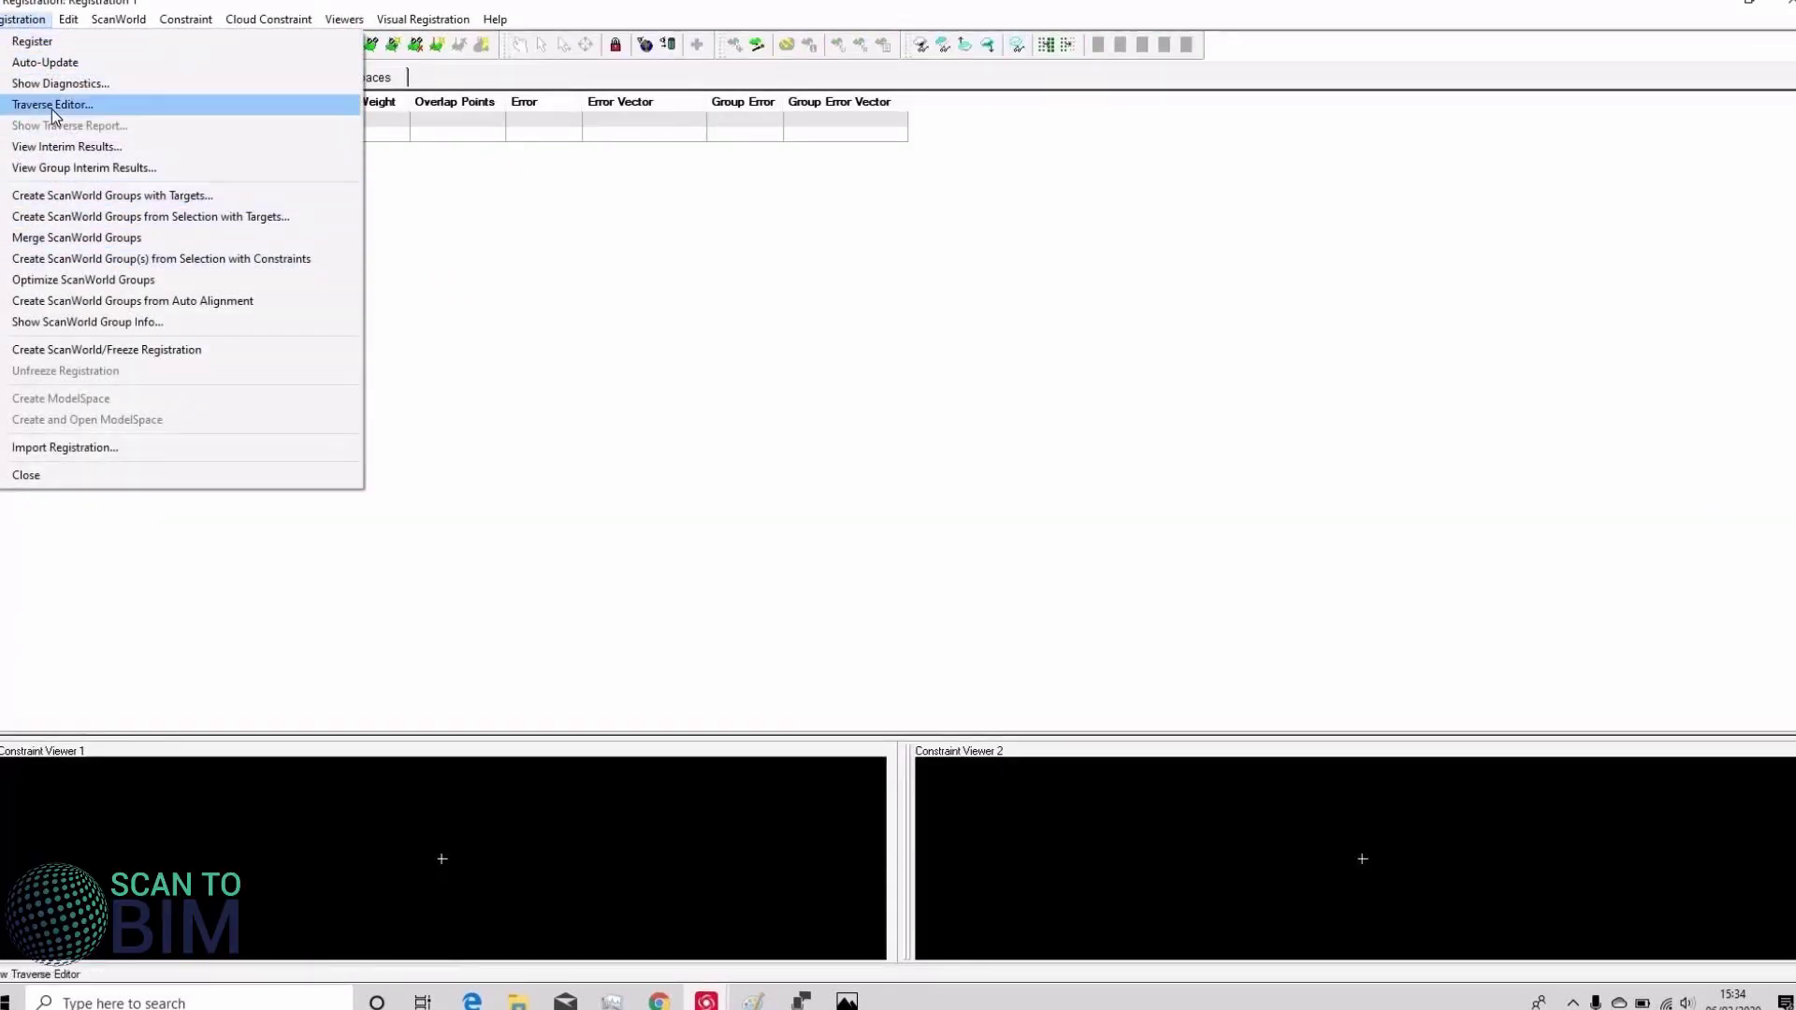
pyautogui.click(54, 43)
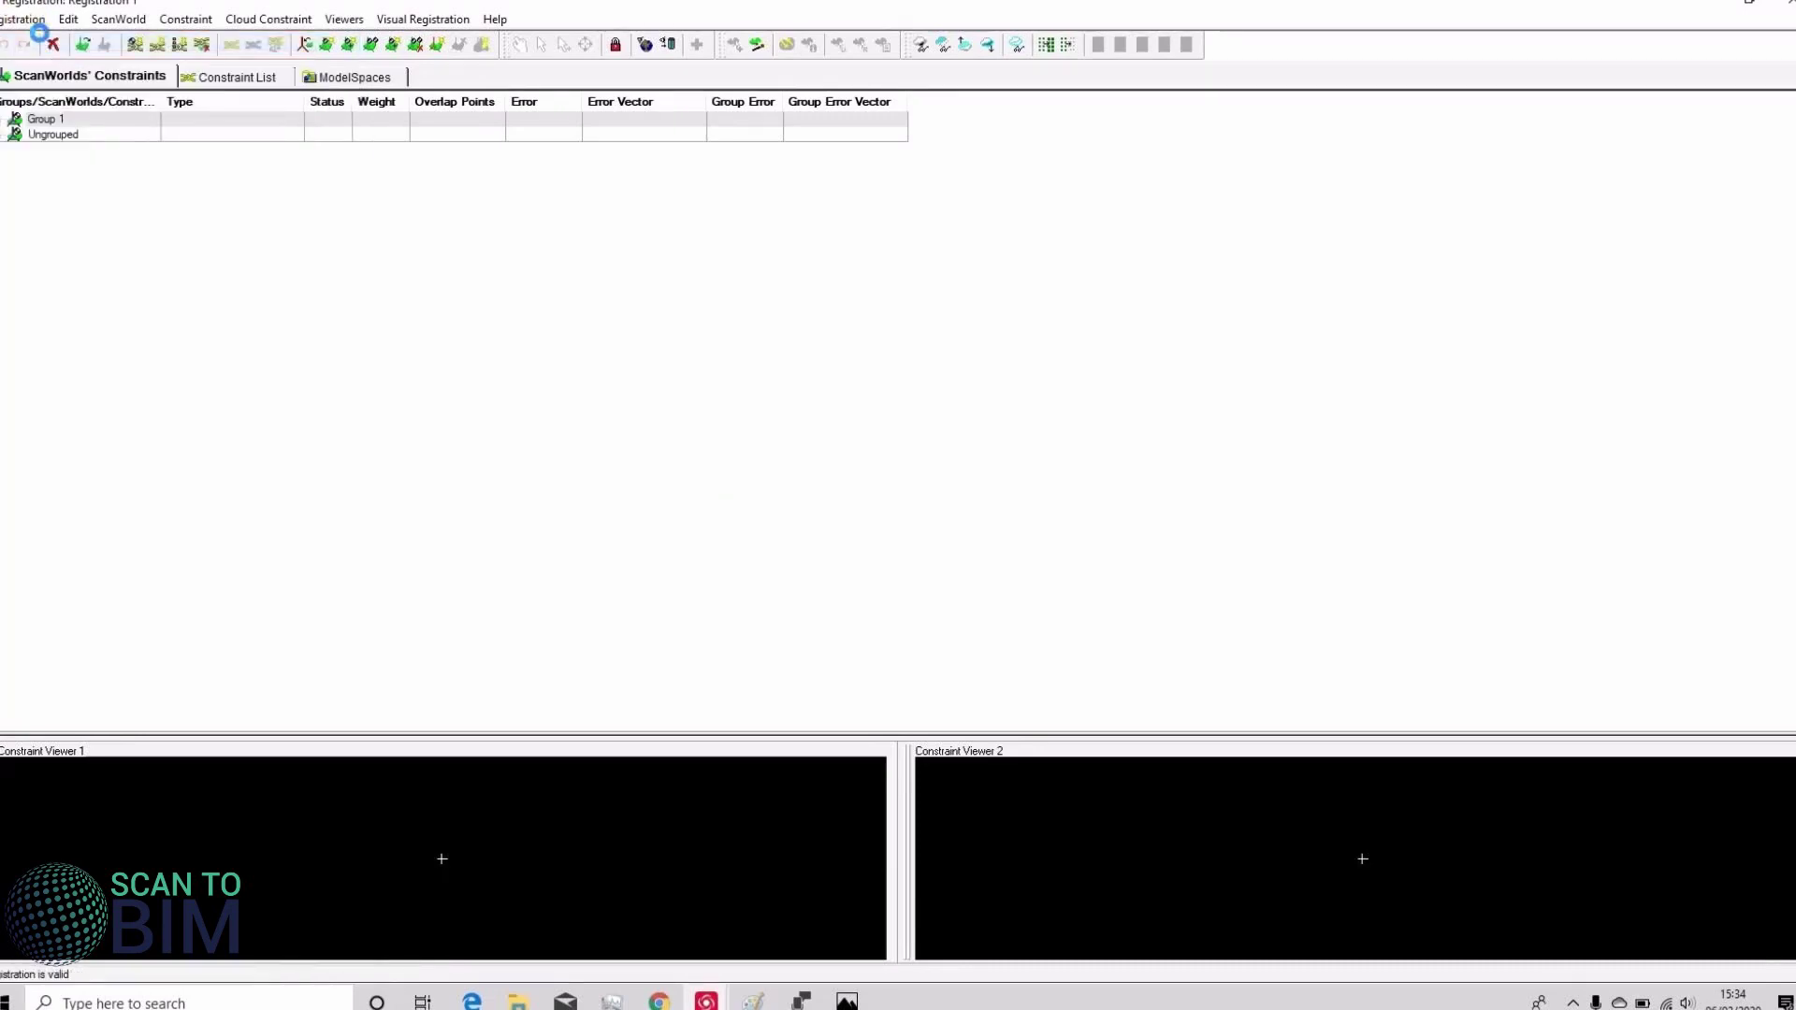
# - Freeze Registration 1 into a new ScanWorld and create its ModelSpace
pyautogui.click(28, 18)
pyautogui.click(94, 349)
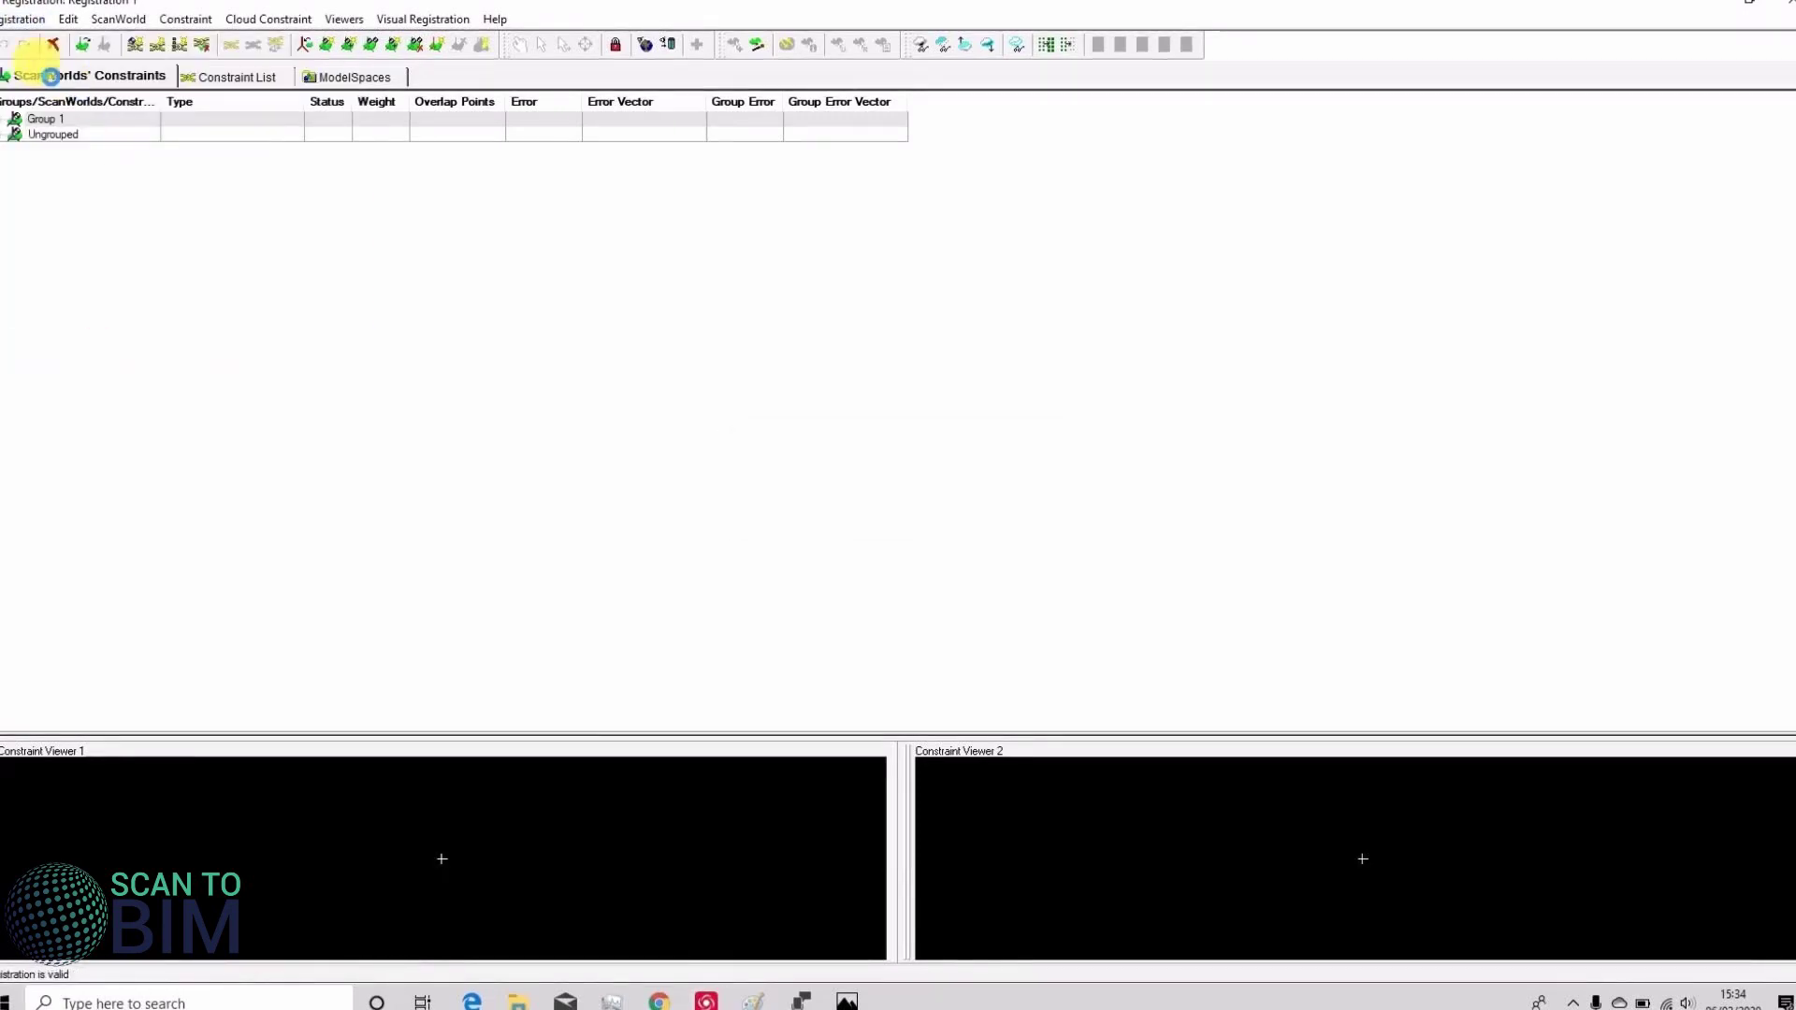
pyautogui.click(22, 19)
pyautogui.click(93, 399)
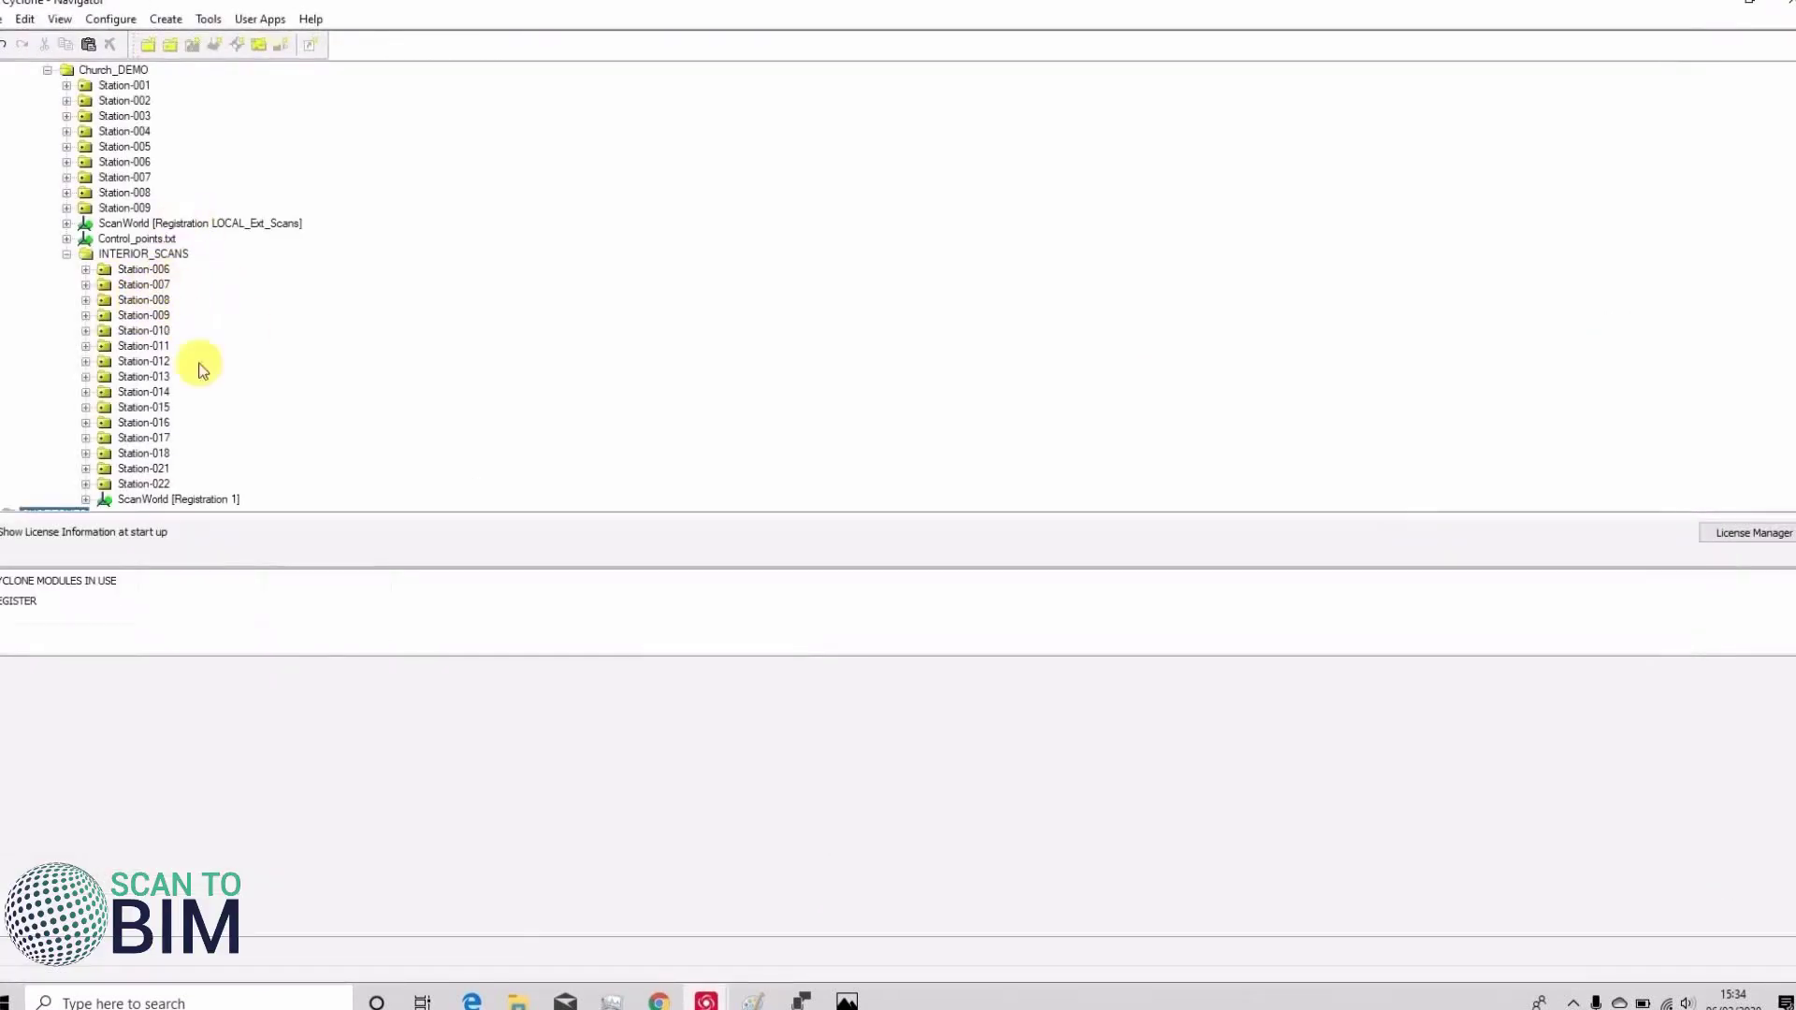
# - Rename the new ScanWorld to 'ScanWorld [Registration LOCAL_INT_Scans]'
pyautogui.click(193, 503)
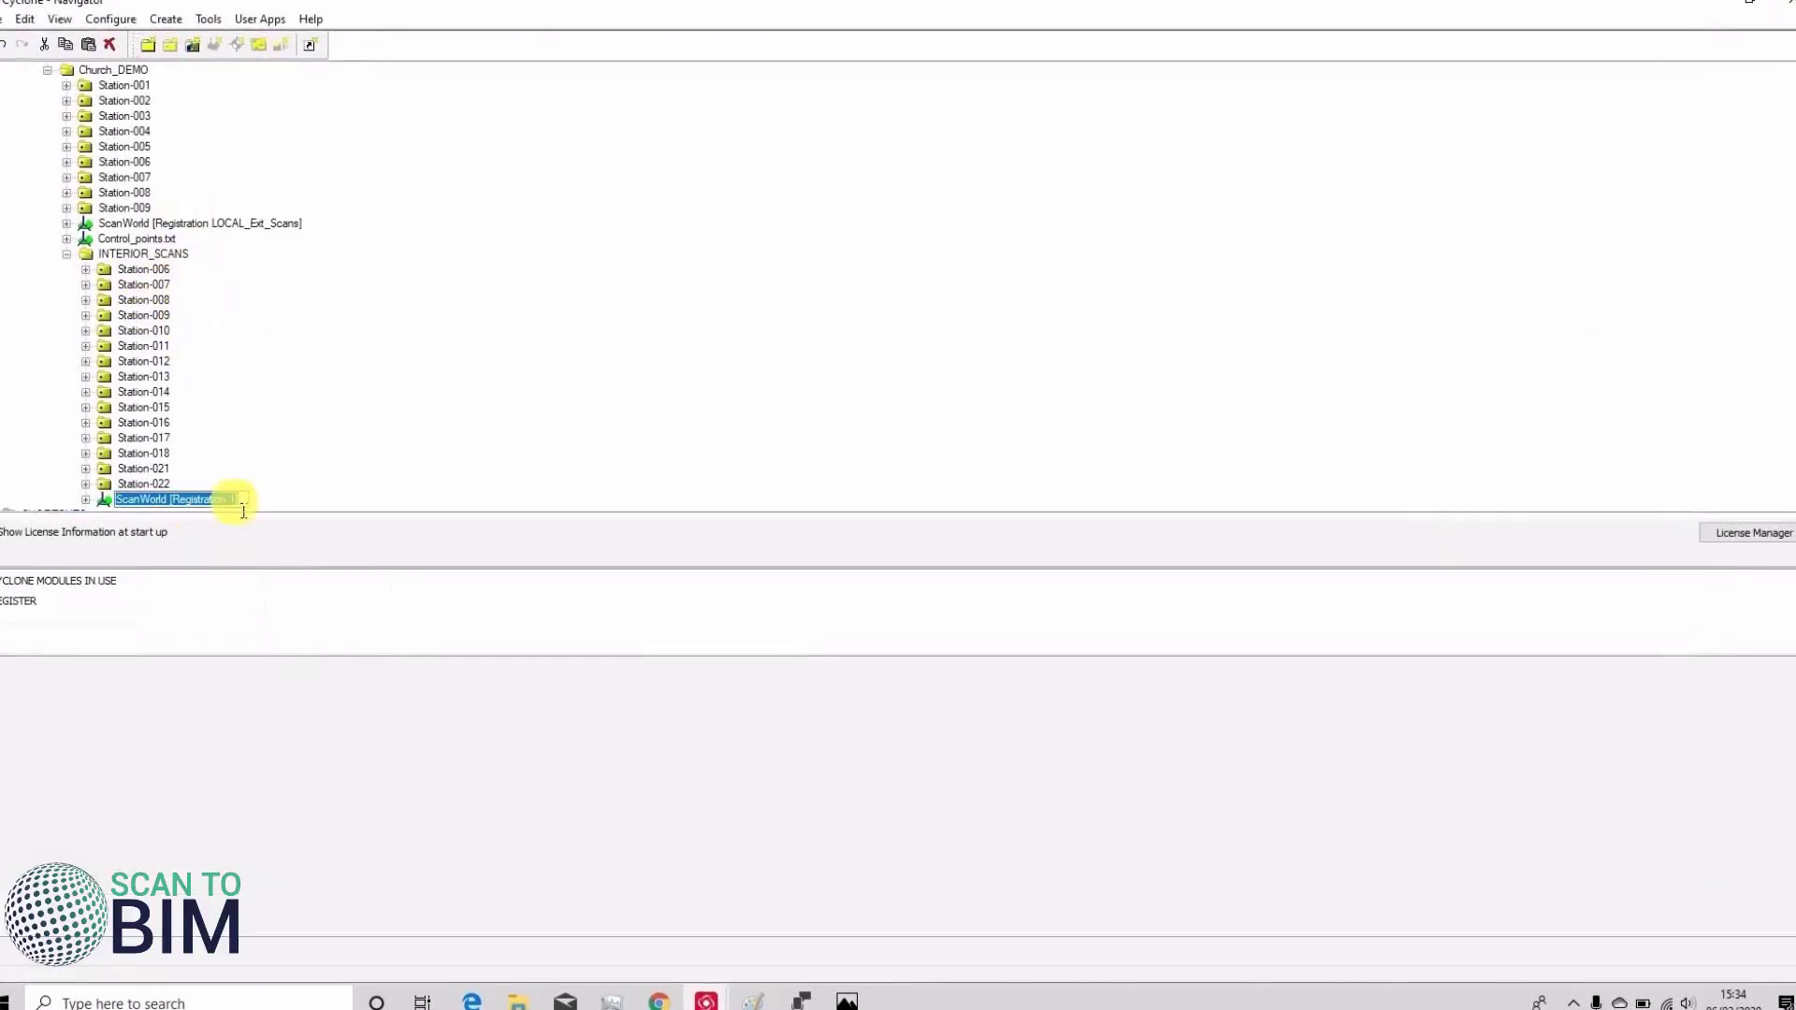
pyautogui.click(242, 506)
pyautogui.press('BackSpace')
pyautogui.press('BackSpace')
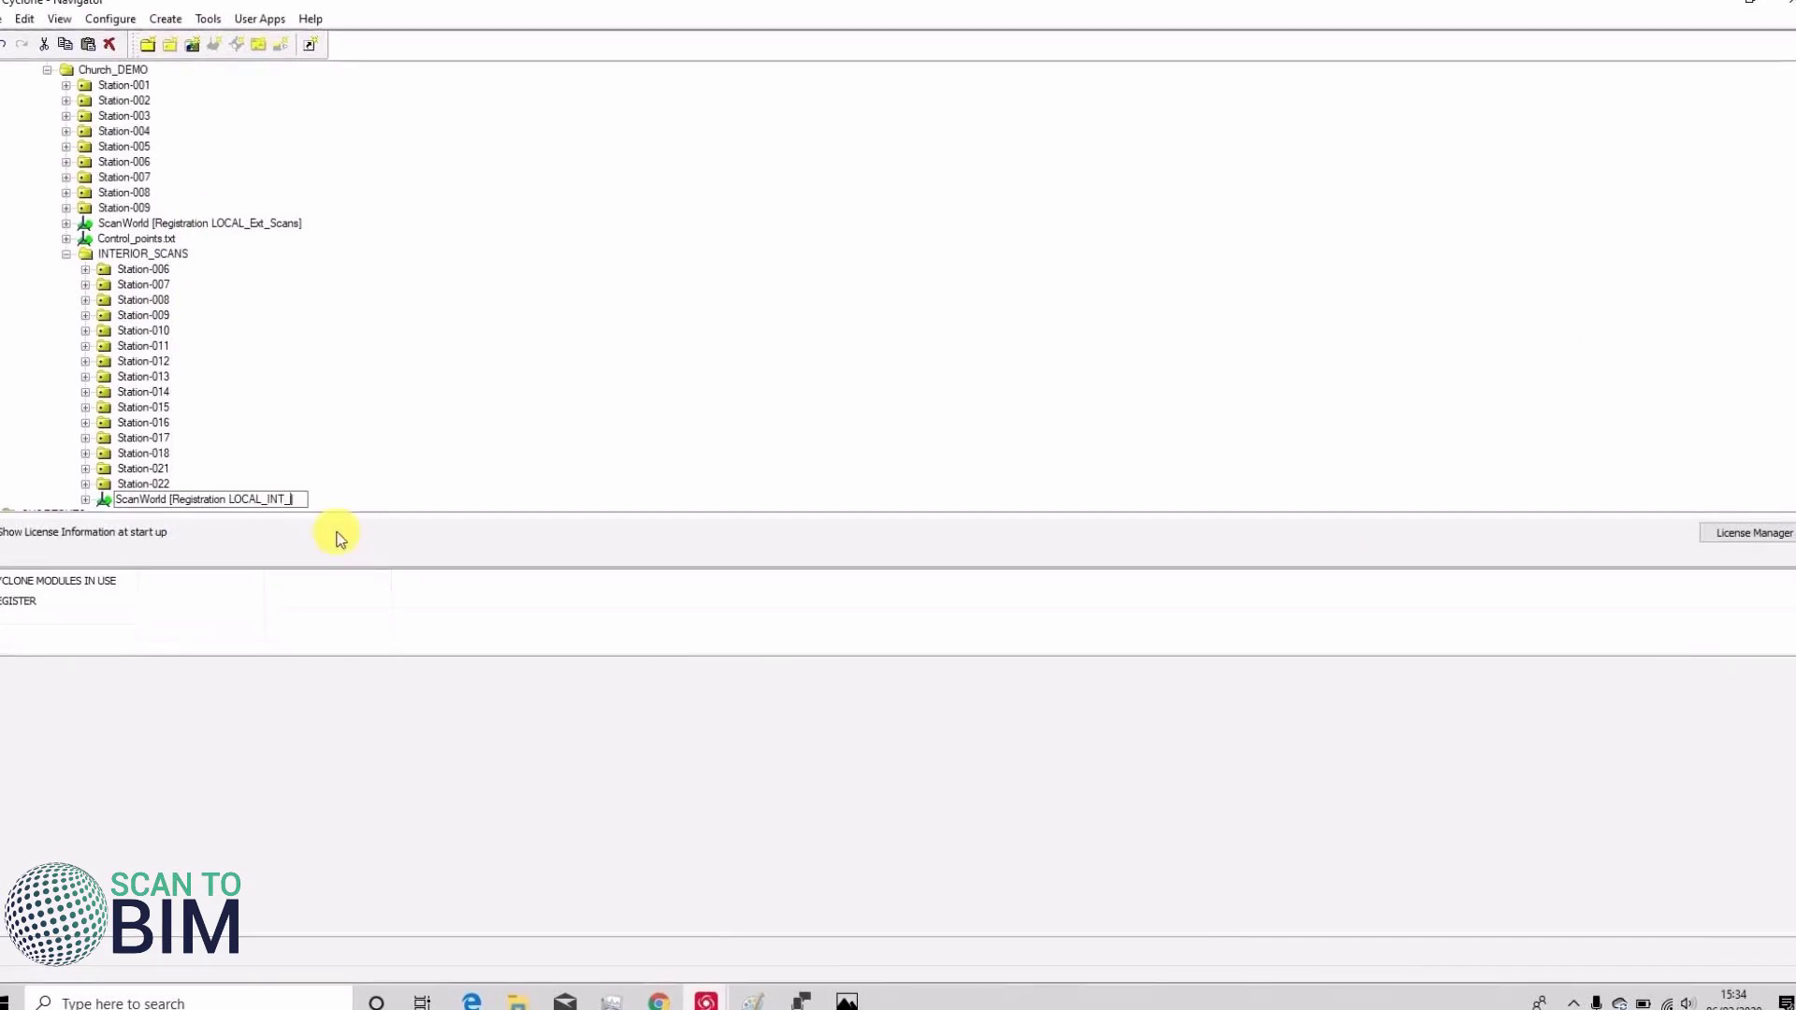
pyautogui.press('Return')
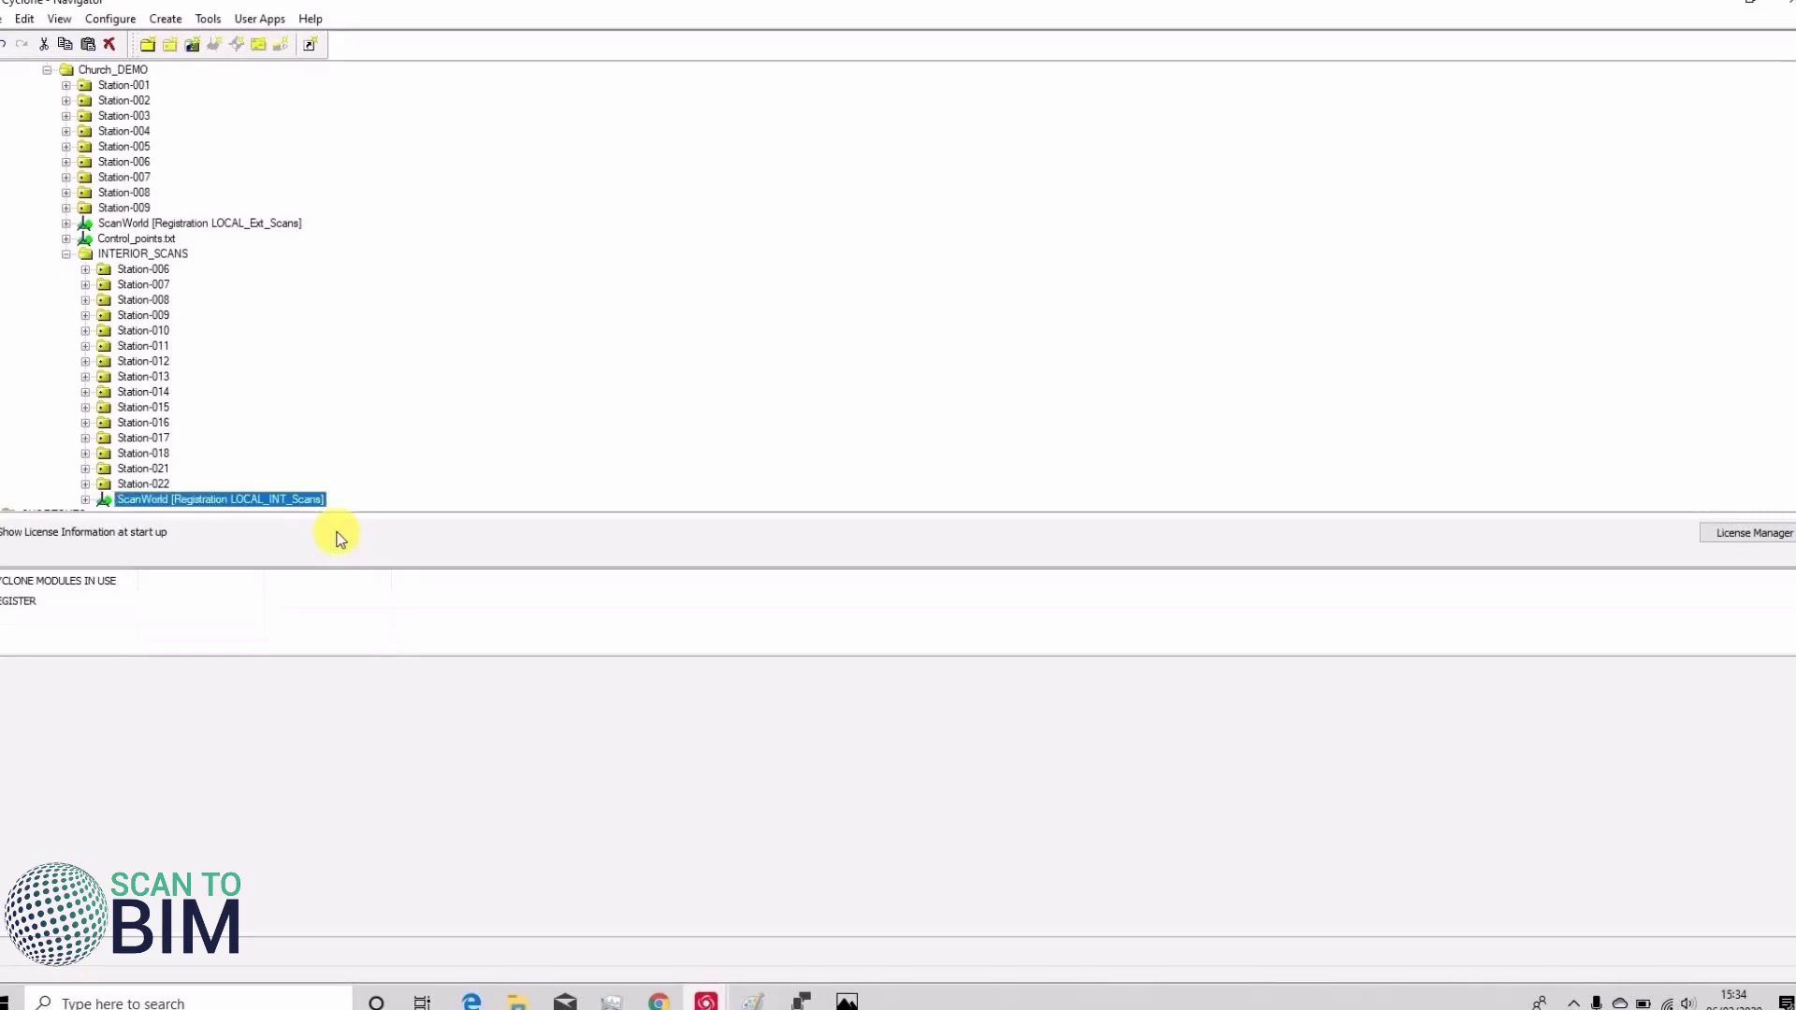
# - Create Registration 2 in the INTERIOR_SCANS folder and open it
pyautogui.rightClick(154, 253)
pyautogui.moveTo(212, 254)
pyautogui.click(493, 297)
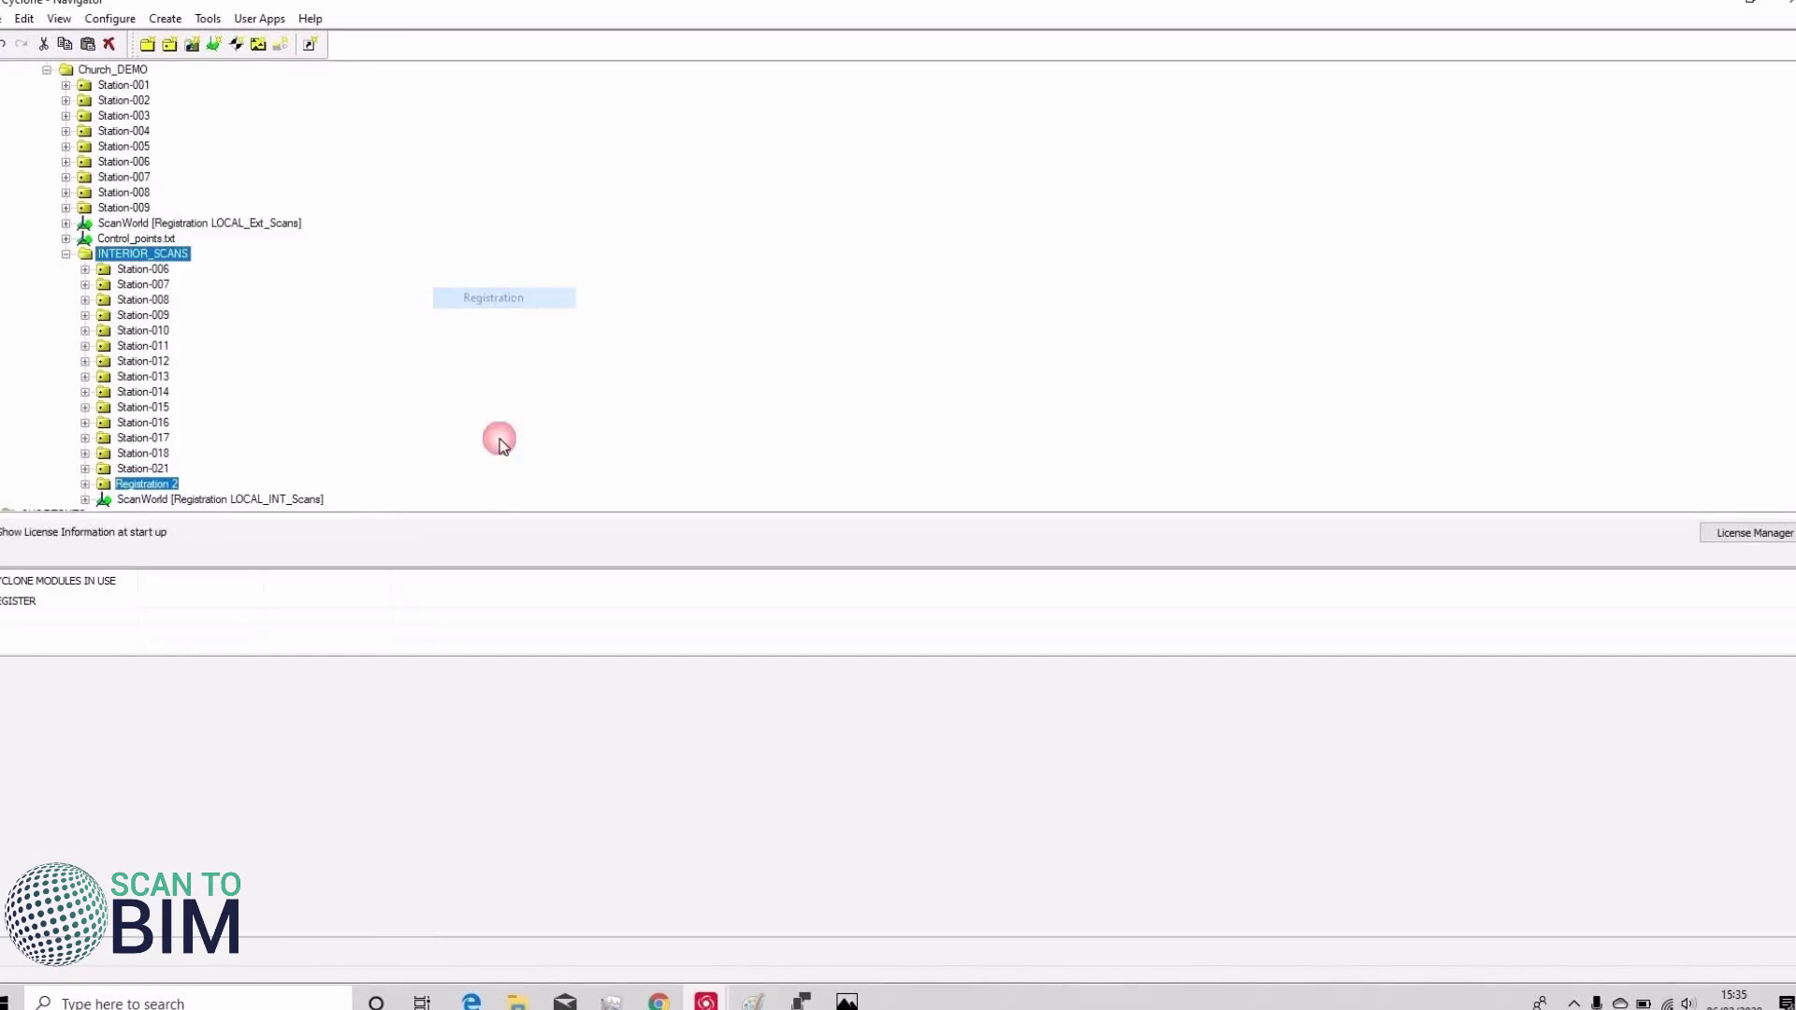
pyautogui.doubleClick(163, 489)
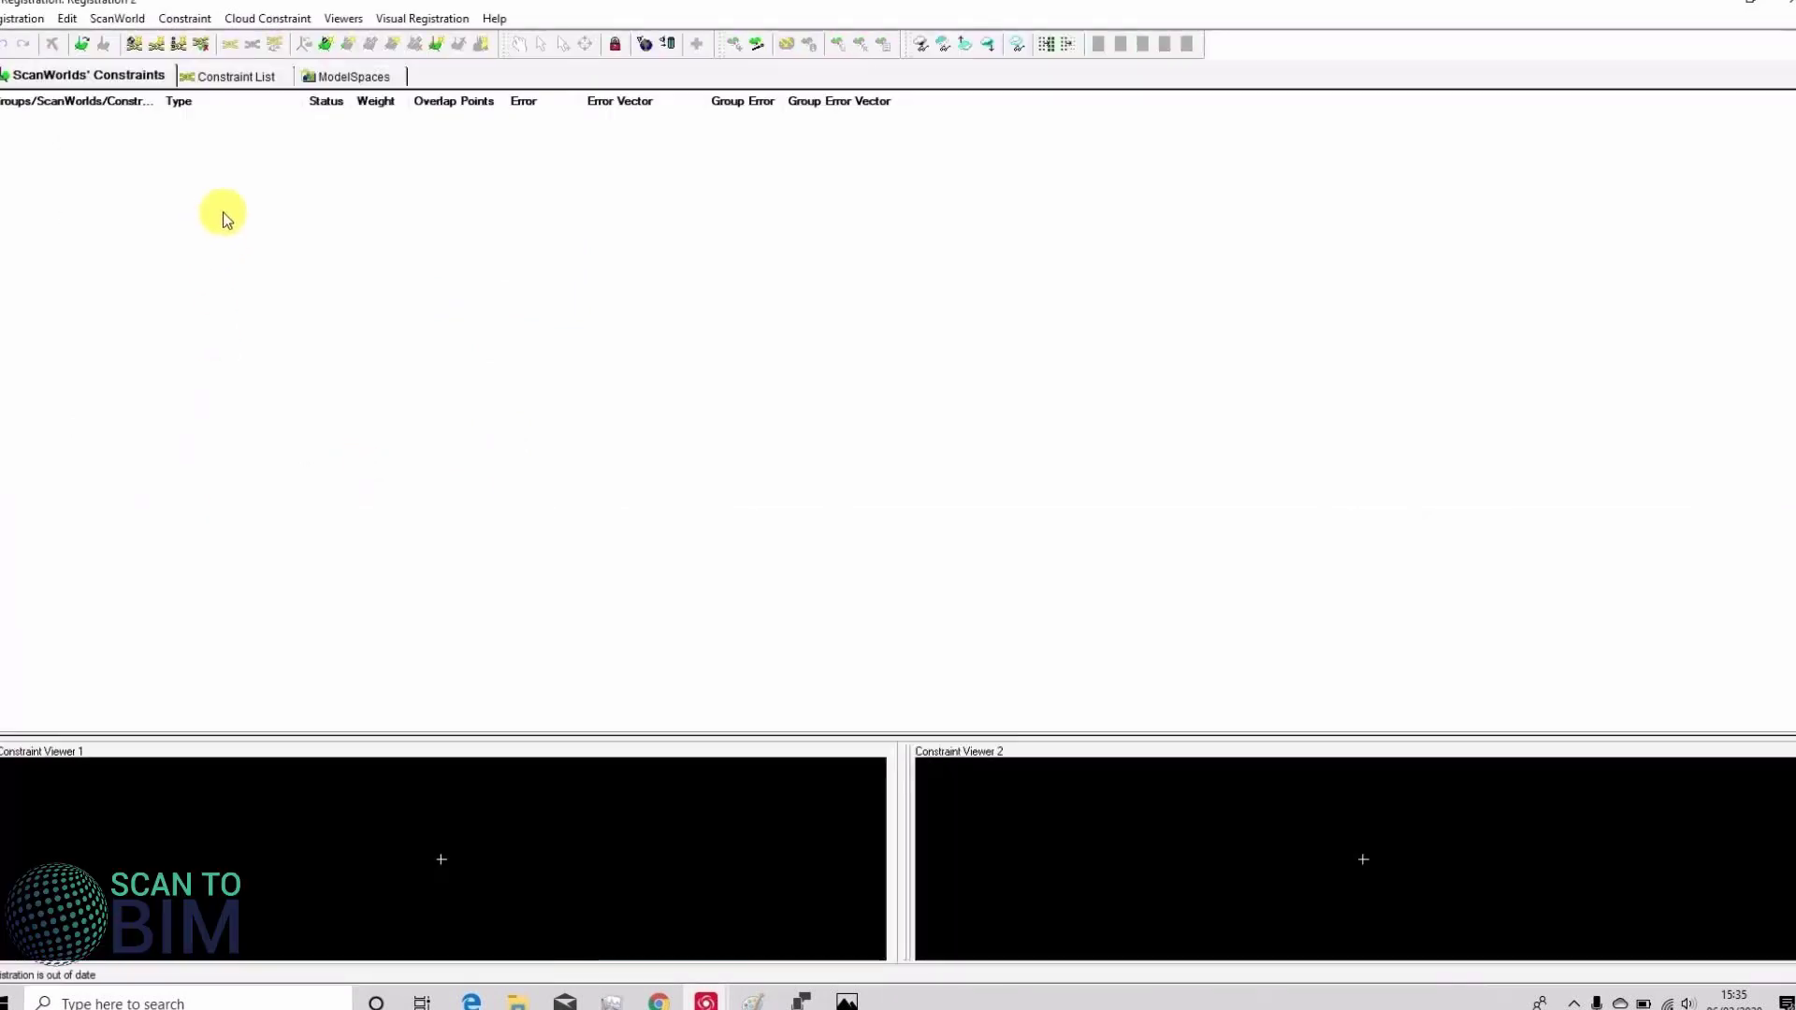
# - Add the exterior and interior registered ScanWorlds from Church_DEMO to Registration 2
pyautogui.click(119, 20)
pyautogui.click(140, 40)
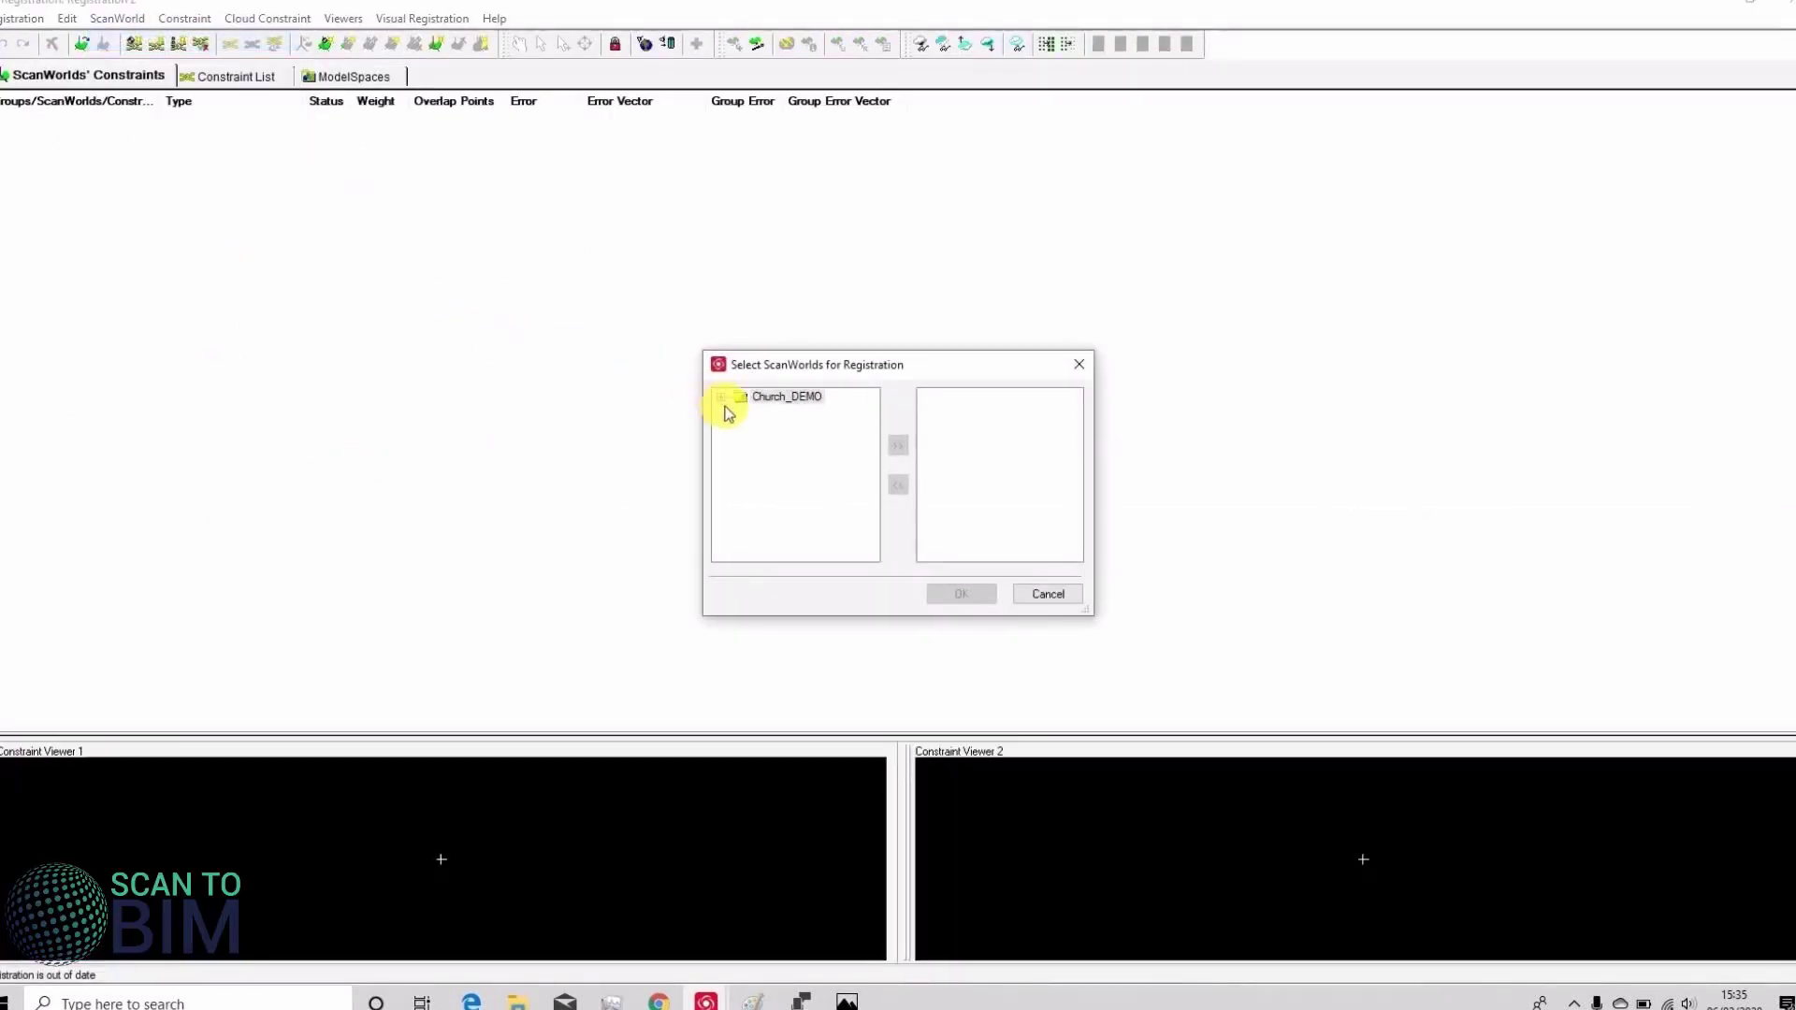
pyautogui.click(776, 399)
pyautogui.scroll(-1, 851, 430)
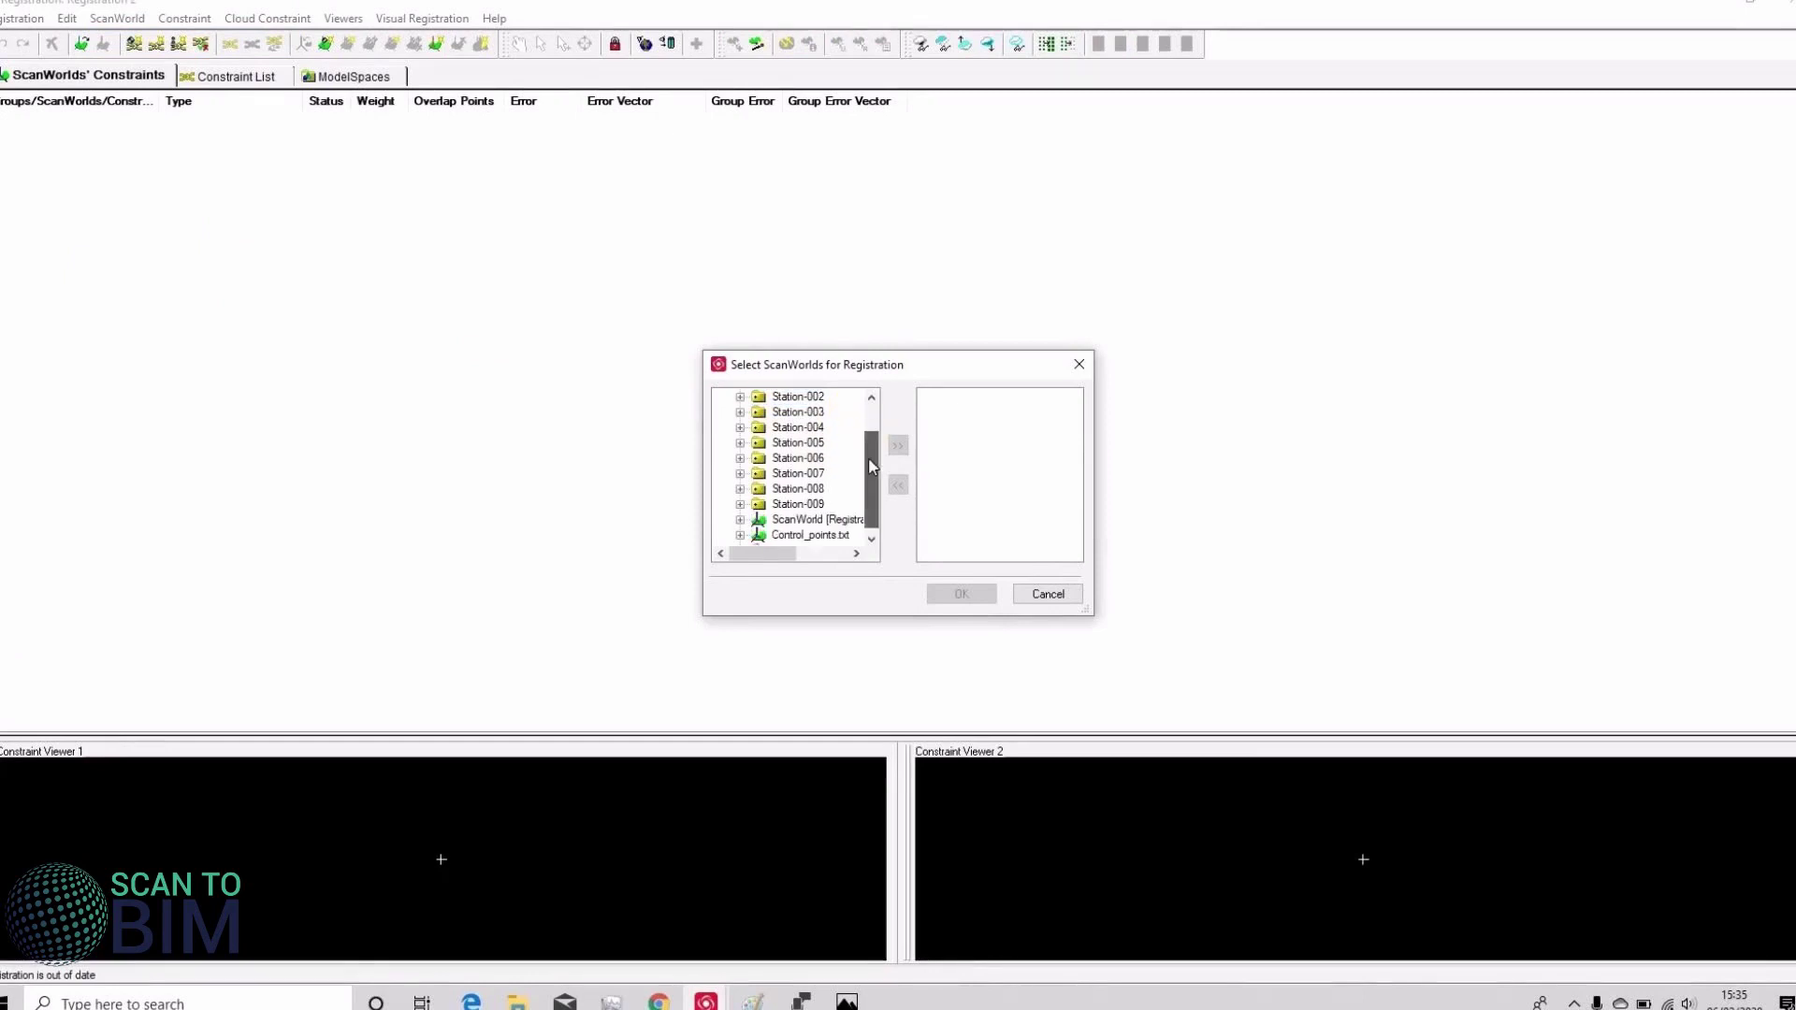
pyautogui.click(823, 505)
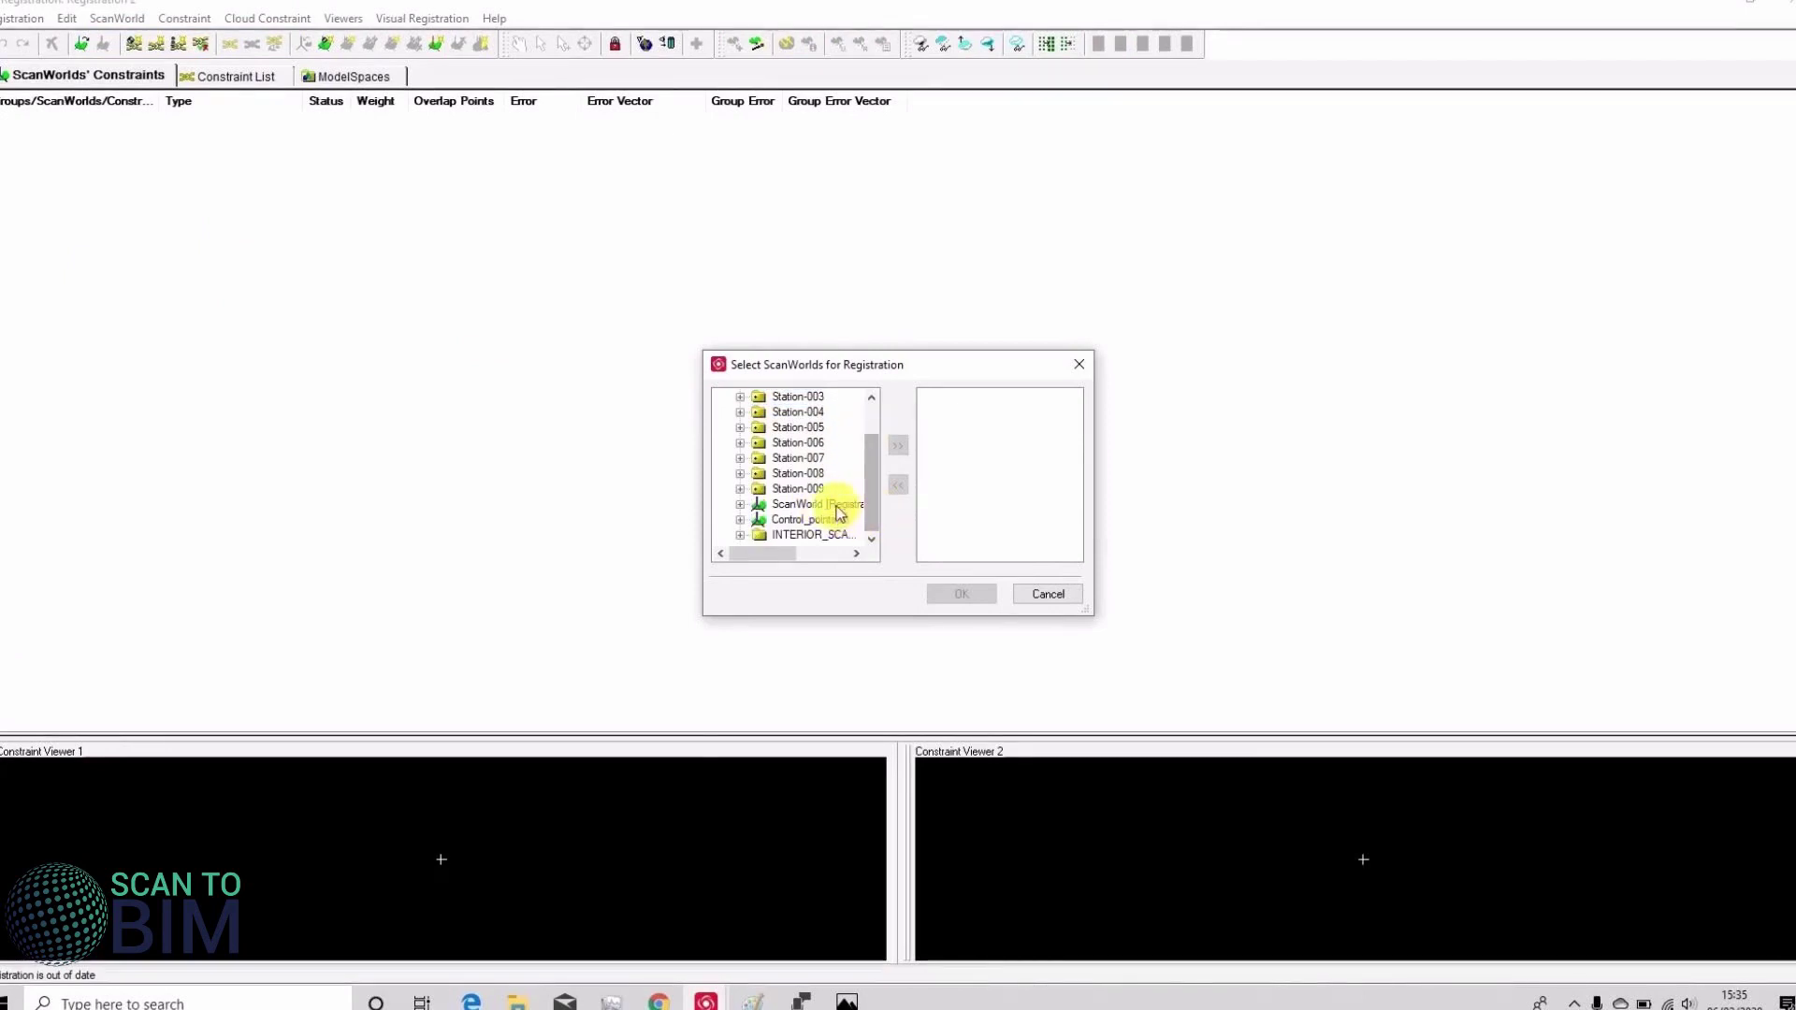
pyautogui.click(898, 447)
pyautogui.doubleClick(817, 535)
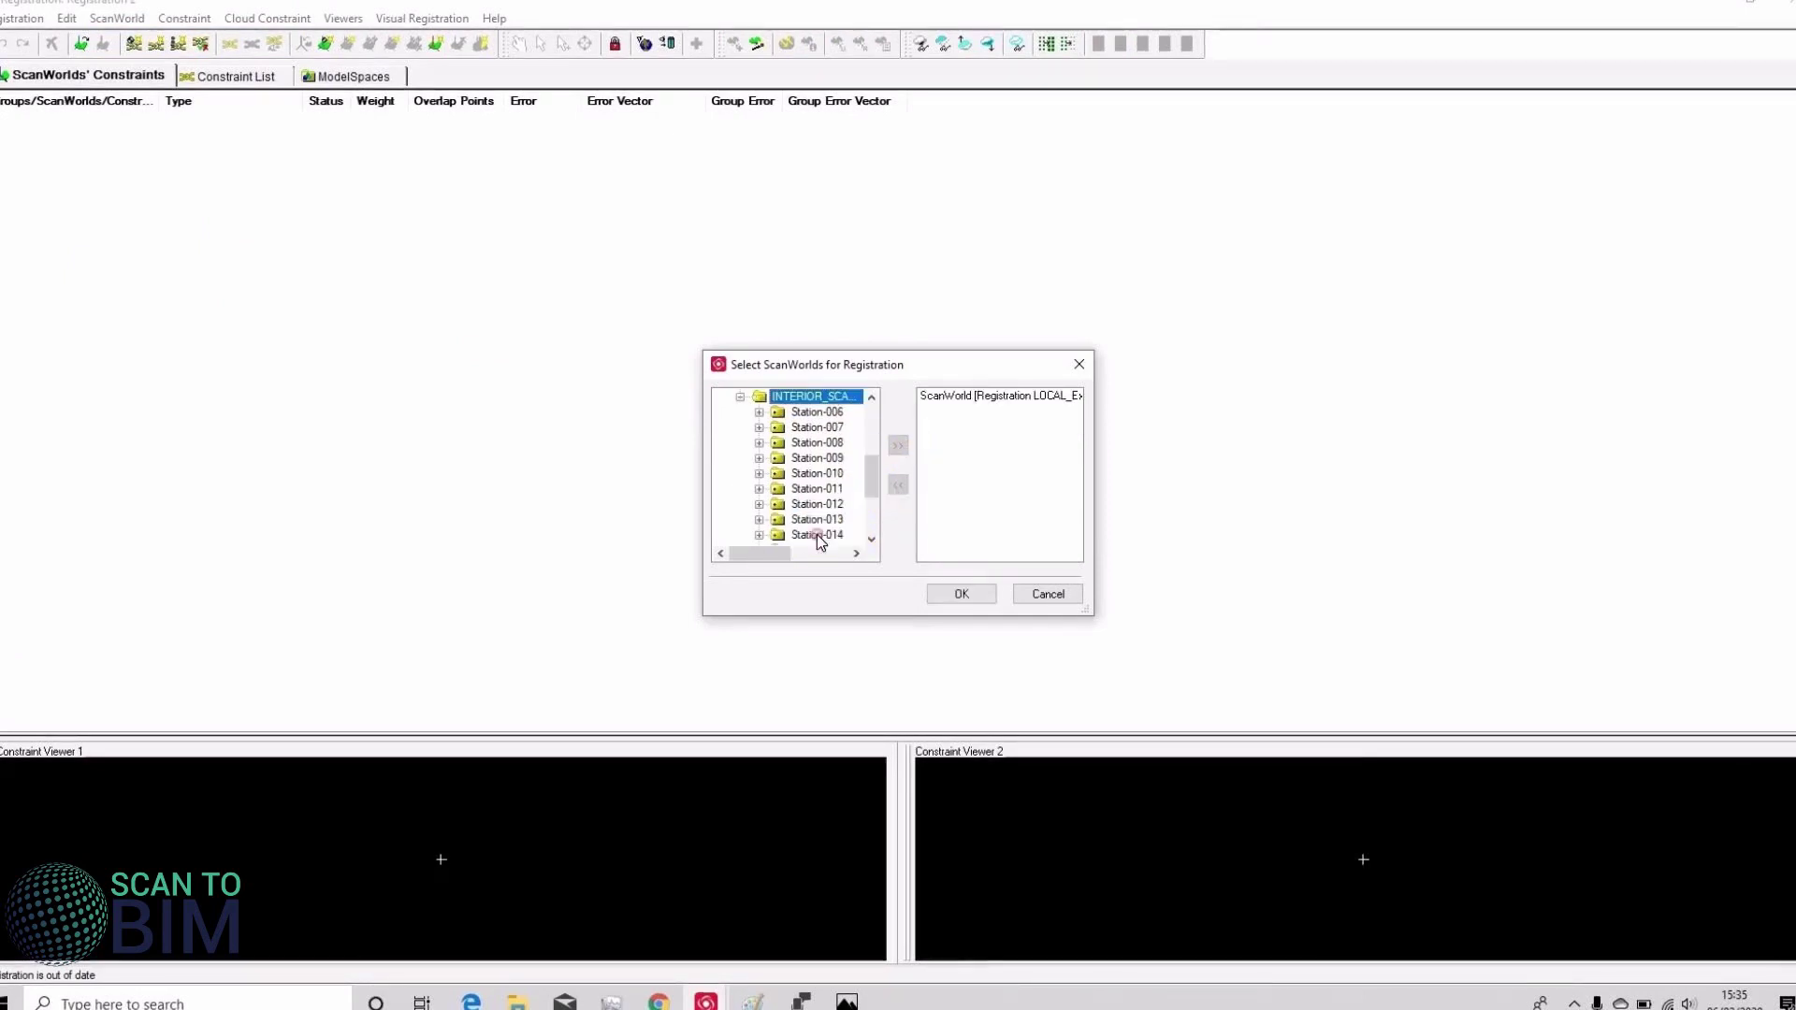
pyautogui.moveTo(873, 469); pyautogui.dragTo(870, 537)
pyautogui.click(824, 519)
pyautogui.click(898, 446)
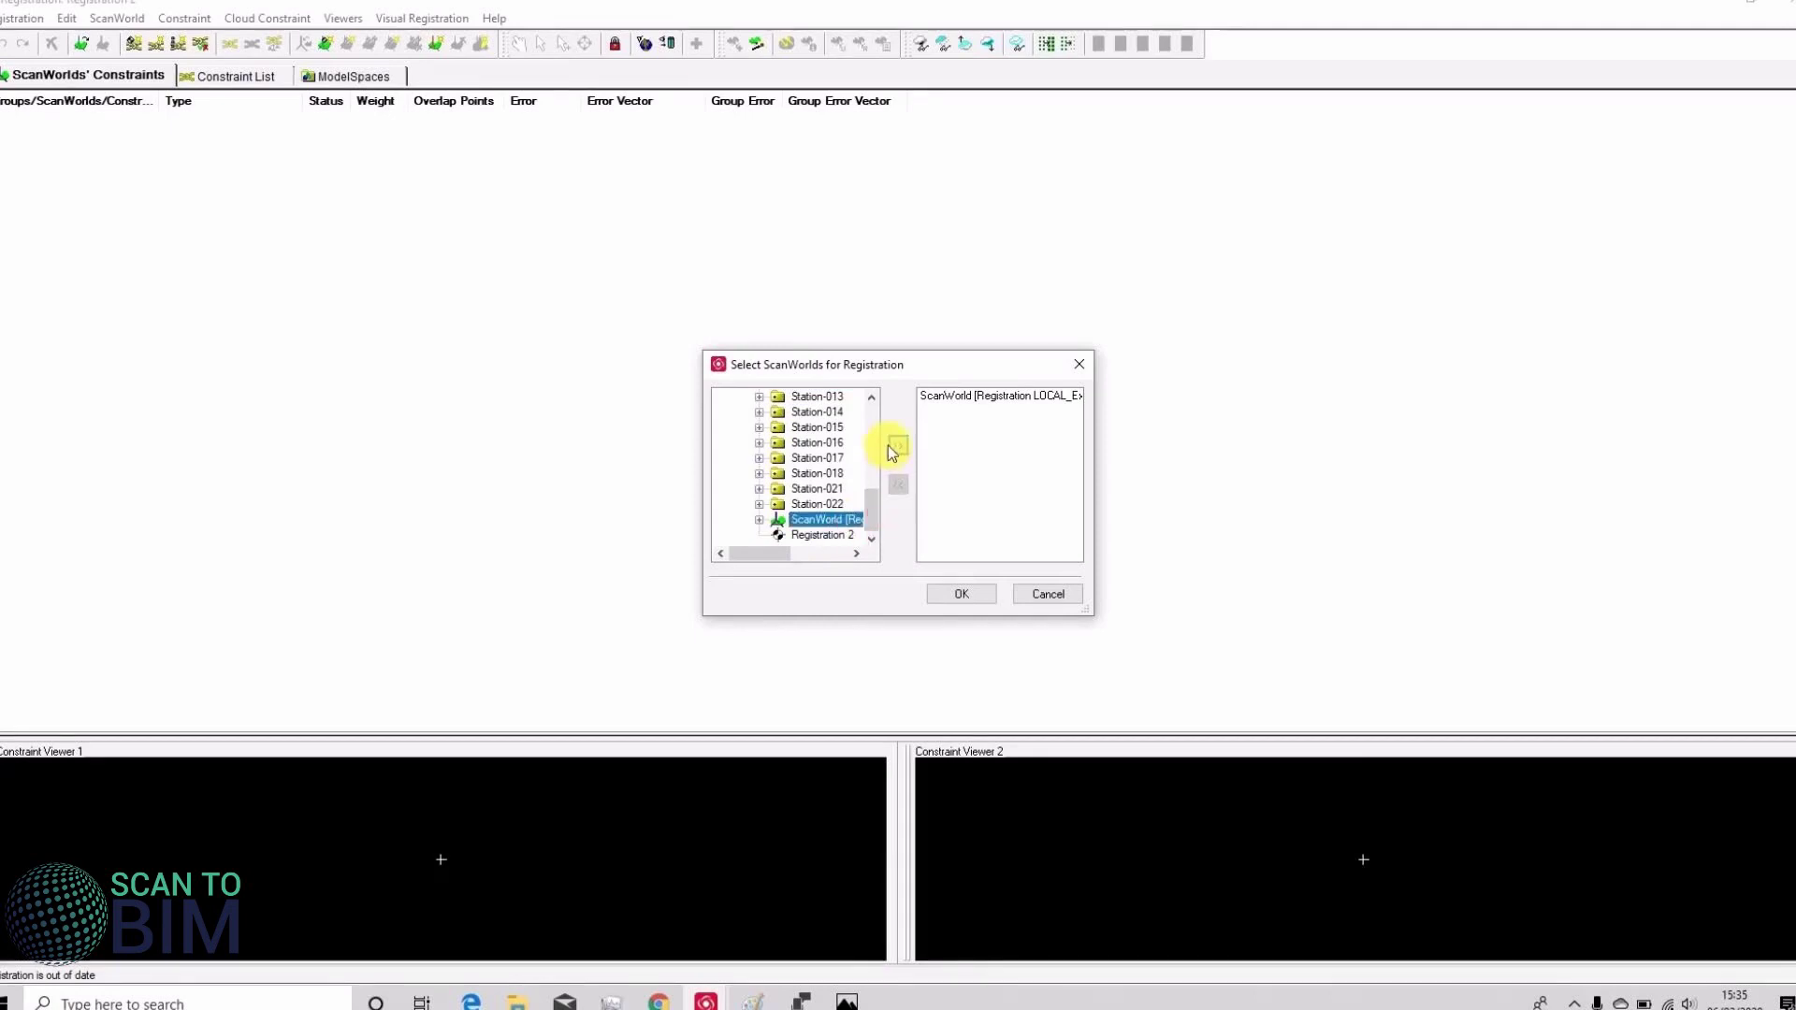
pyautogui.click(963, 597)
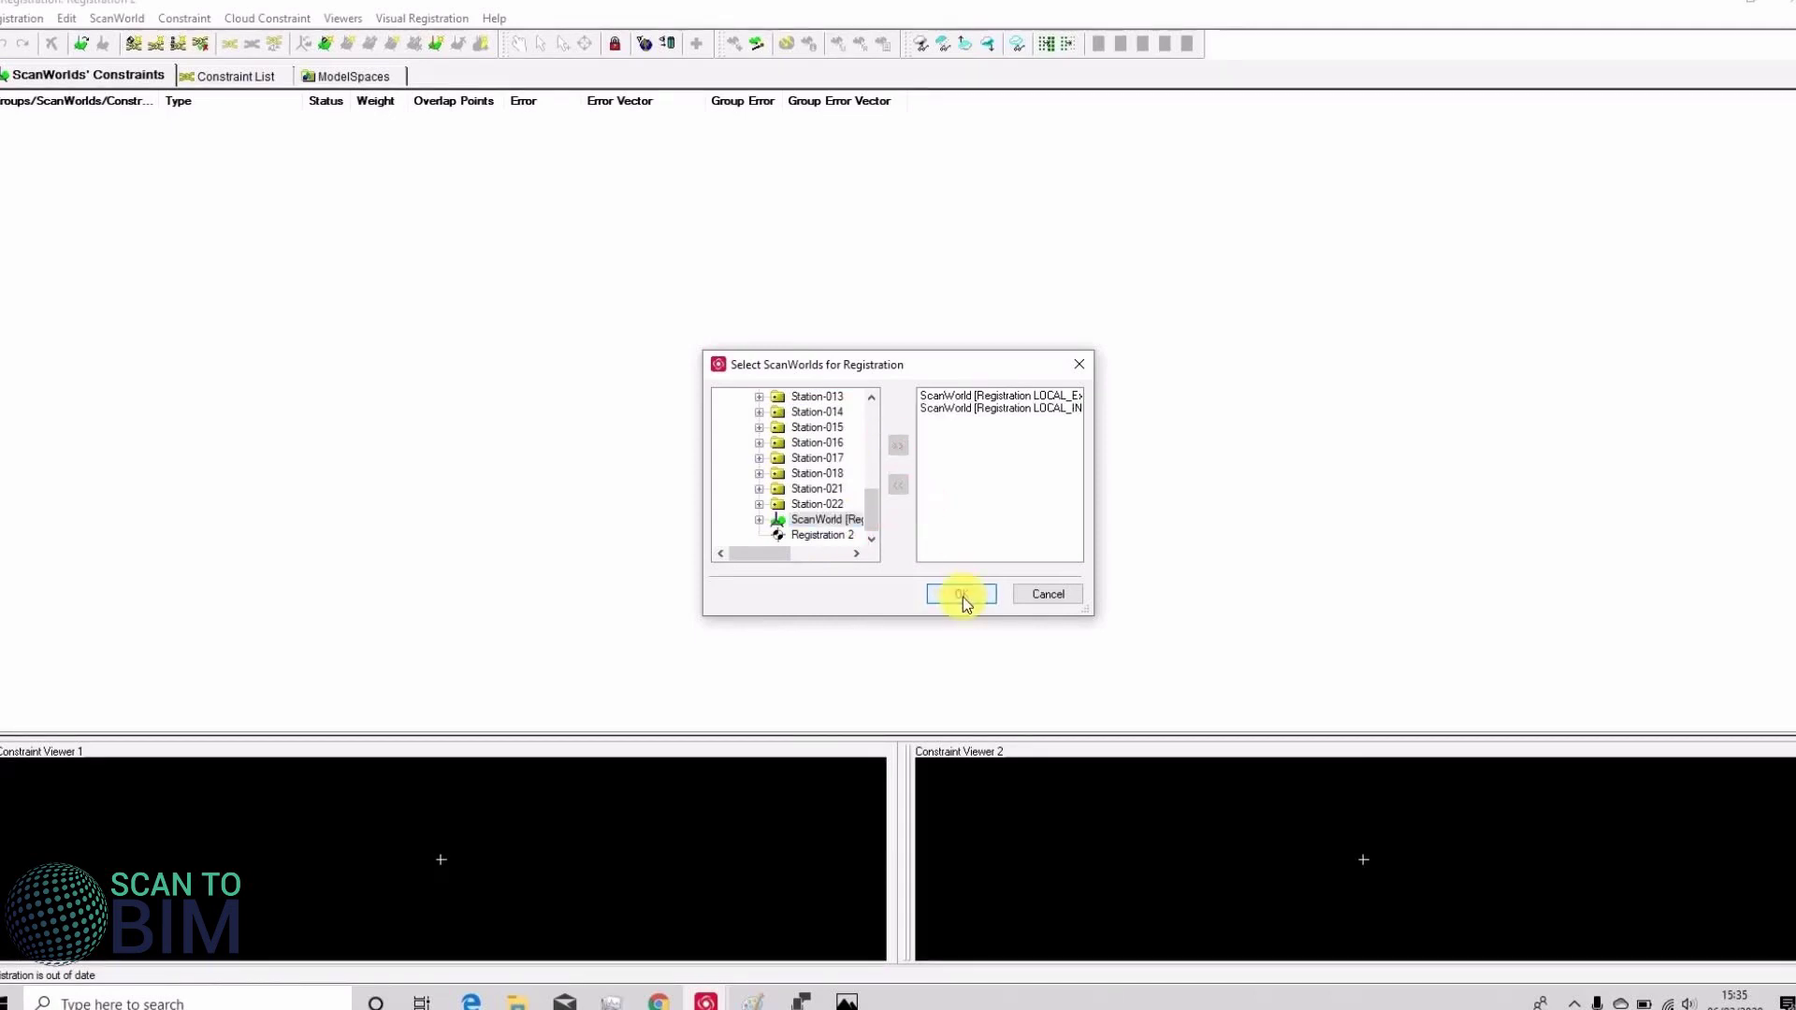
# - Auto-add constraints between the two ScanWorlds and register them
pyautogui.click(191, 19)
pyautogui.click(217, 62)
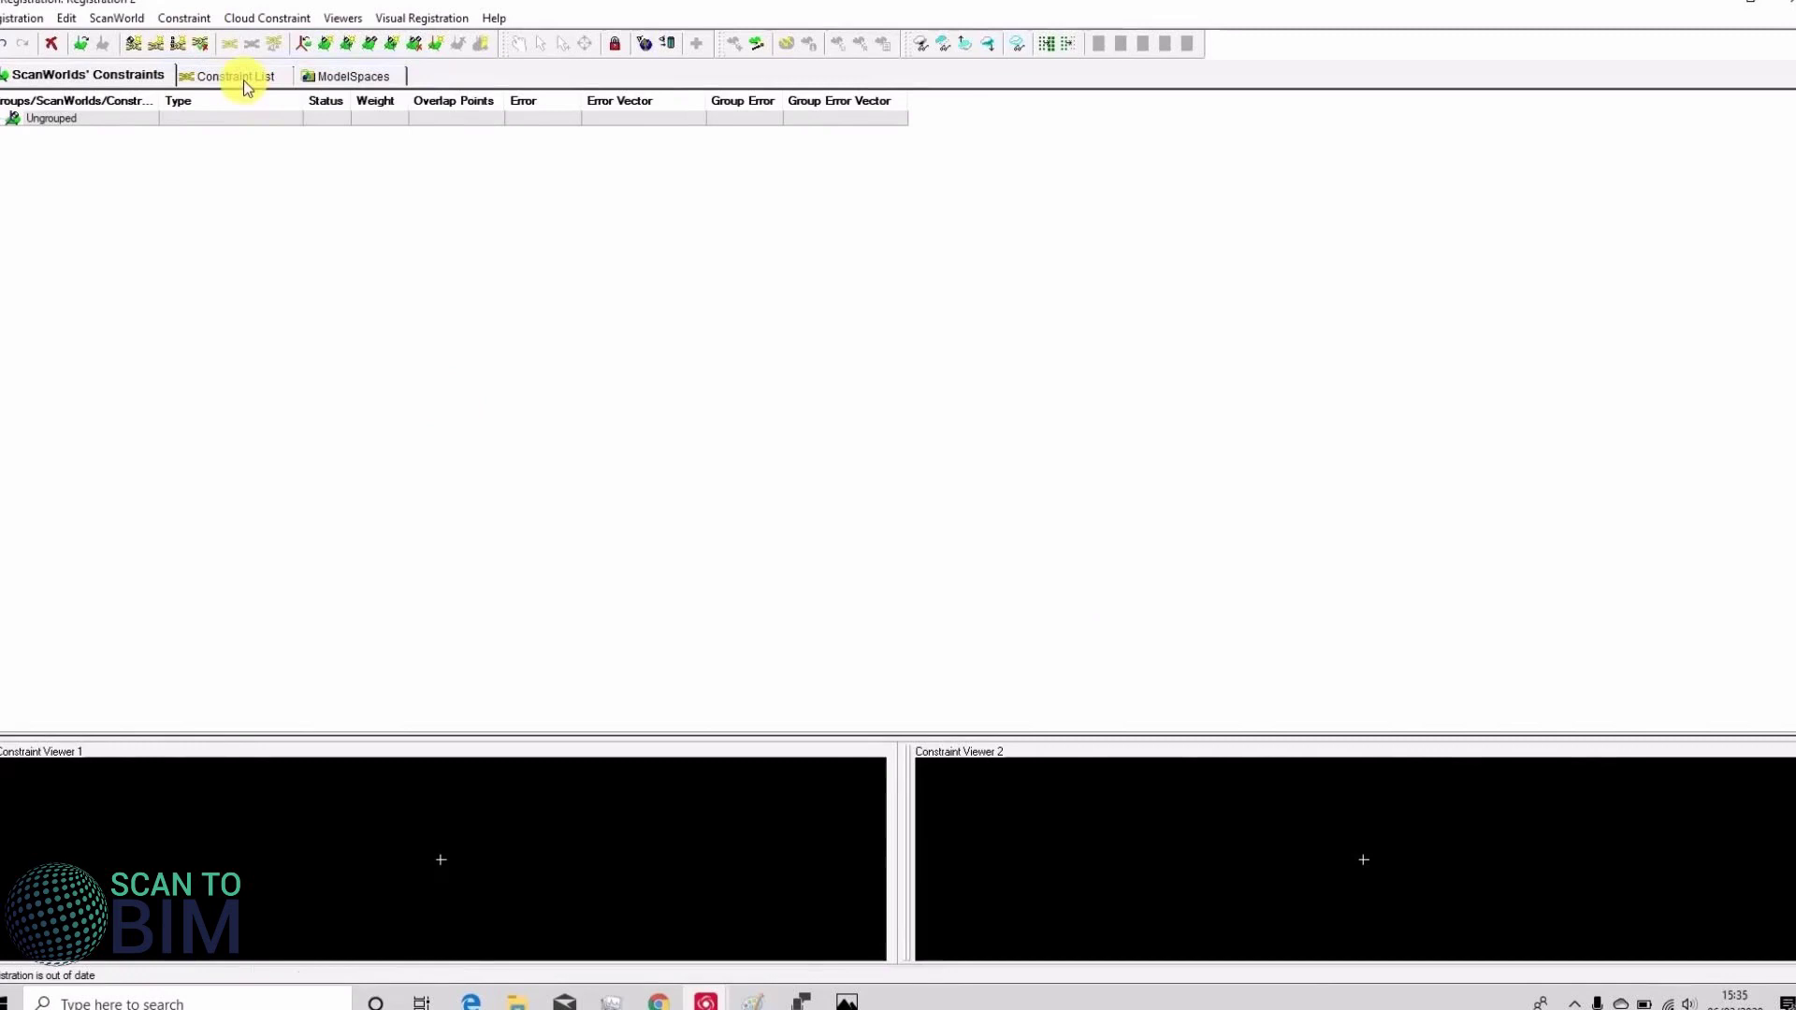
pyautogui.click(240, 76)
pyautogui.click(21, 18)
pyautogui.click(94, 258)
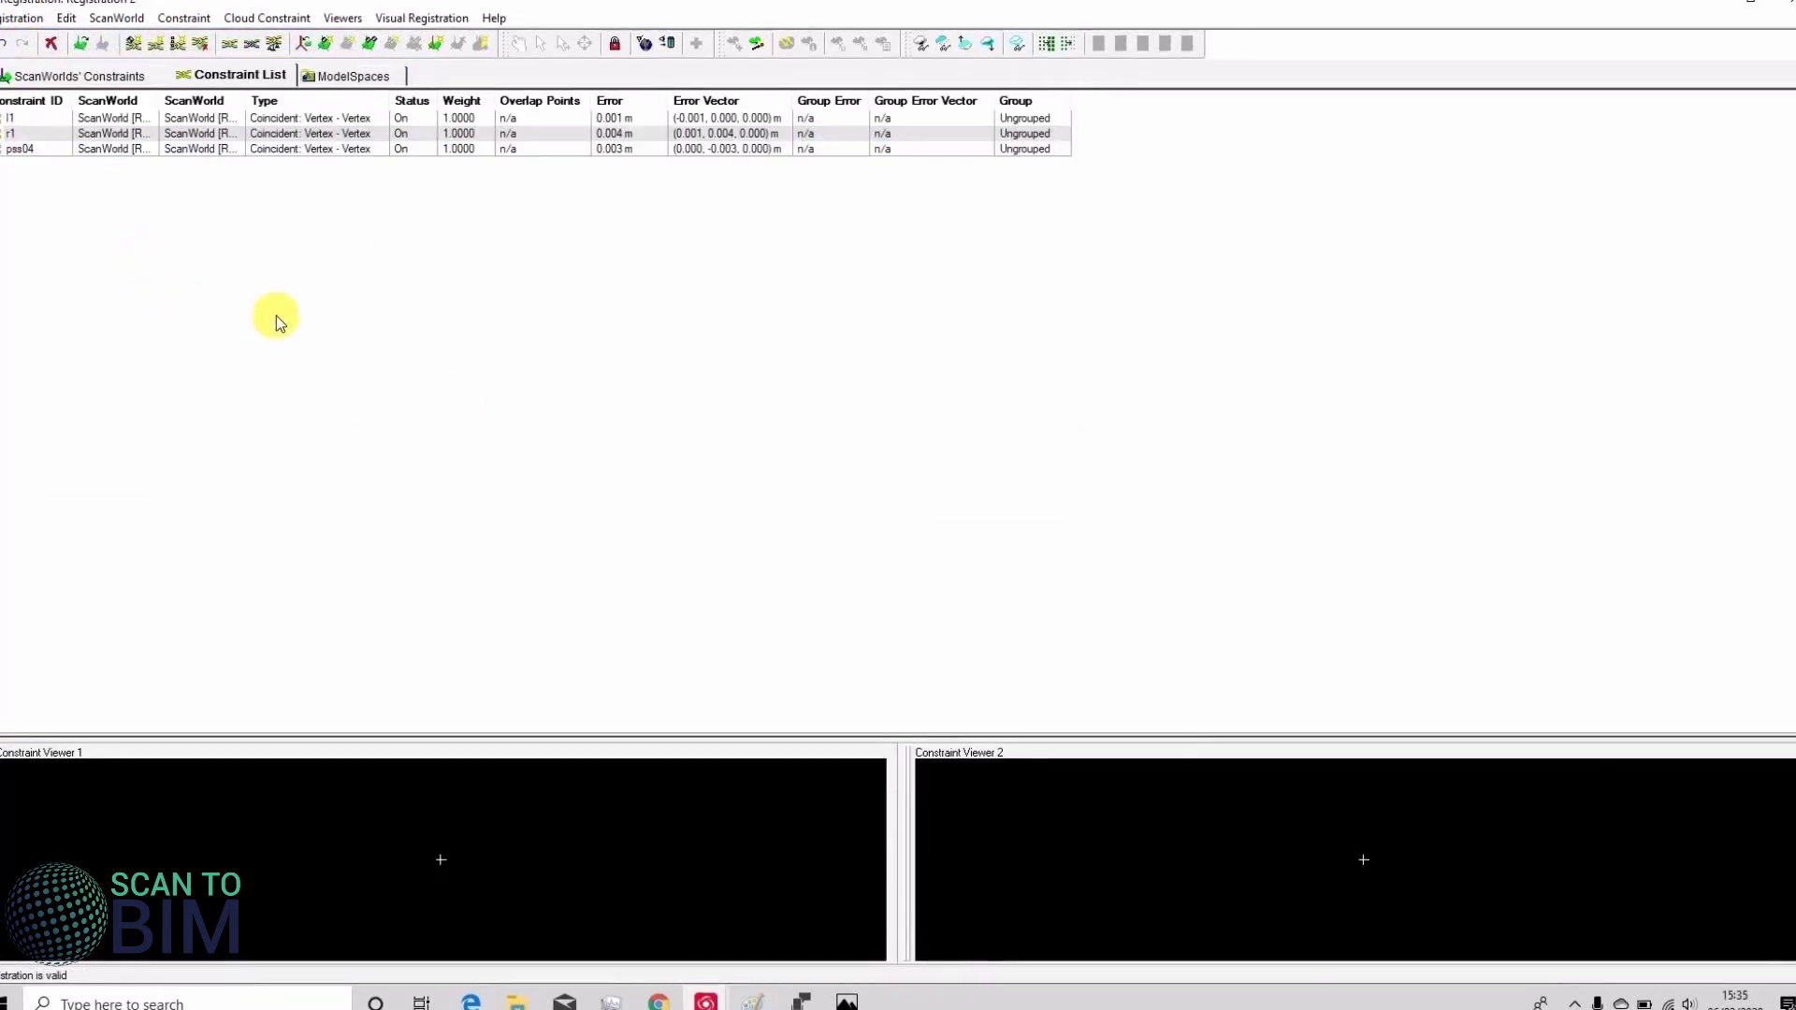
pyautogui.click(88, 74)
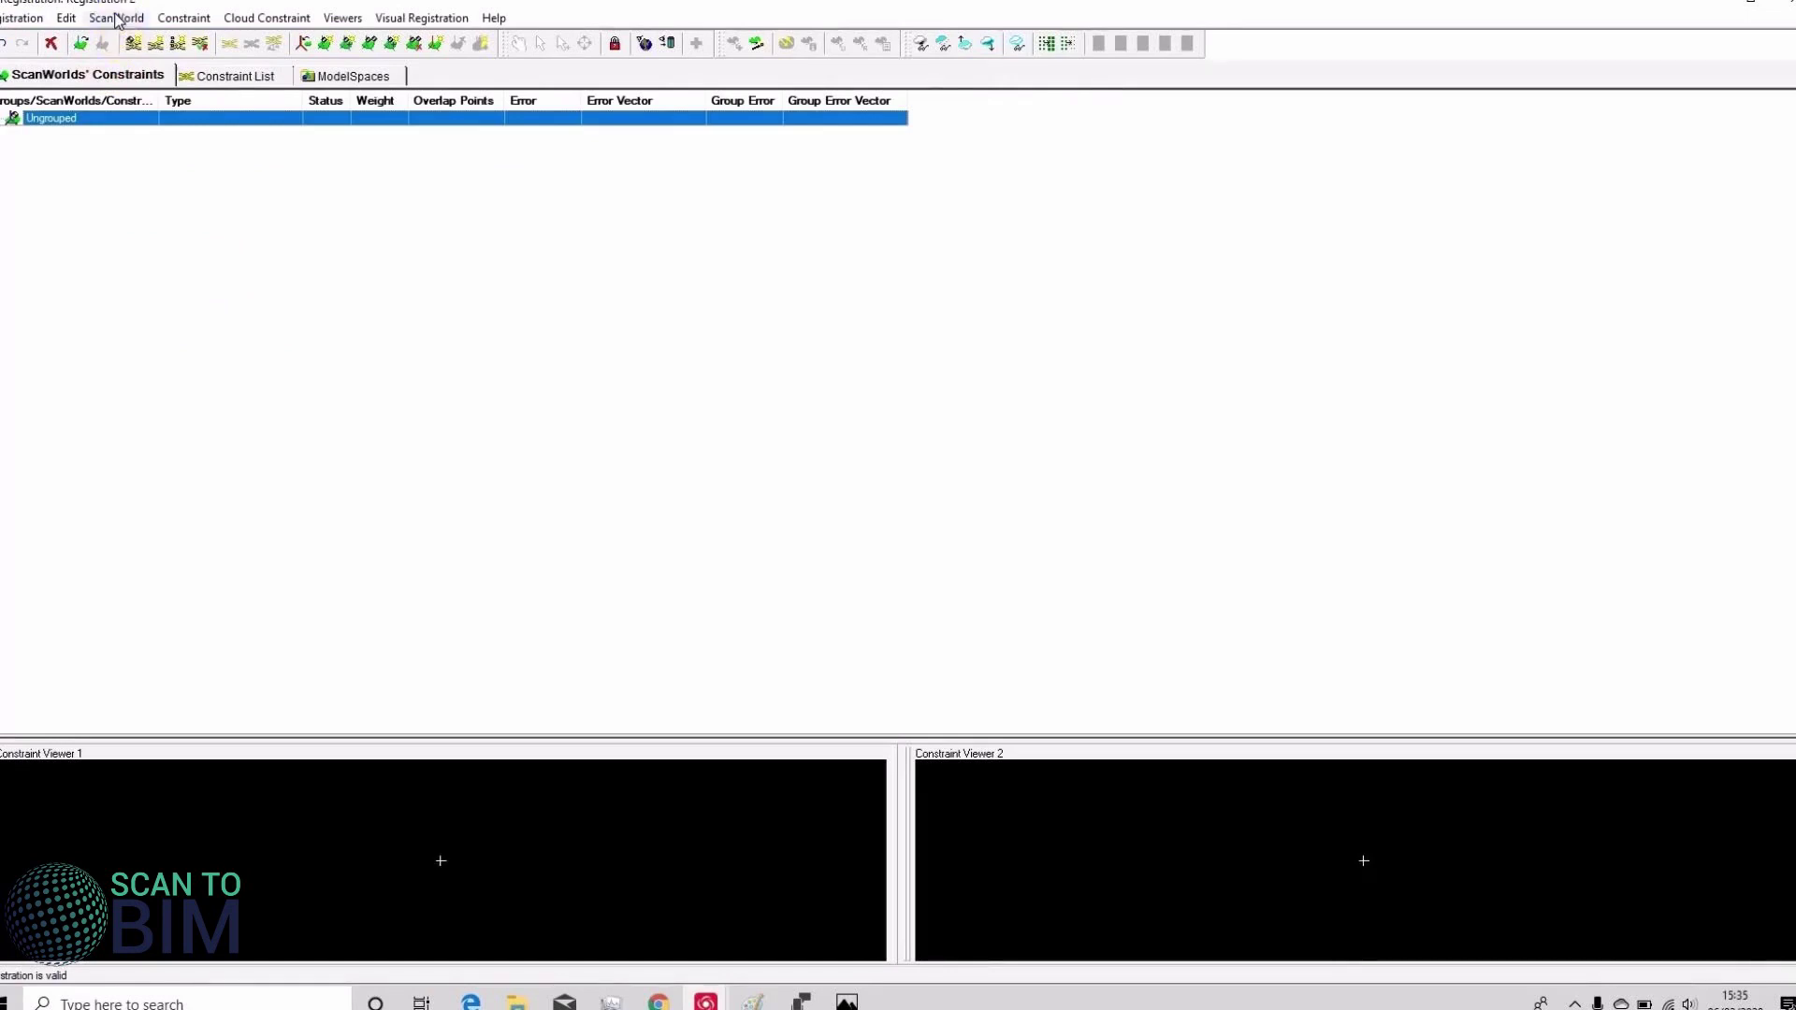
# - Add the Control_points.txt ScanWorld to Registration 2
pyautogui.click(117, 19)
pyautogui.click(140, 38)
pyautogui.doubleClick(761, 396)
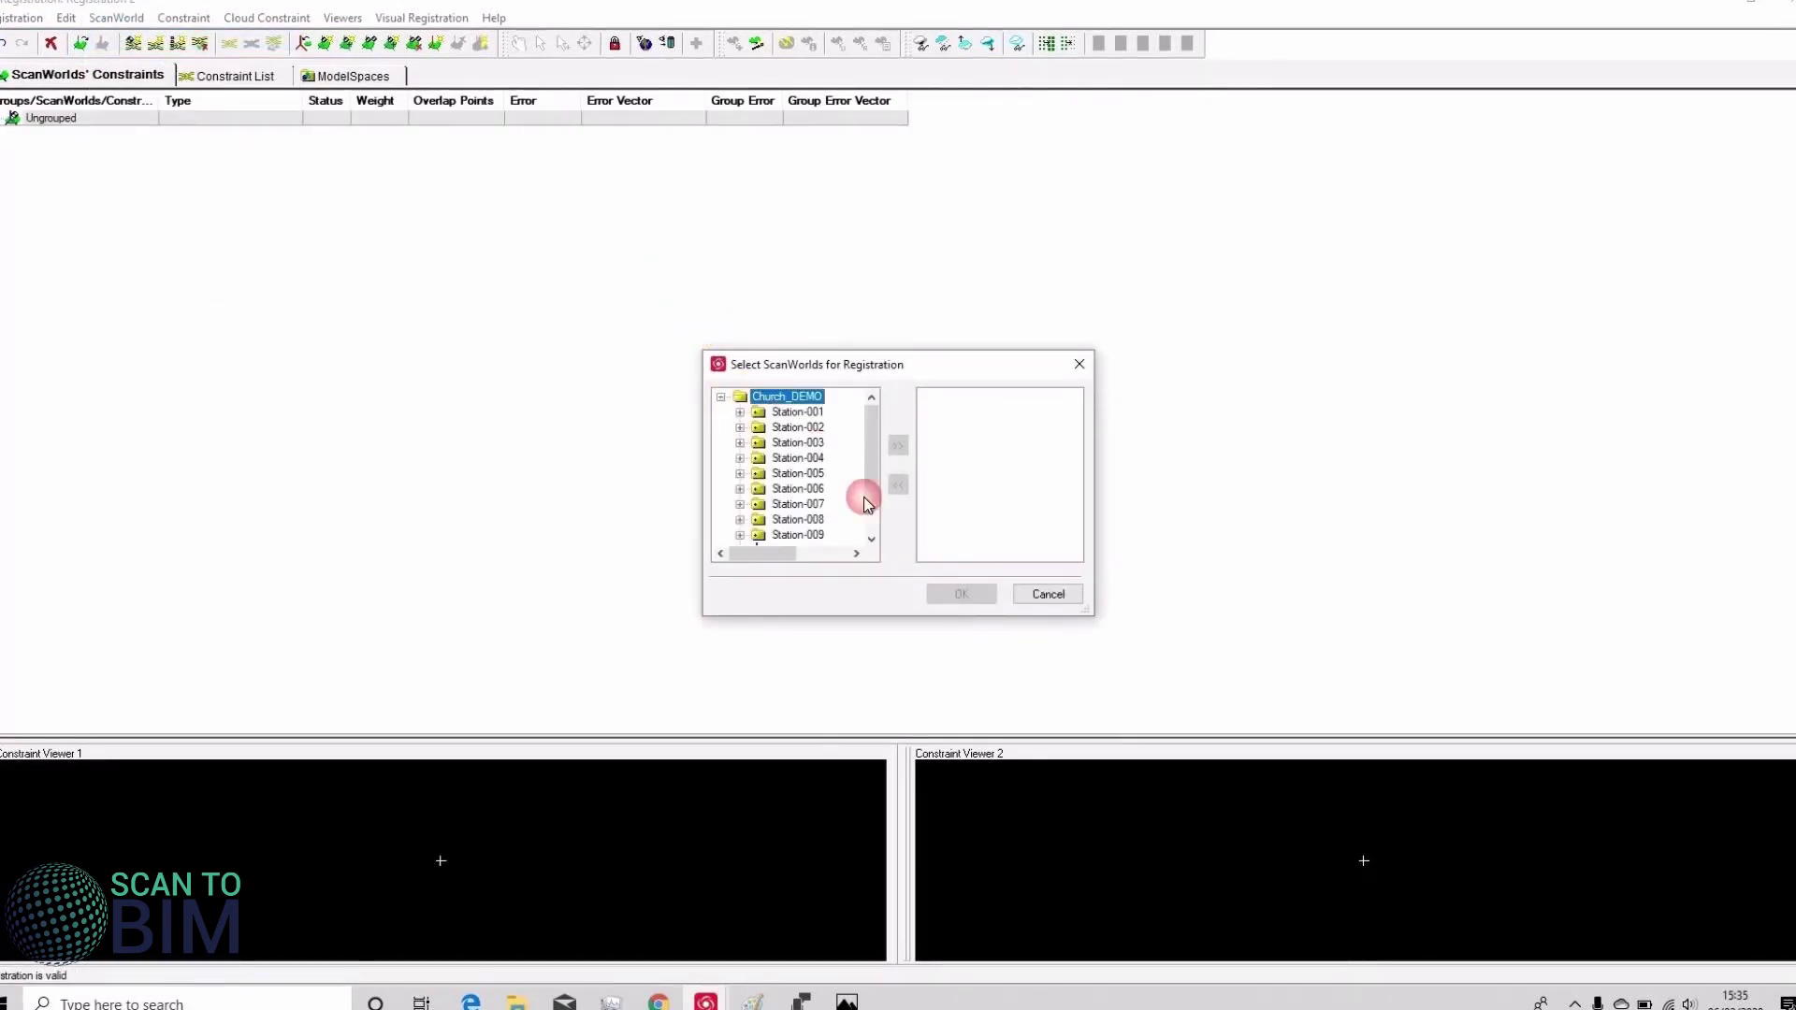
pyautogui.click(868, 499)
pyautogui.click(818, 505)
pyautogui.click(897, 445)
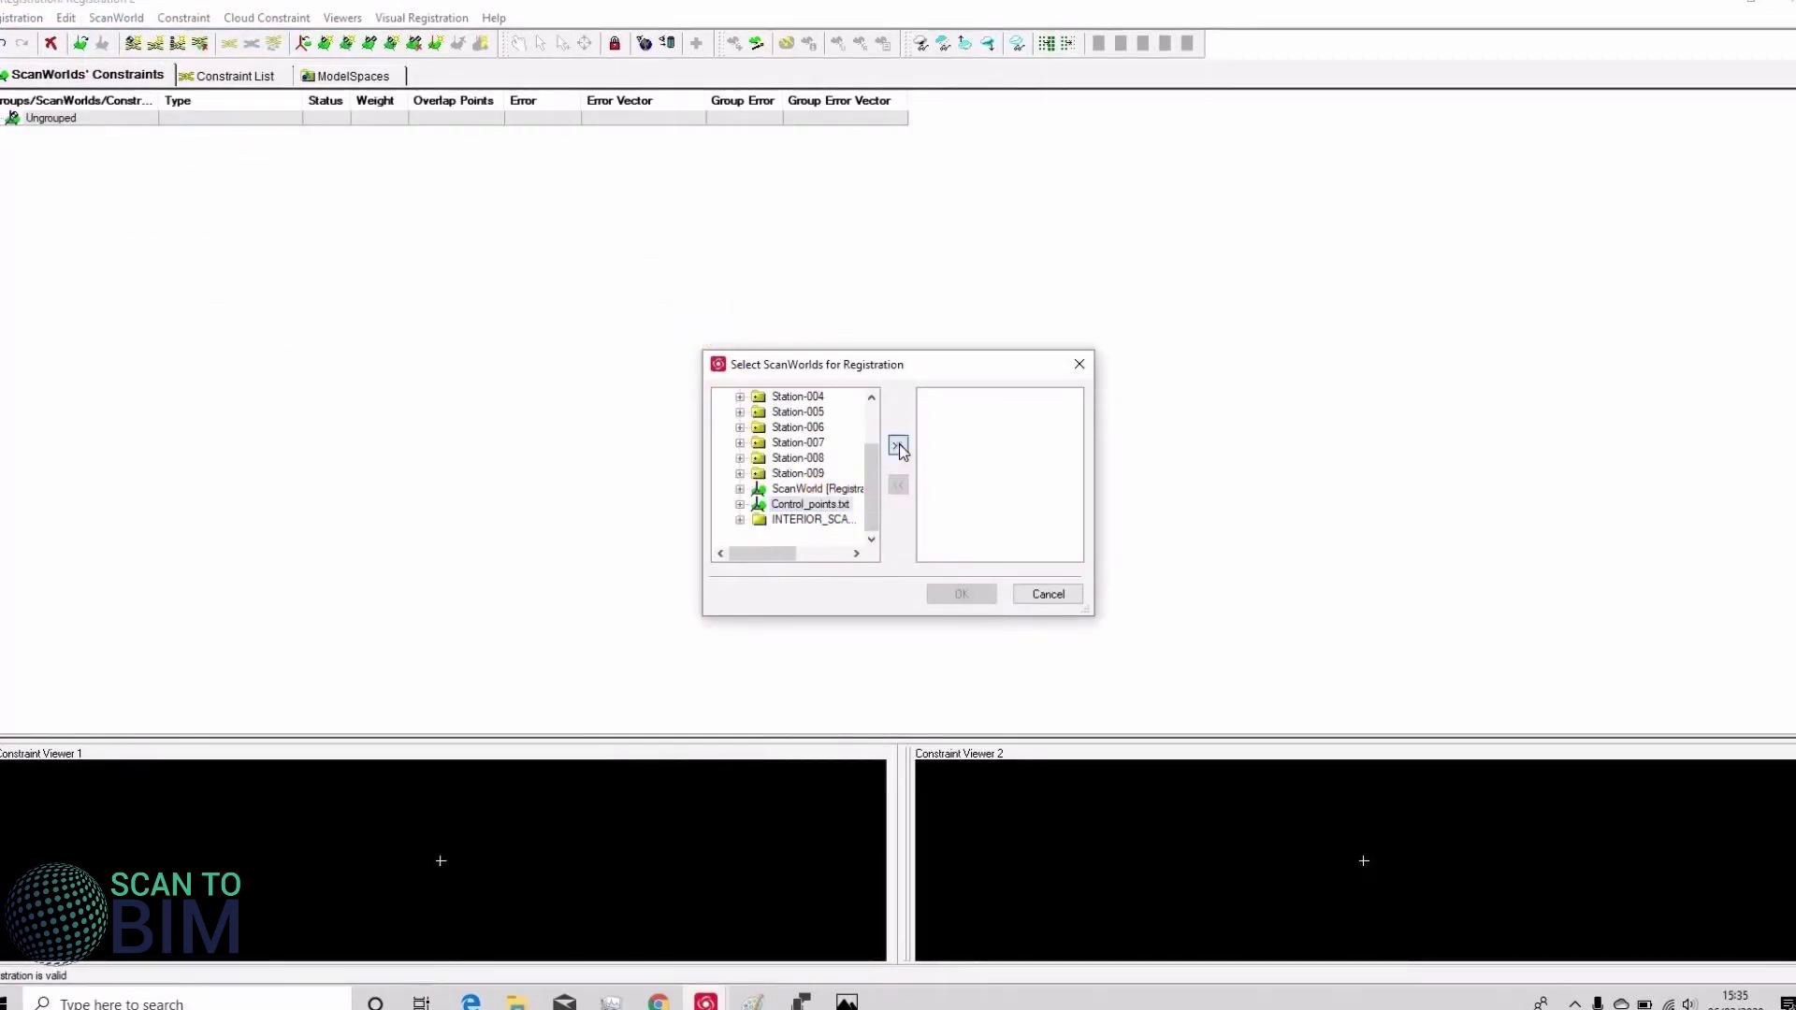
pyautogui.click(961, 594)
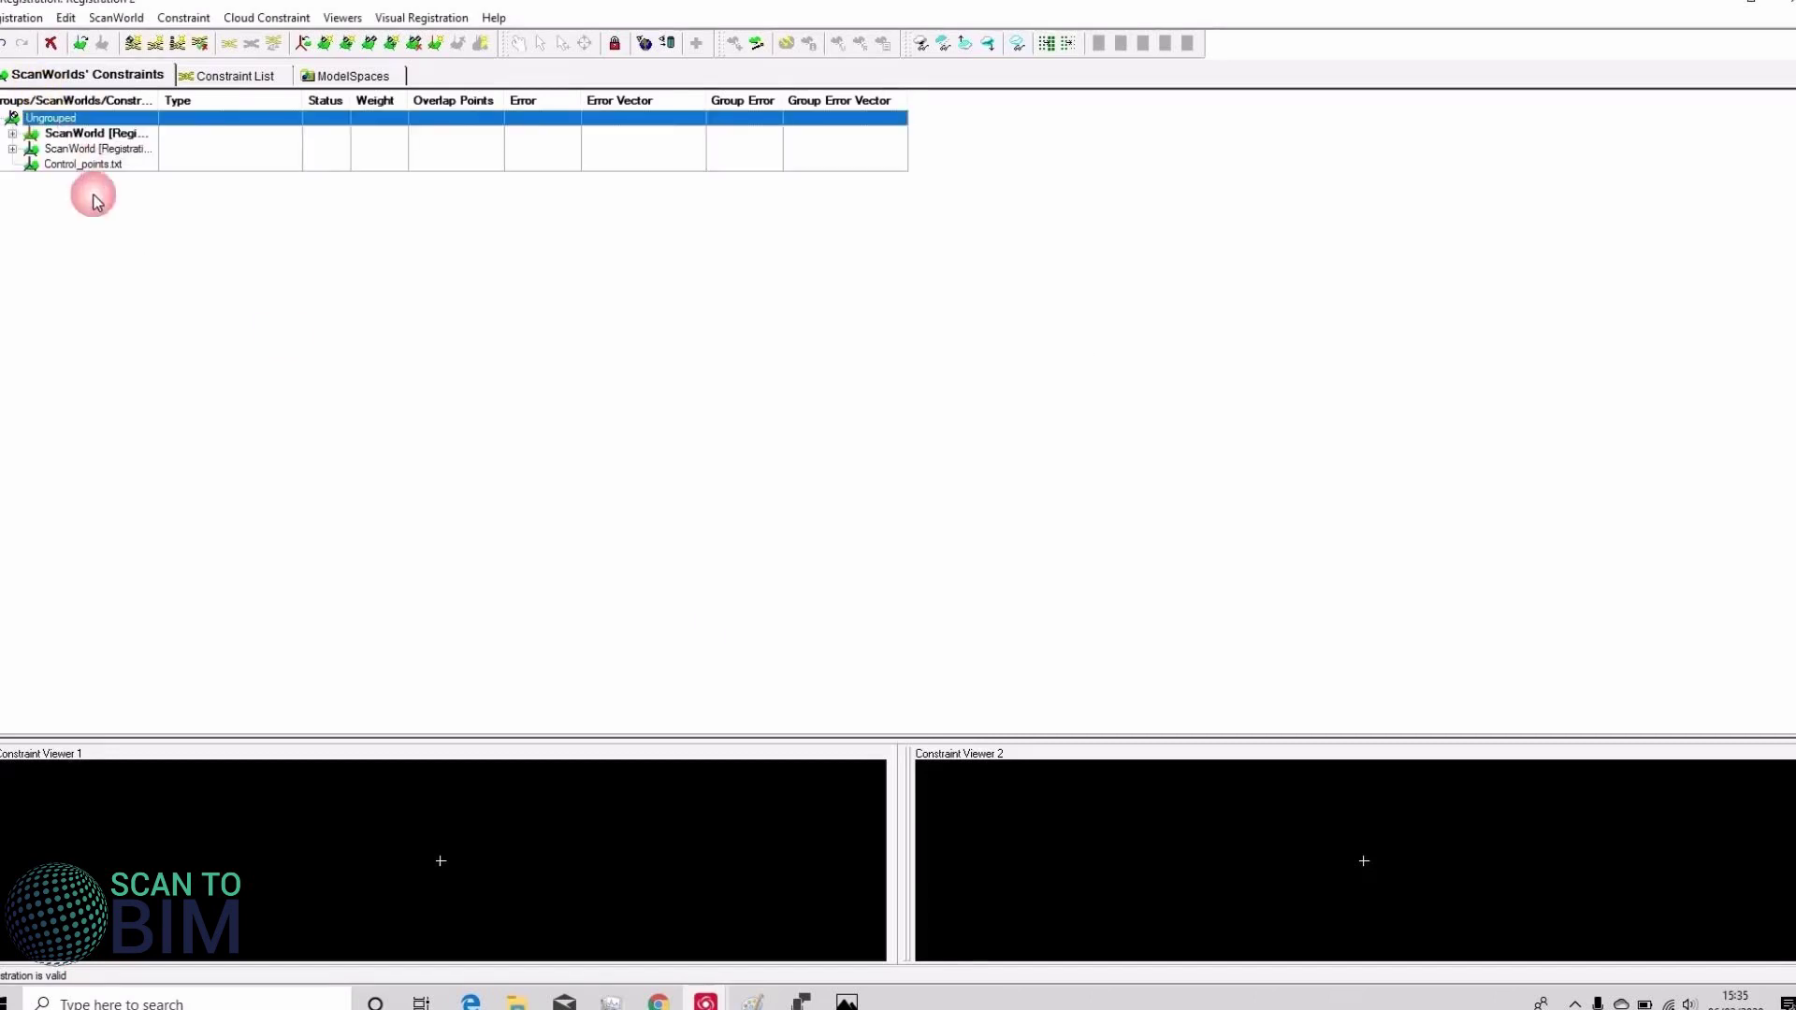
# - Make Control_points.txt the home ScanWorld, auto-add constraints, re-register, and widen the name column
pyautogui.rightClick(81, 164)
pyautogui.click(215, 524)
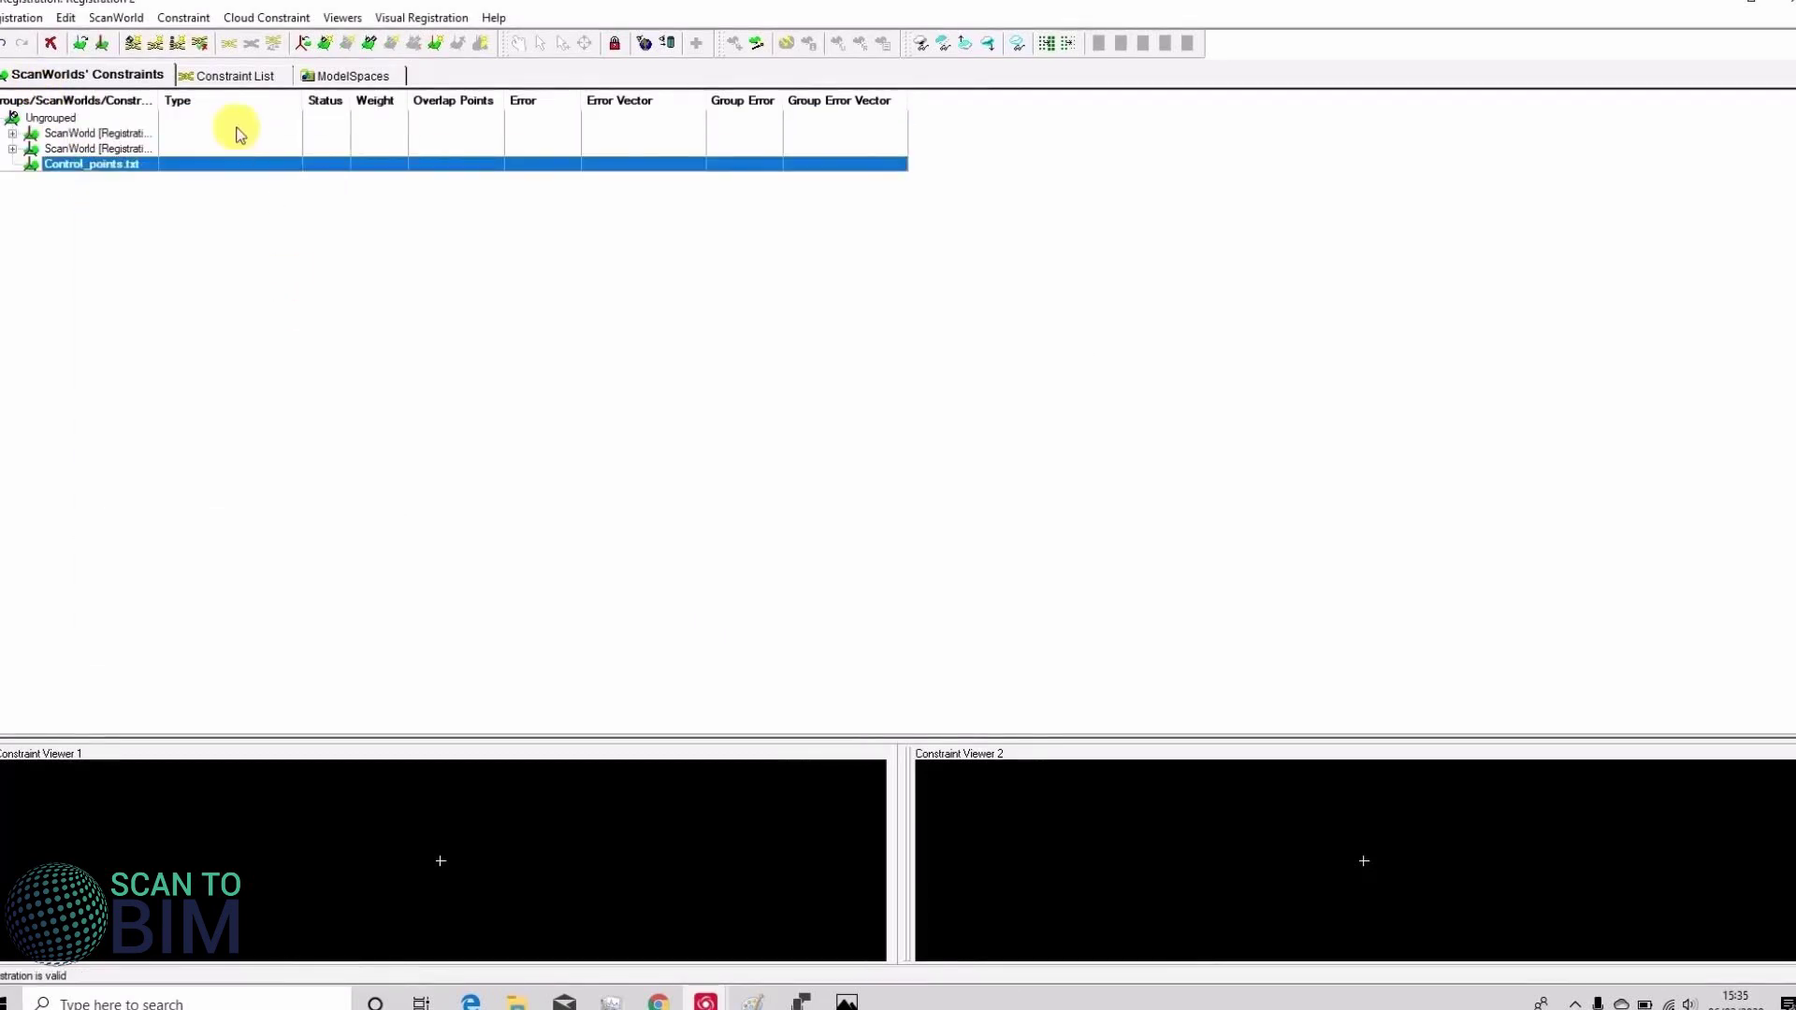
pyautogui.click(221, 76)
pyautogui.click(184, 19)
pyautogui.click(201, 59)
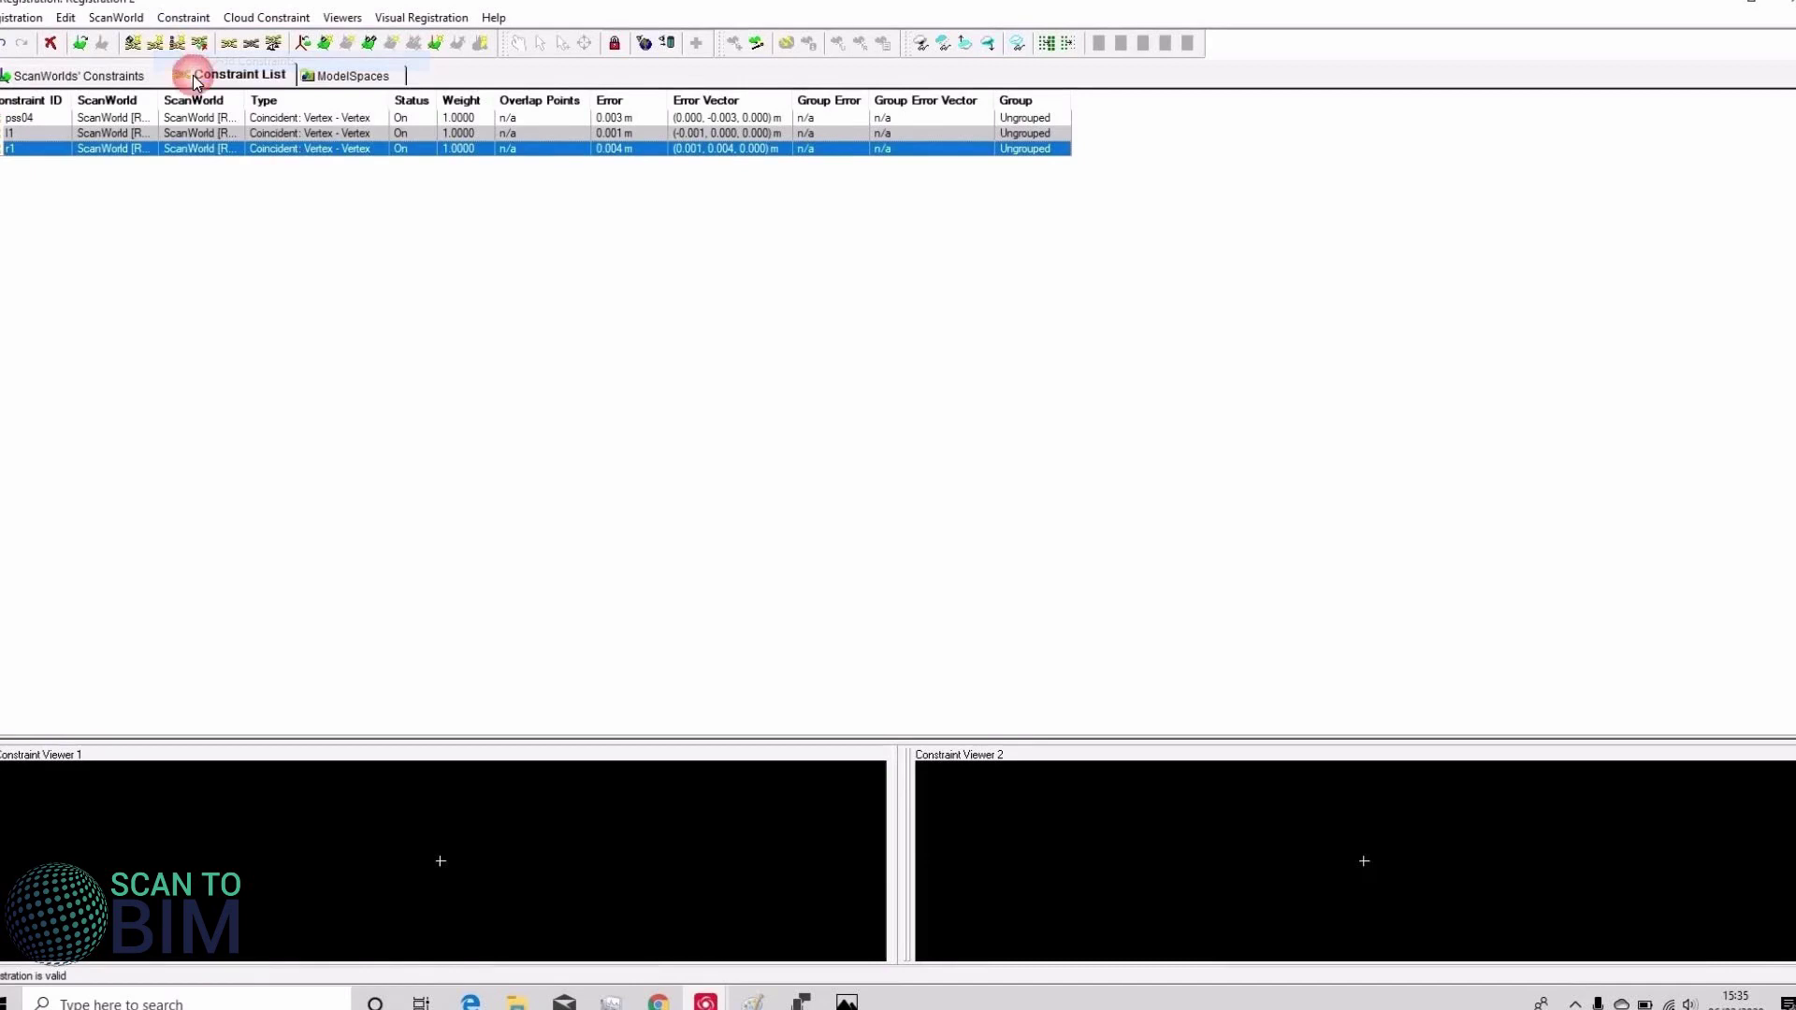
pyautogui.click(9, 21)
pyautogui.click(13, 37)
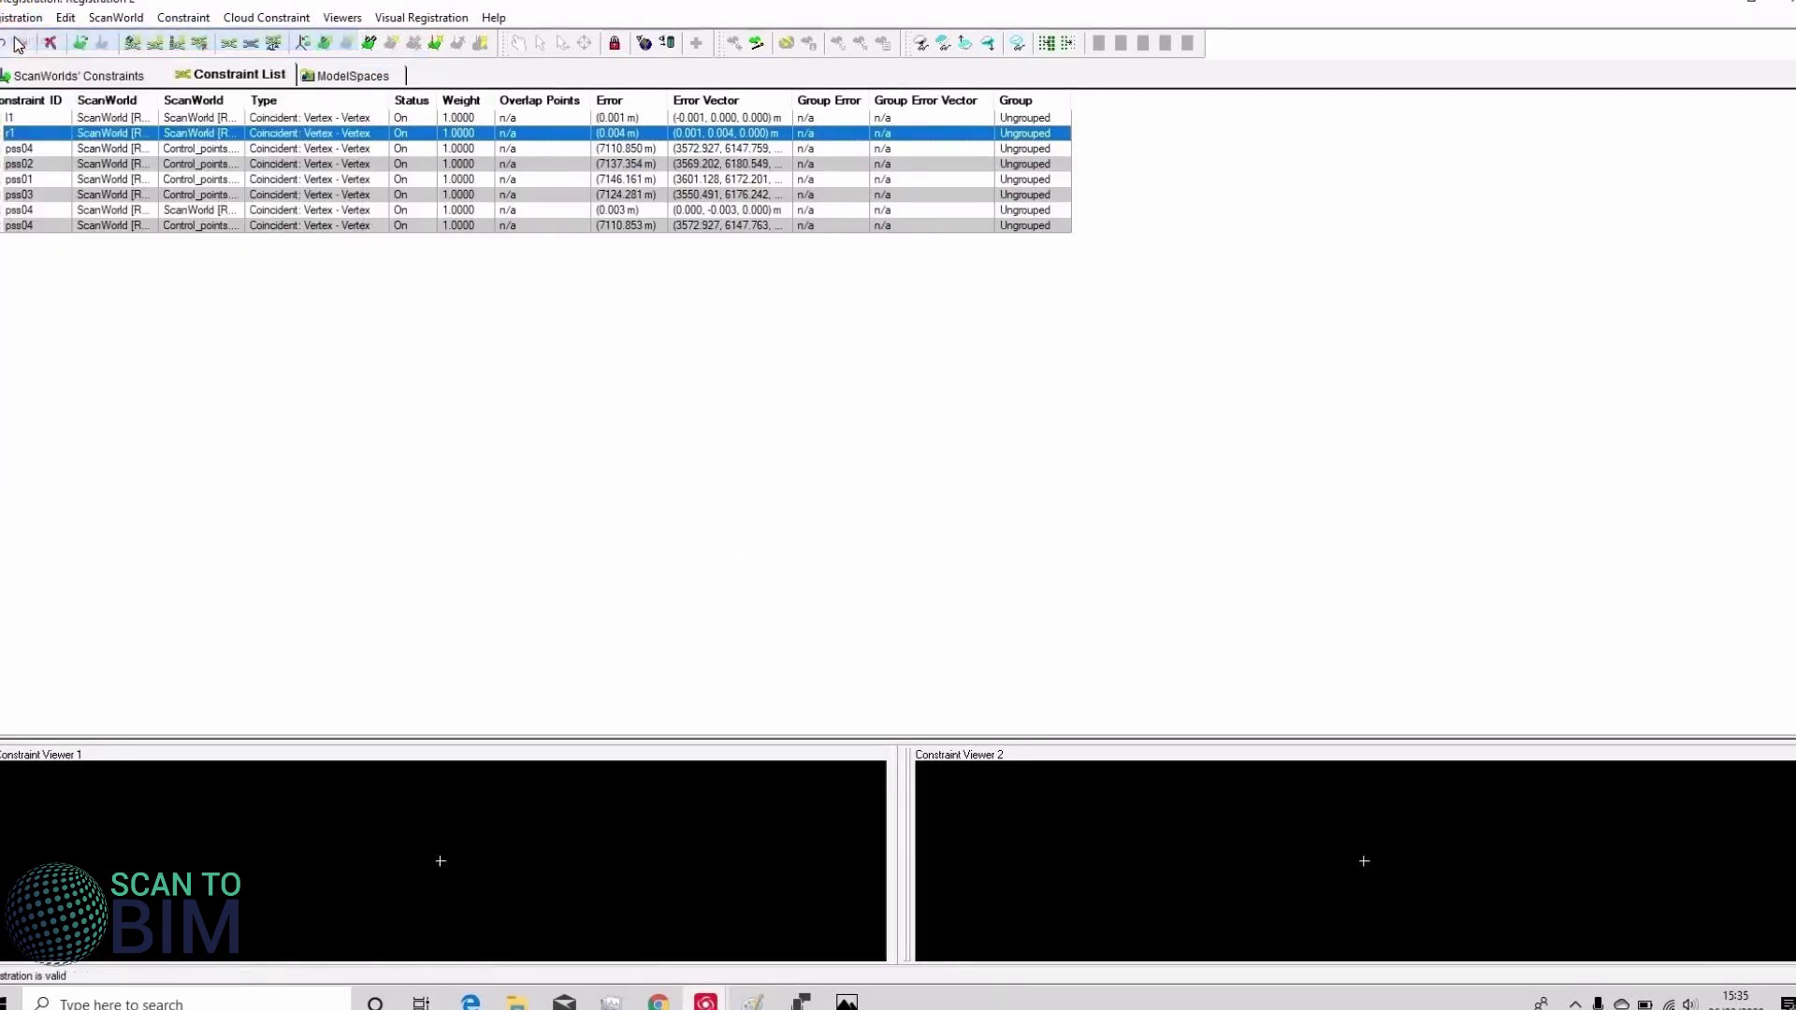
pyautogui.click(44, 82)
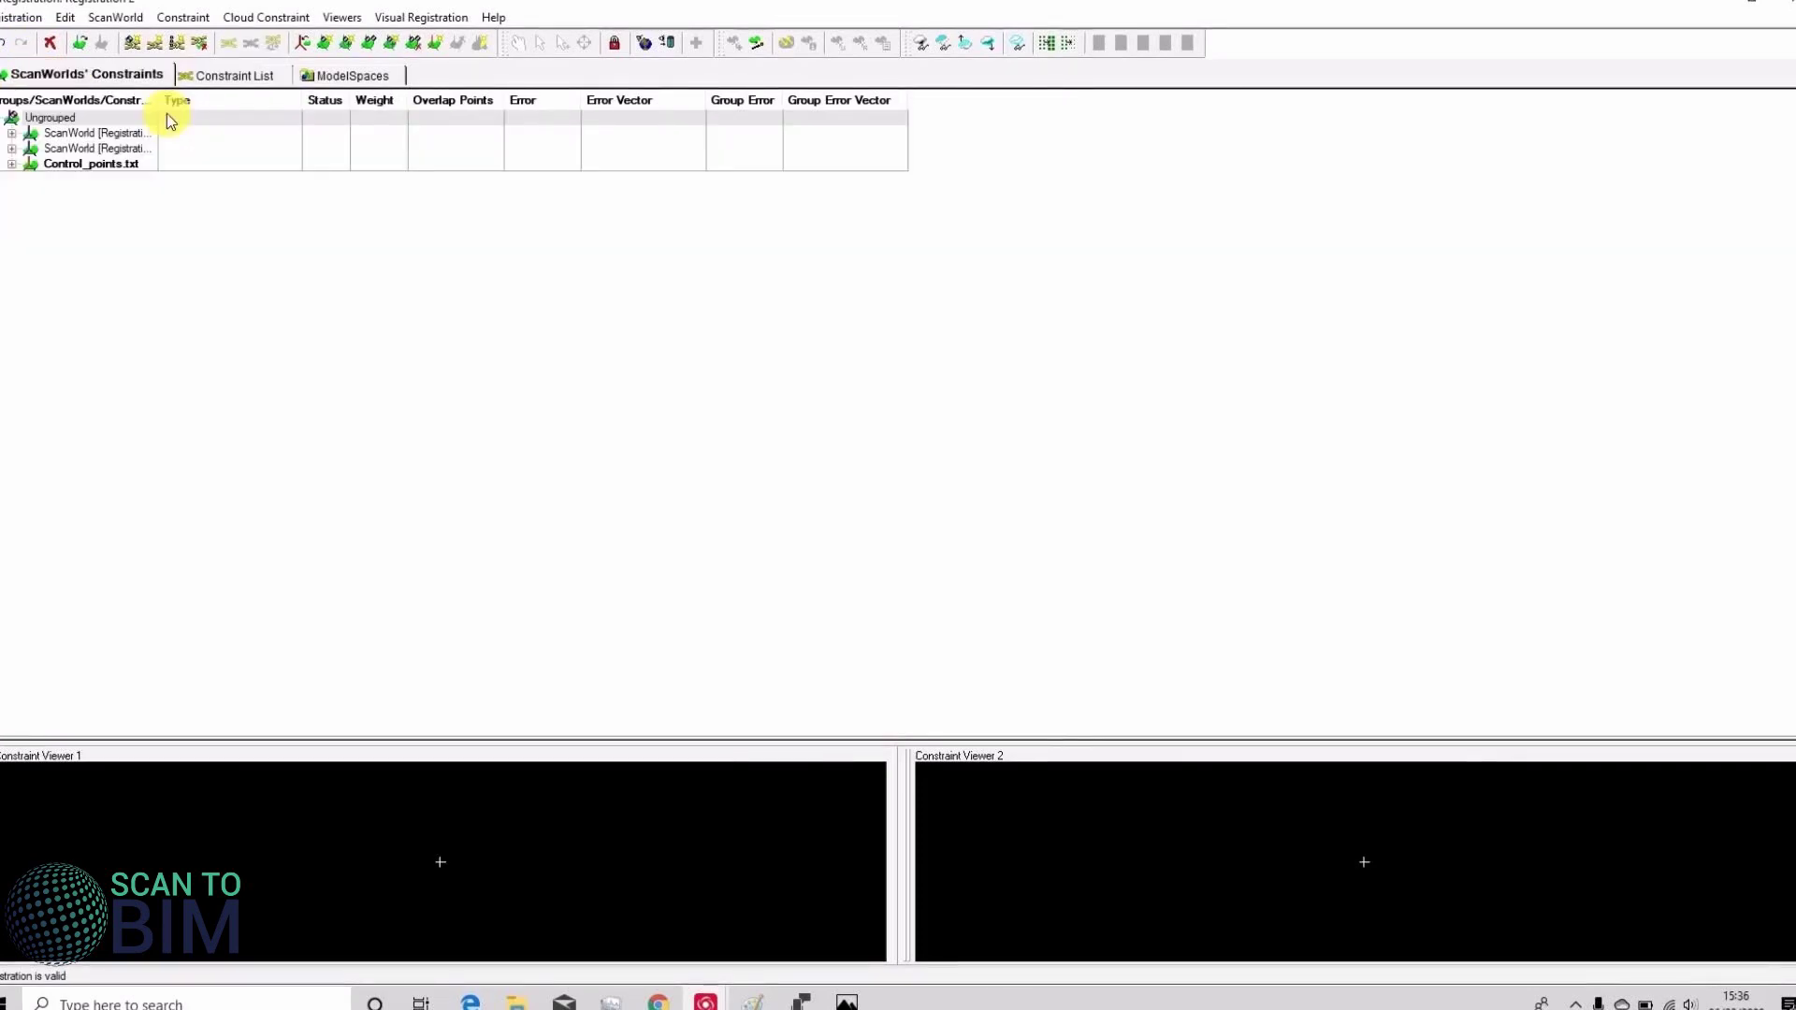
pyautogui.moveTo(158, 112); pyautogui.dragTo(334, 137)
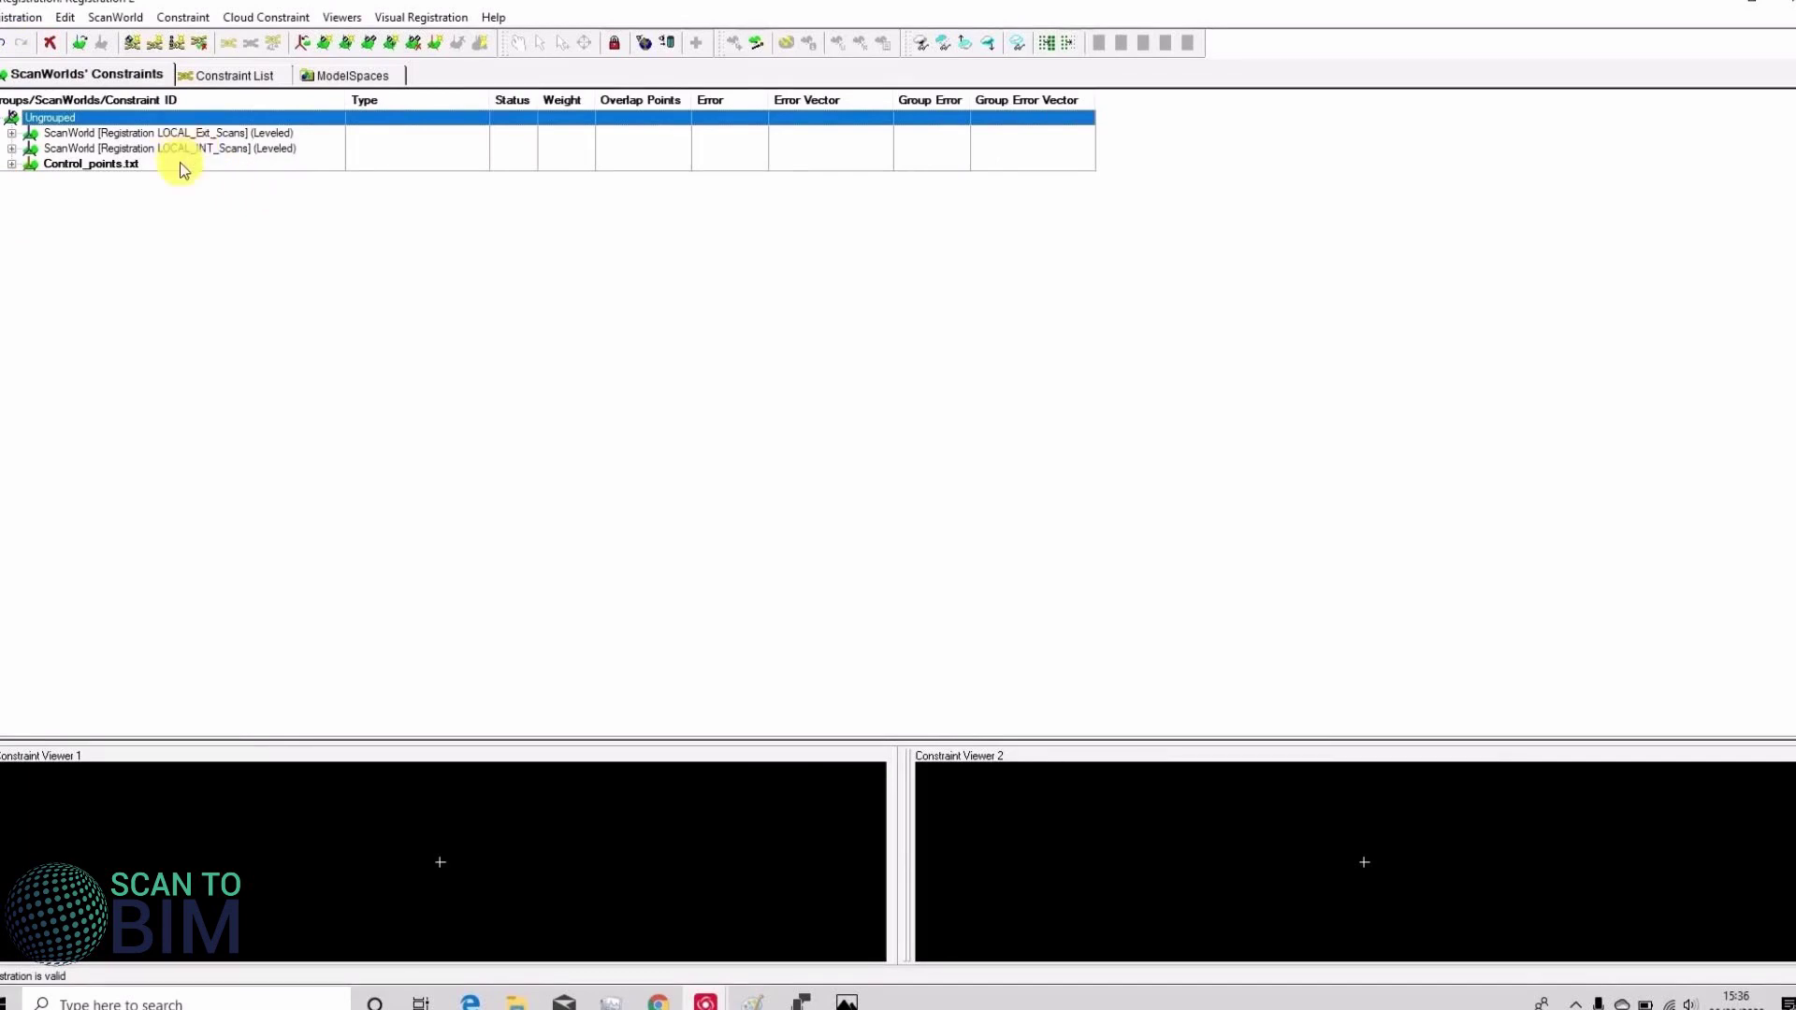
# - Delete both ScanWorlds and Control_points.txt from the registration
pyautogui.click(75, 133)
pyautogui.keyDown('shift'); pyautogui.click(82, 167); pyautogui.keyUp('shift')
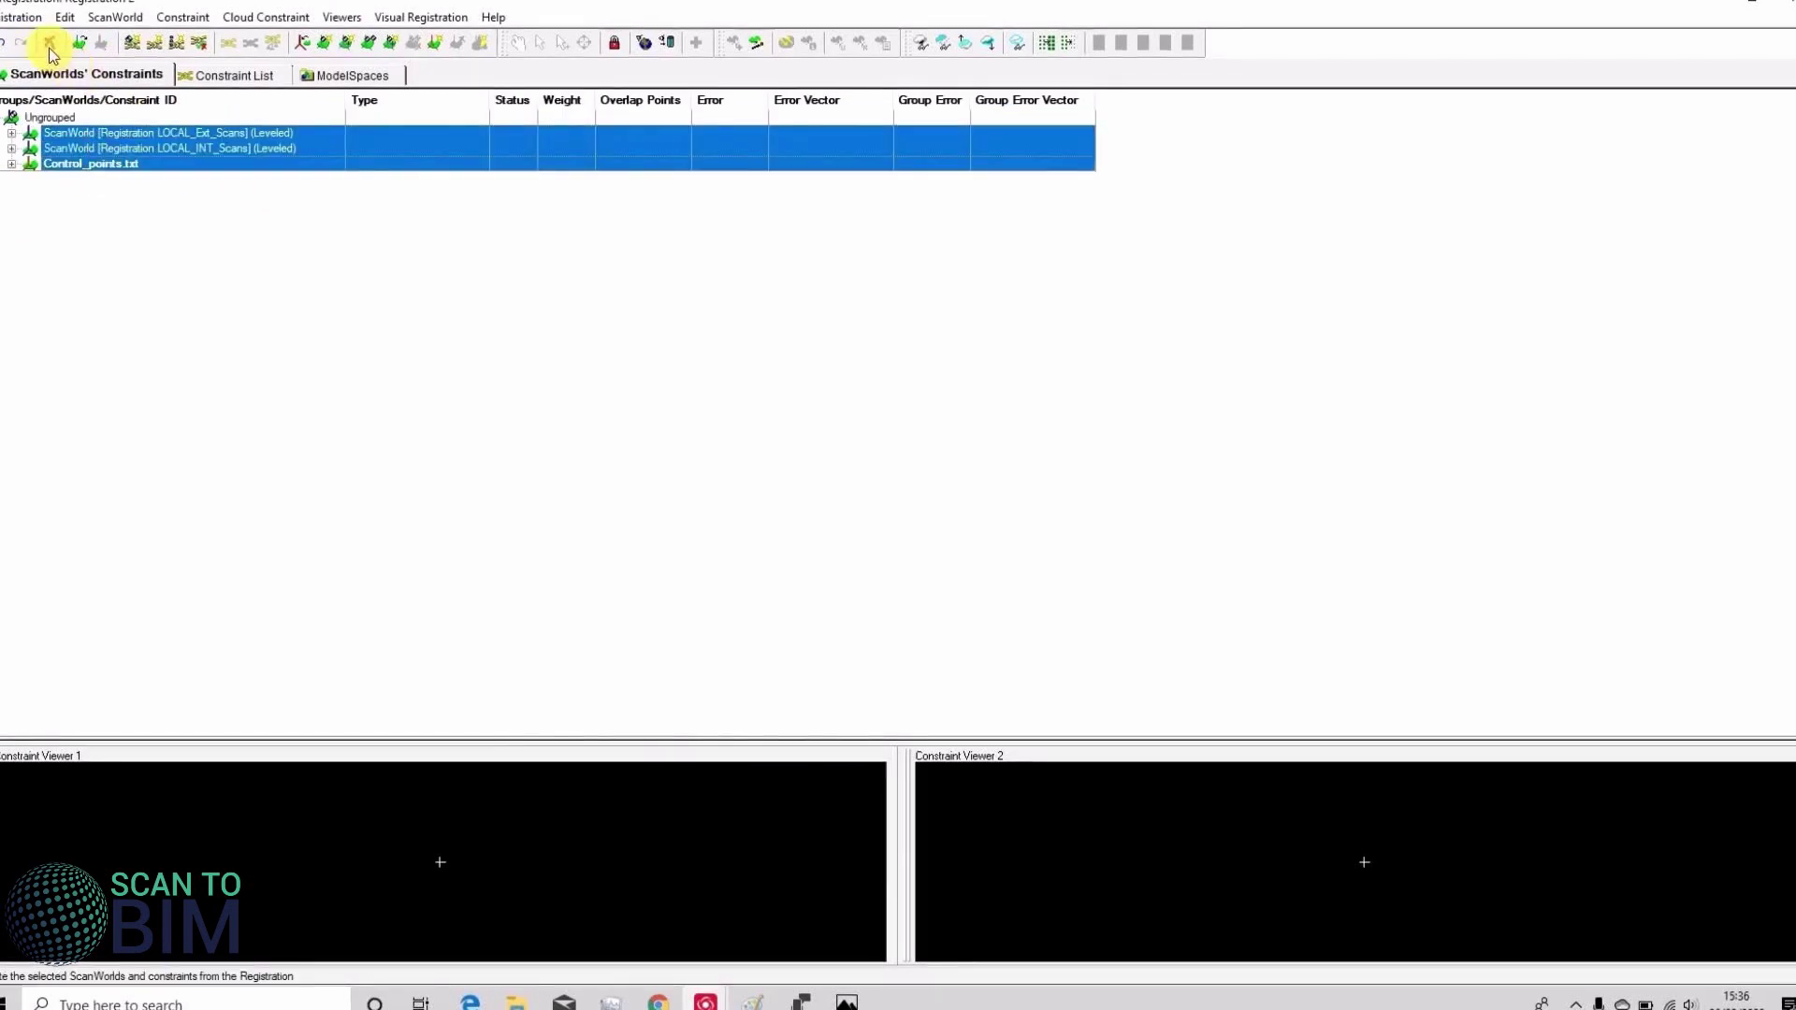
pyautogui.click(50, 43)
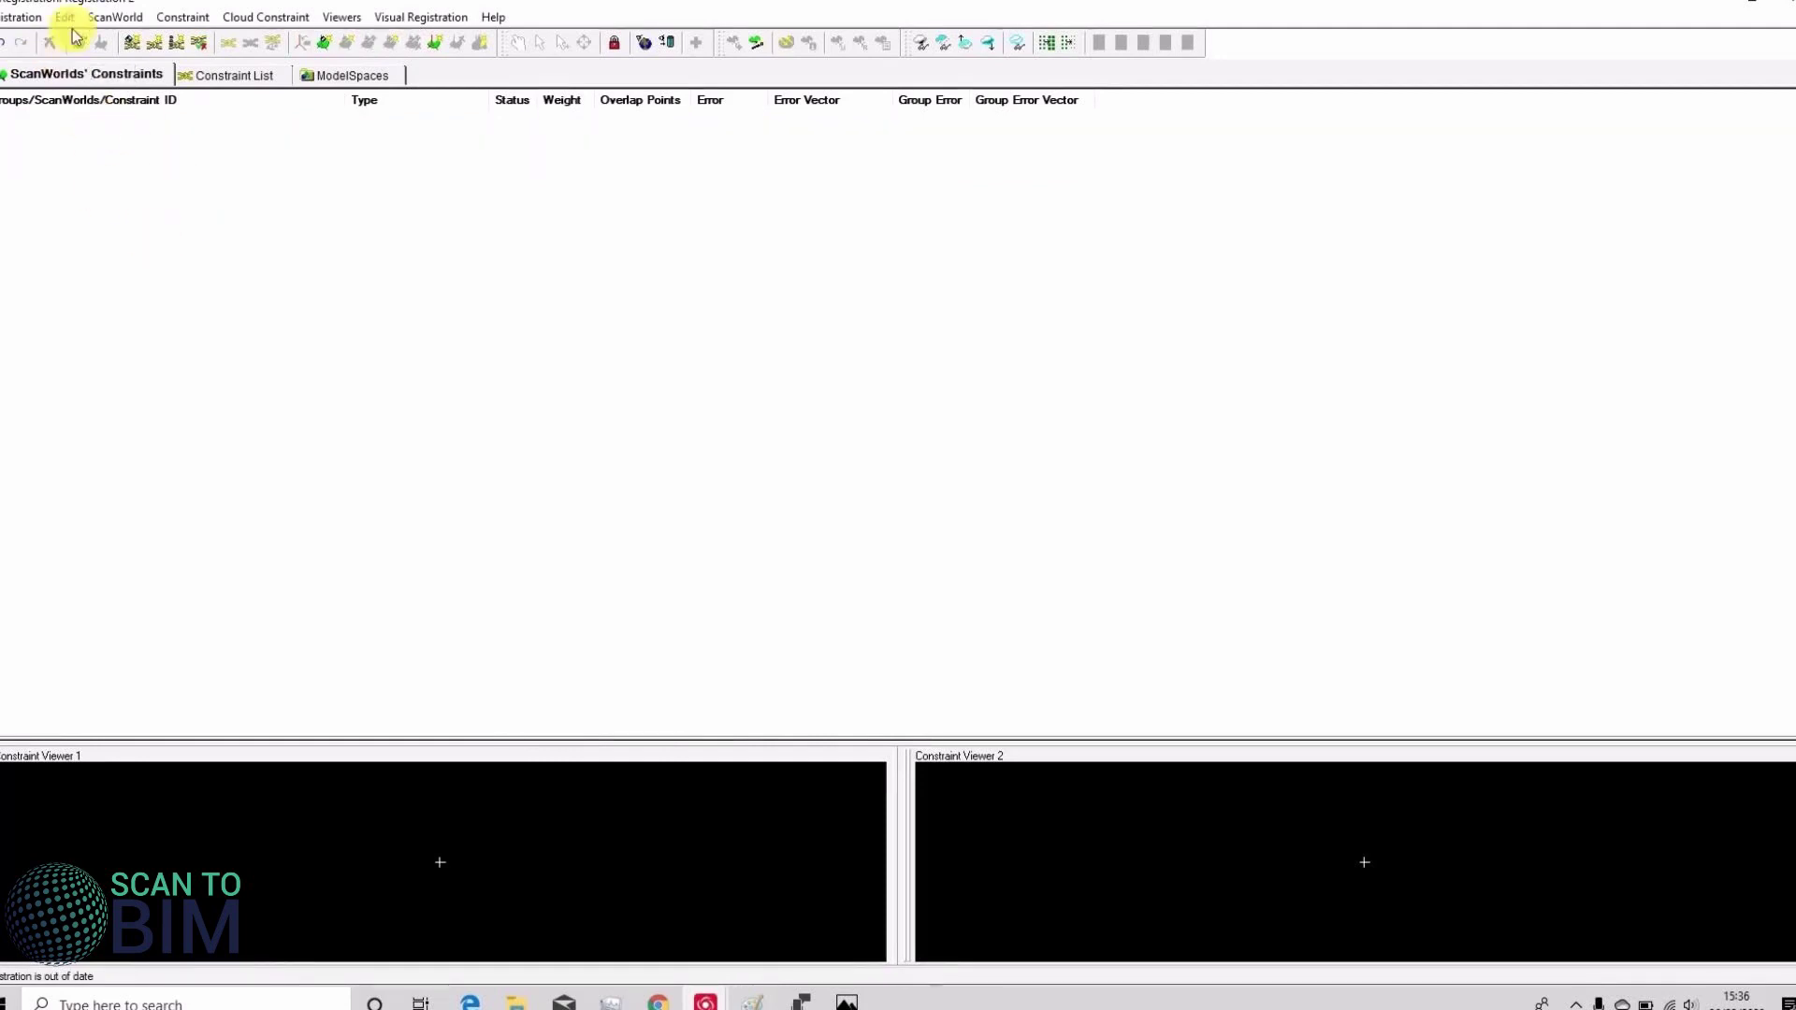
# - Start Import Registration and add the exterior ScanWorld's Registration 1
pyautogui.click(23, 17)
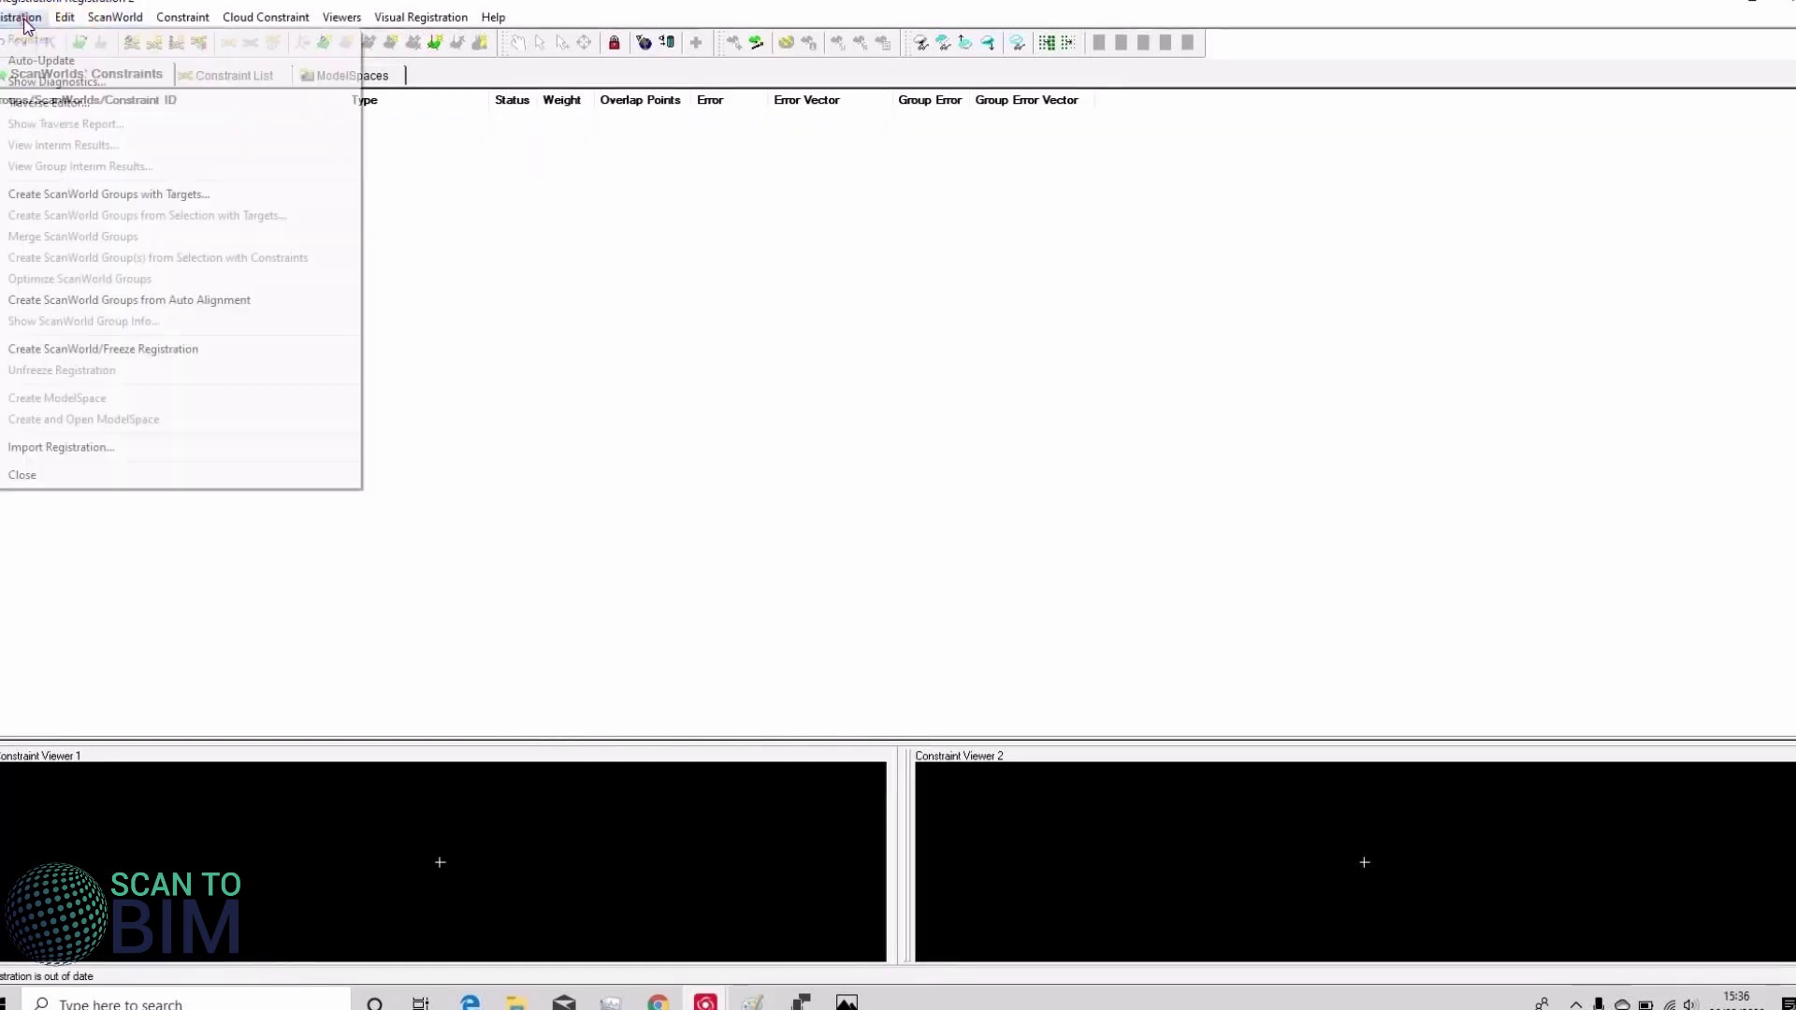
pyautogui.click(110, 449)
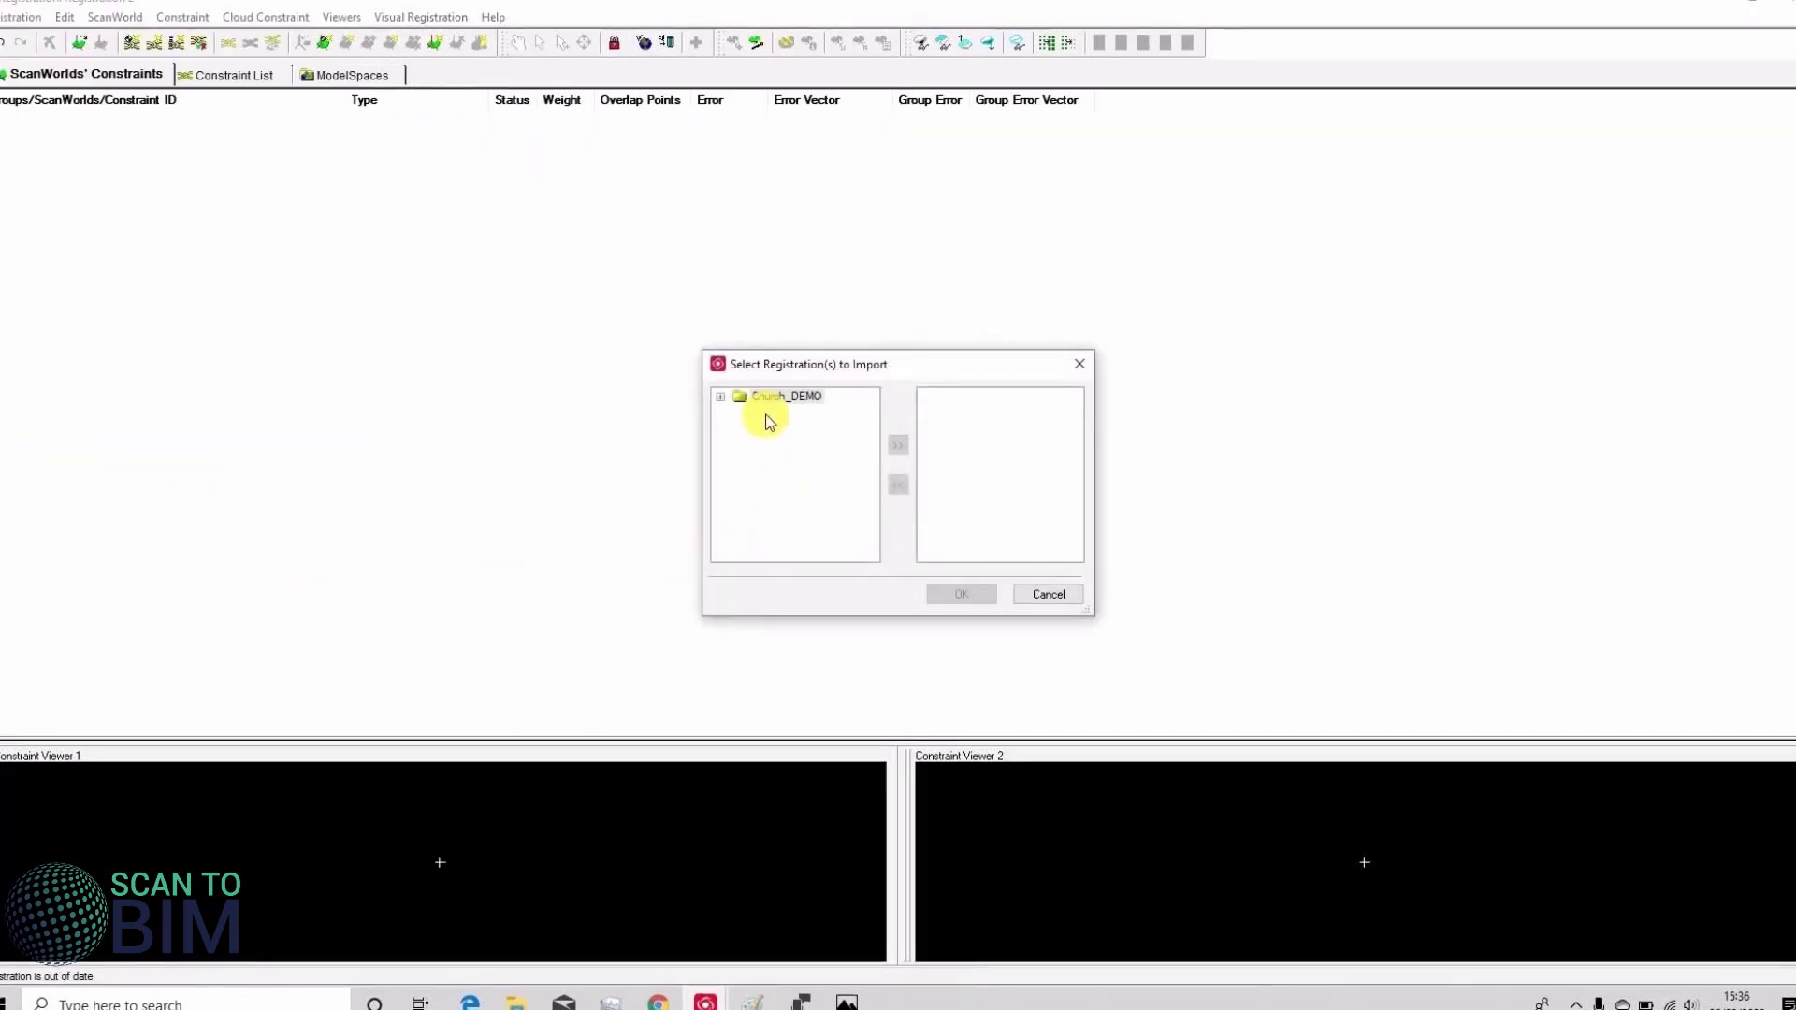
pyautogui.doubleClick(781, 396)
pyautogui.moveTo(873, 461); pyautogui.dragTo(828, 514)
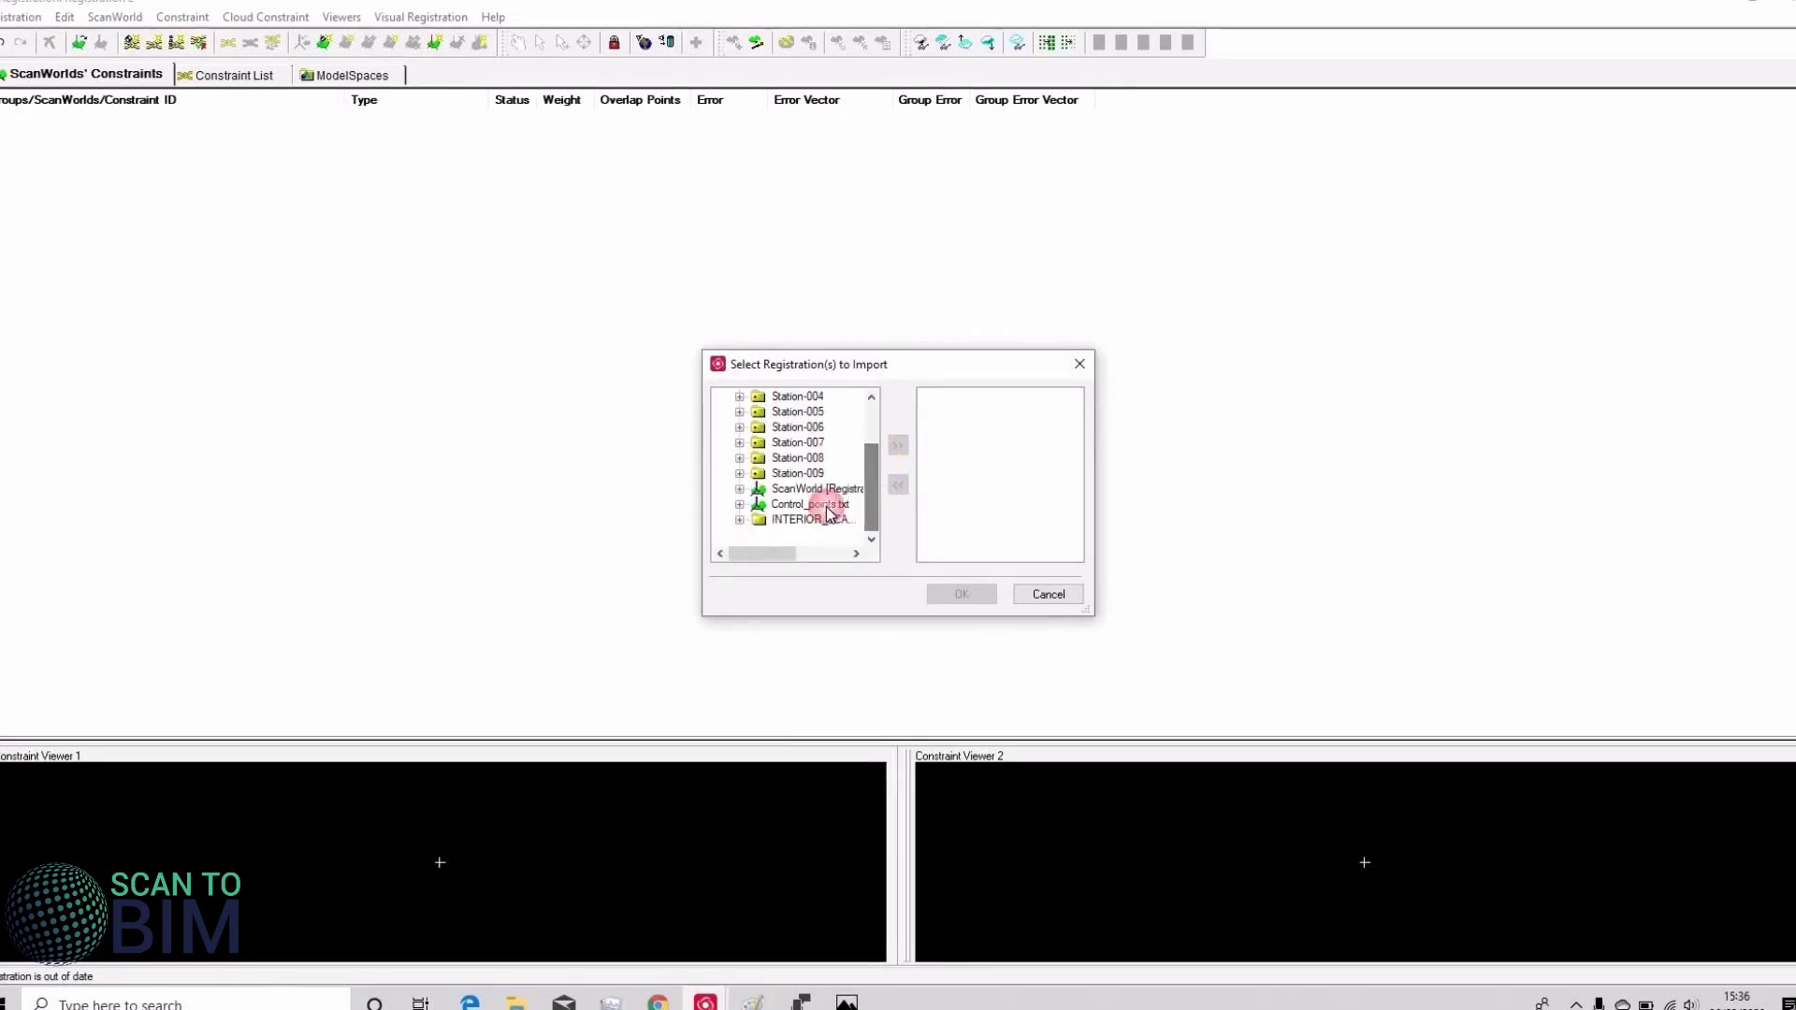
pyautogui.click(814, 488)
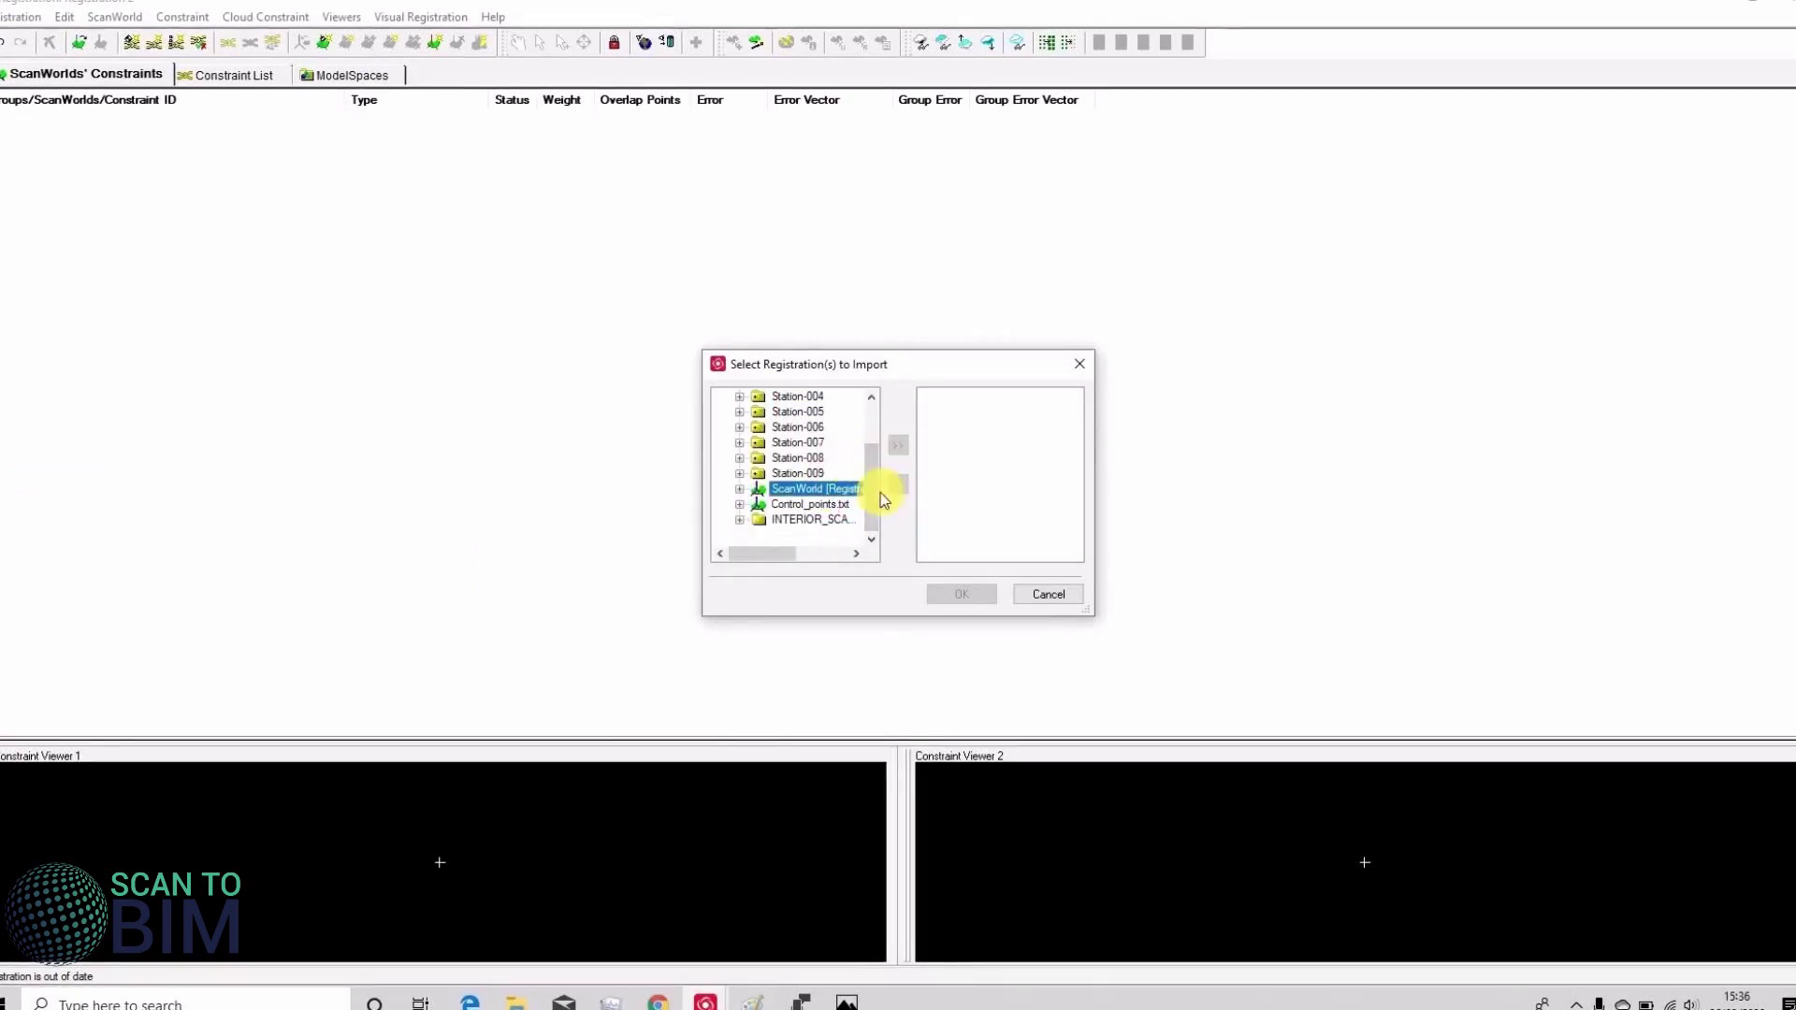
pyautogui.doubleClick(801, 488)
pyautogui.click(806, 520)
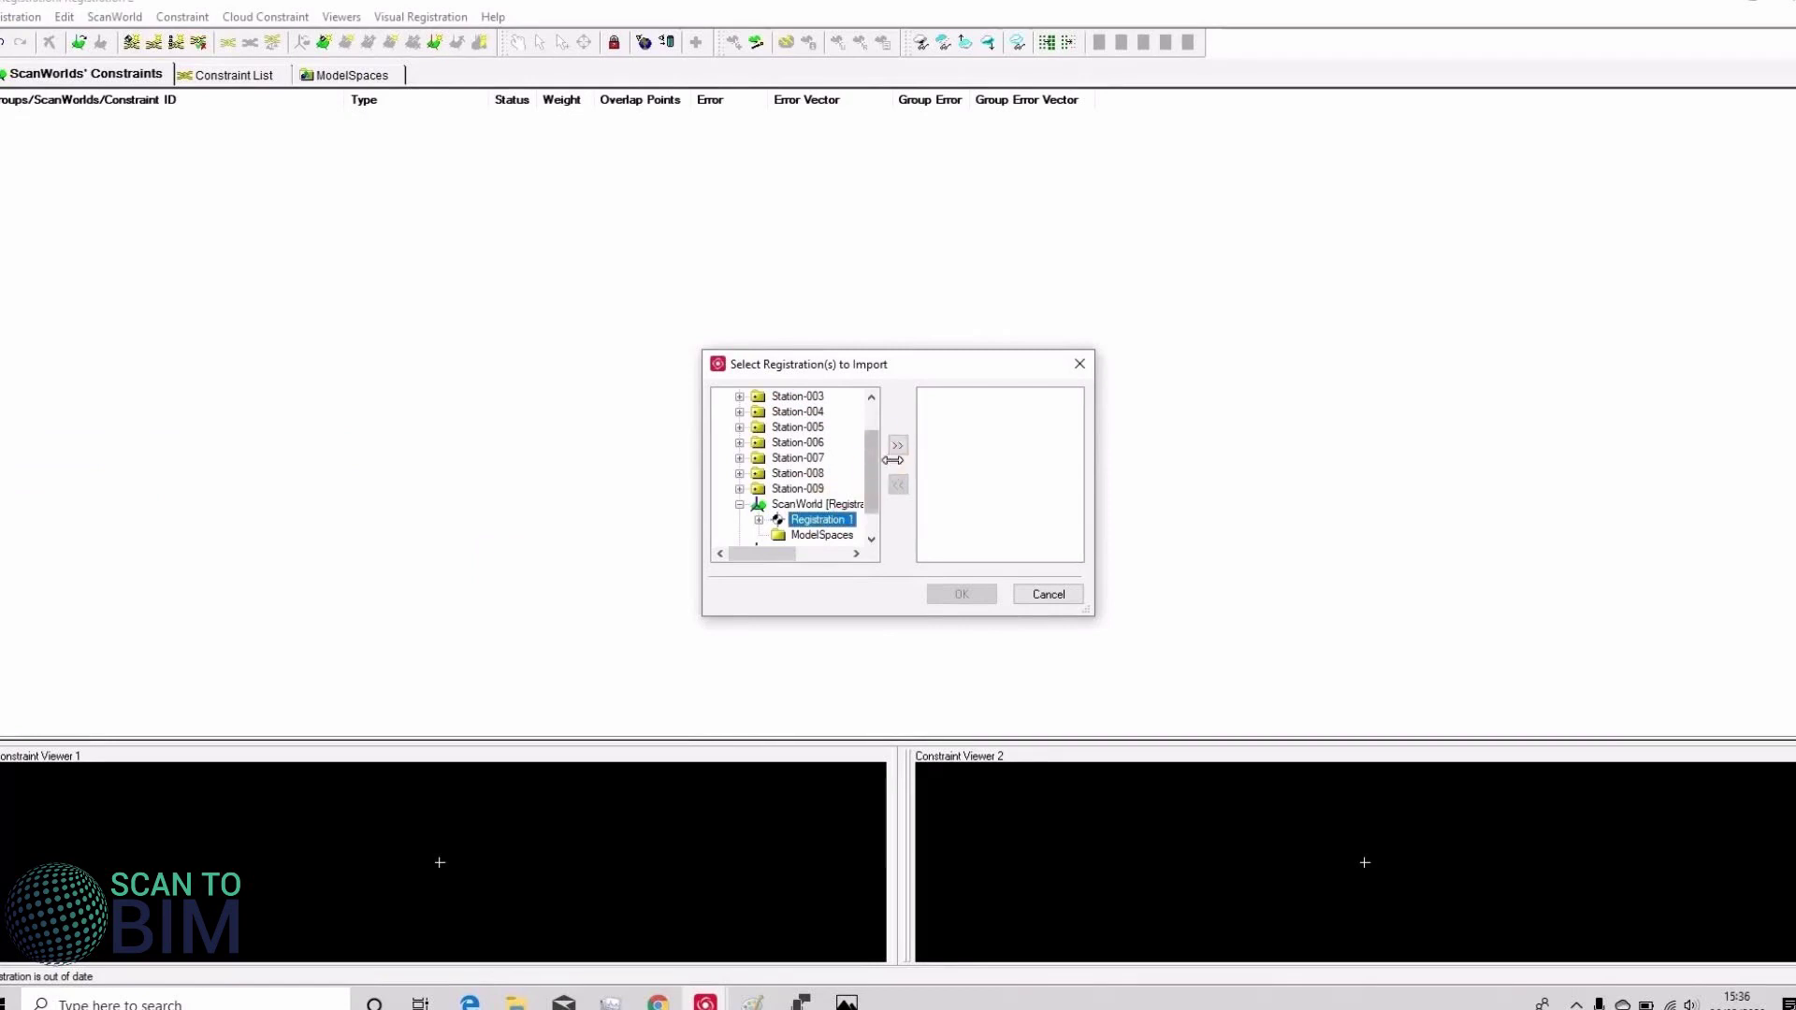
pyautogui.click(897, 446)
# - Add the interior ScanWorld's Registration 1 from INTERIOR_SCANS and confirm the import
pyautogui.scroll(-1, 866, 481)
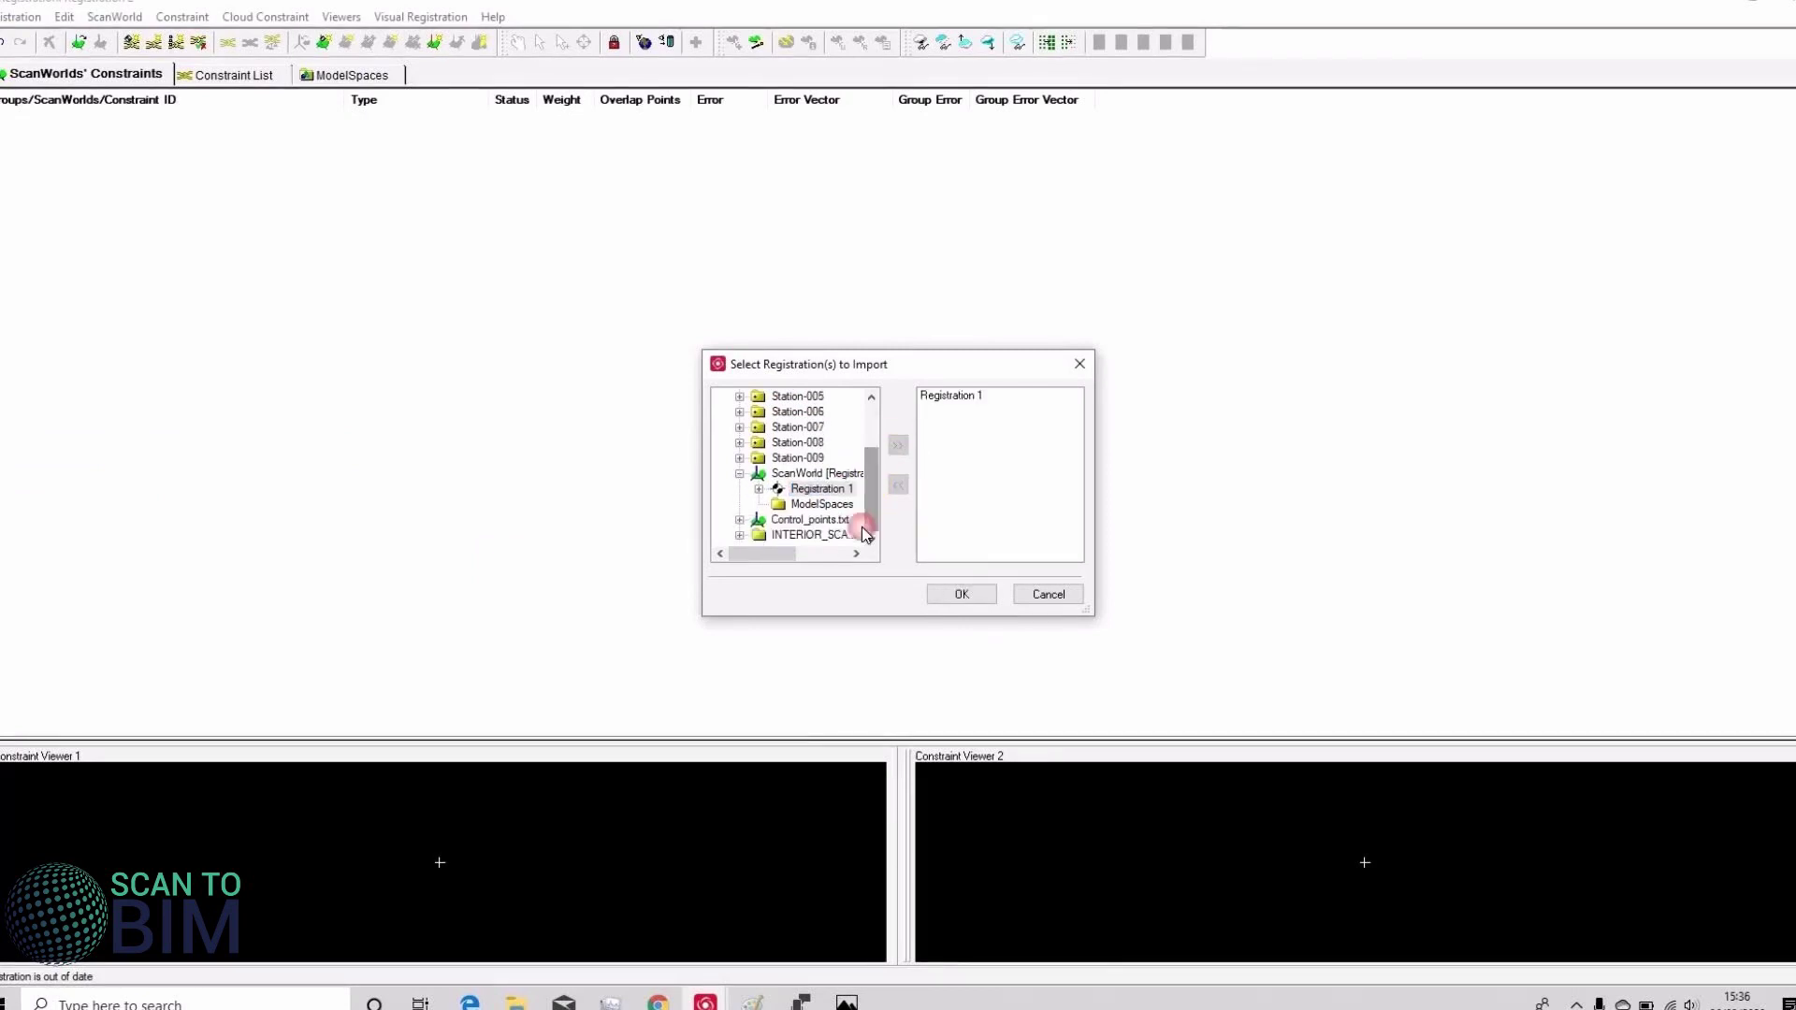
pyautogui.doubleClick(806, 534)
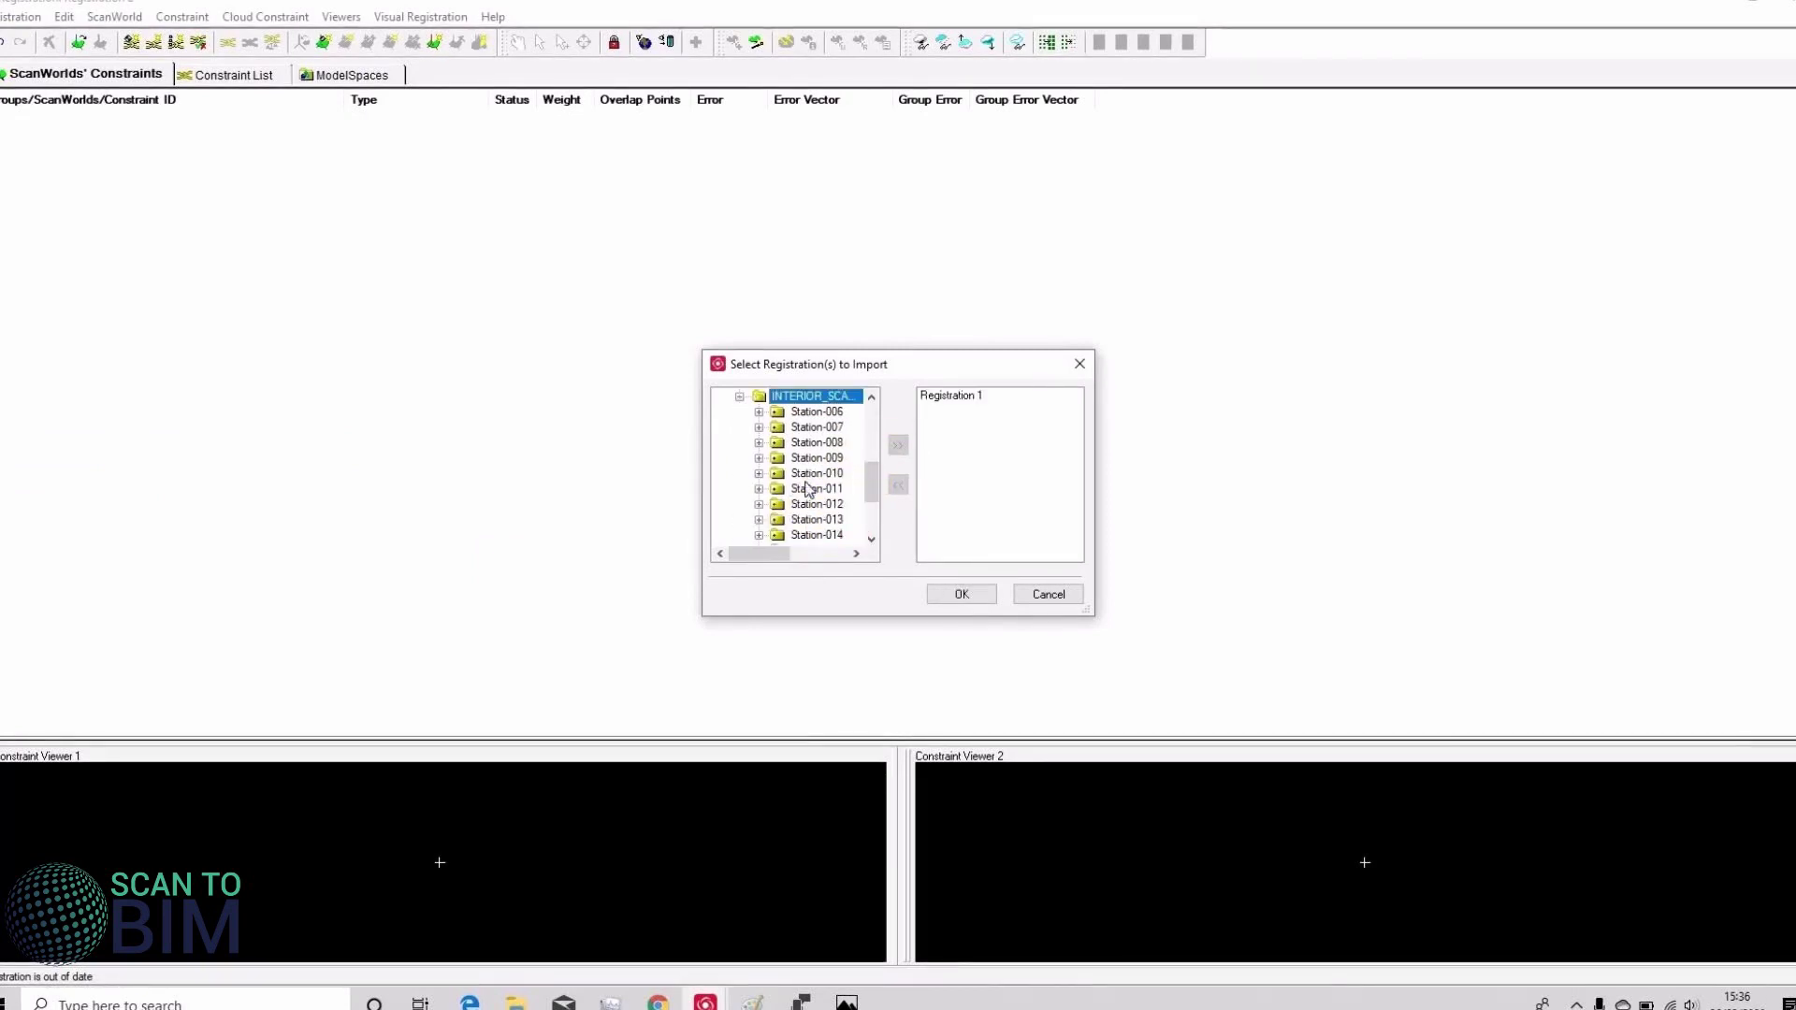
pyautogui.scroll(-2, 808, 488)
pyautogui.doubleClick(823, 534)
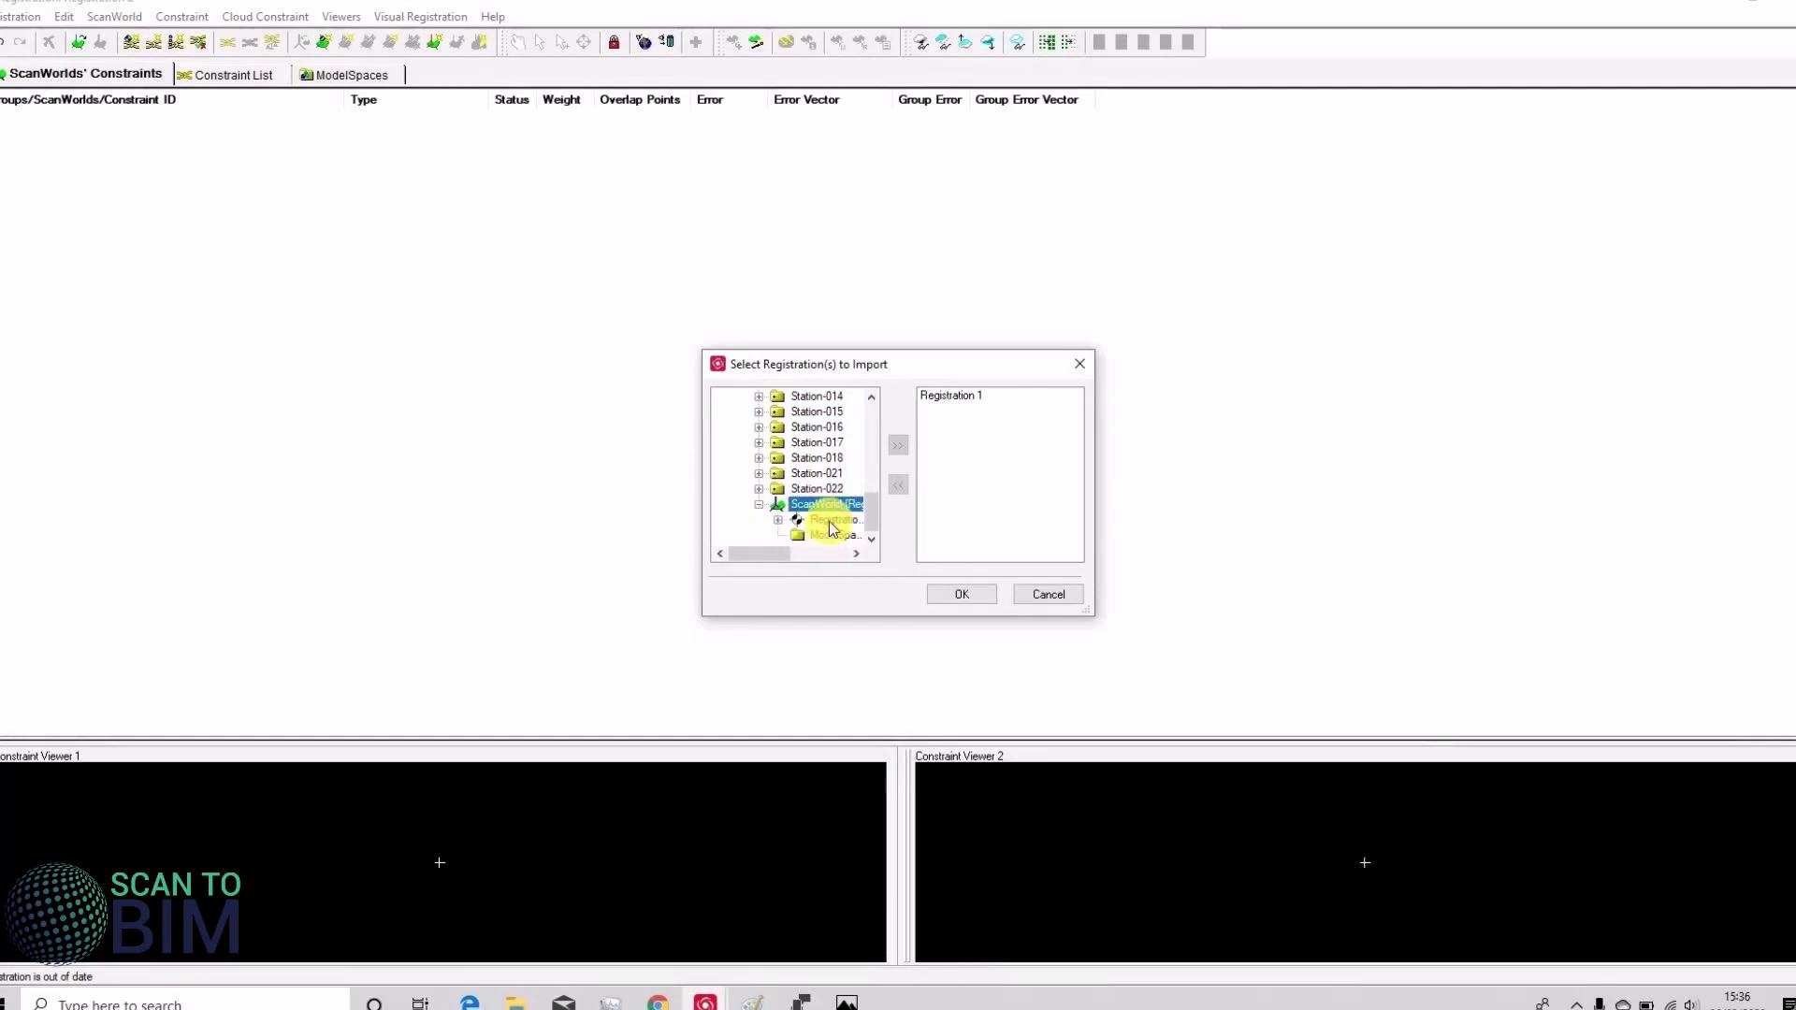
pyautogui.click(829, 521)
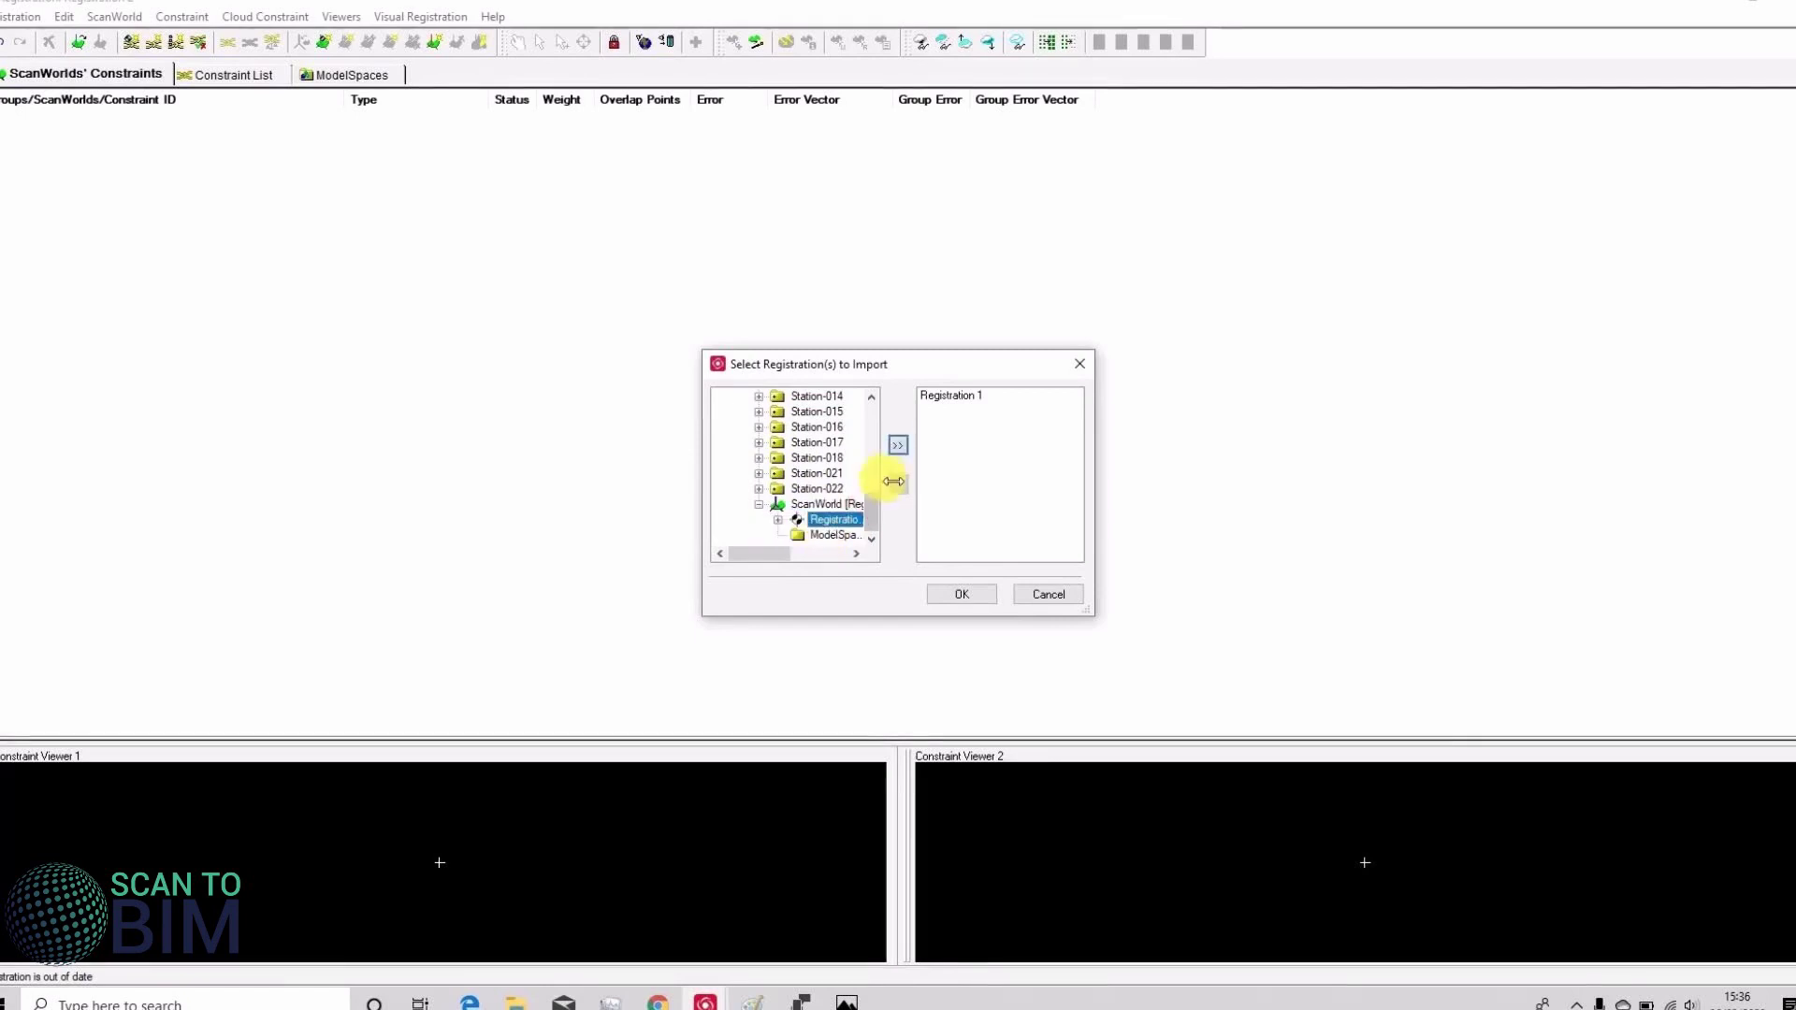
pyautogui.click(962, 601)
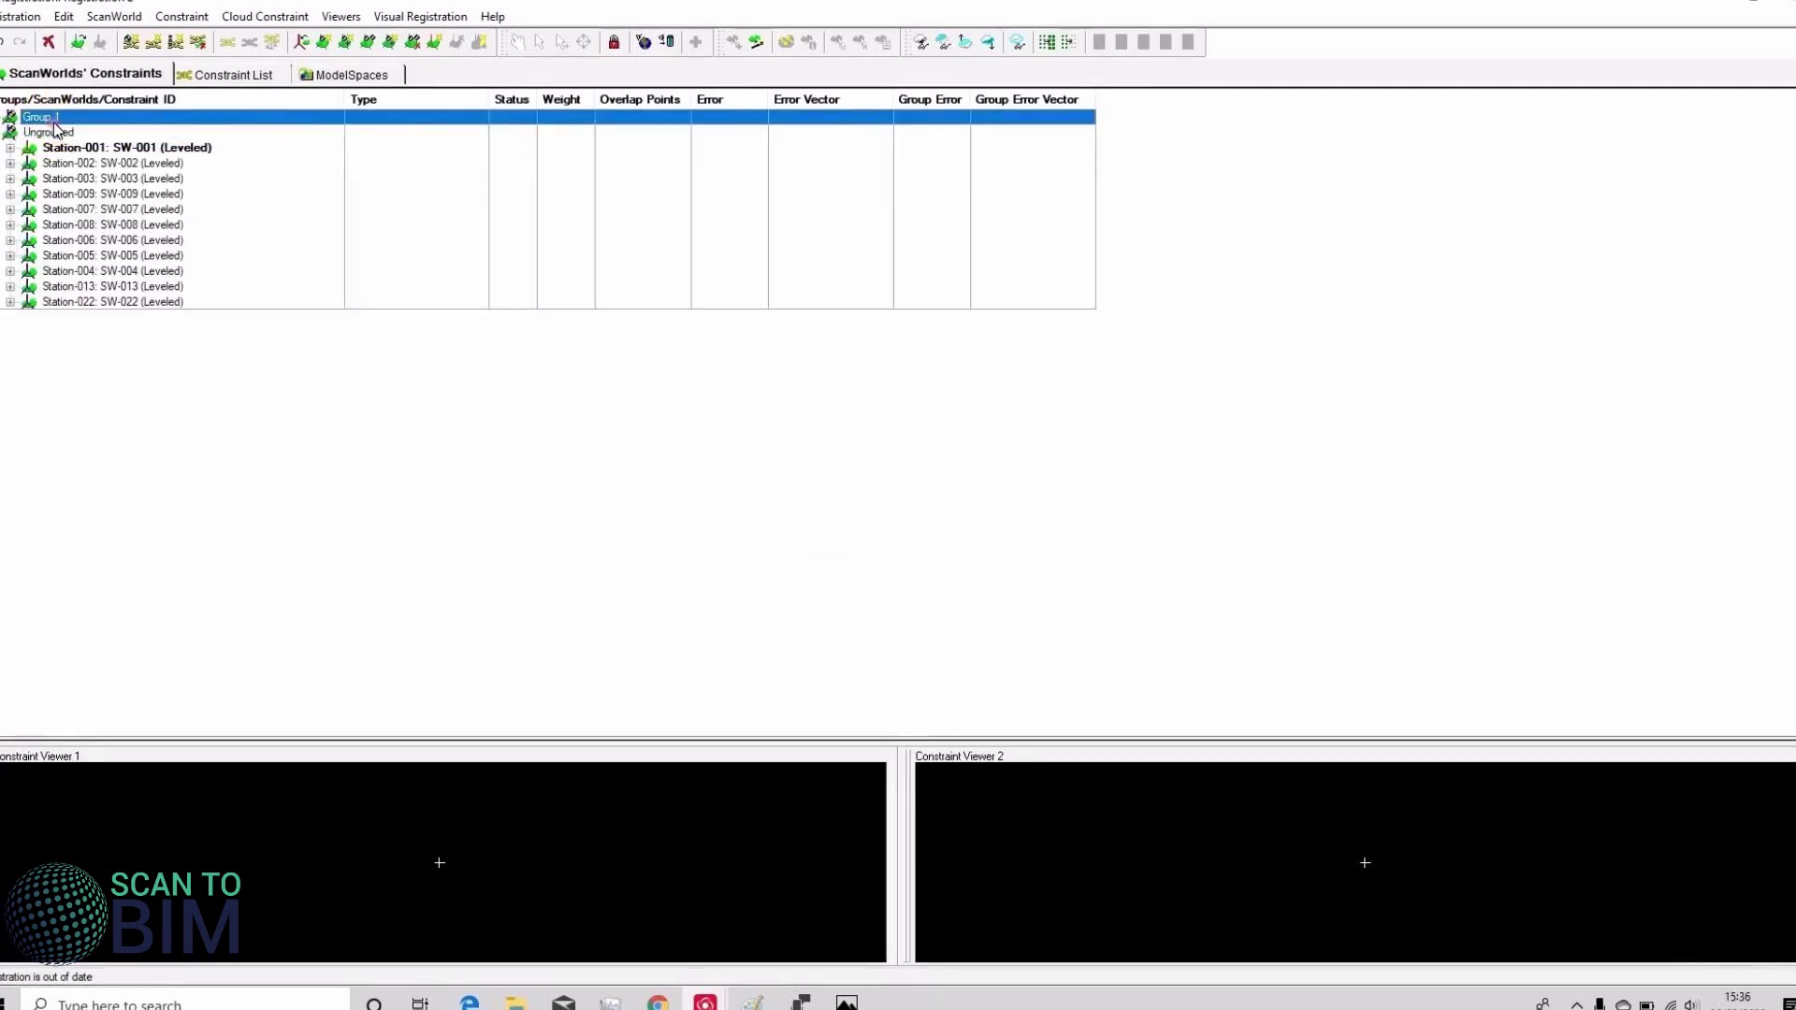
# - Auto-add constraints, register, and sort the Constraint List by Error before returning to the tree
pyautogui.click(184, 19)
pyautogui.click(209, 57)
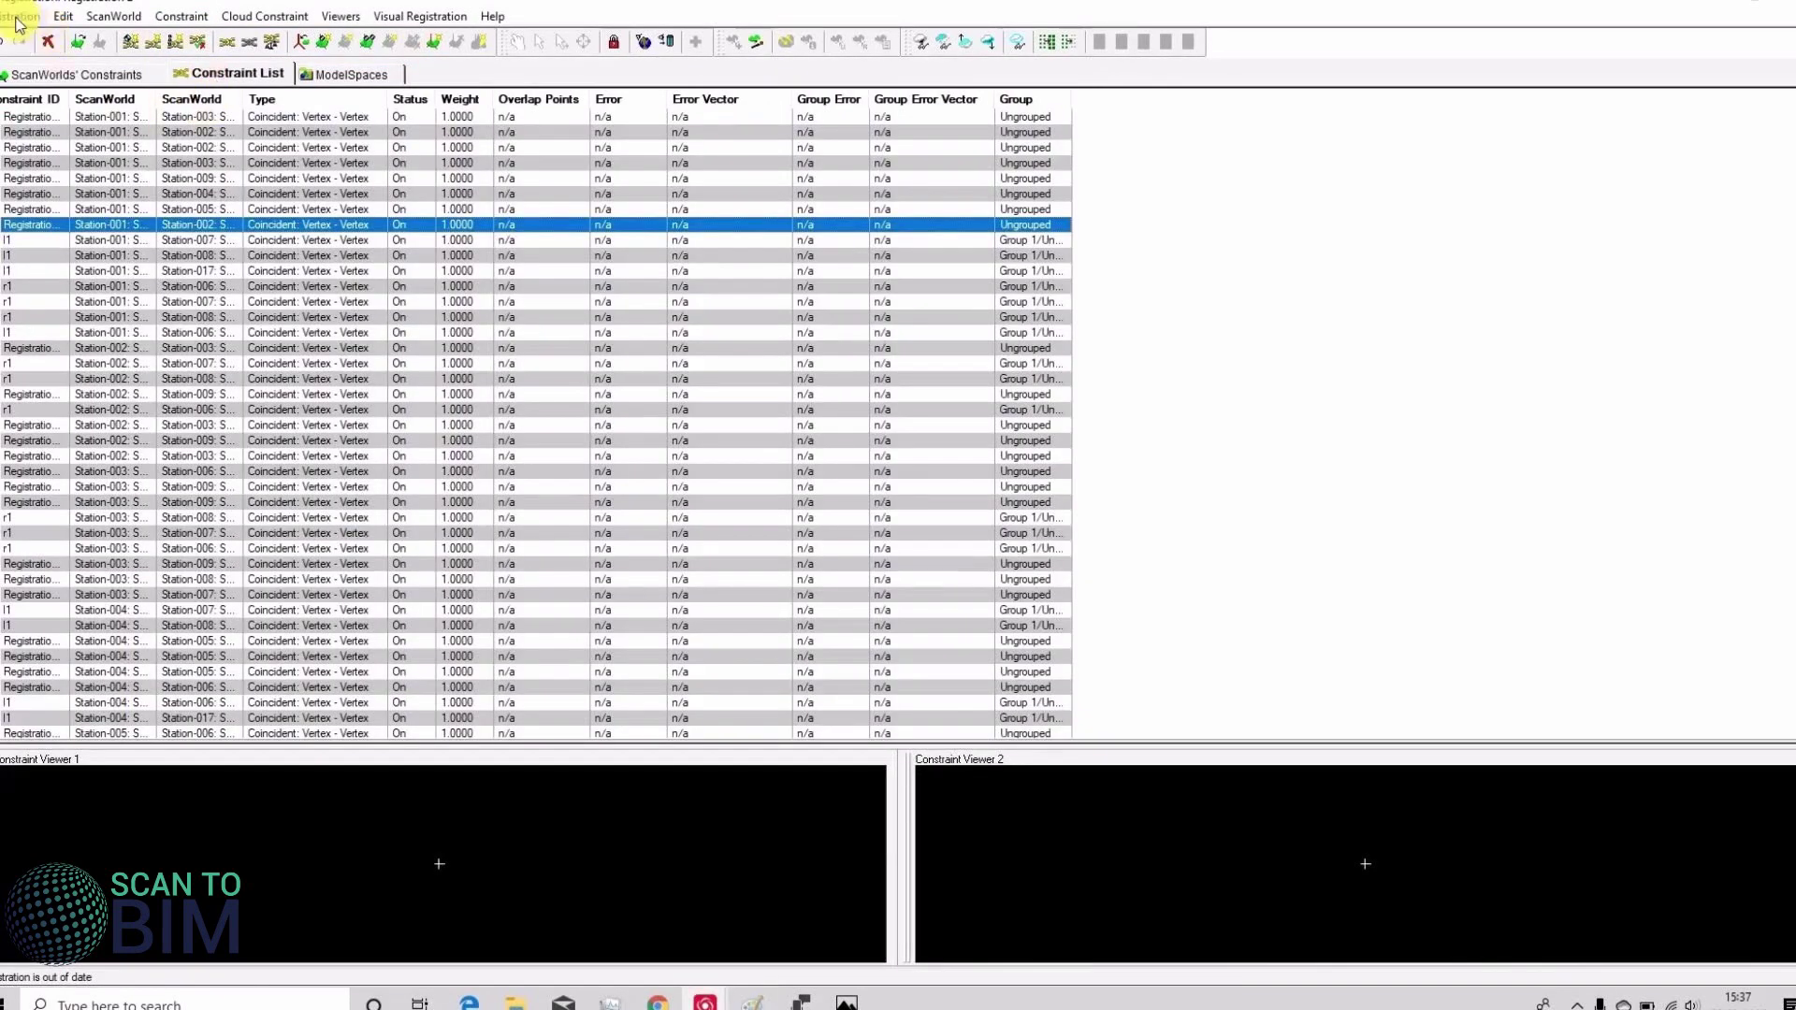
pyautogui.click(19, 42)
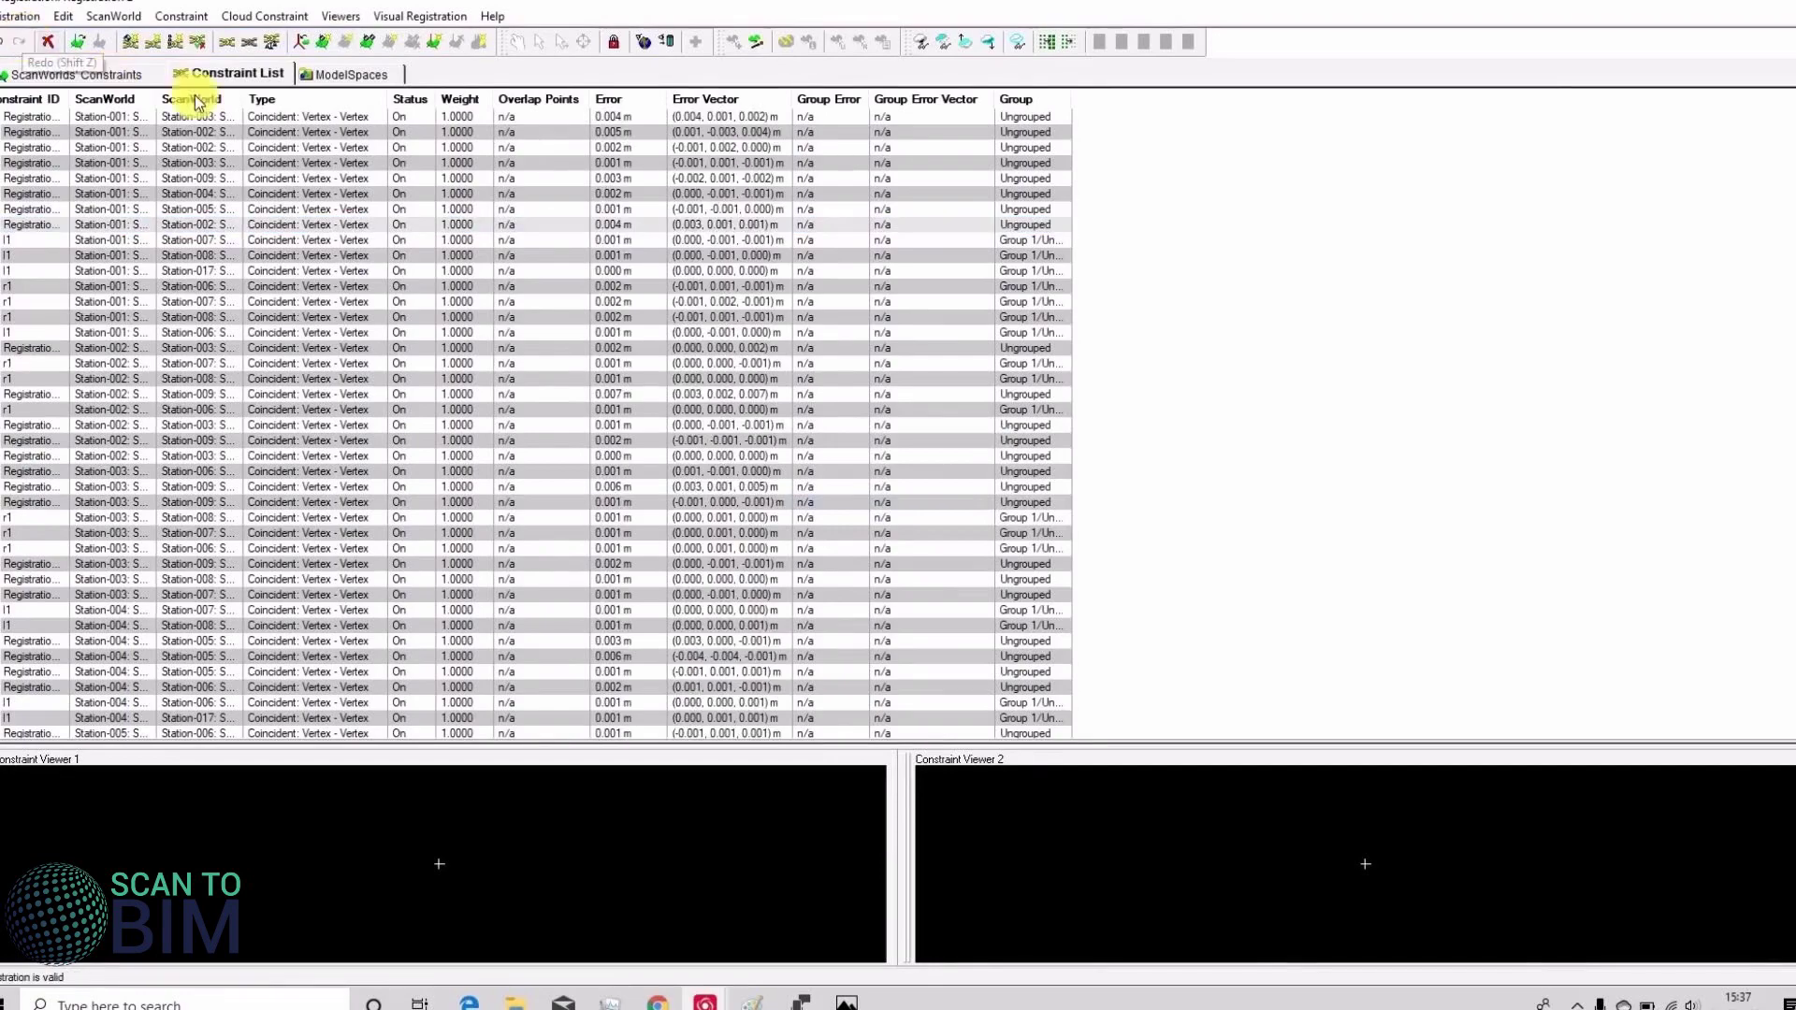
pyautogui.click(622, 98)
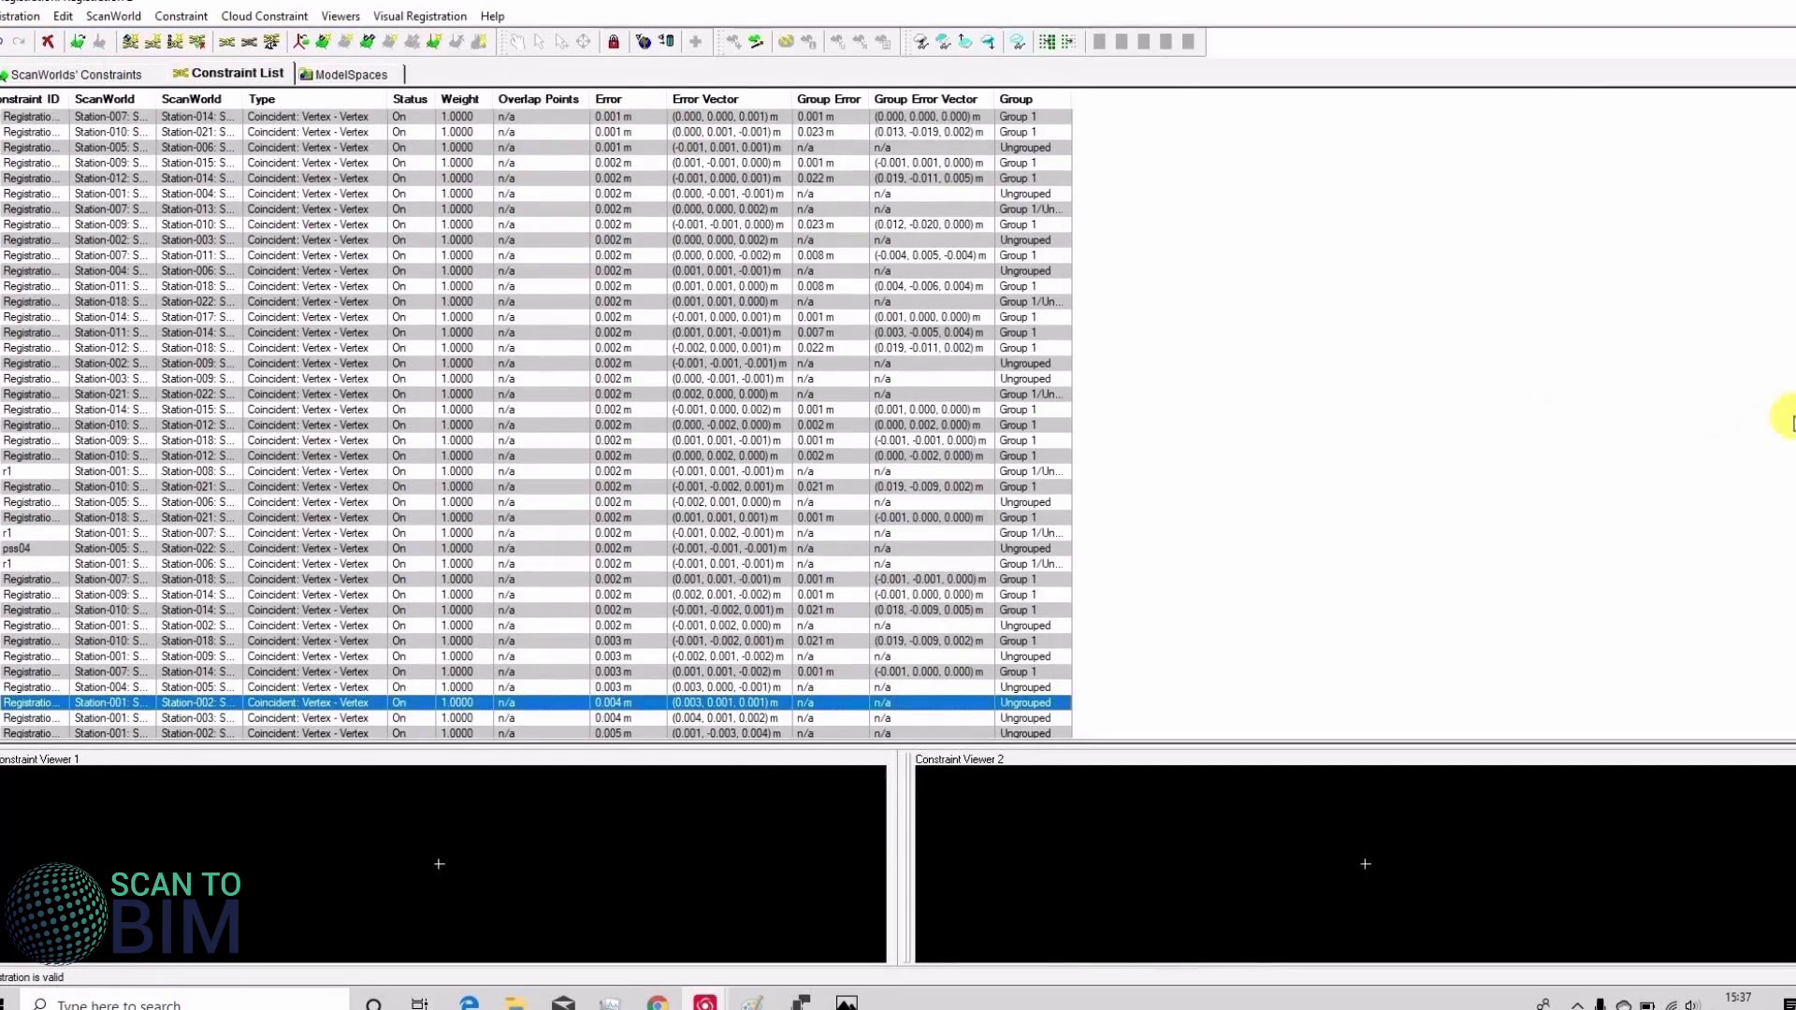
pyautogui.scroll(-2, 1497, 585)
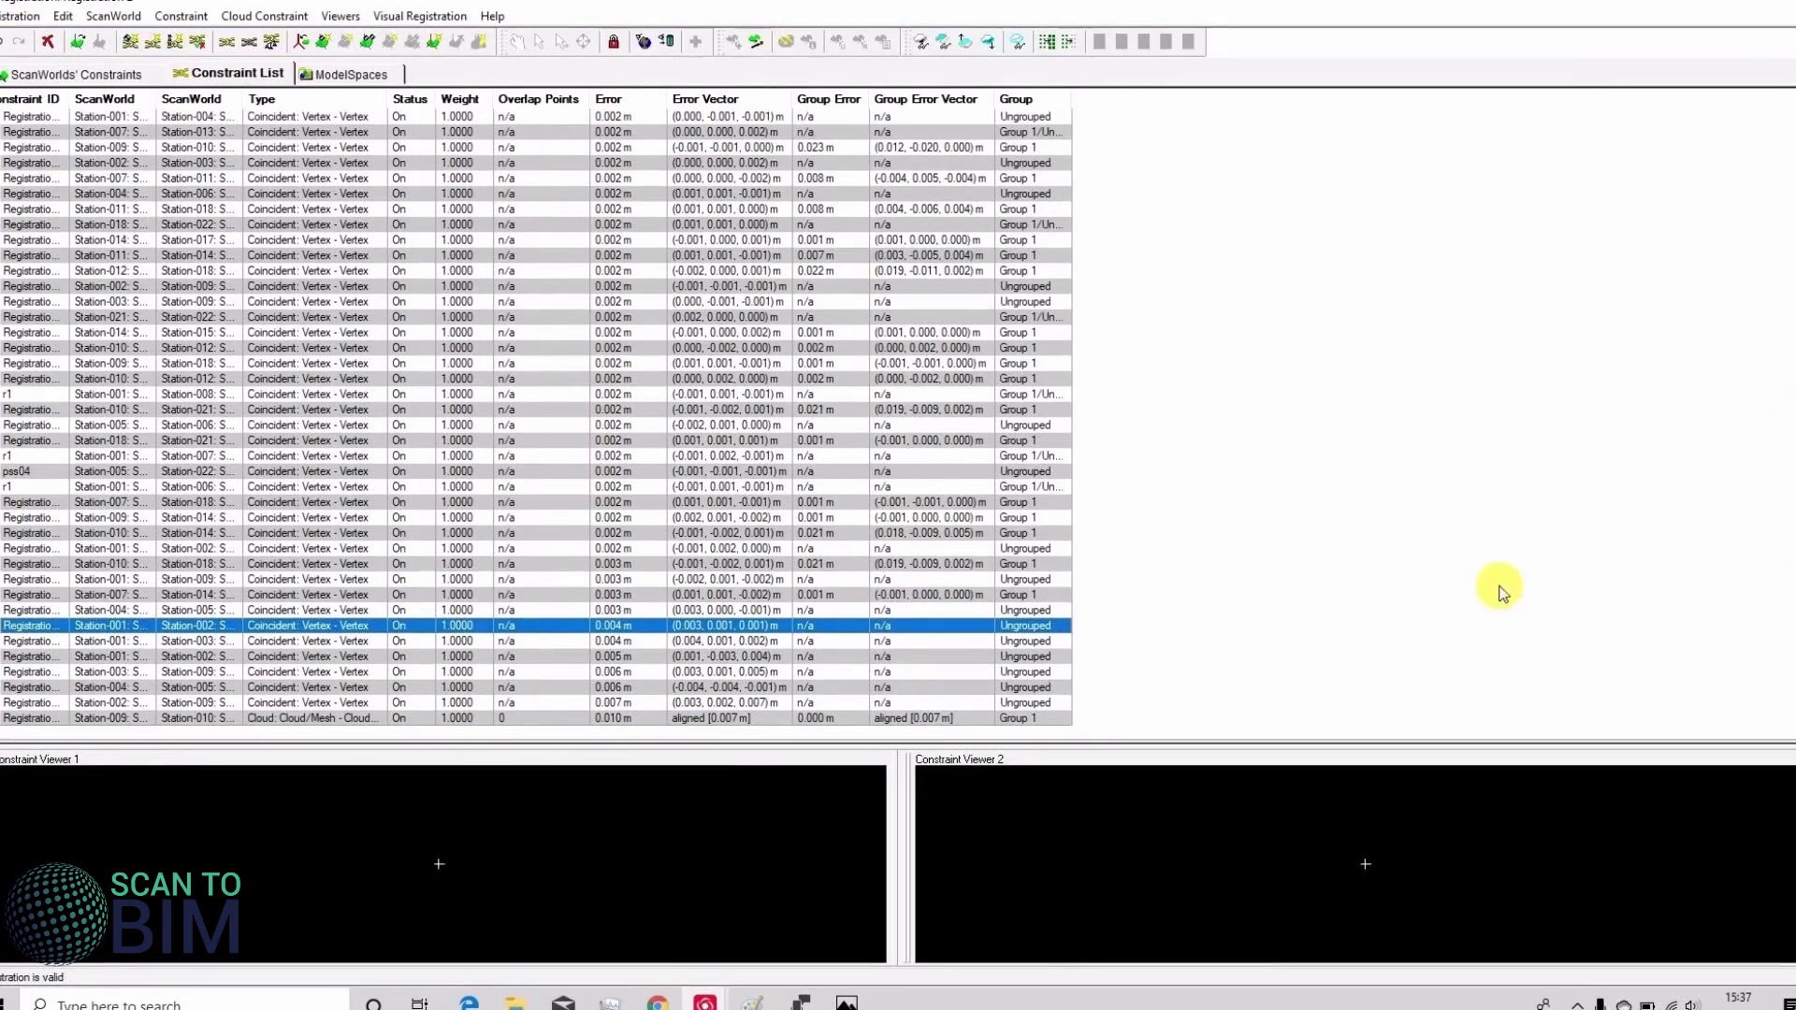
pyautogui.click(111, 74)
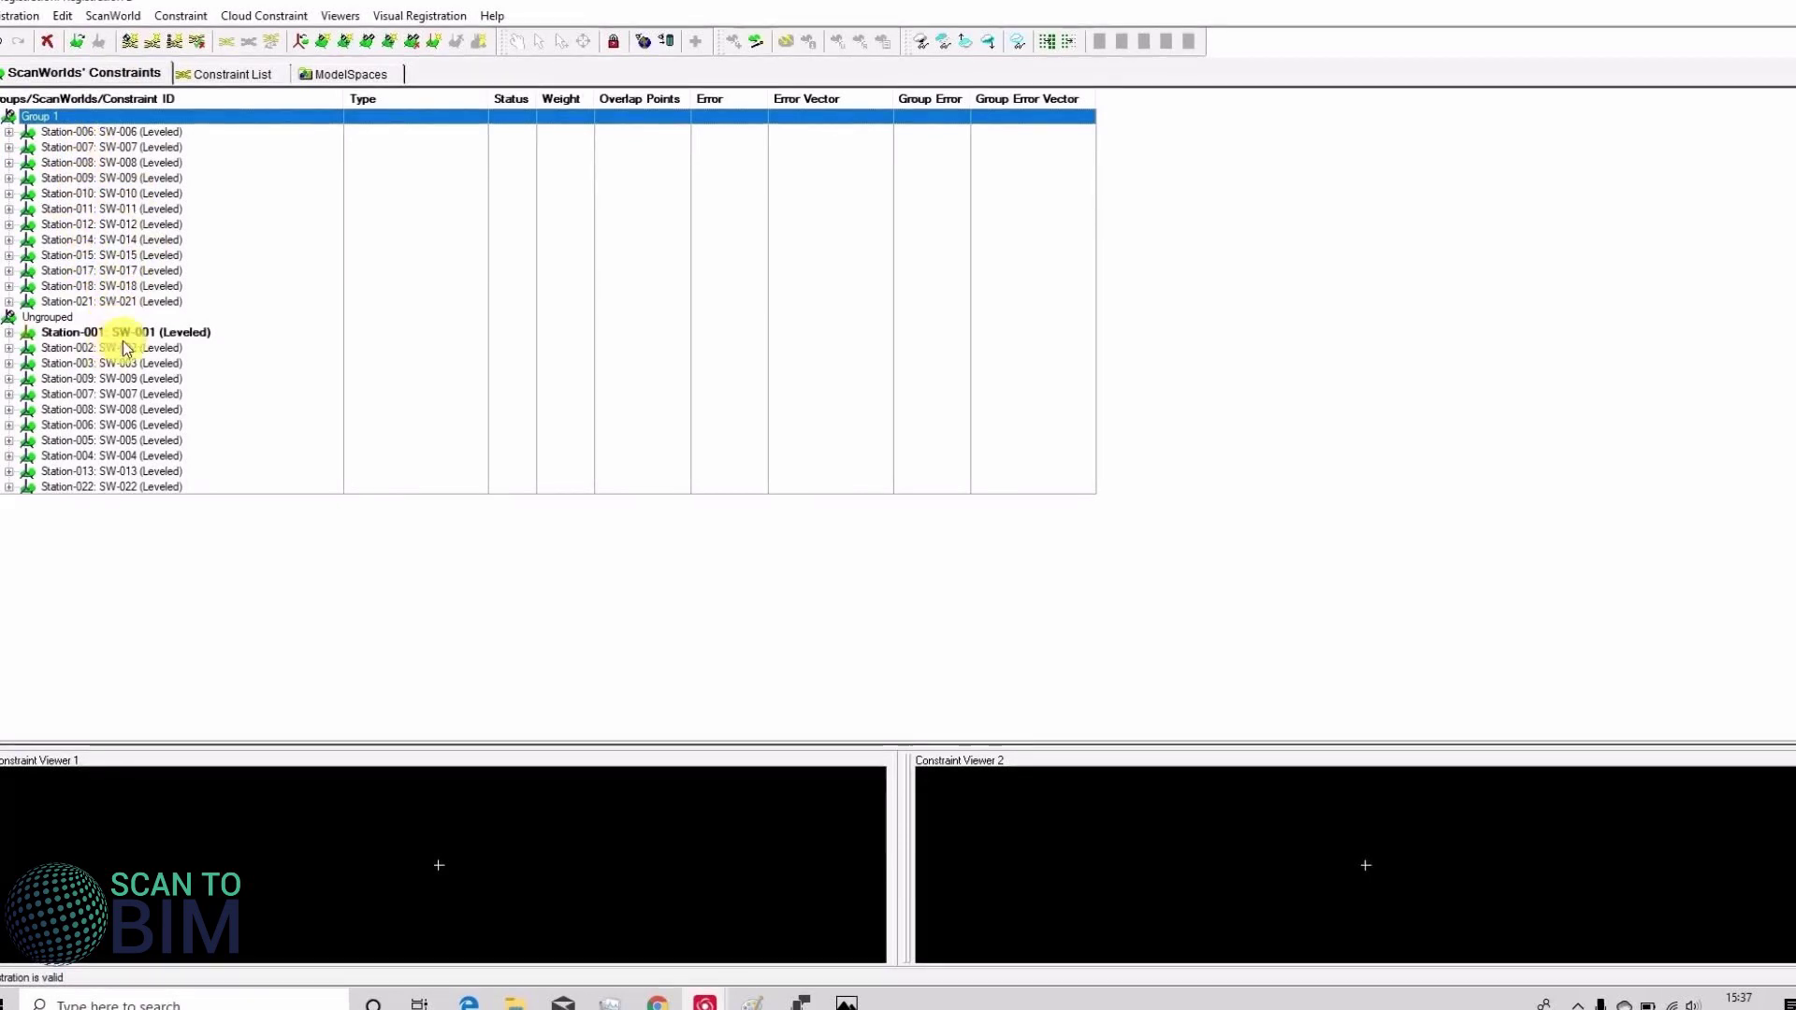
# - In the Navigator, batch rename the interior ScanWorlds of the INTERIOR_SCANS folder
pyautogui.moveTo(711, 1001)
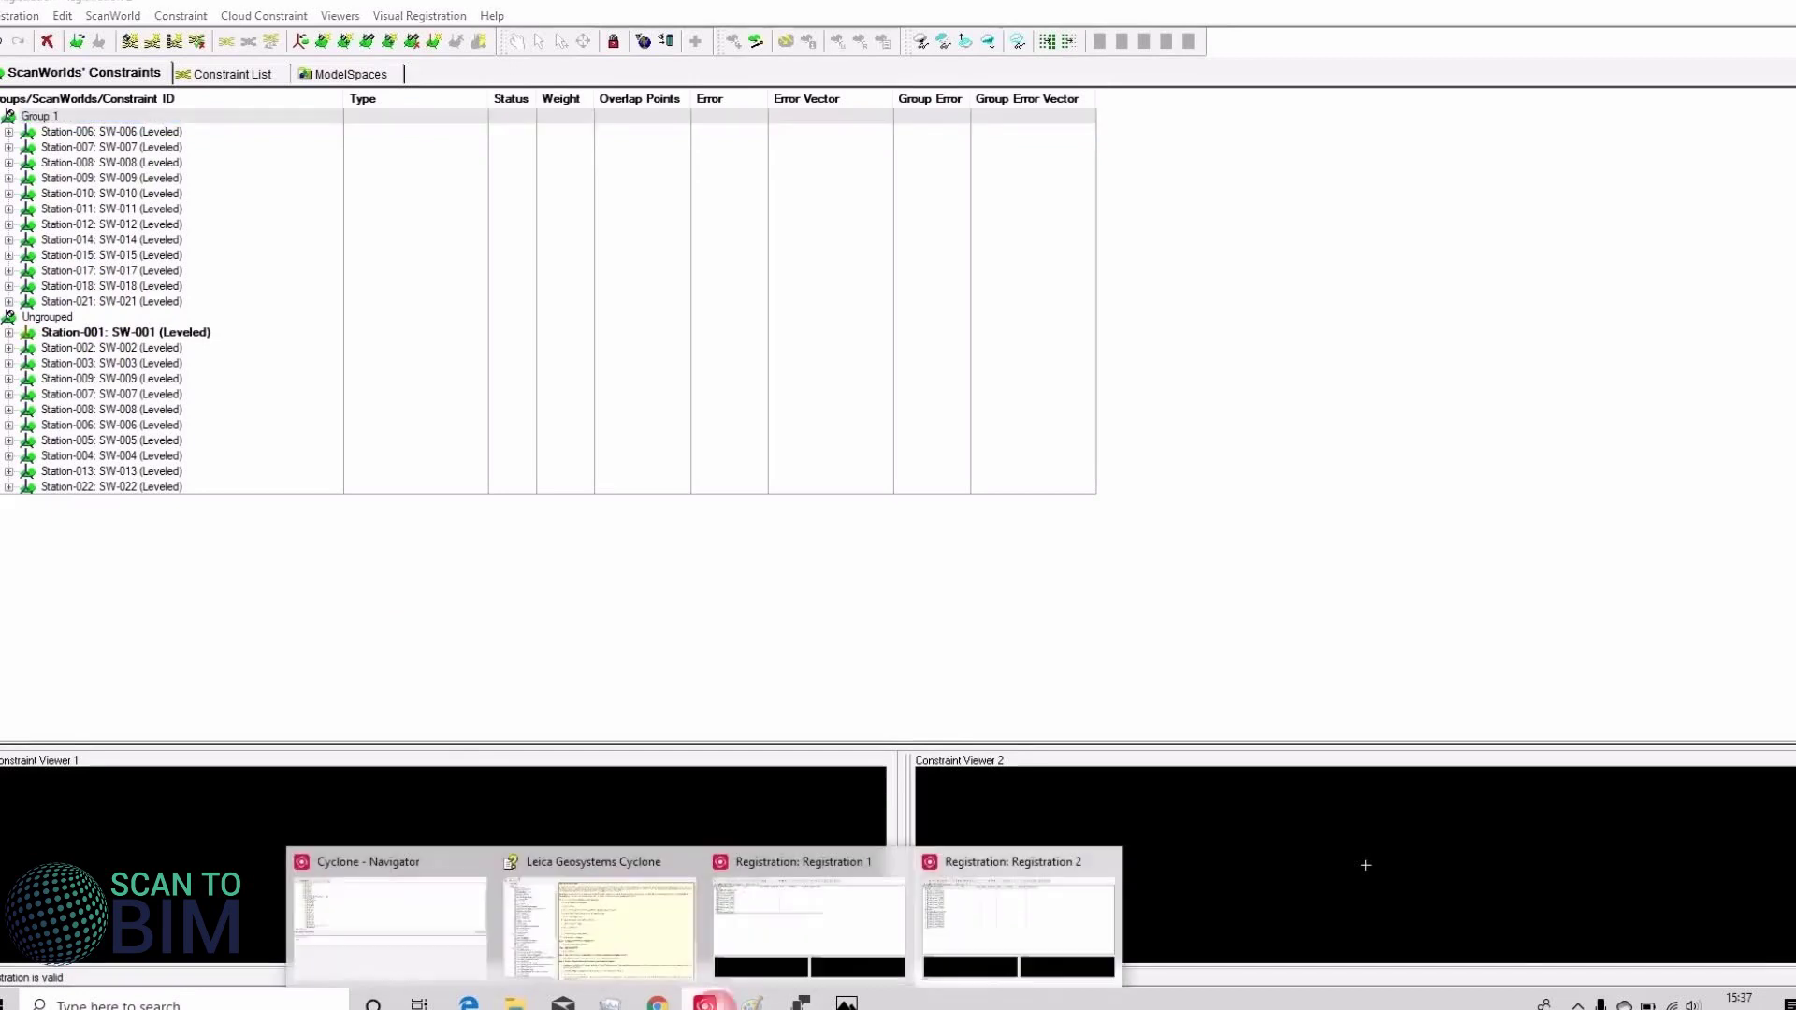
pyautogui.click(397, 896)
pyautogui.click(139, 238)
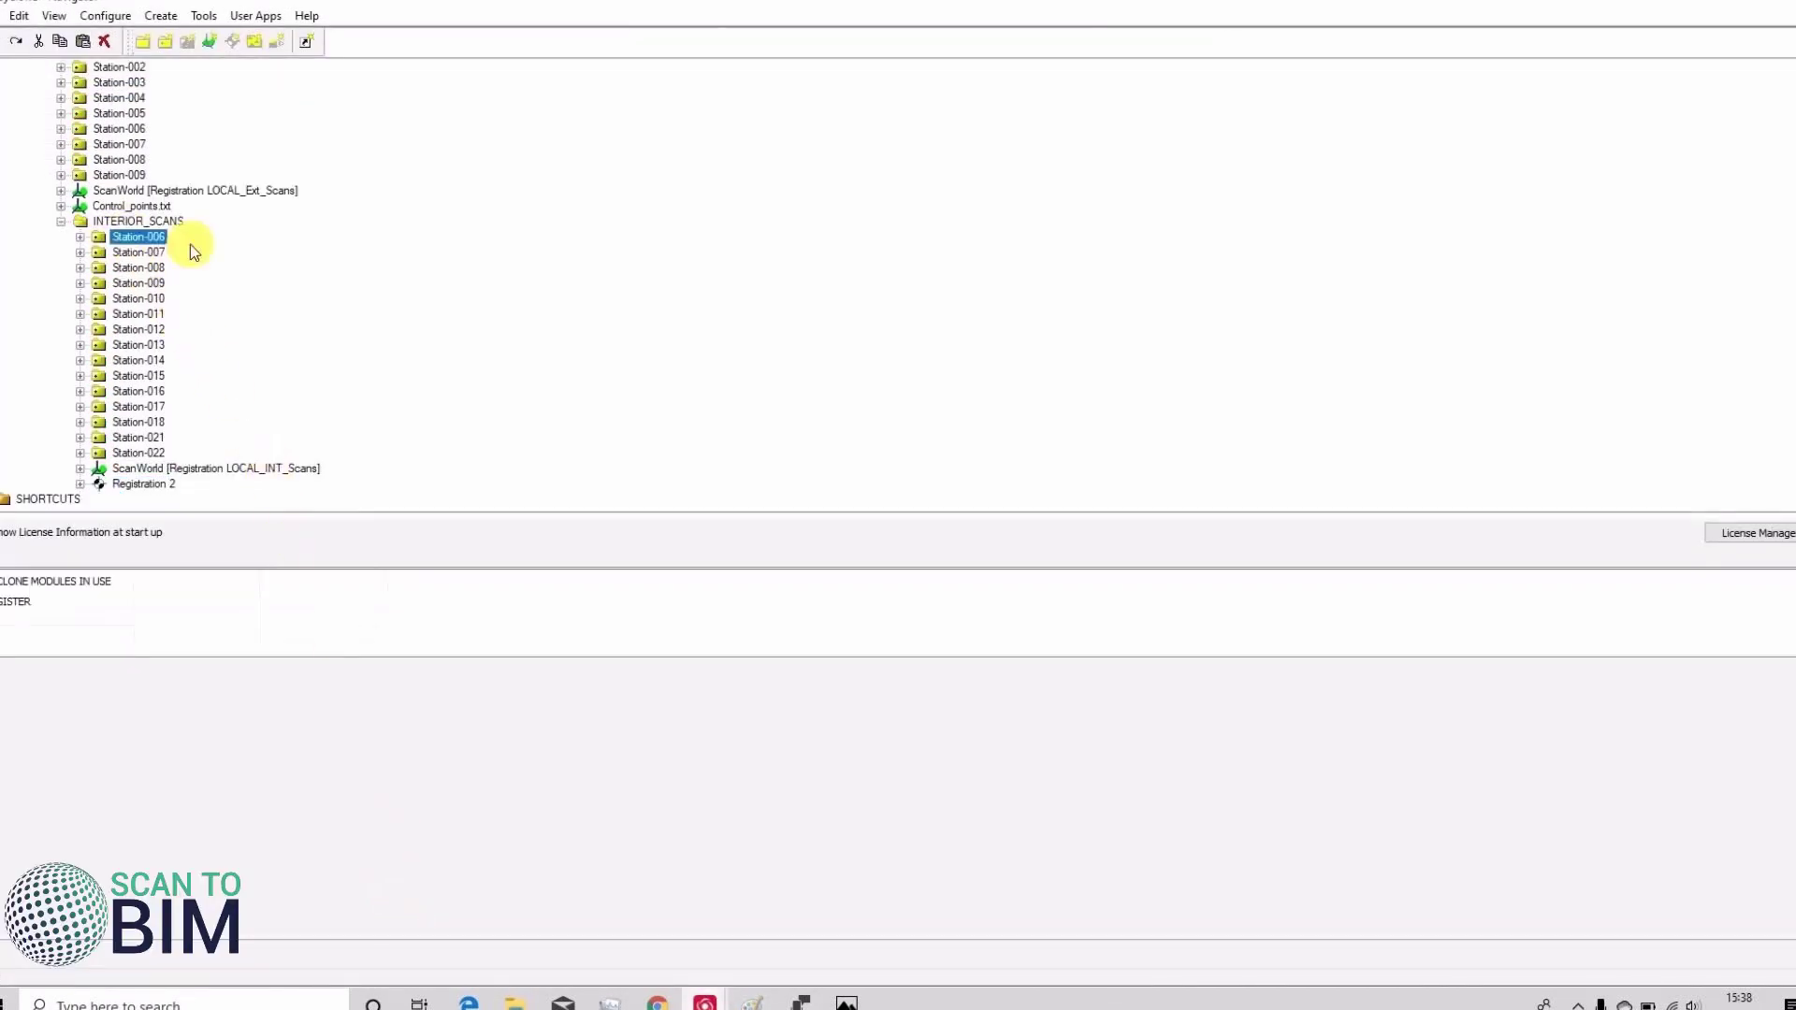
pyautogui.rightClick(140, 222)
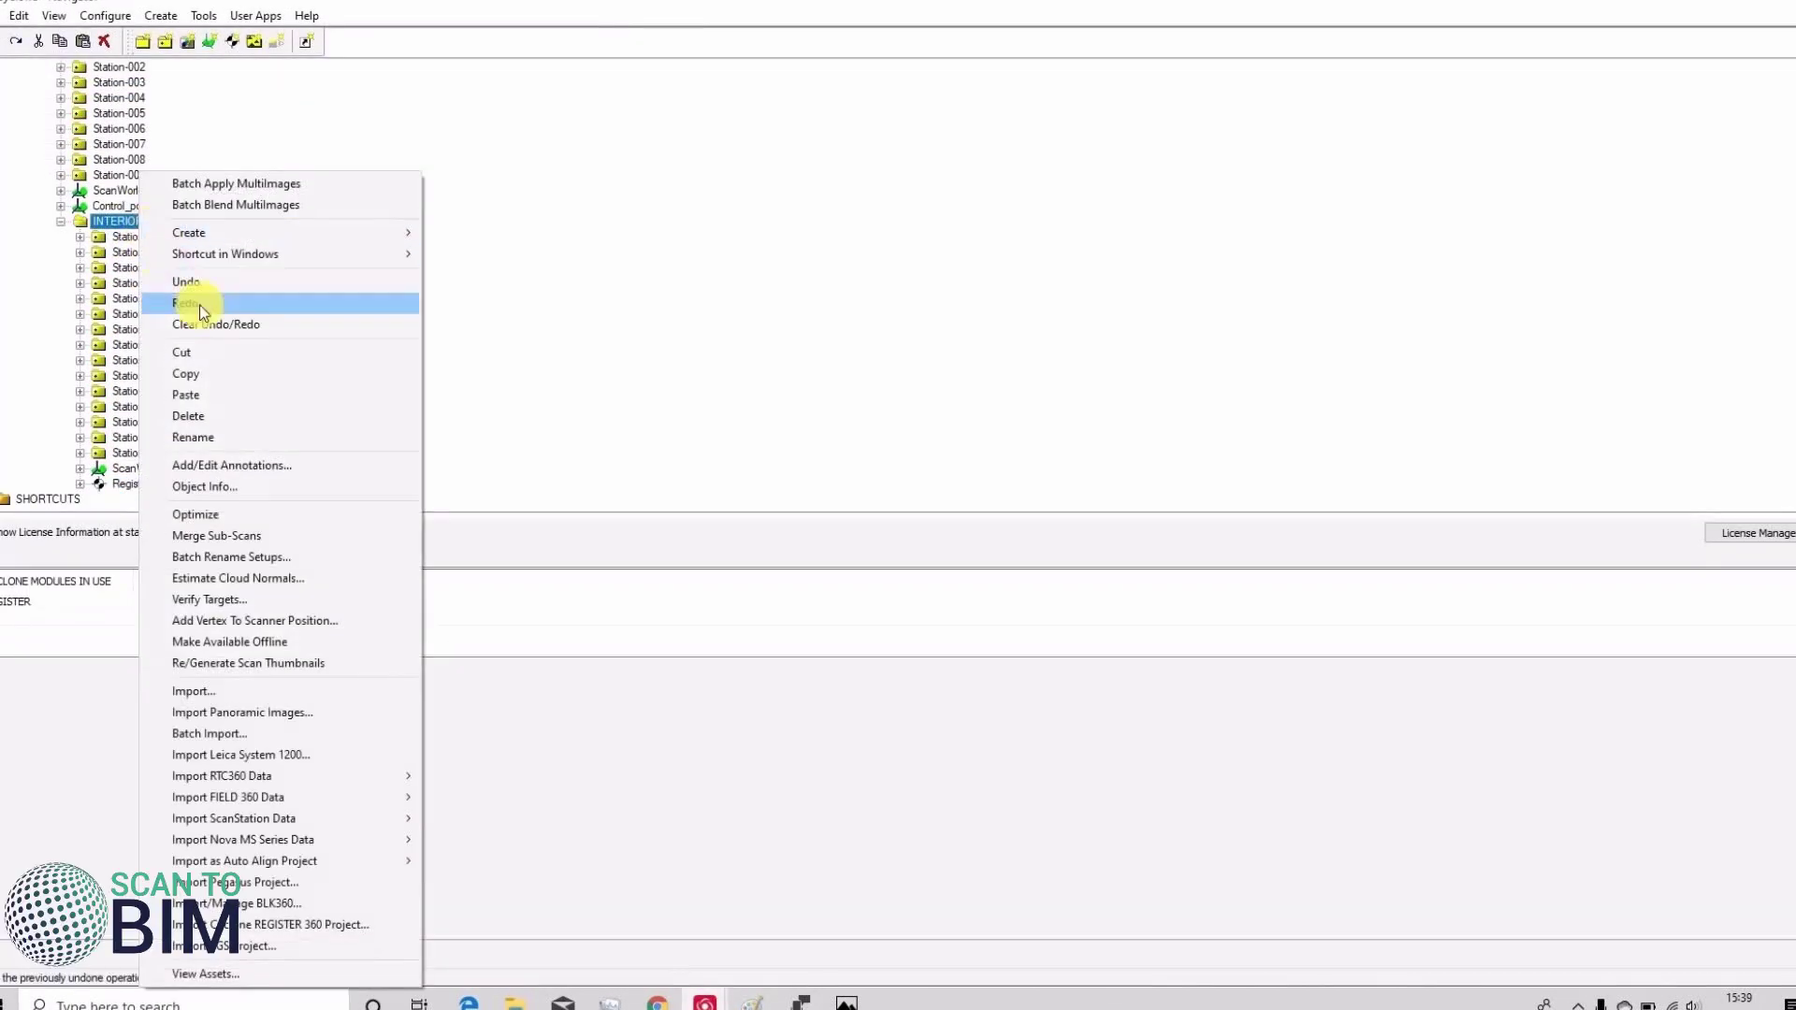
pyautogui.click(223, 559)
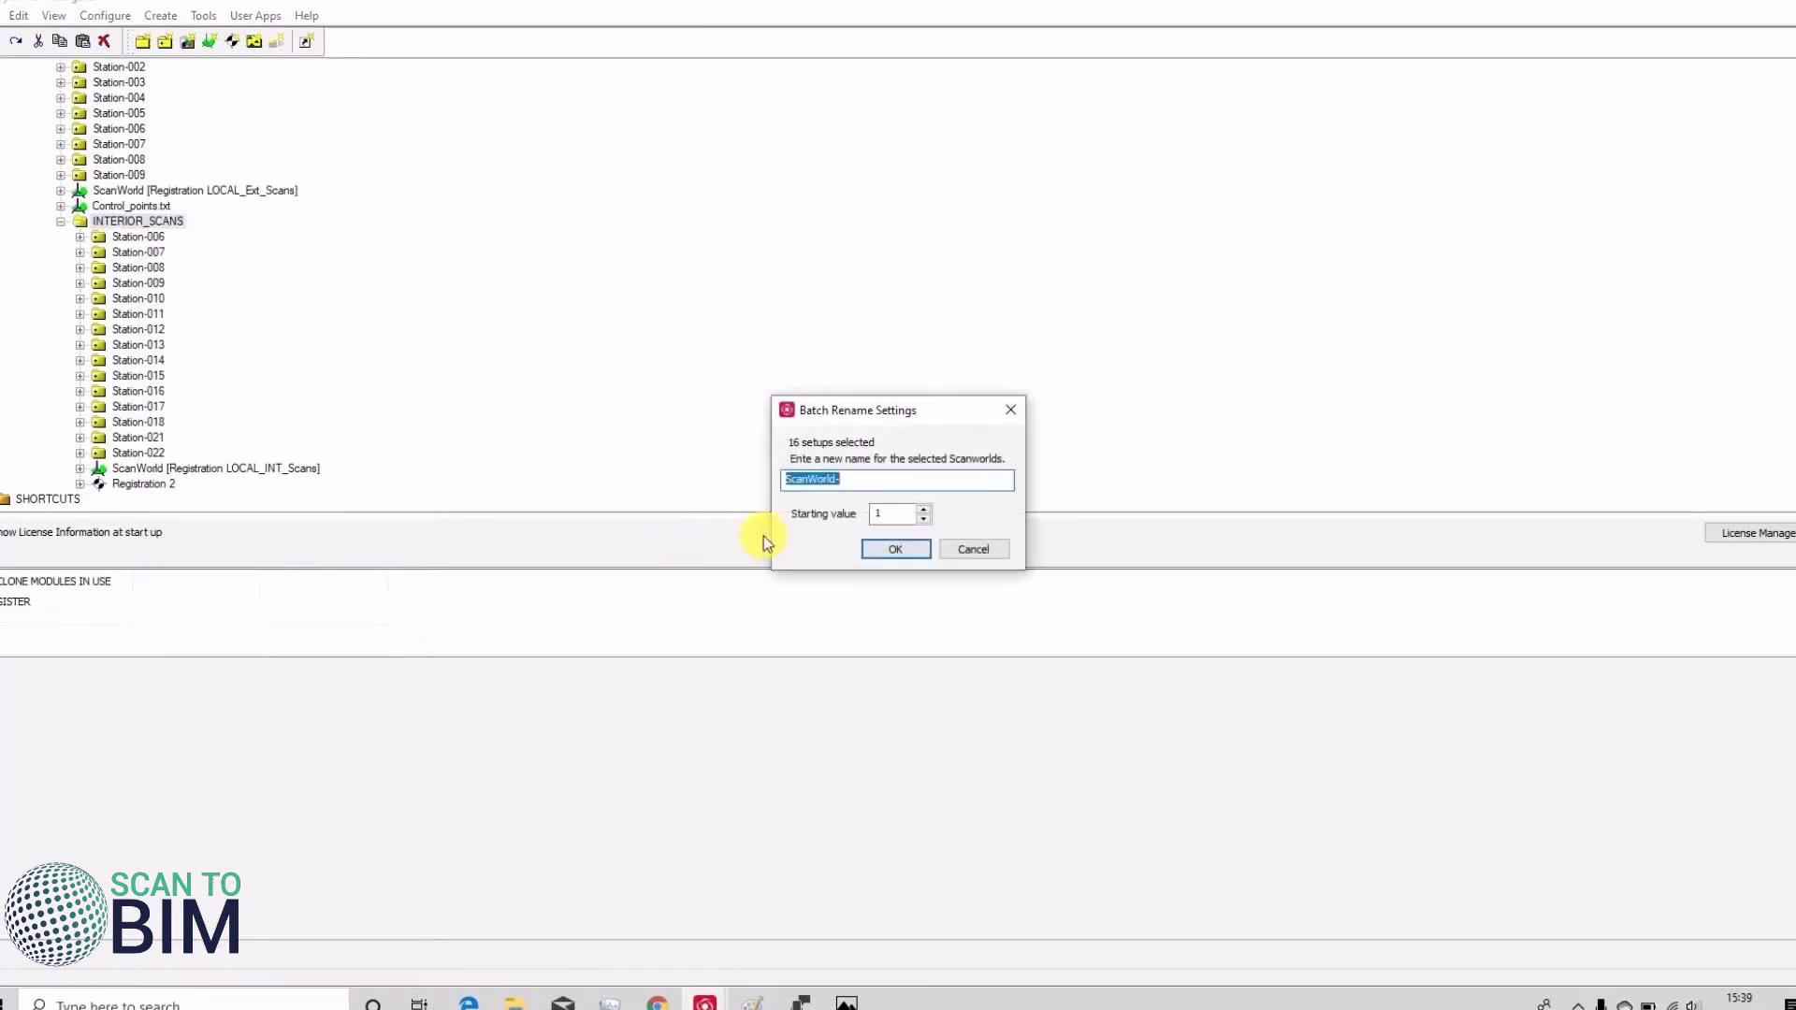
pyautogui.click(877, 483)
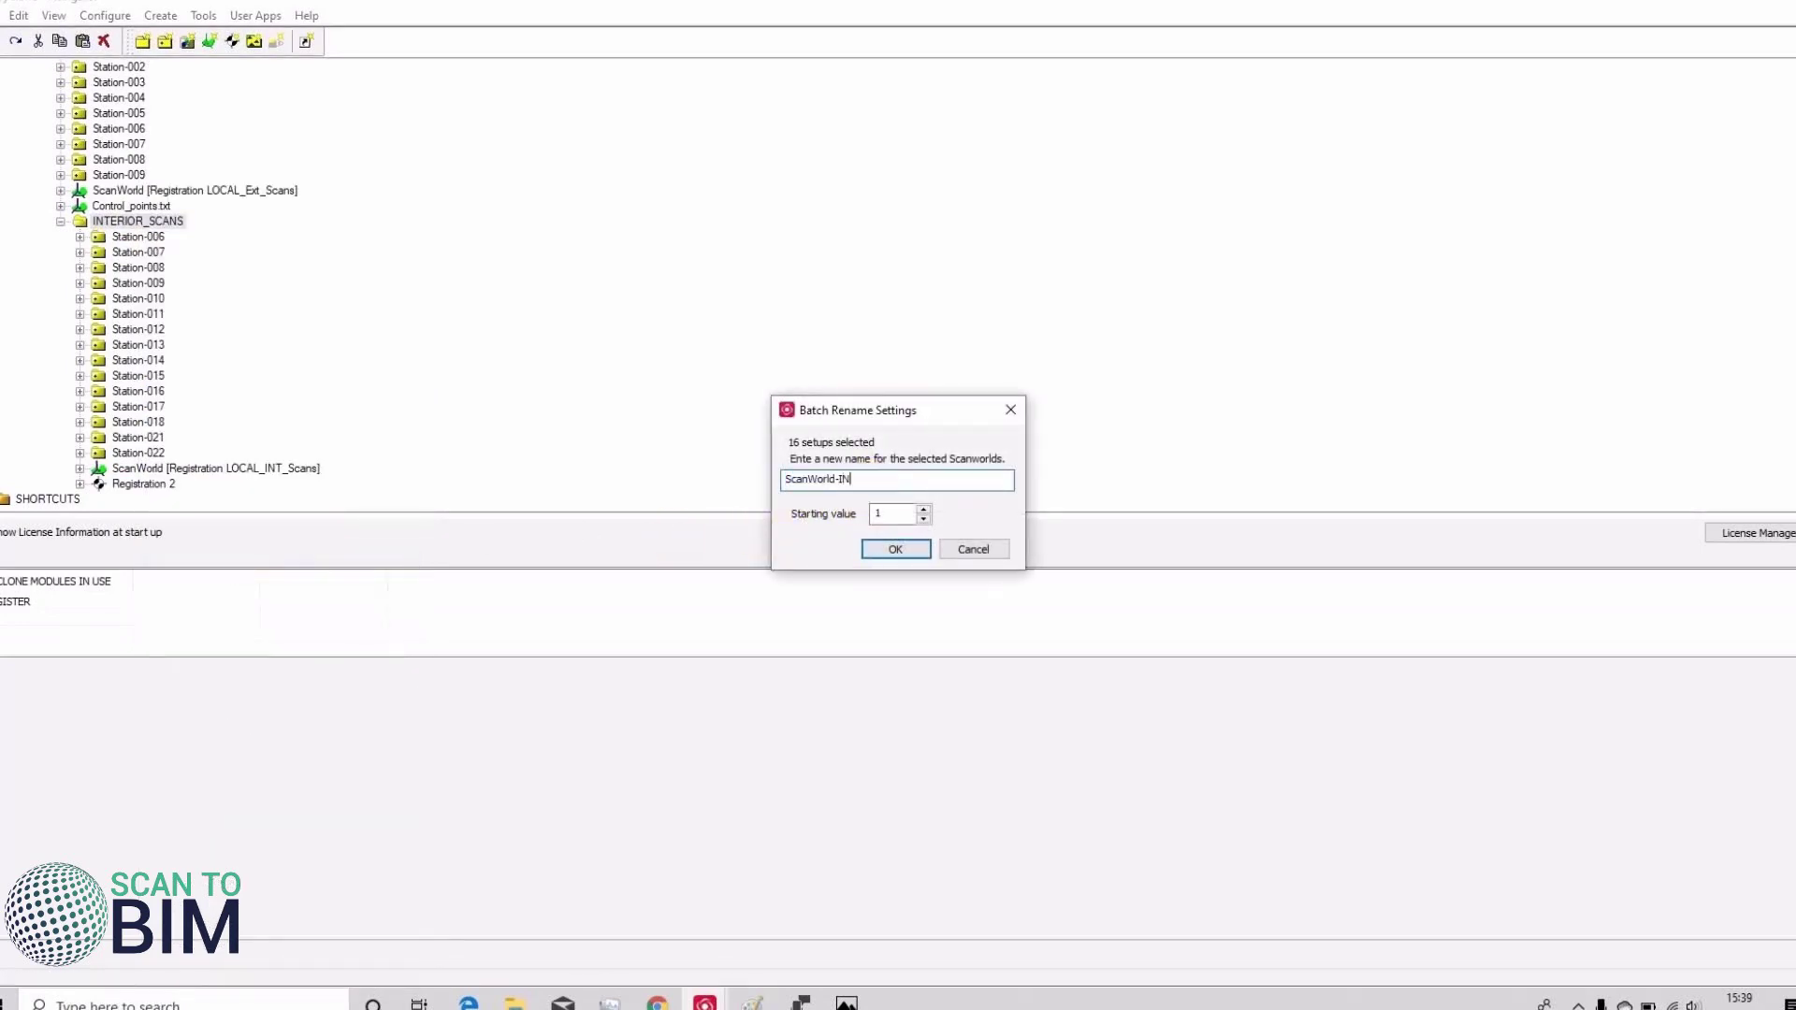
pyautogui.click(914, 552)
# - Expand Station-006 and Station-007 to check their new ScanWorld names, then collapse them
pyautogui.doubleClick(140, 239)
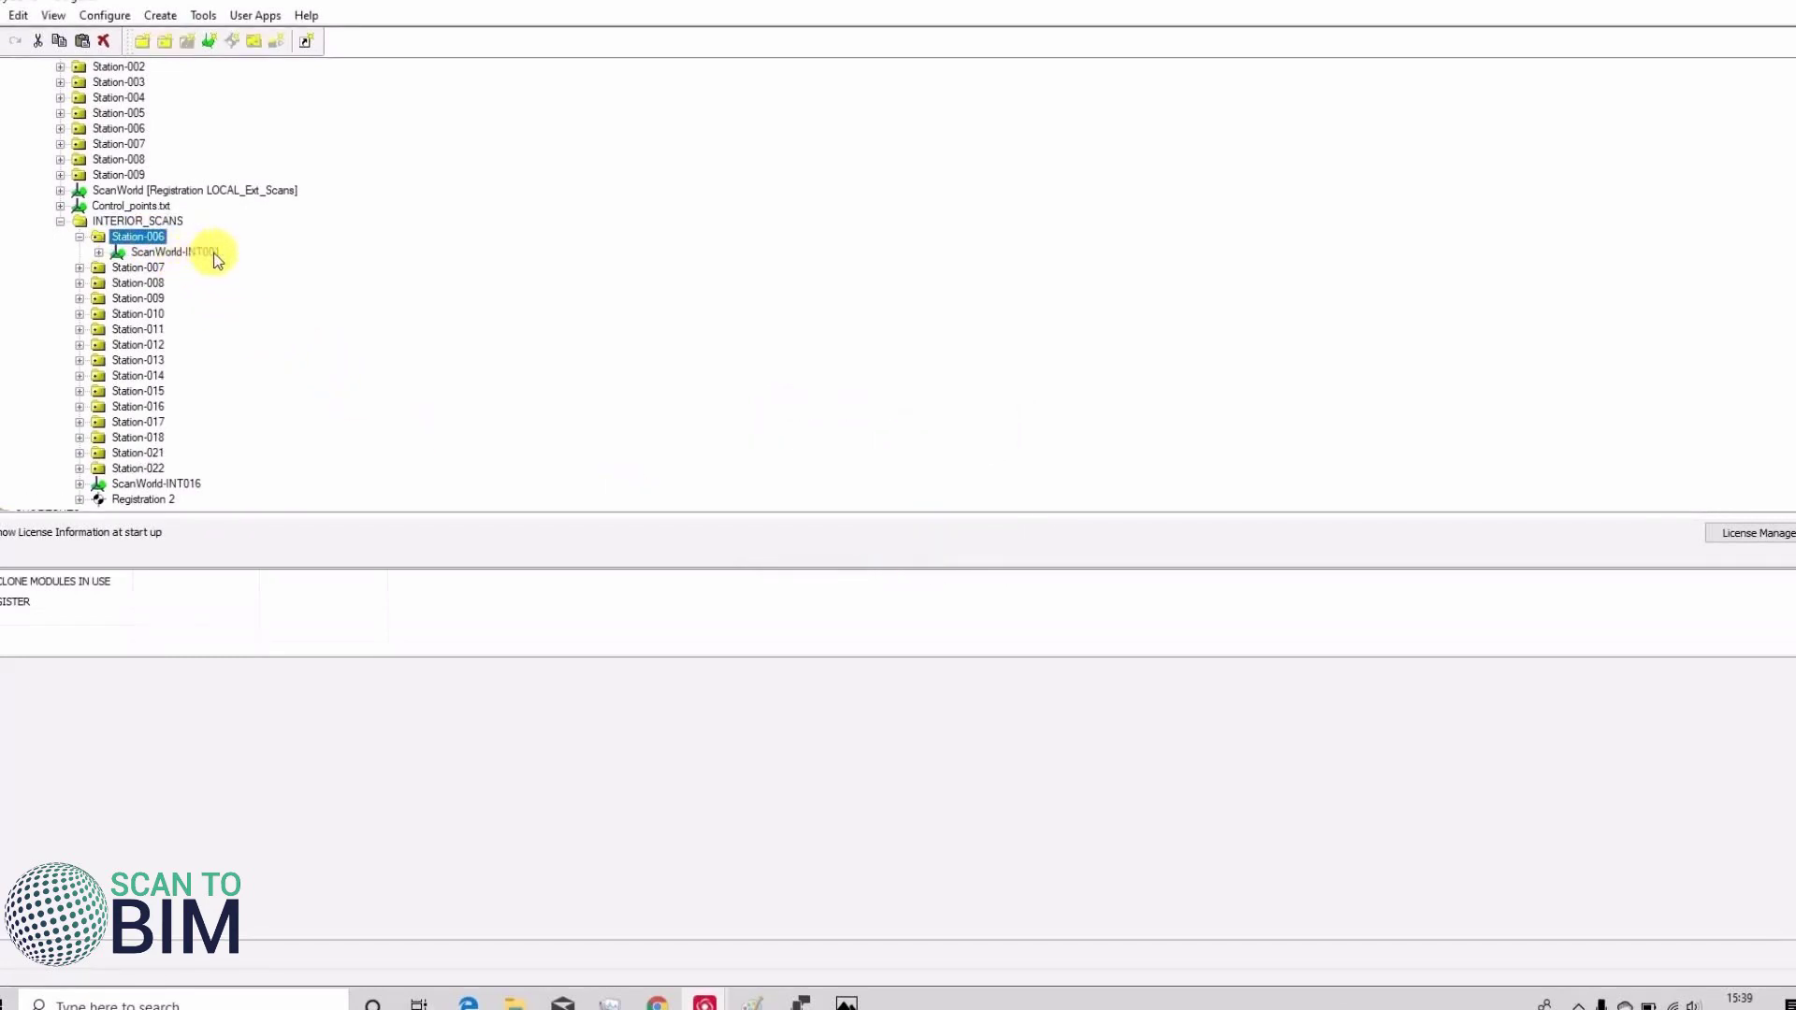
pyautogui.doubleClick(142, 269)
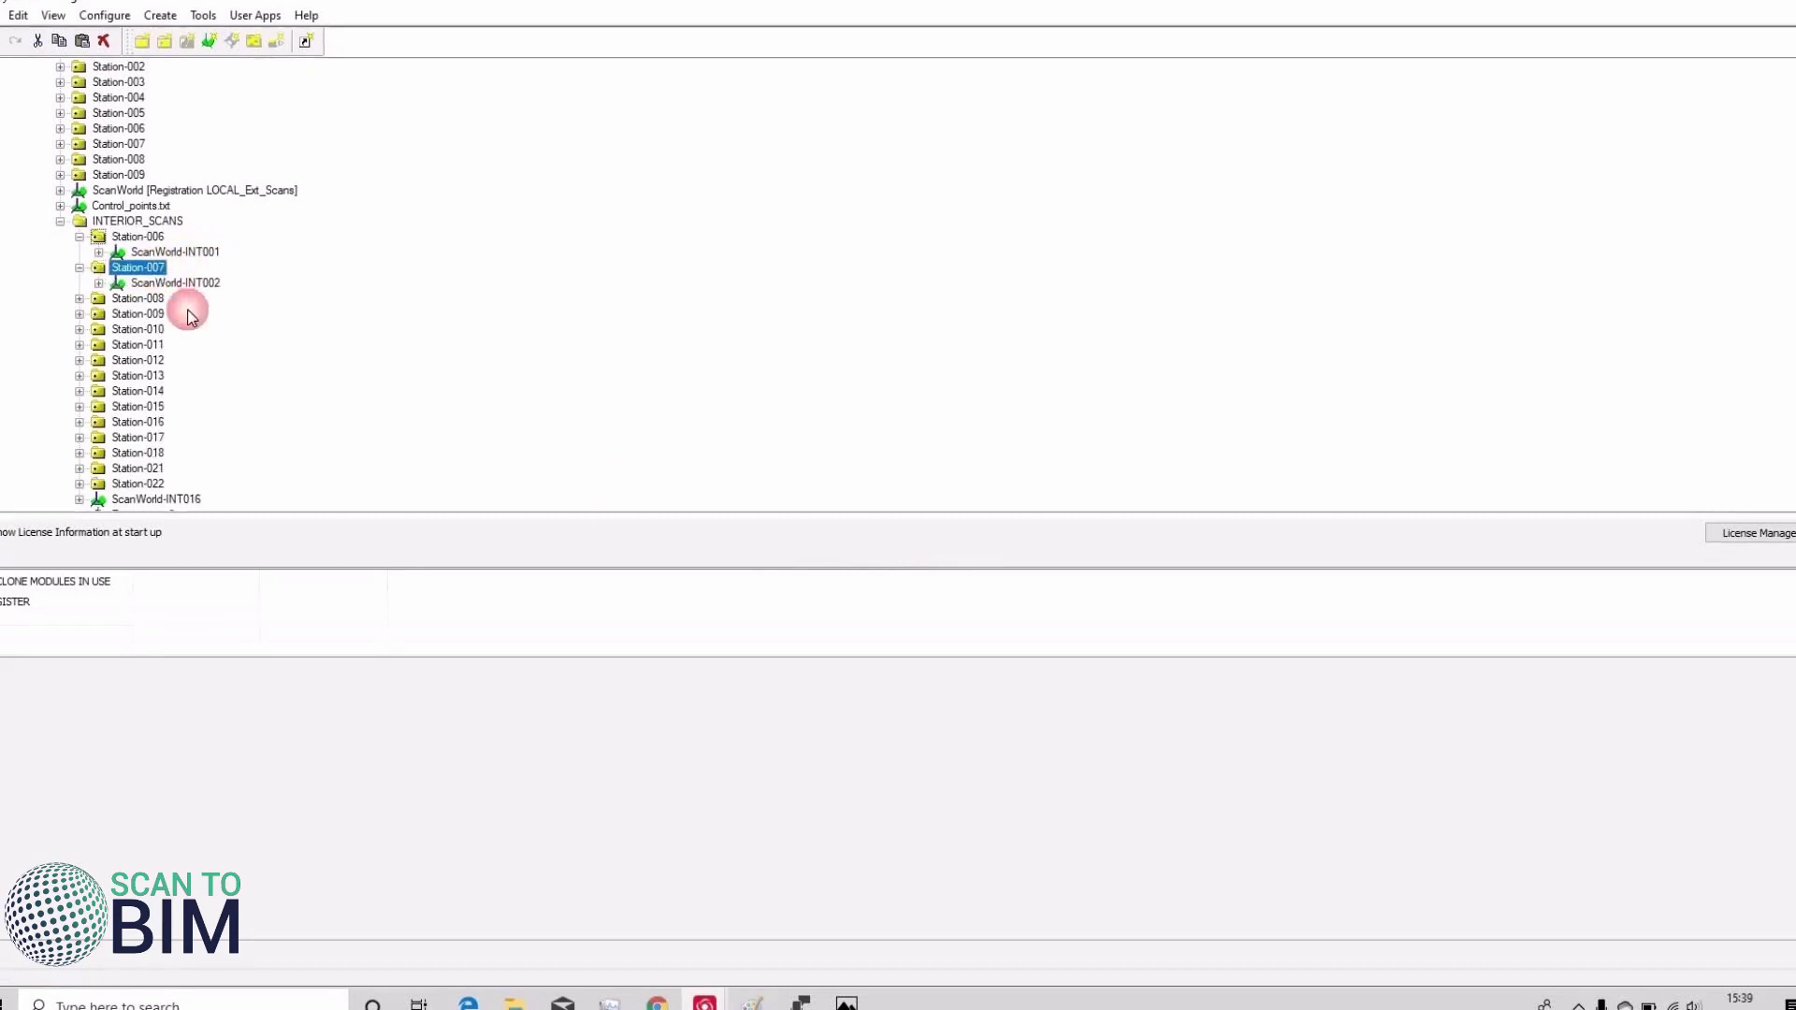
pyautogui.click(79, 238)
pyautogui.click(80, 253)
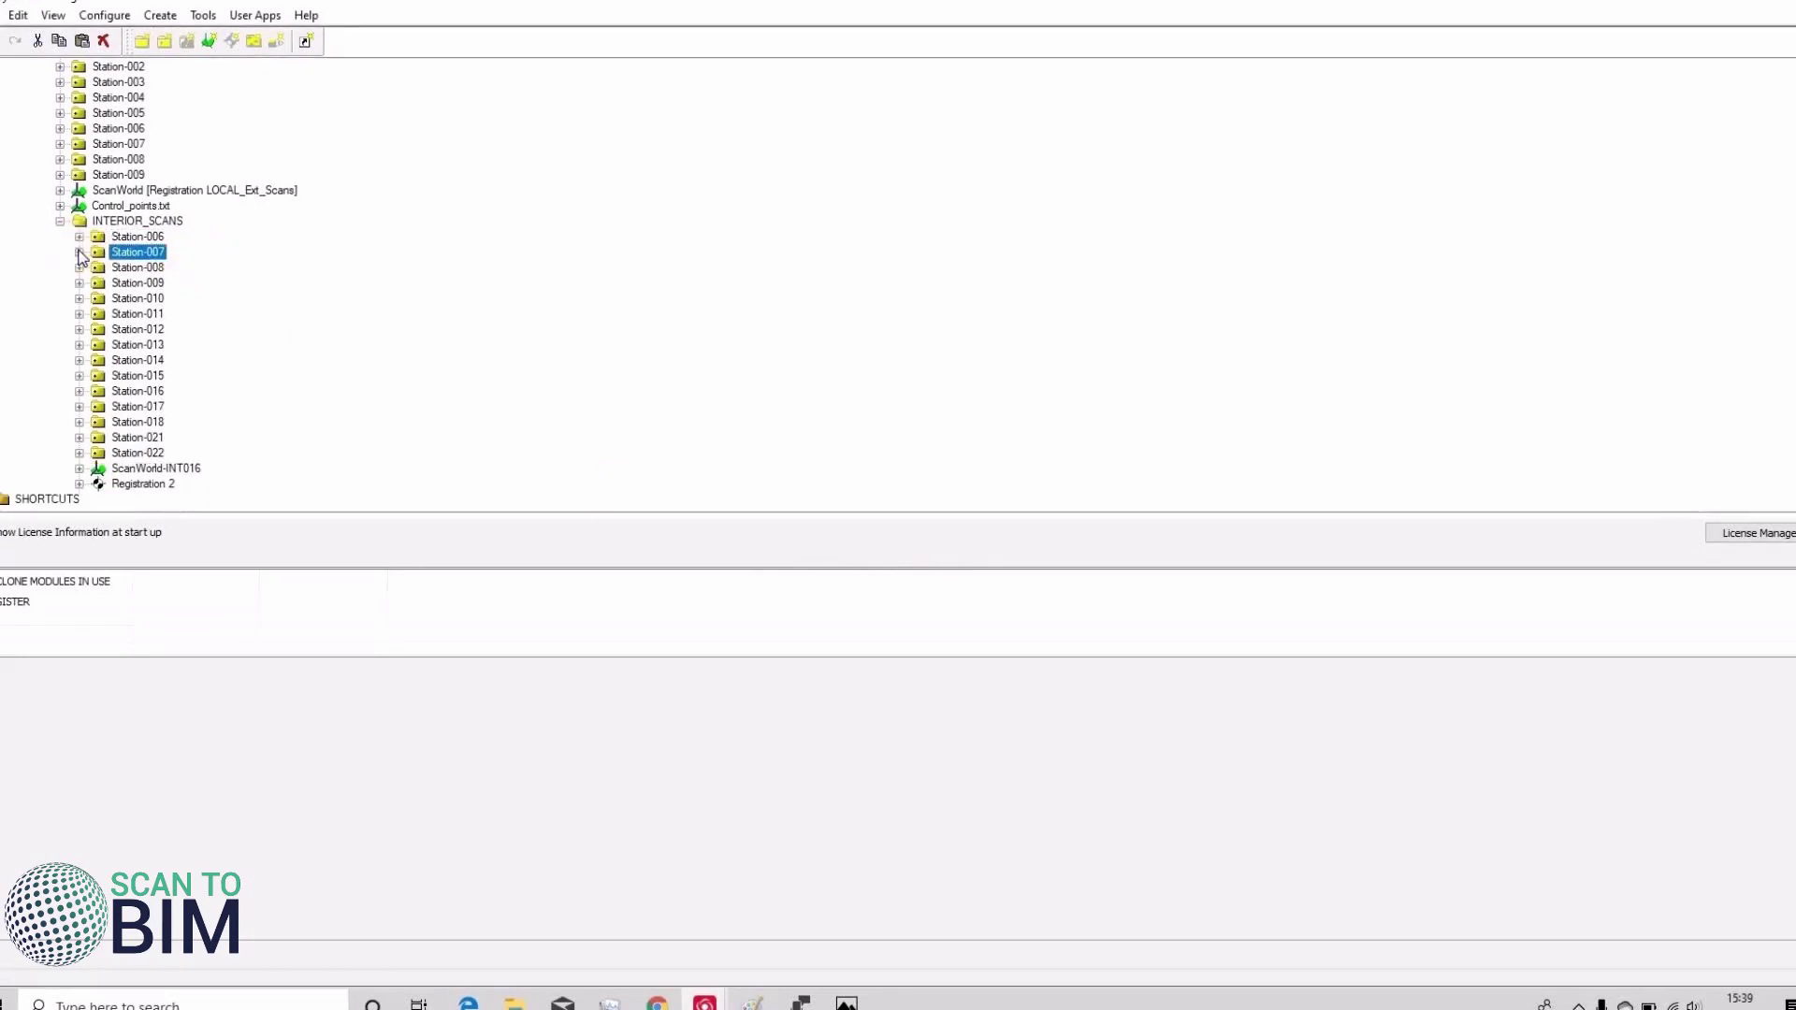
# - Rename ScanWorld-INT016 to 'ScanWorld [Registration LOCAL_INT_Scans]' using the copied exterior name
pyautogui.click(182, 470)
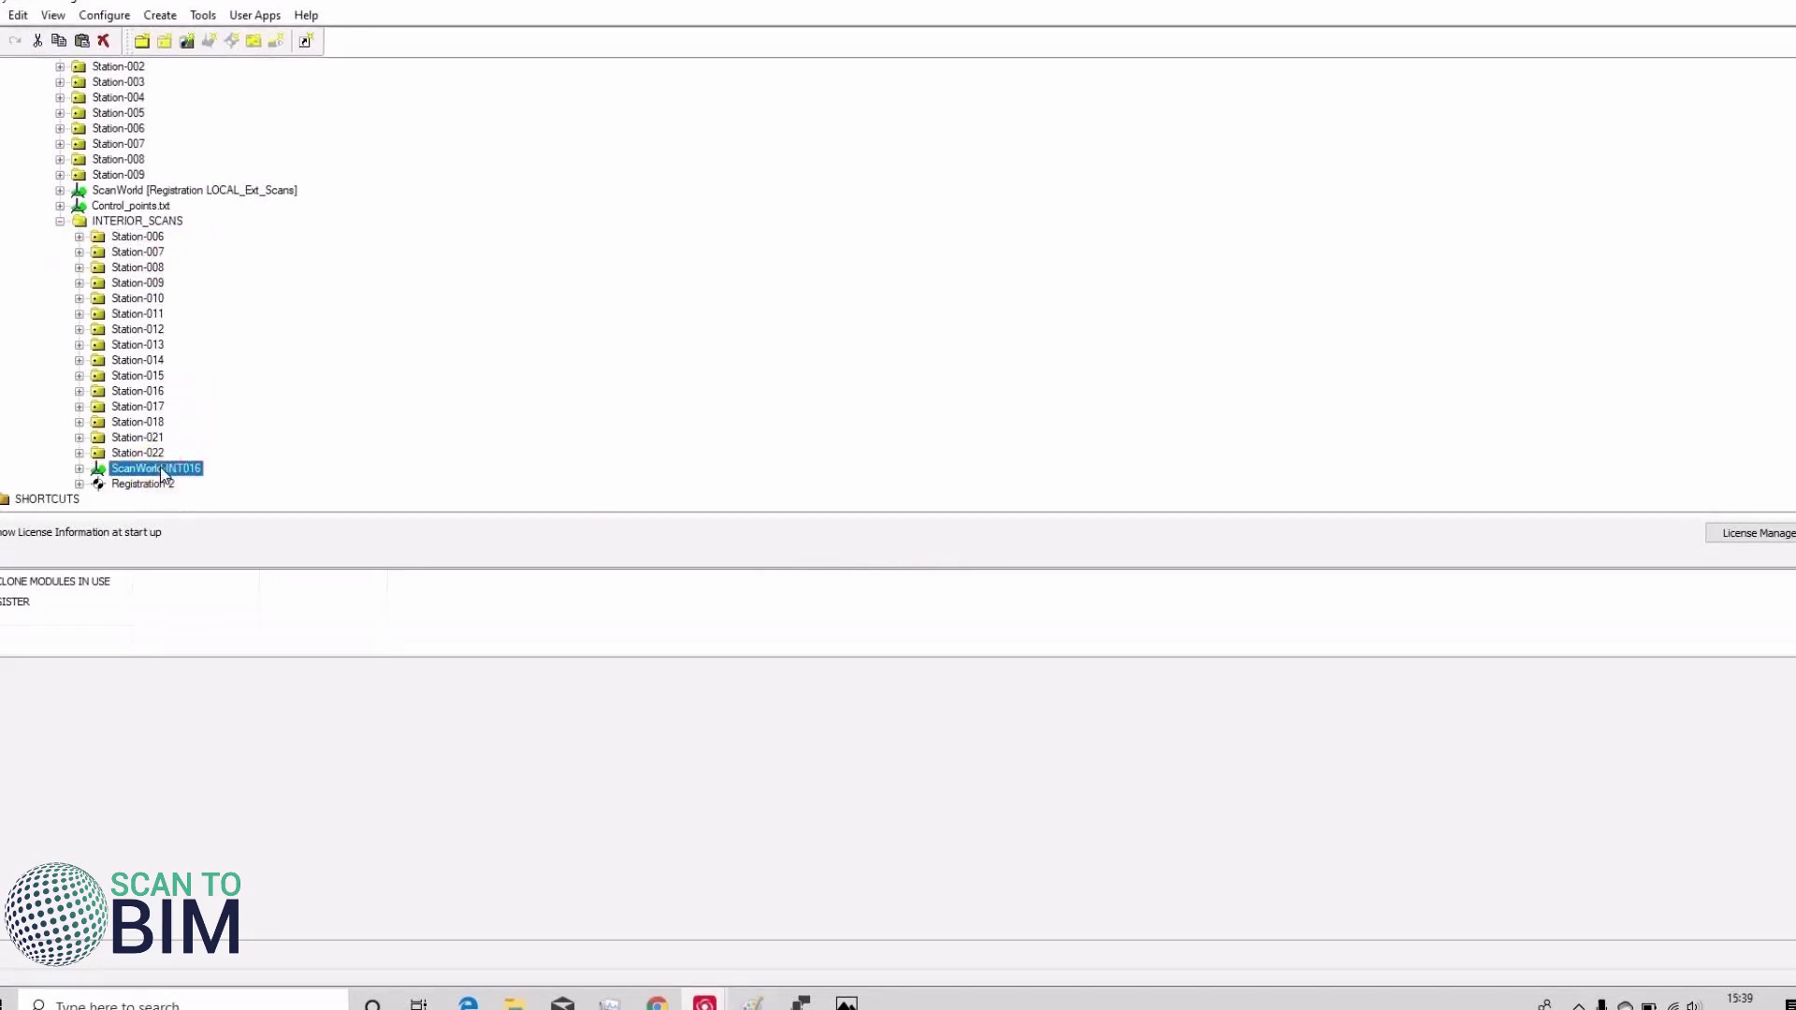
pyautogui.click(160, 475)
pyautogui.moveTo(165, 469); pyautogui.dragTo(213, 477)
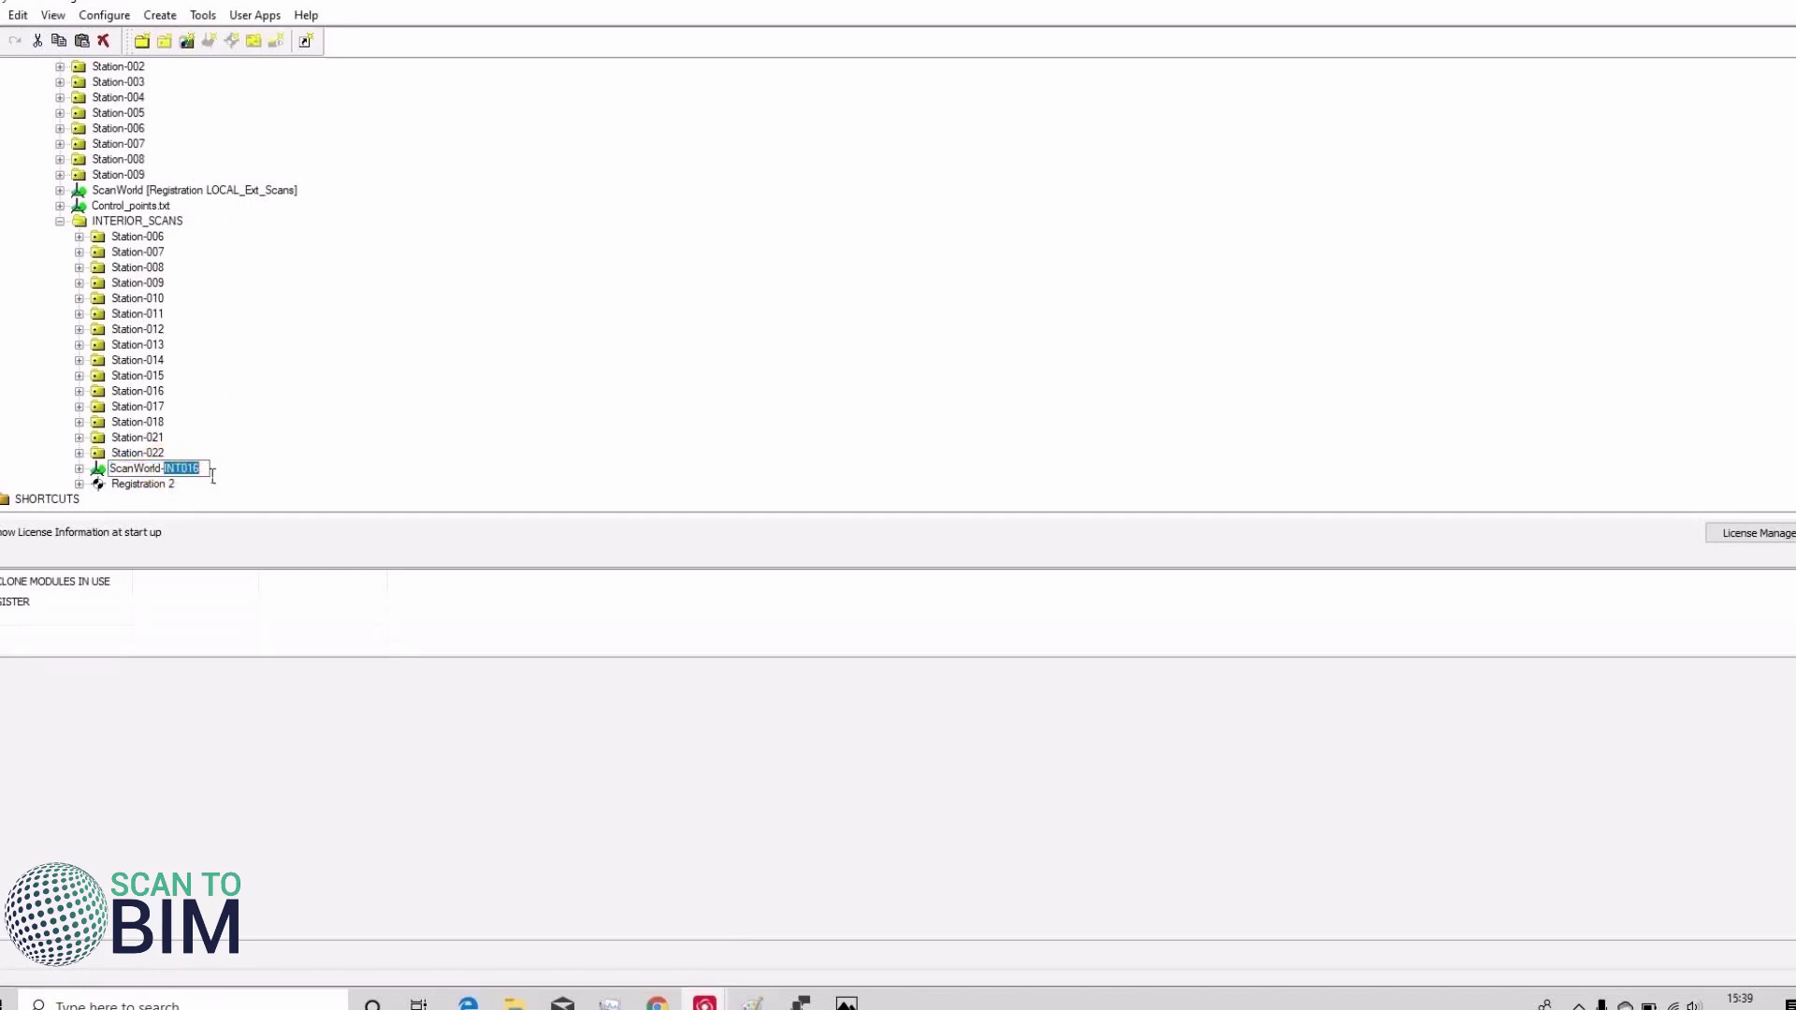
pyautogui.click(155, 187)
pyautogui.click(178, 191)
pyautogui.hotkey('ctrl', 'c')
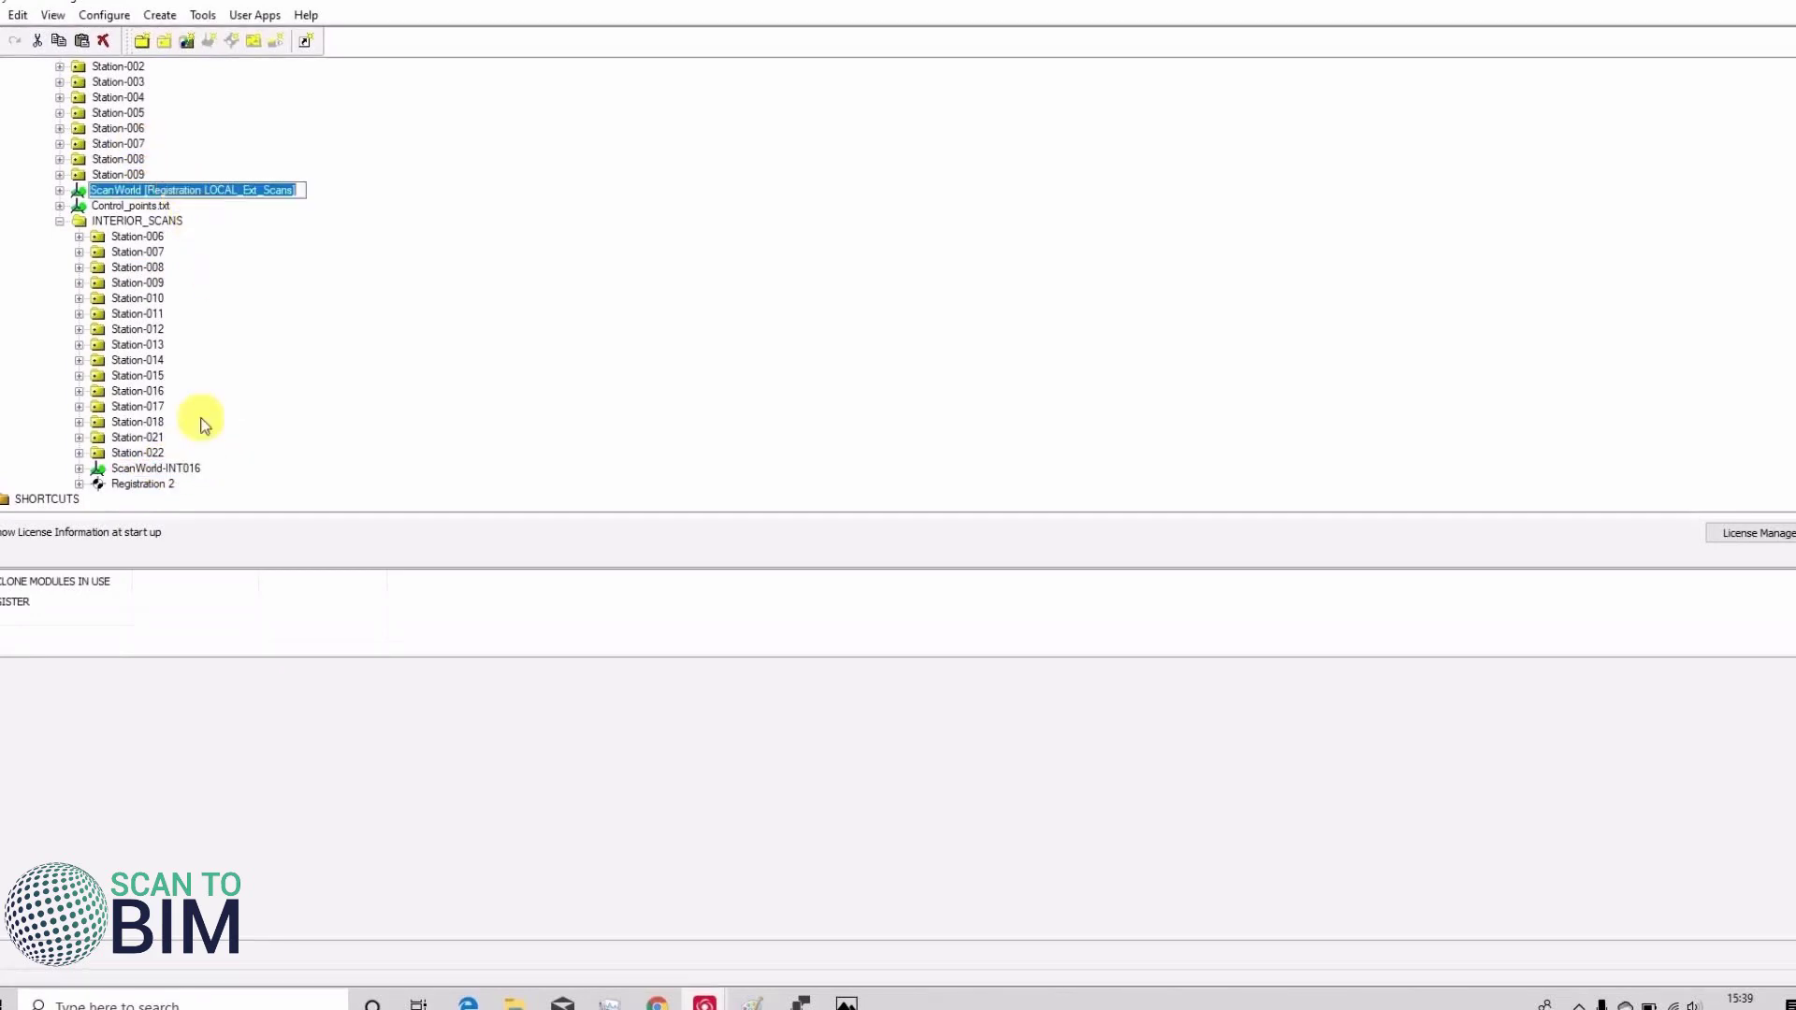
pyautogui.click(157, 469)
pyautogui.click(176, 471)
pyautogui.hotkey('ctrl', 'v')
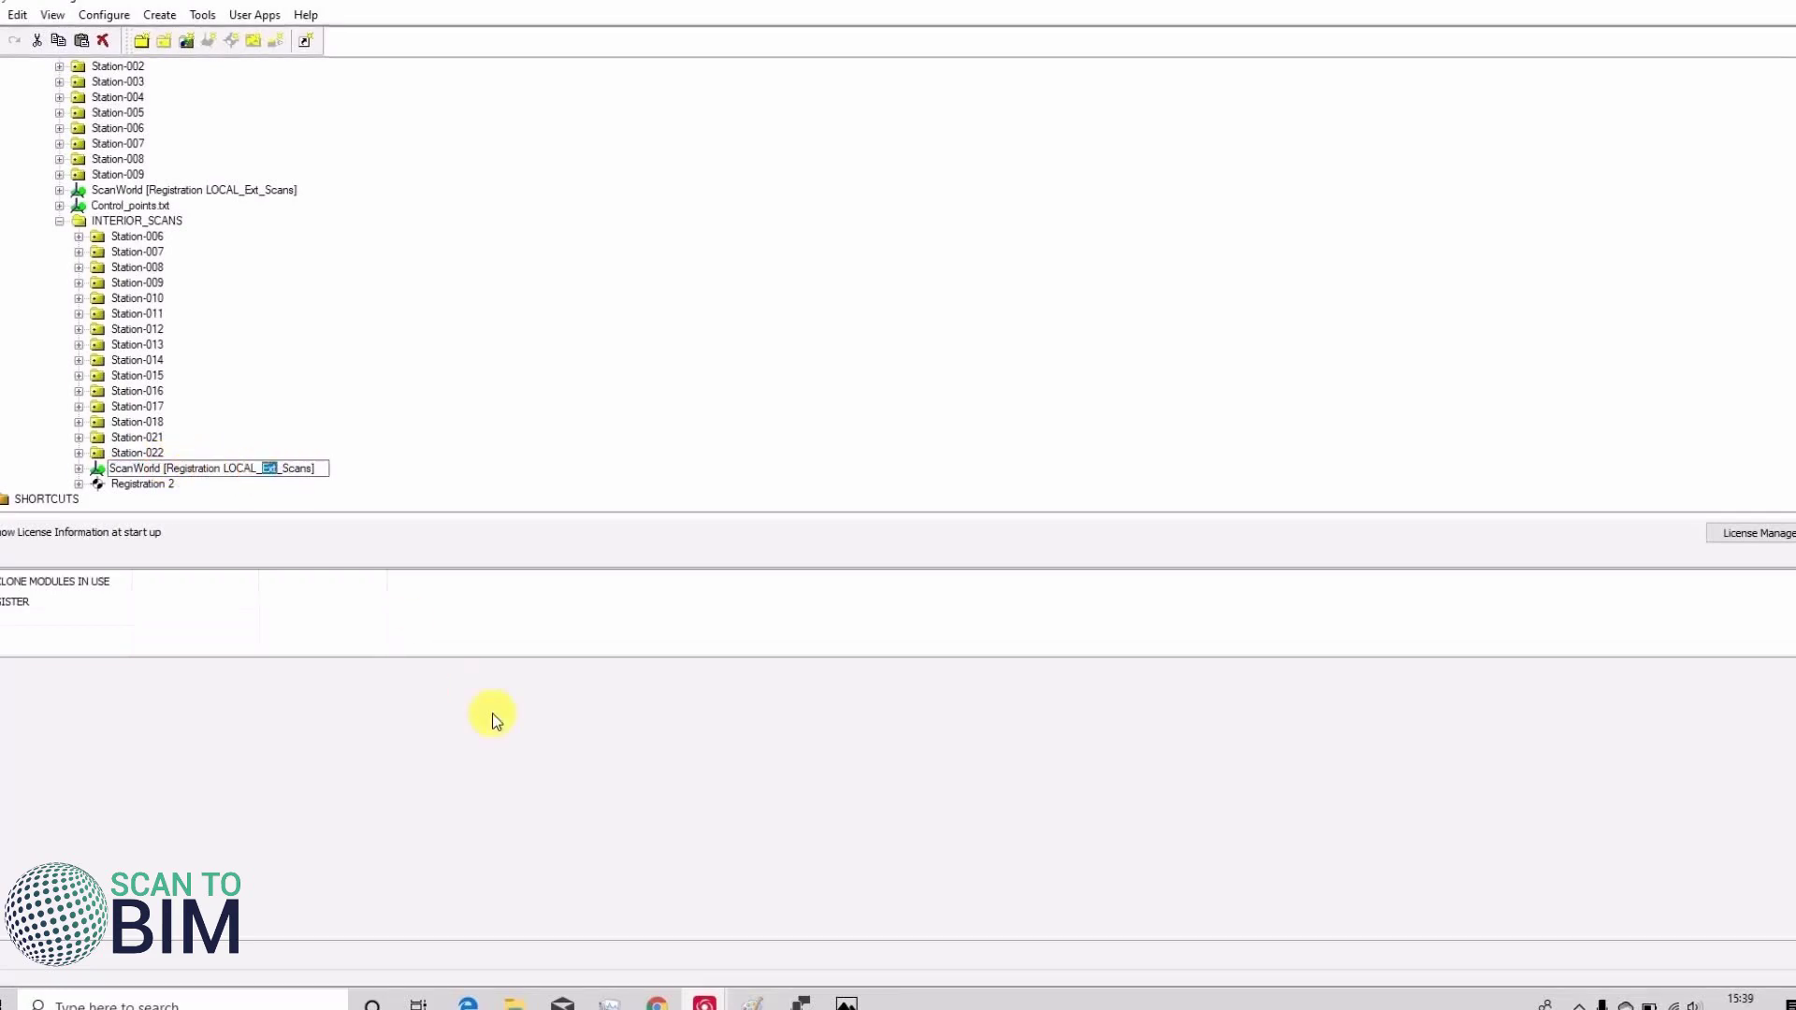
pyautogui.click(529, 470)
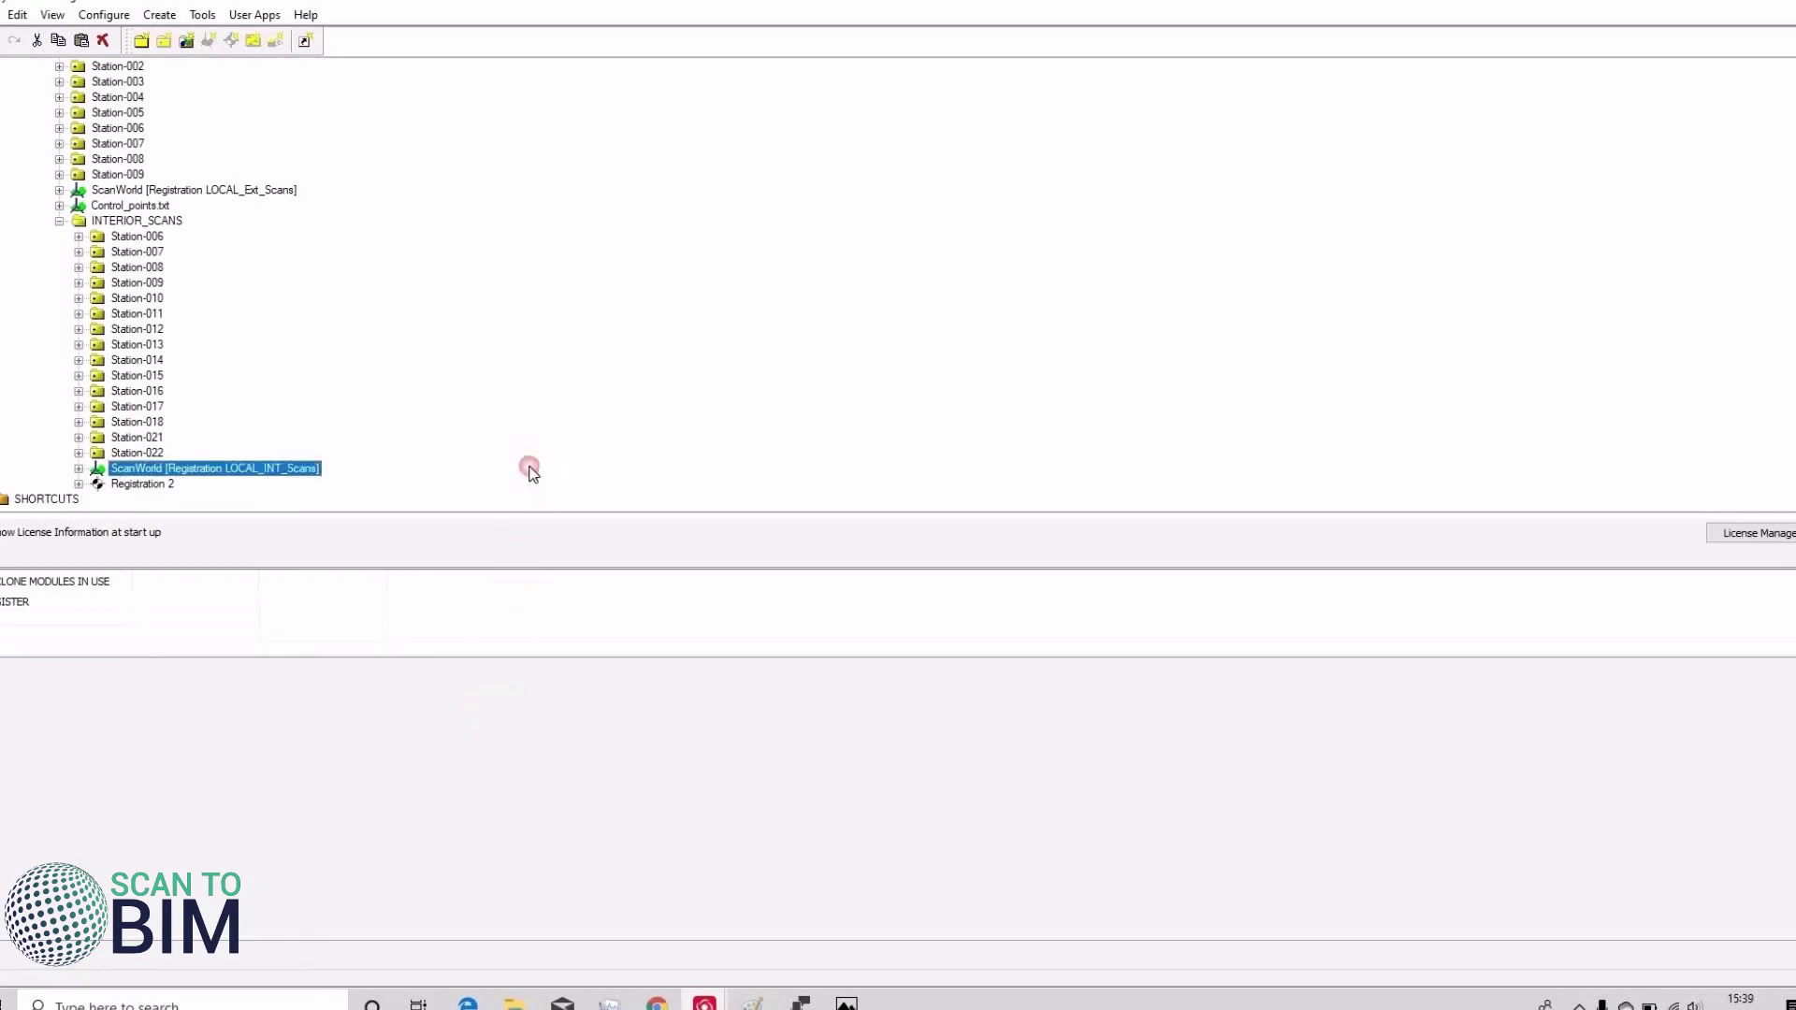
# - In Registration 2, ungroup Group 1 and re-run the registration
pyautogui.moveTo(704, 1003)
pyautogui.click(1026, 898)
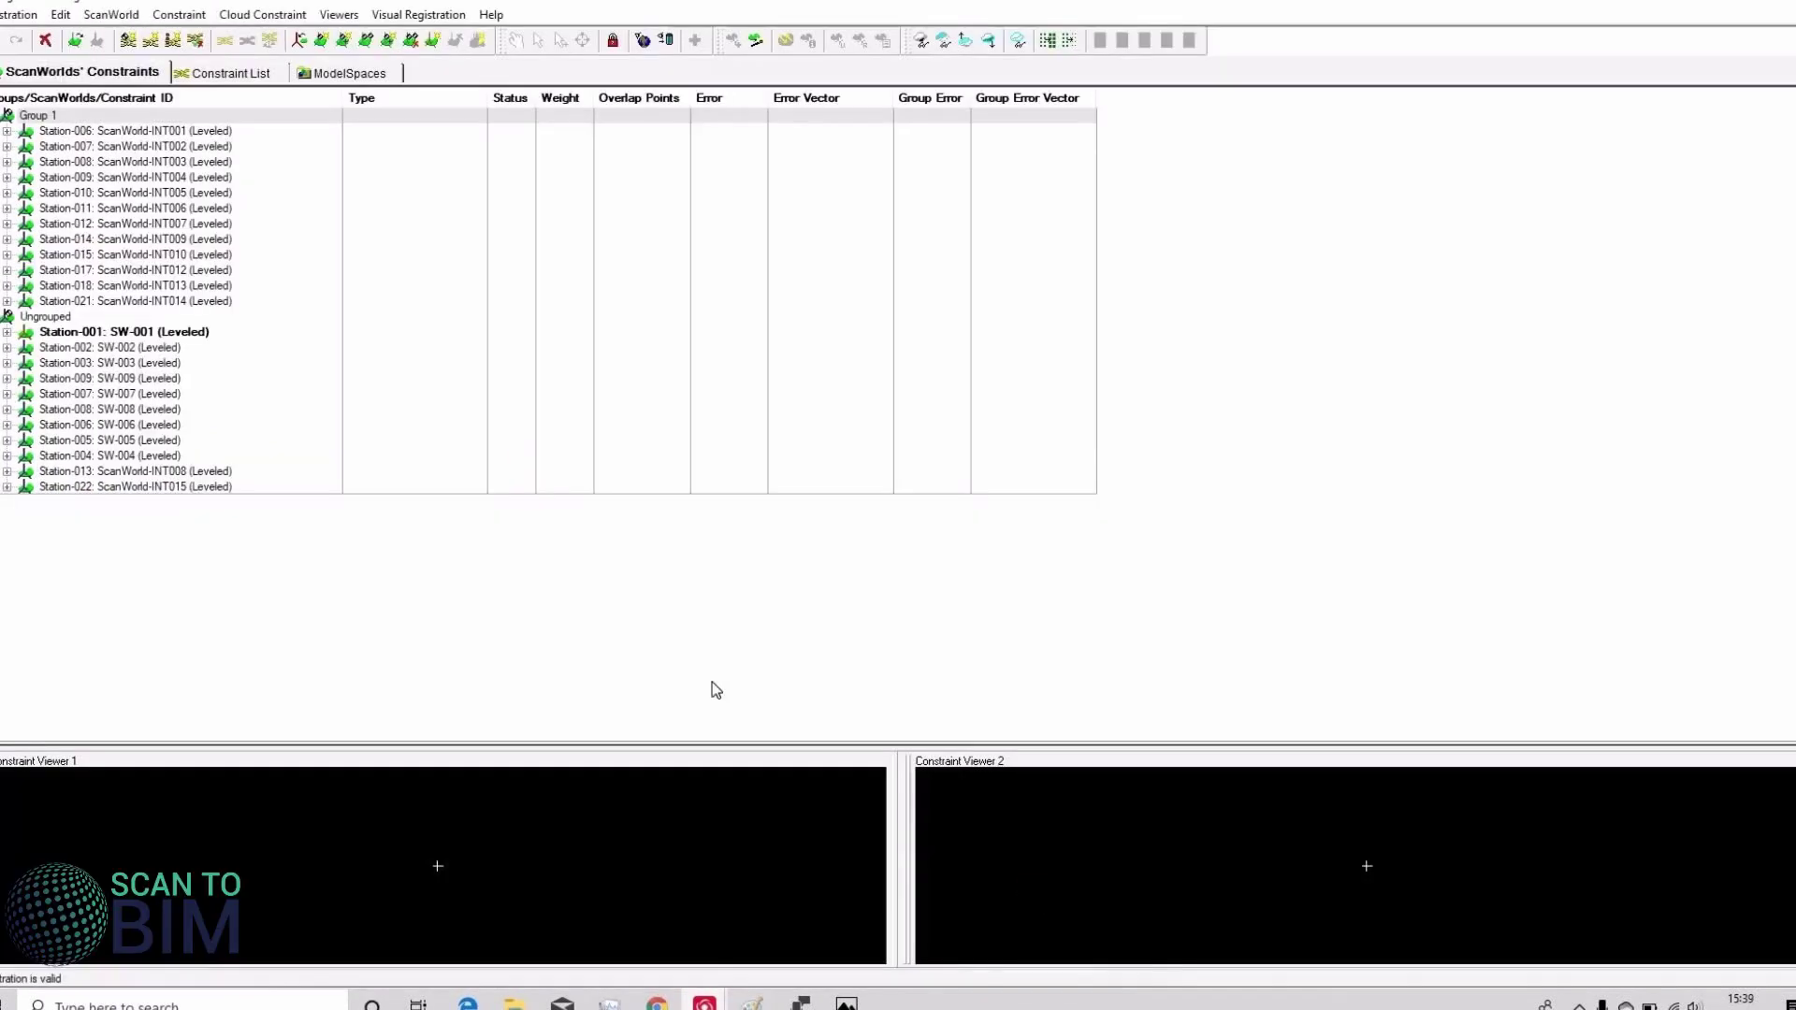
pyautogui.click(166, 134)
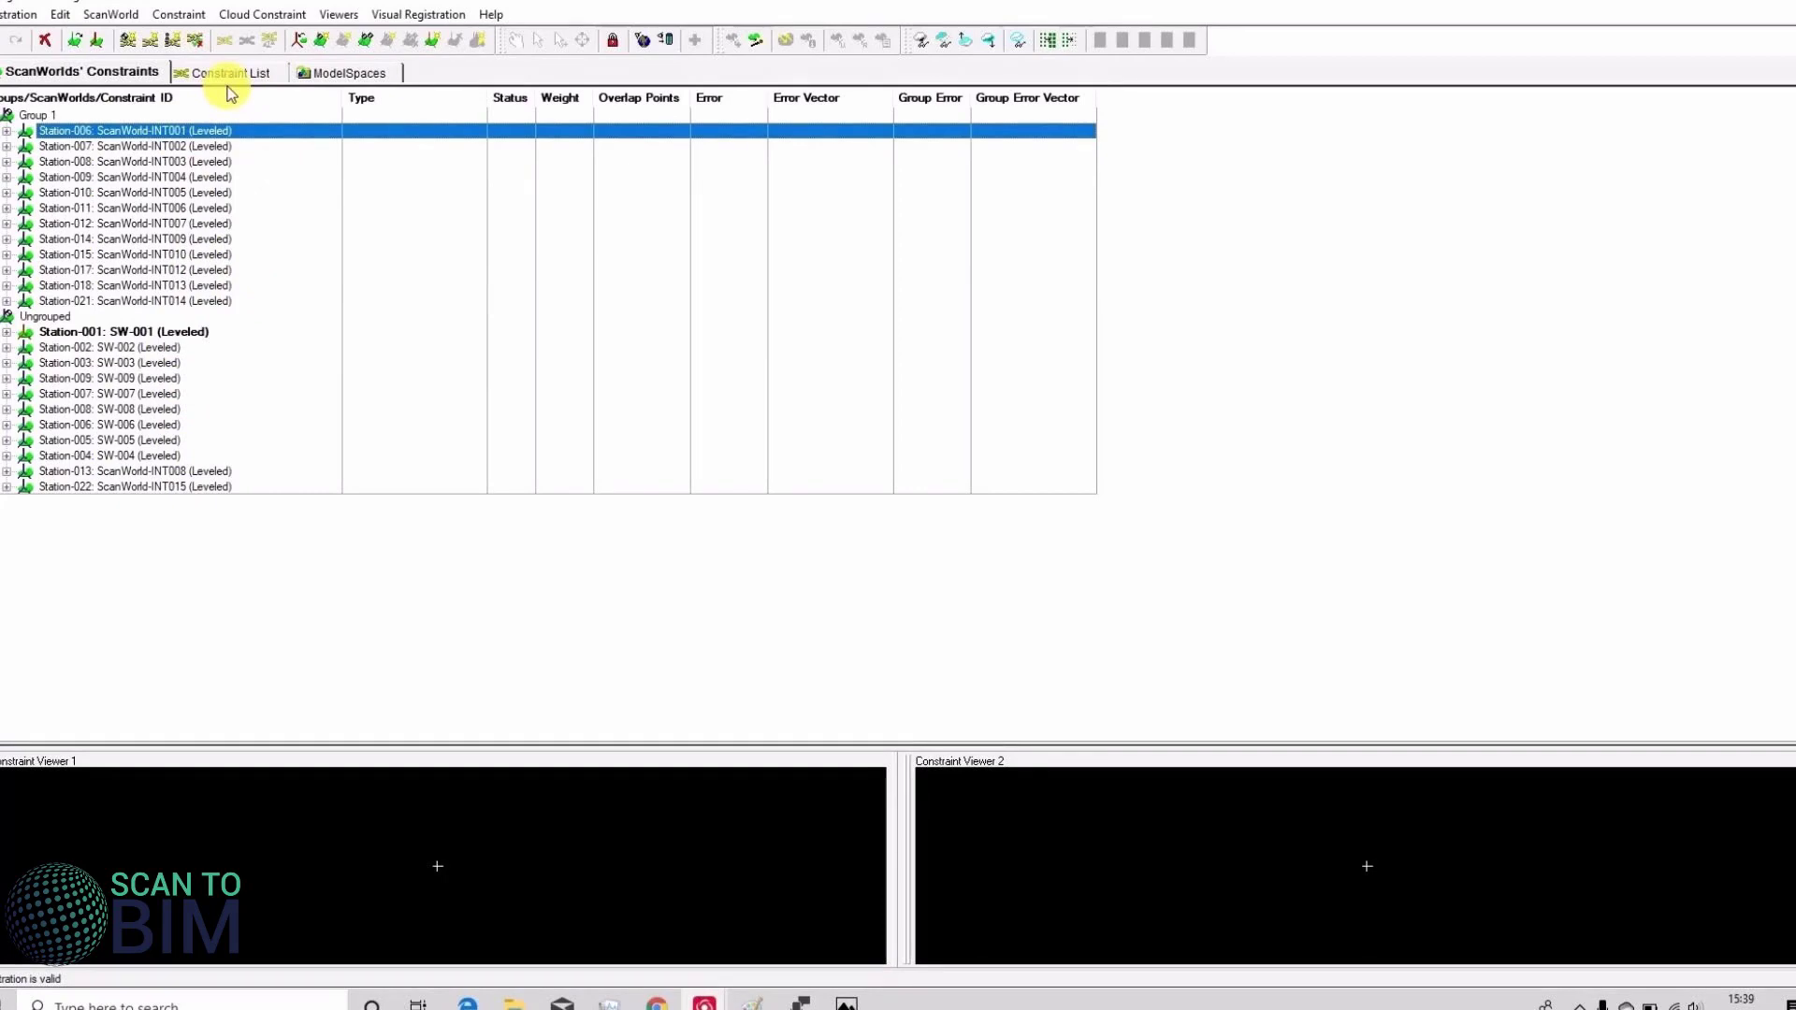
pyautogui.click(43, 114)
pyautogui.rightClick(47, 116)
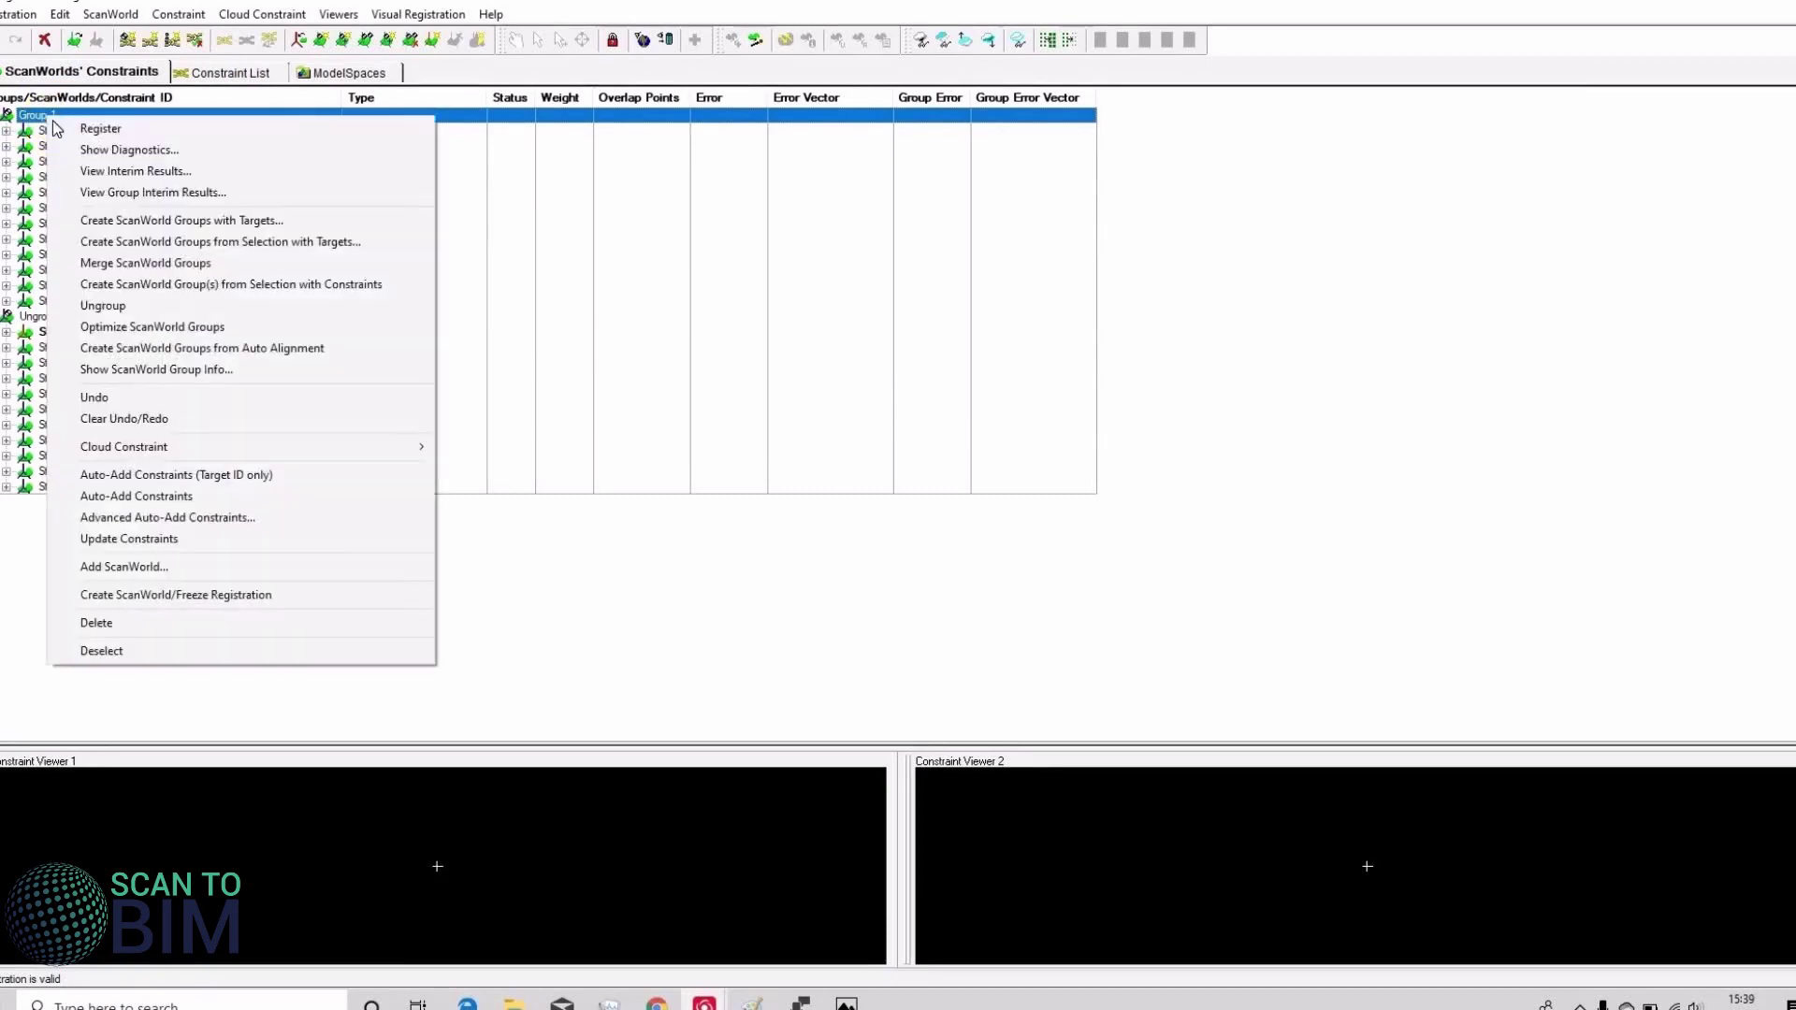
pyautogui.click(168, 298)
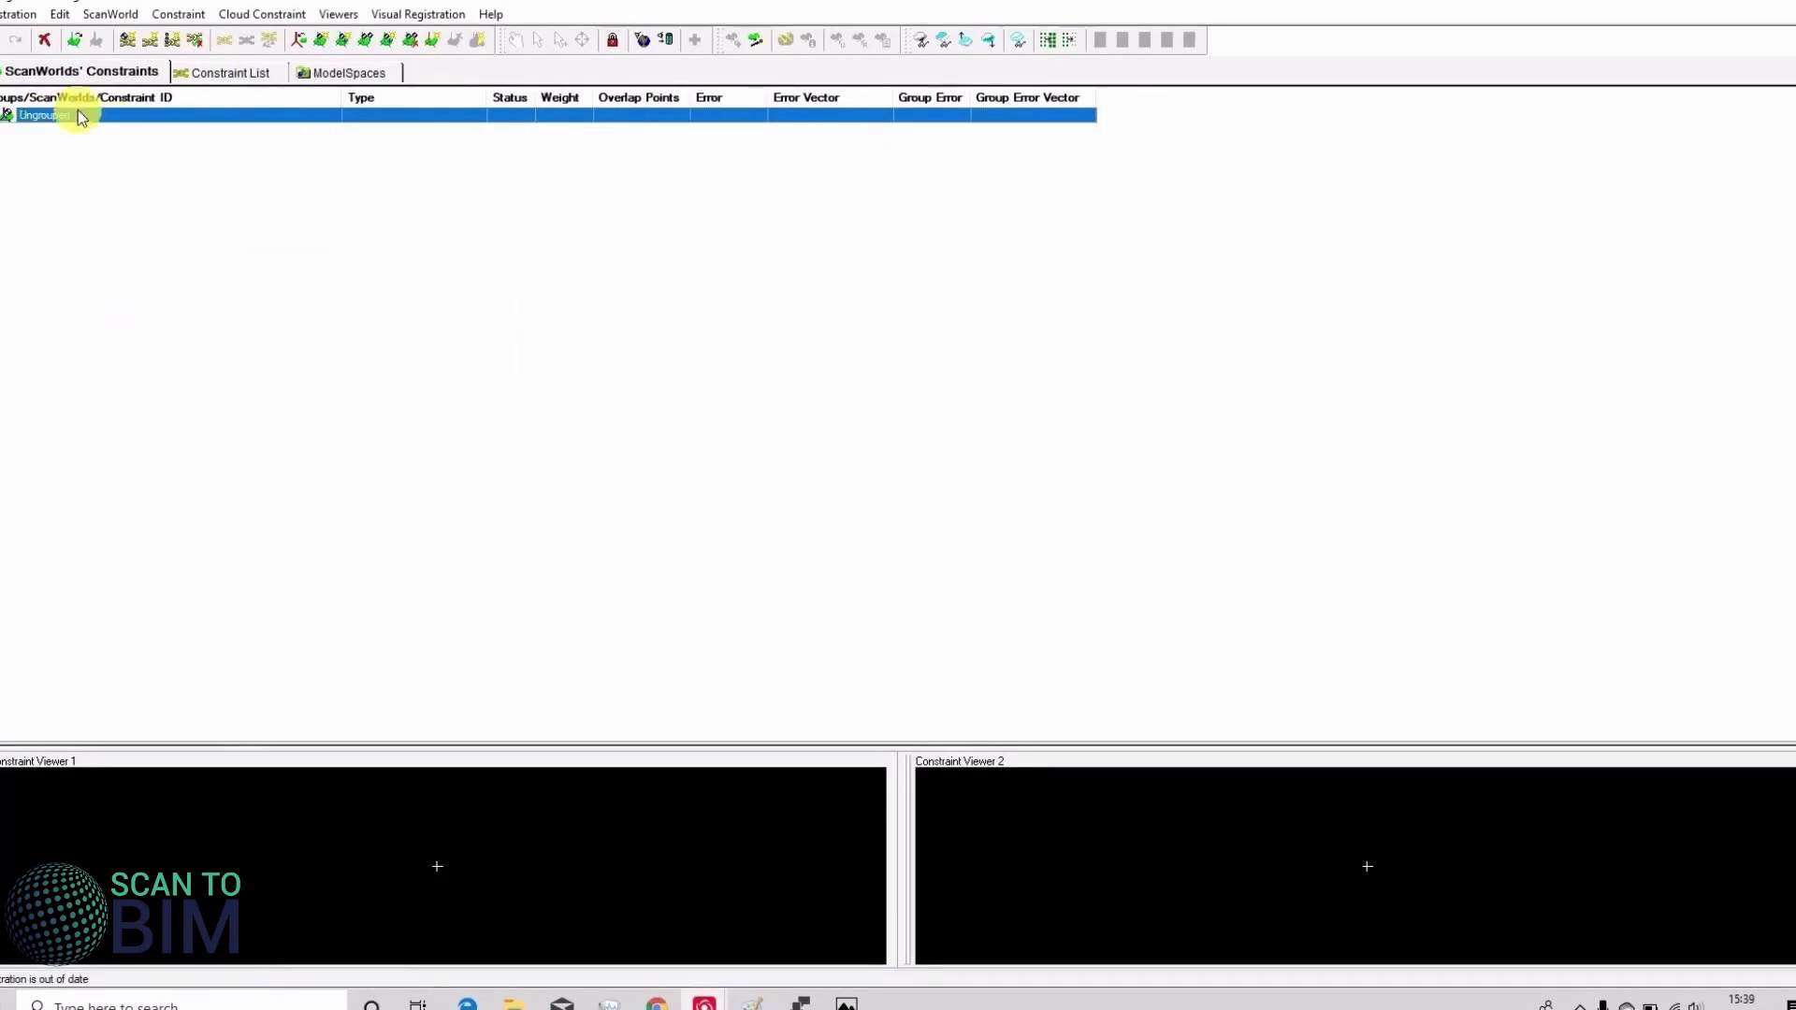
pyautogui.click(17, 13)
pyautogui.click(89, 151)
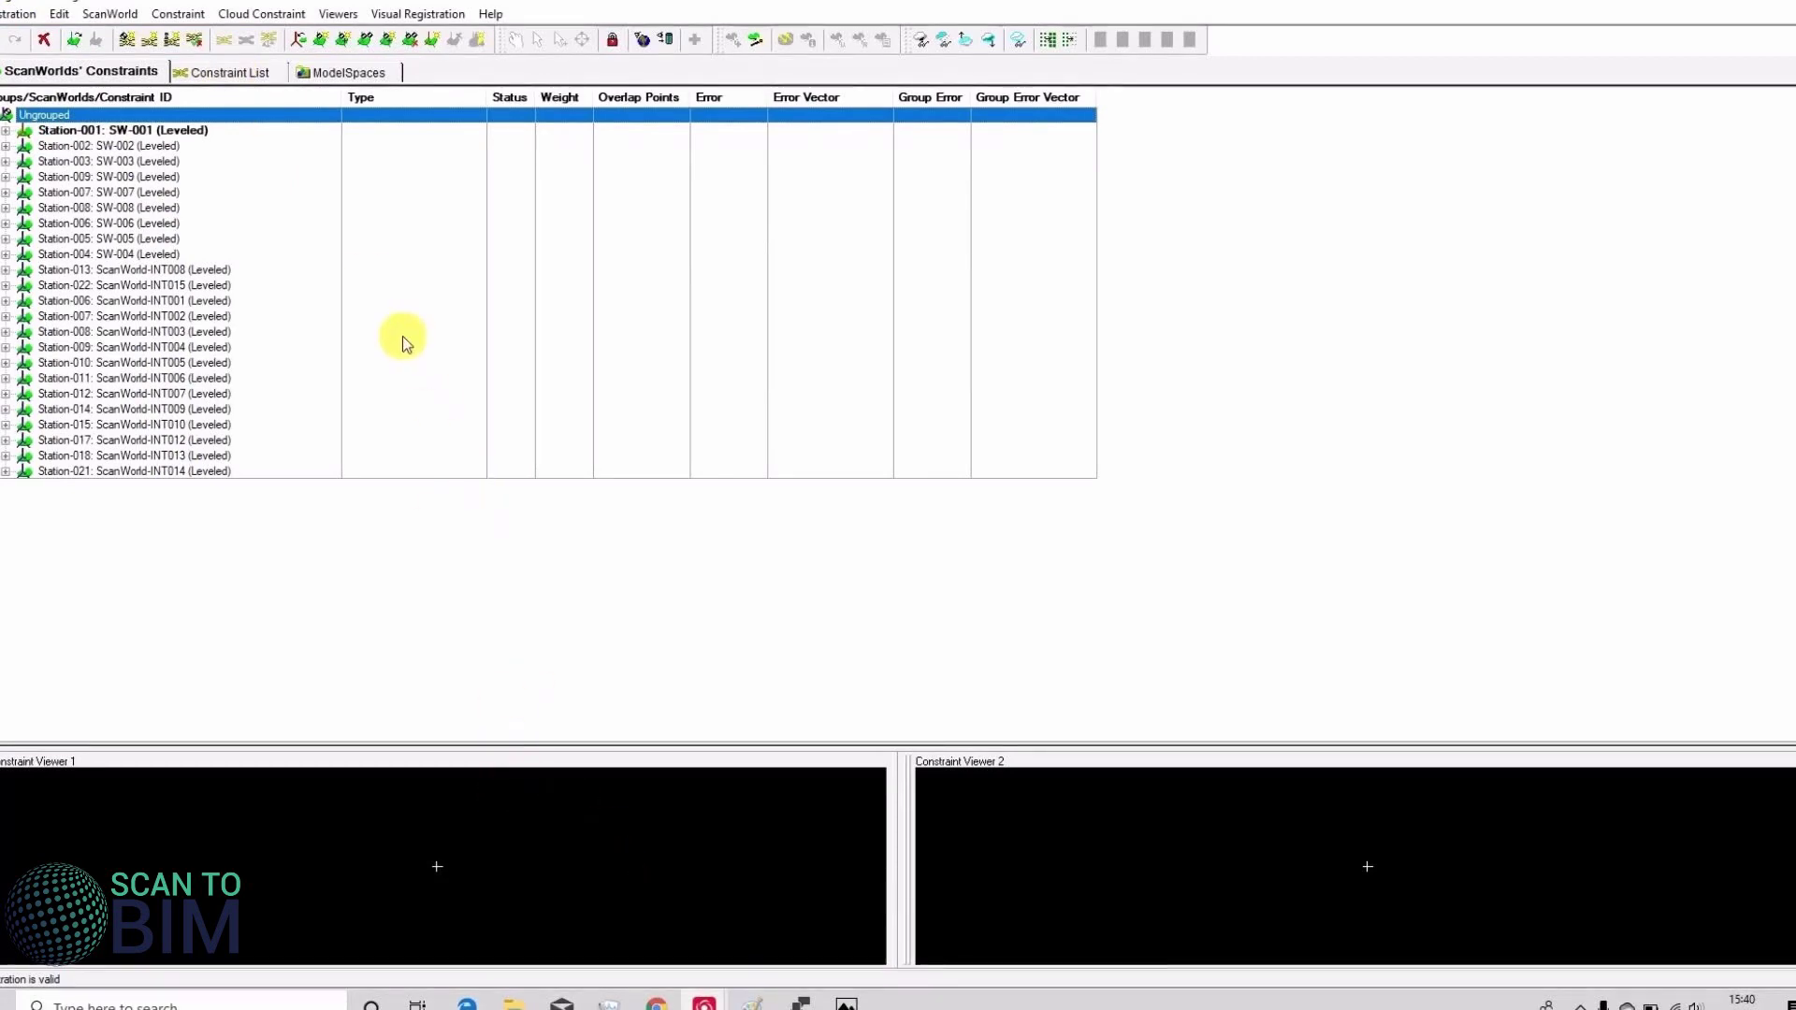
# - From the Constraint List, auto-add cloud constraints between the ungrouped ScanWorlds
pyautogui.click(232, 72)
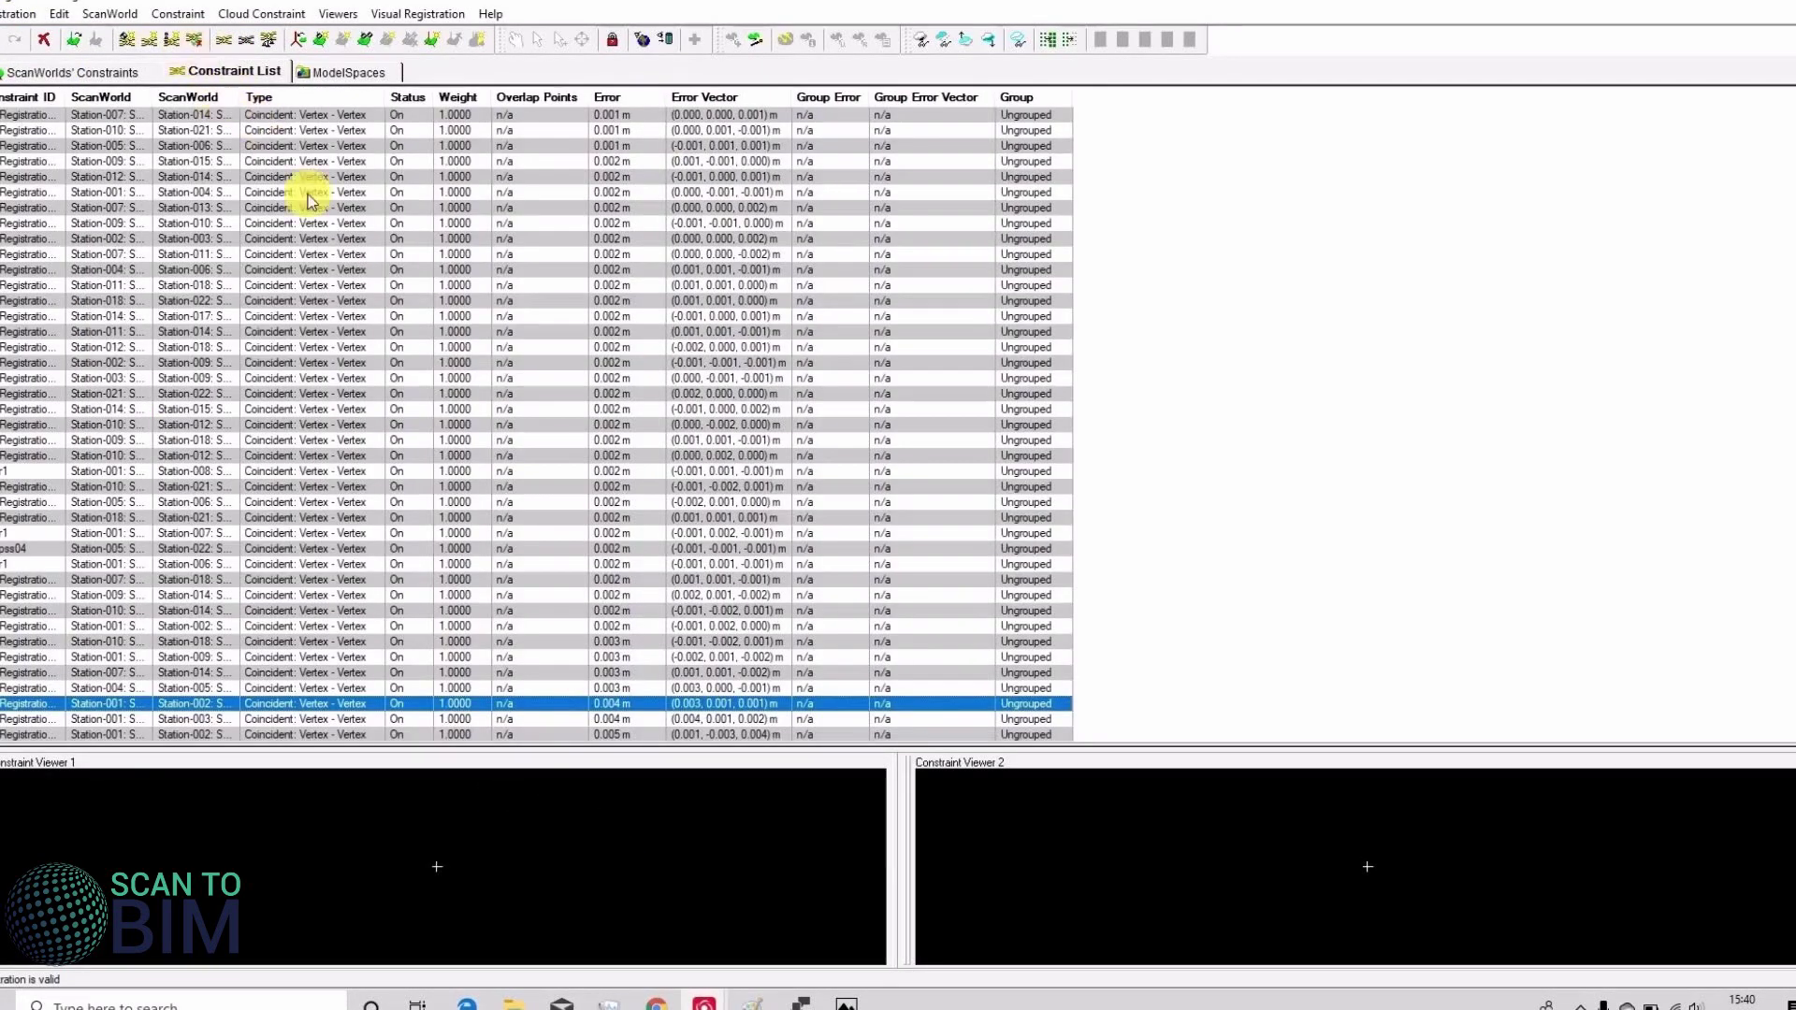
pyautogui.click(254, 14)
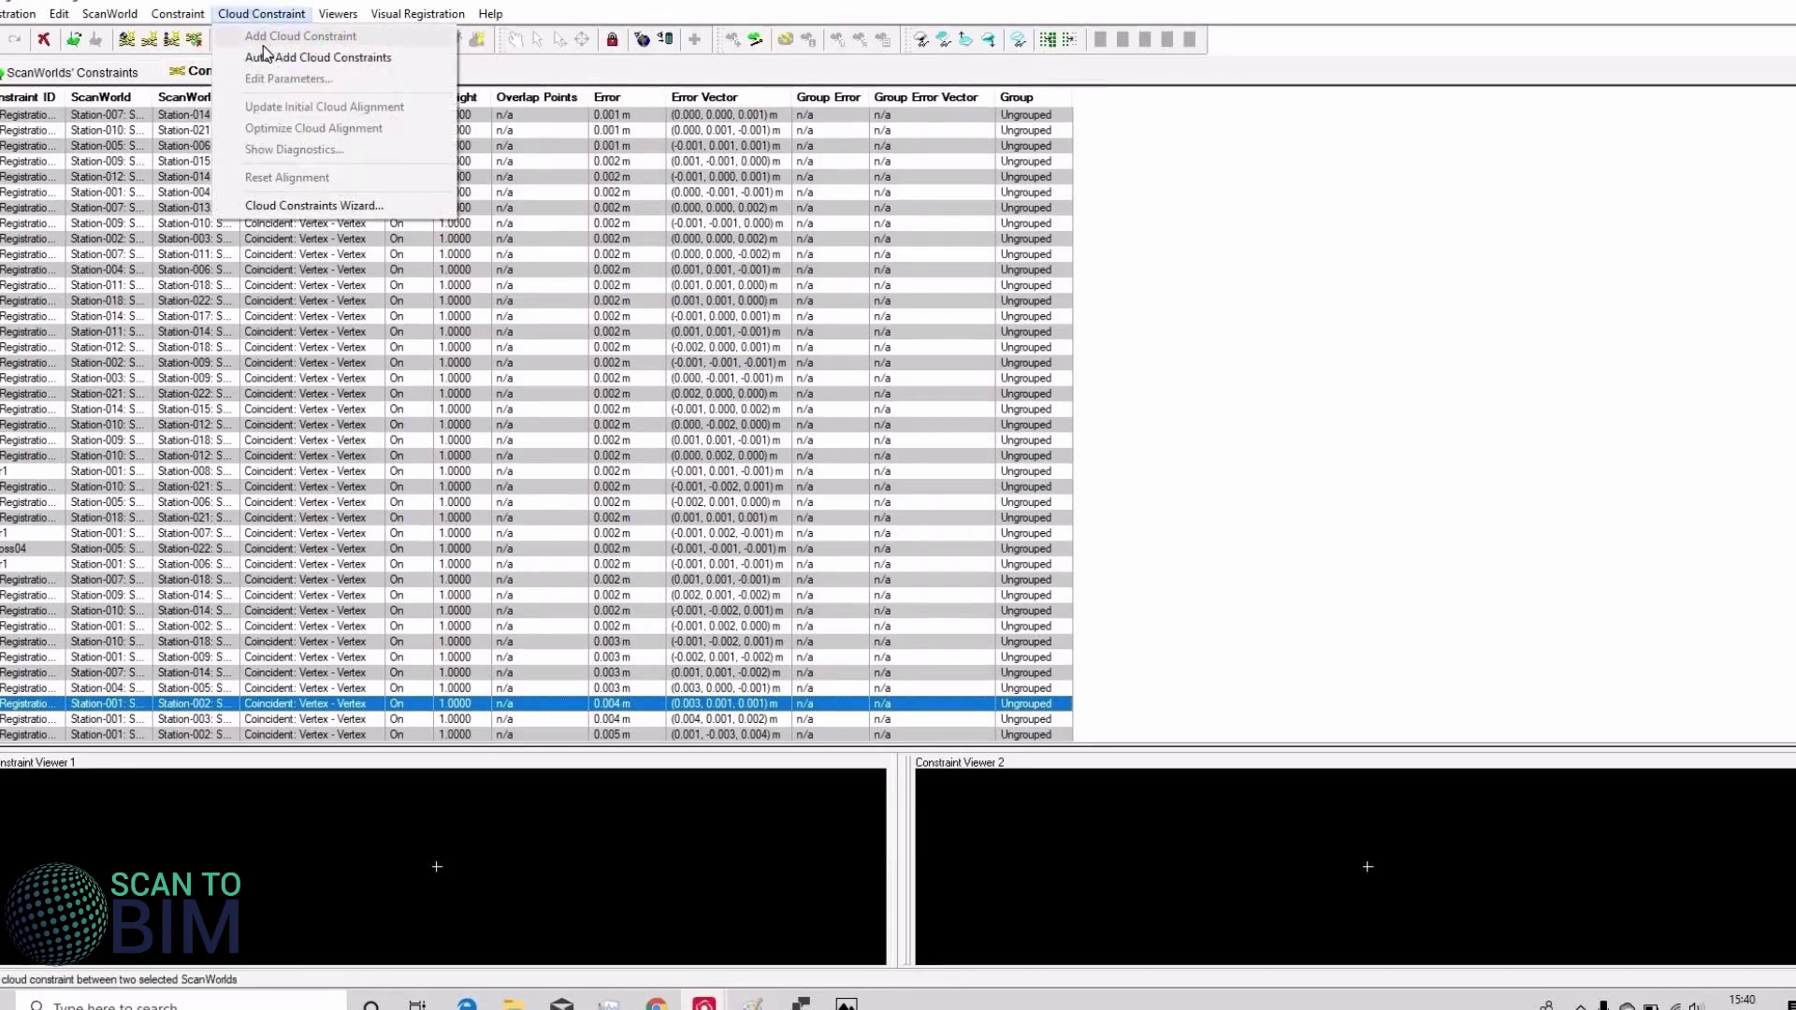
pyautogui.click(265, 58)
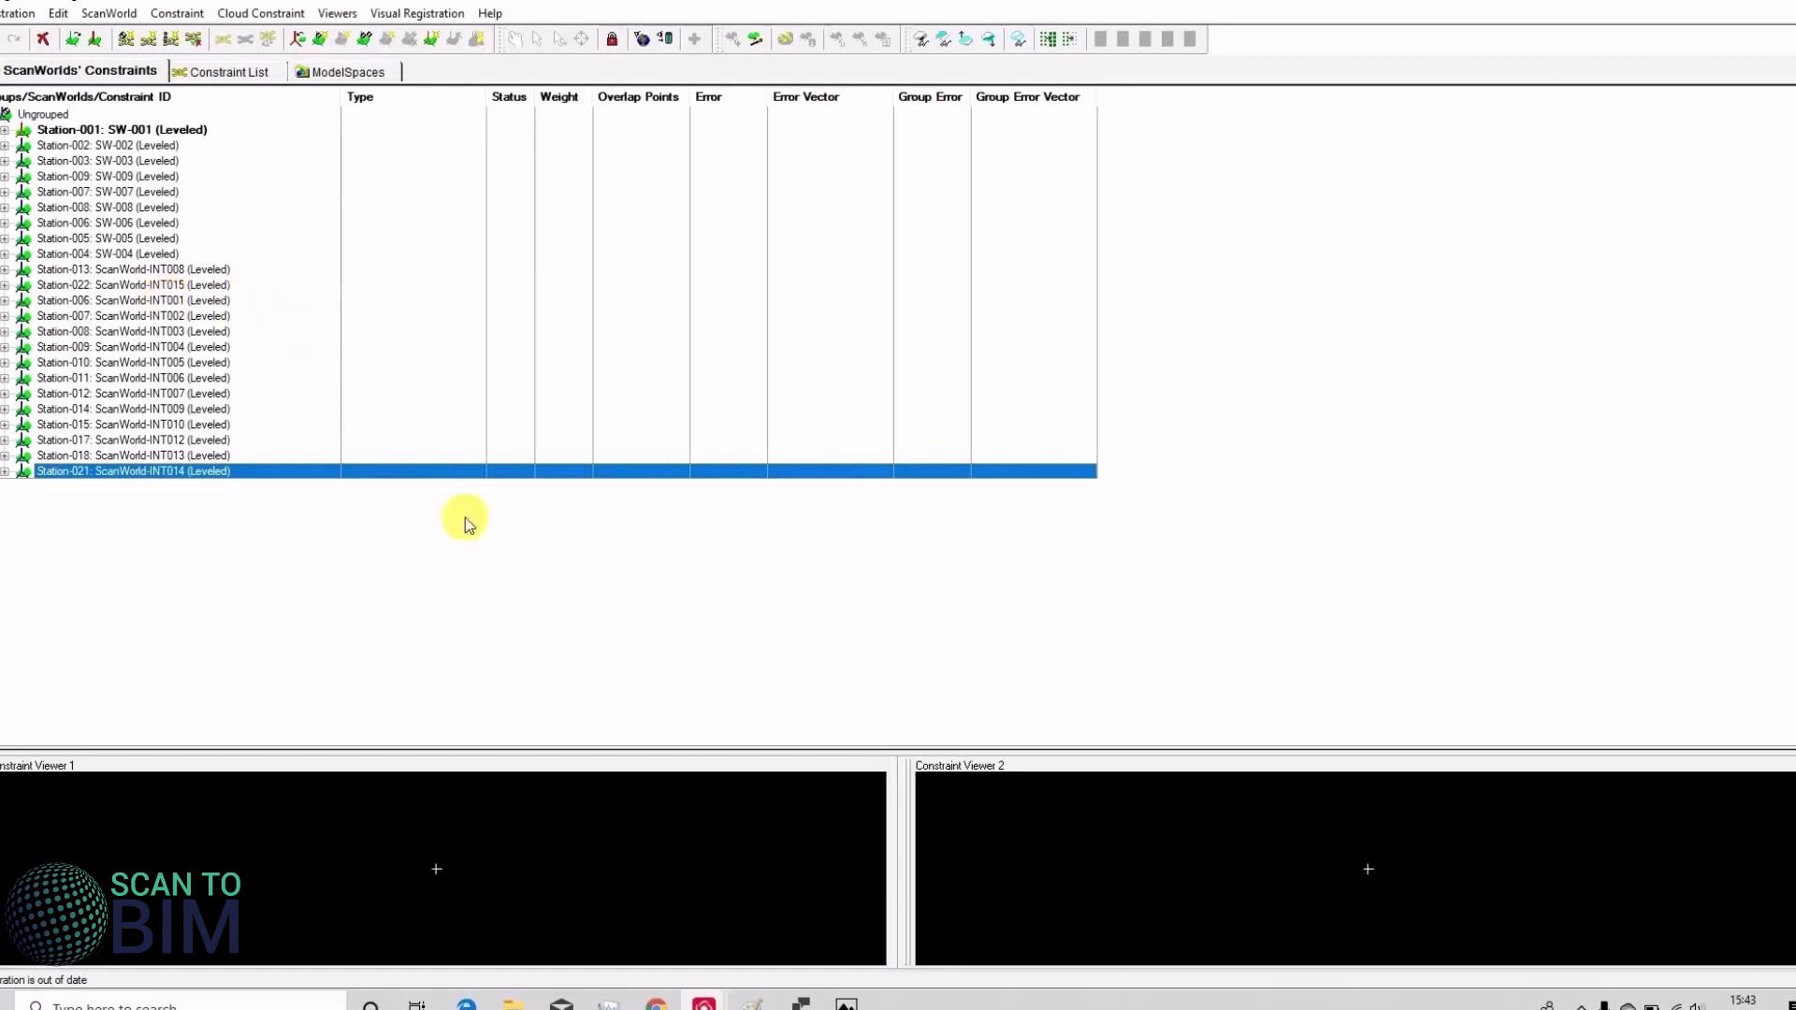
# - Open Station-016's ControlSpace from the Navigator and pan and zoom its point cloud to inspect it
pyautogui.moveTo(704, 1001)
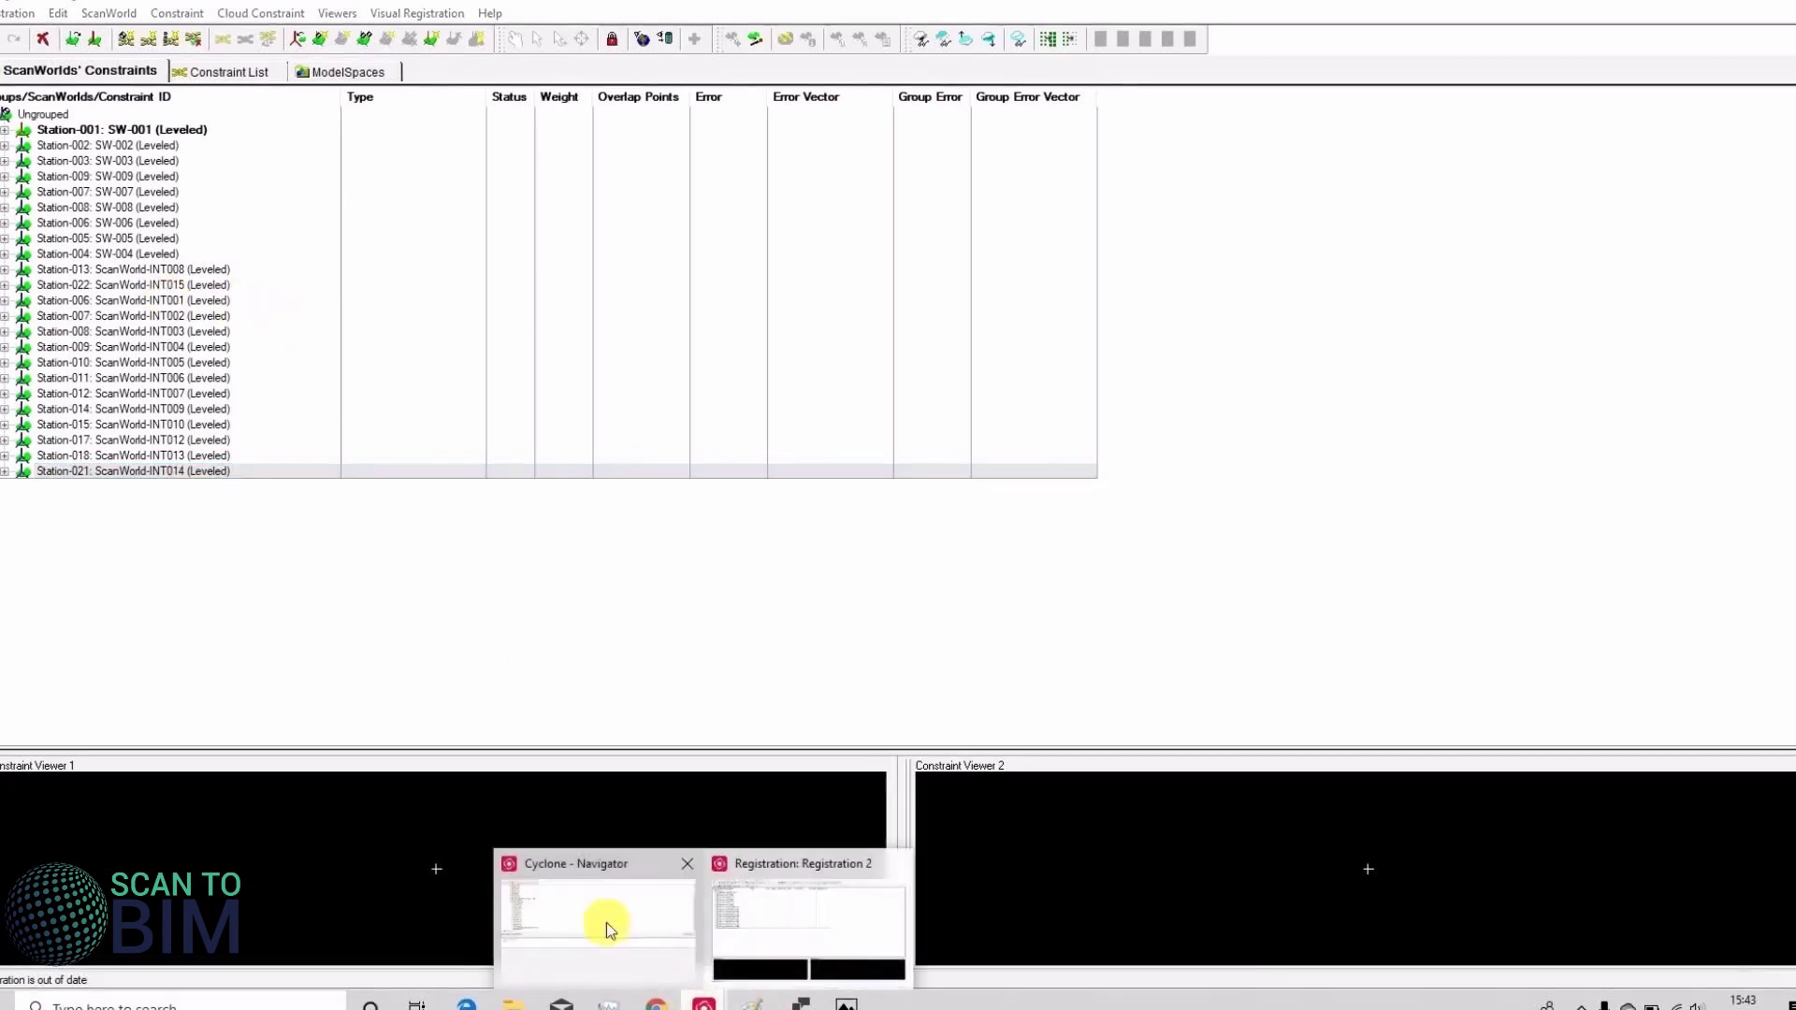
pyautogui.click(607, 923)
pyautogui.doubleClick(150, 390)
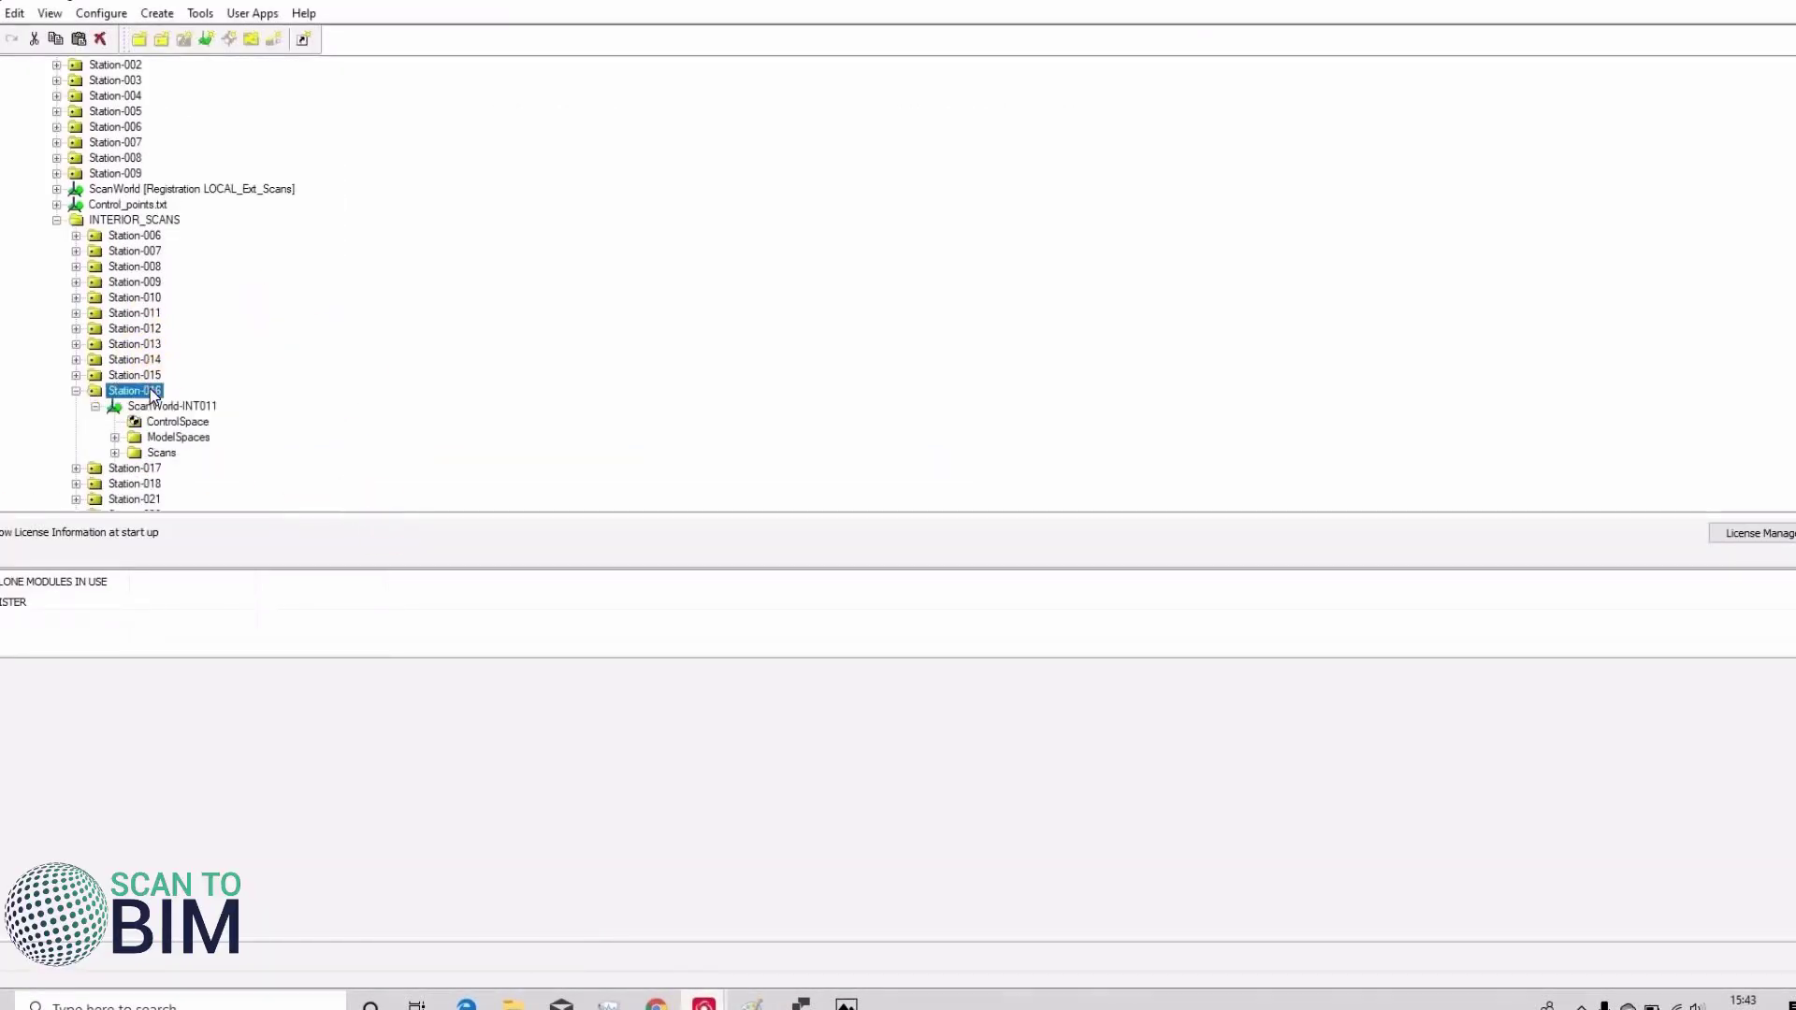
pyautogui.doubleClick(167, 422)
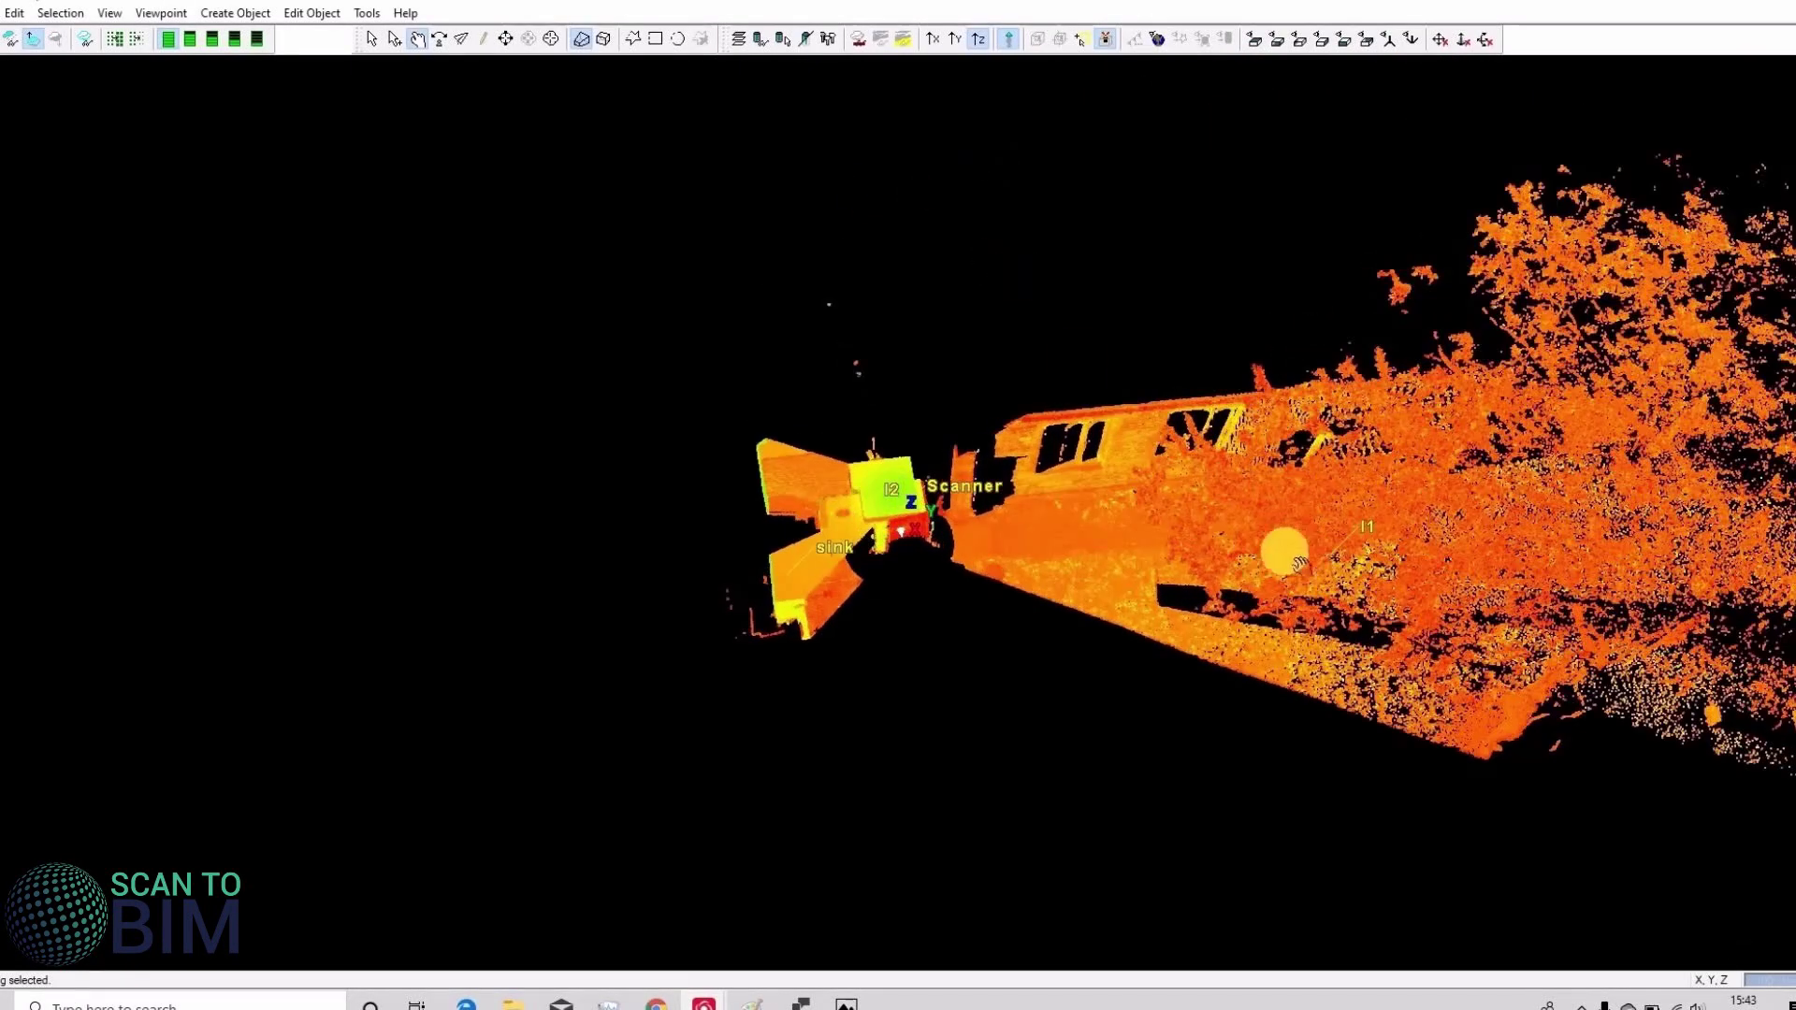
pyautogui.moveTo(1274, 551); pyautogui.dragTo(1015, 570)
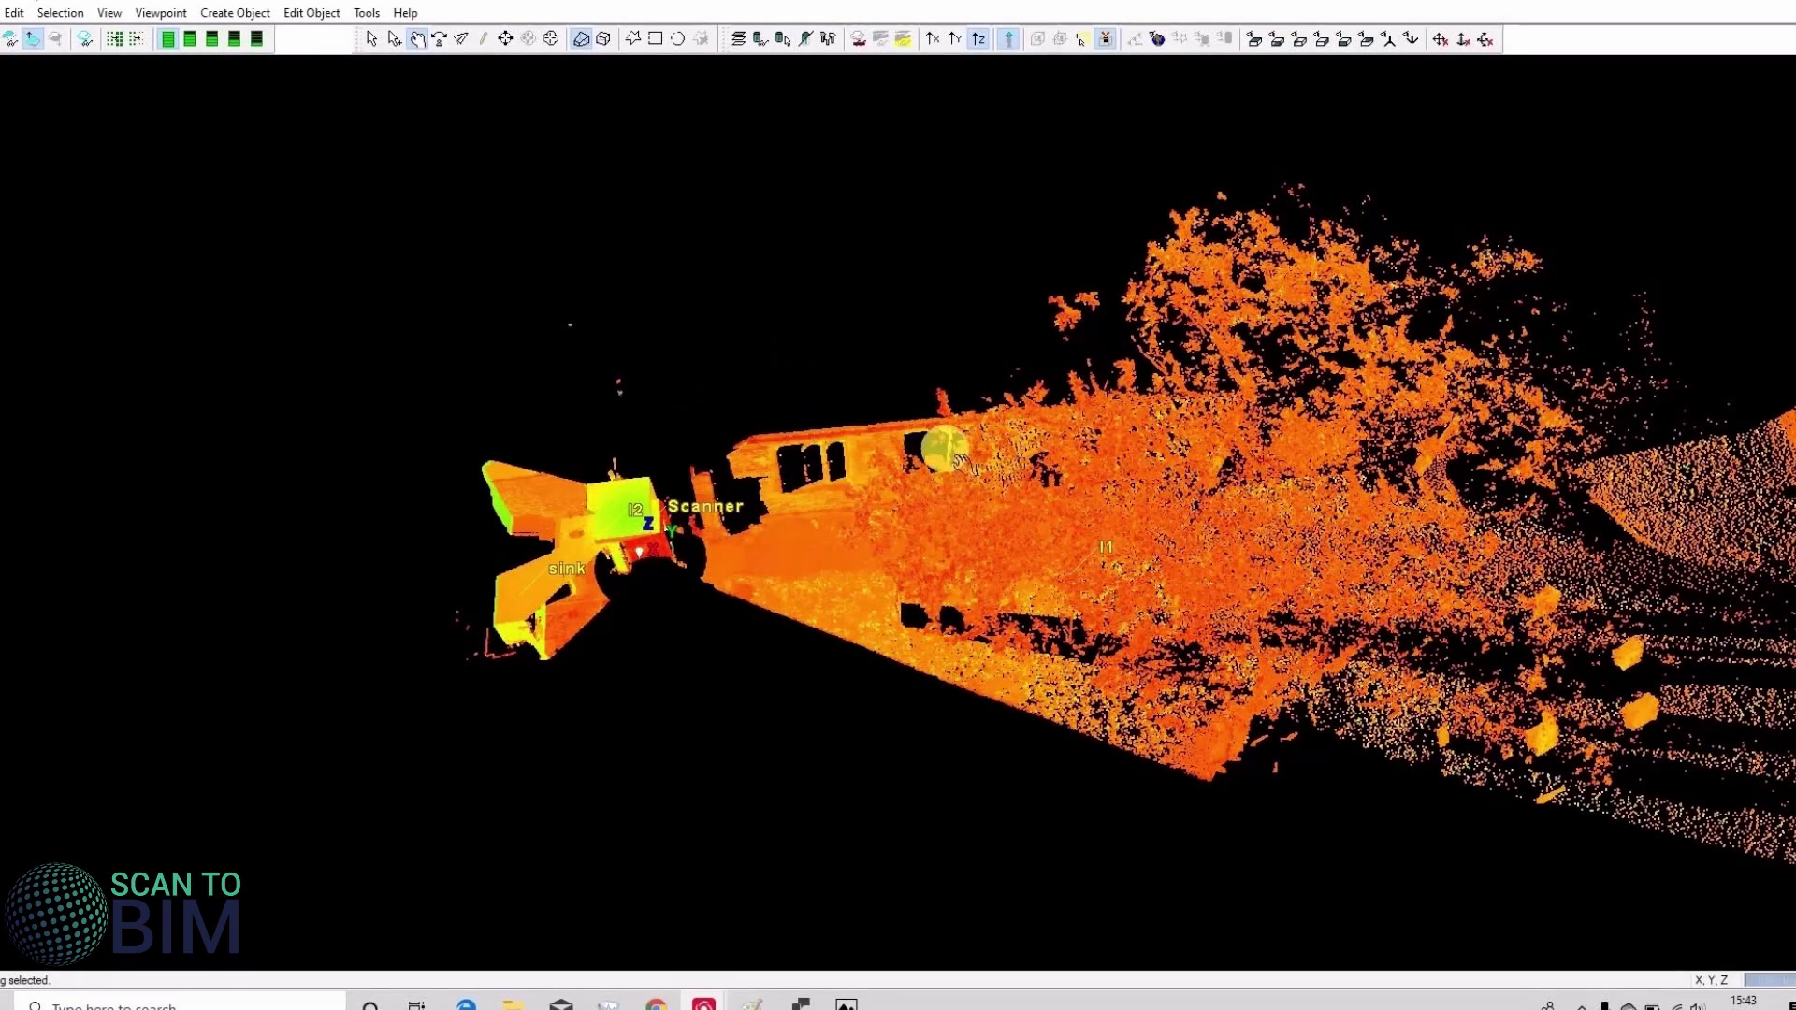
pyautogui.scroll(3, 809, 299)
pyautogui.click(1691, 308)
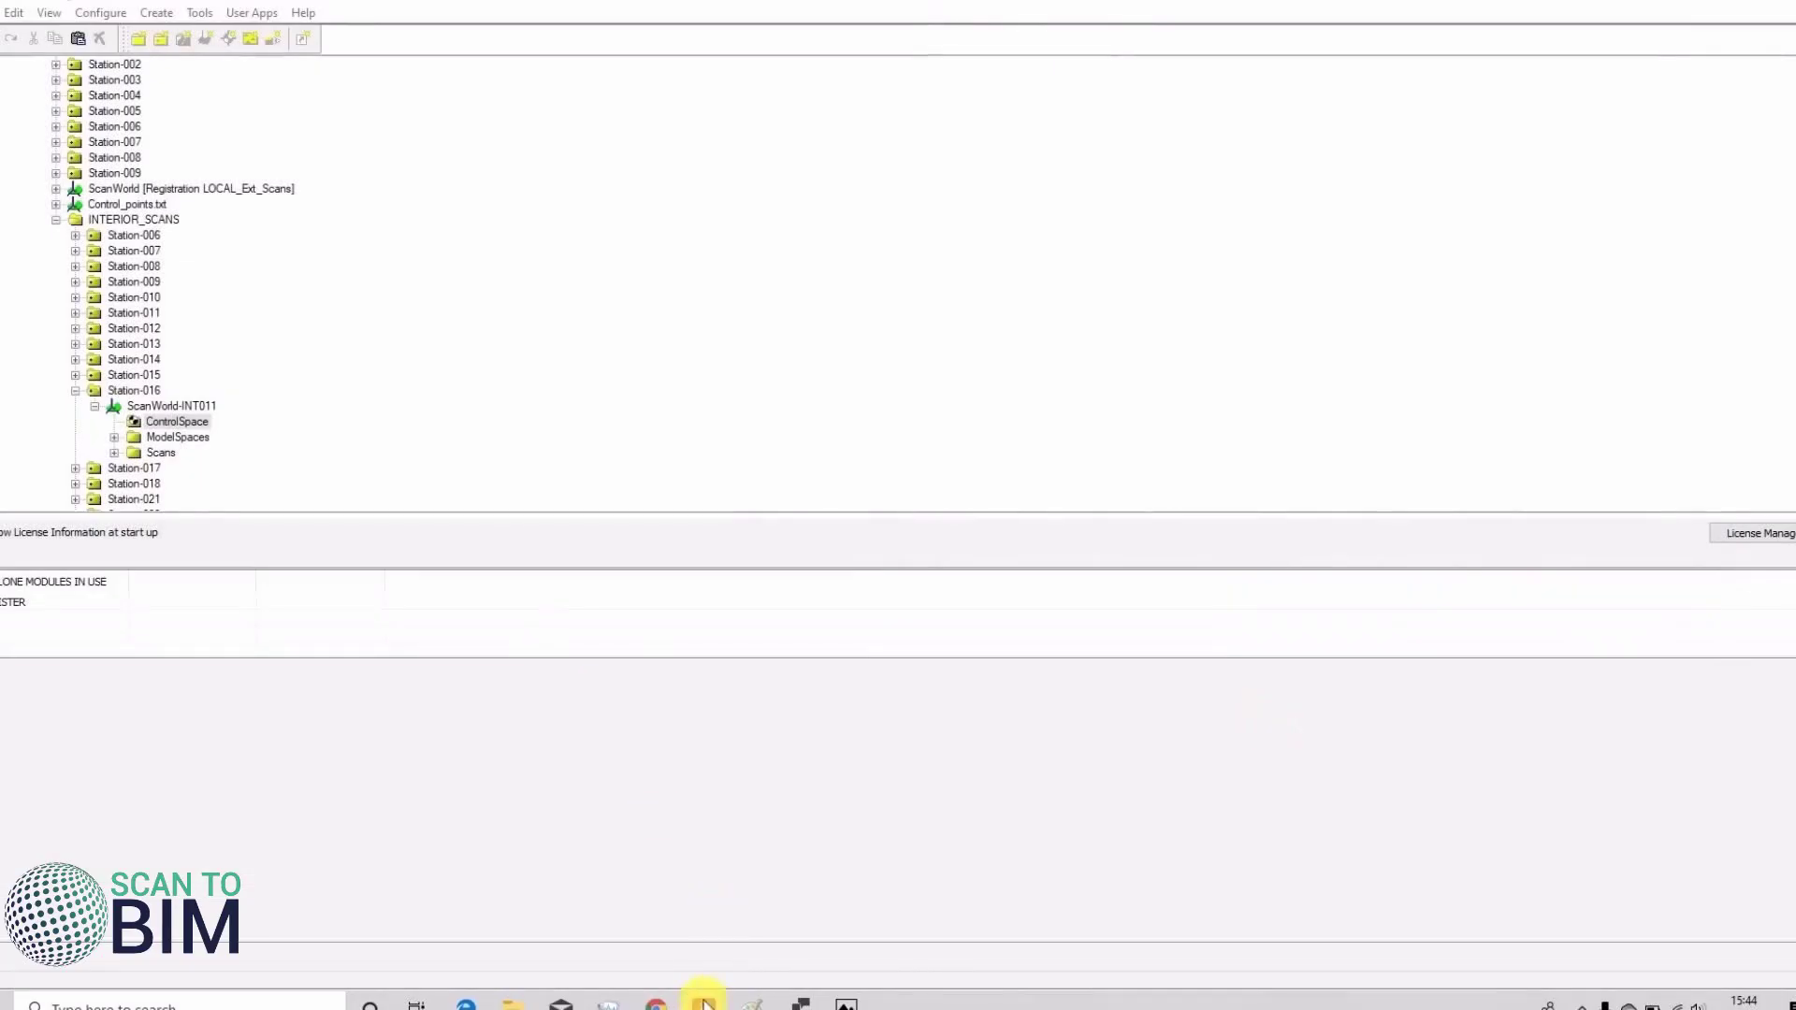
# - Add Station-016 from Church_DEMO's INTERIOR_SCANS folder to Registration 2 via Add ScanWorld
pyautogui.moveTo(705, 998)
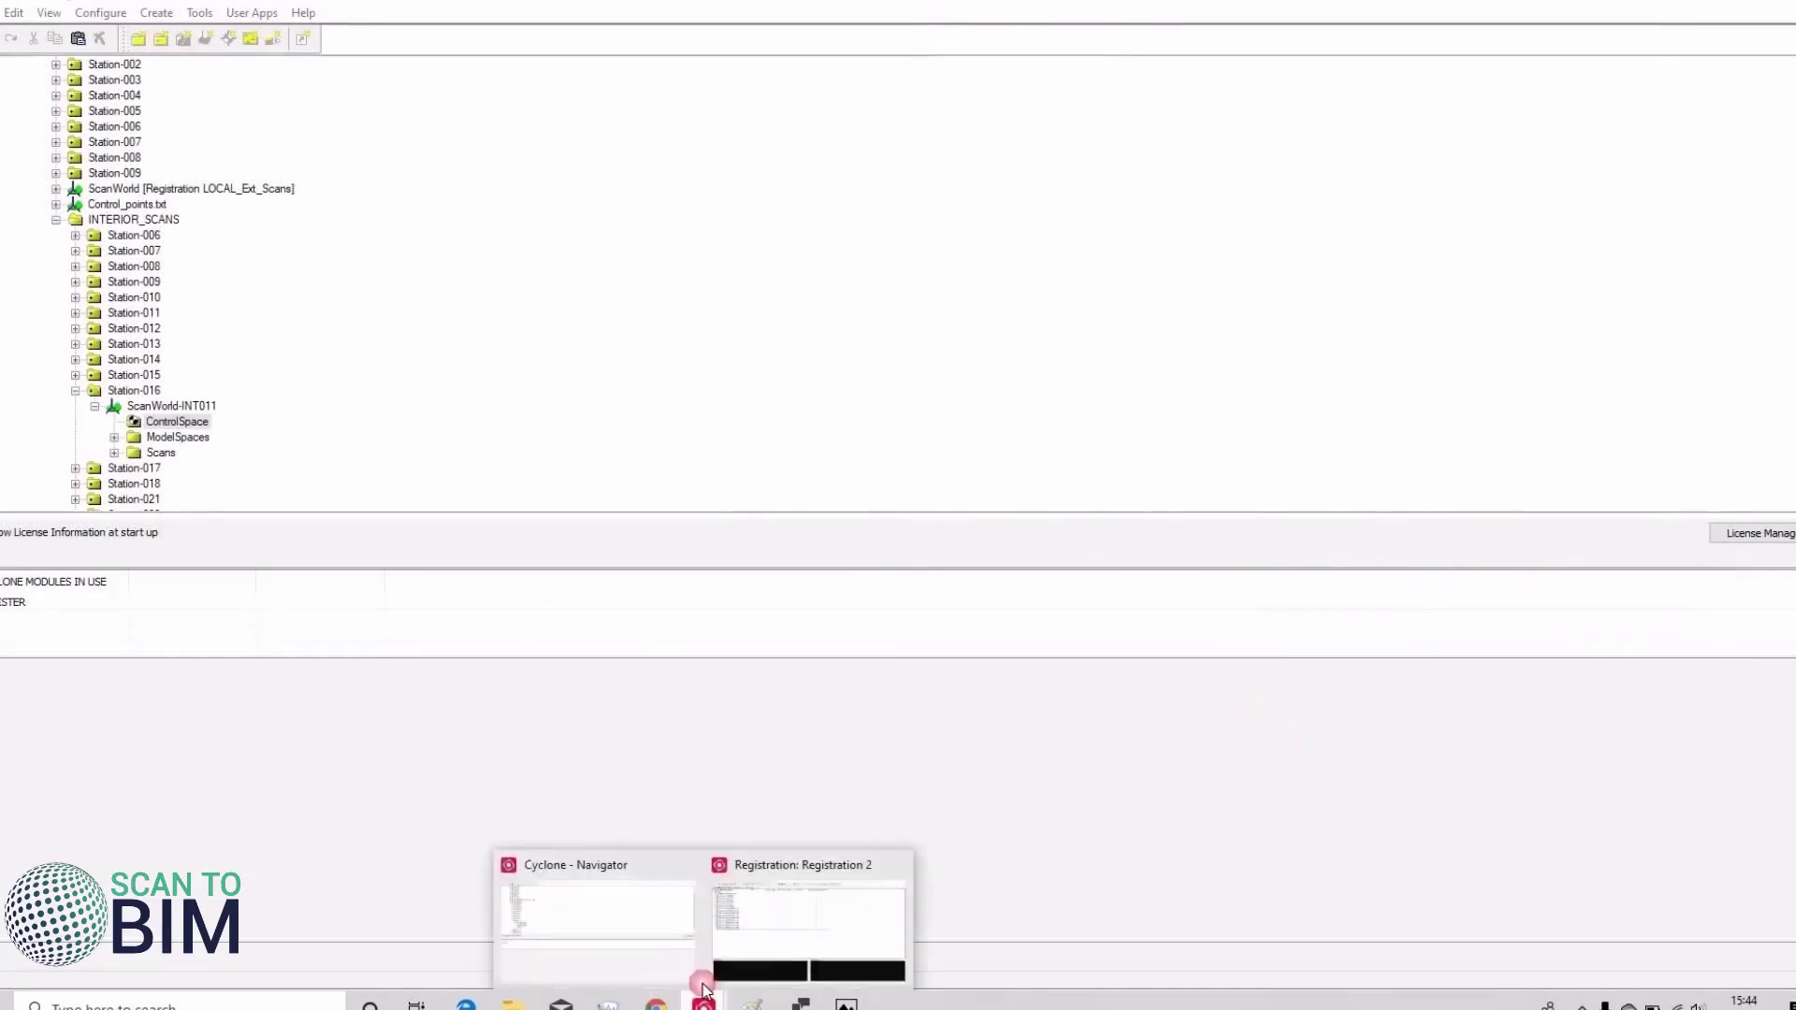
pyautogui.click(805, 923)
pyautogui.click(107, 13)
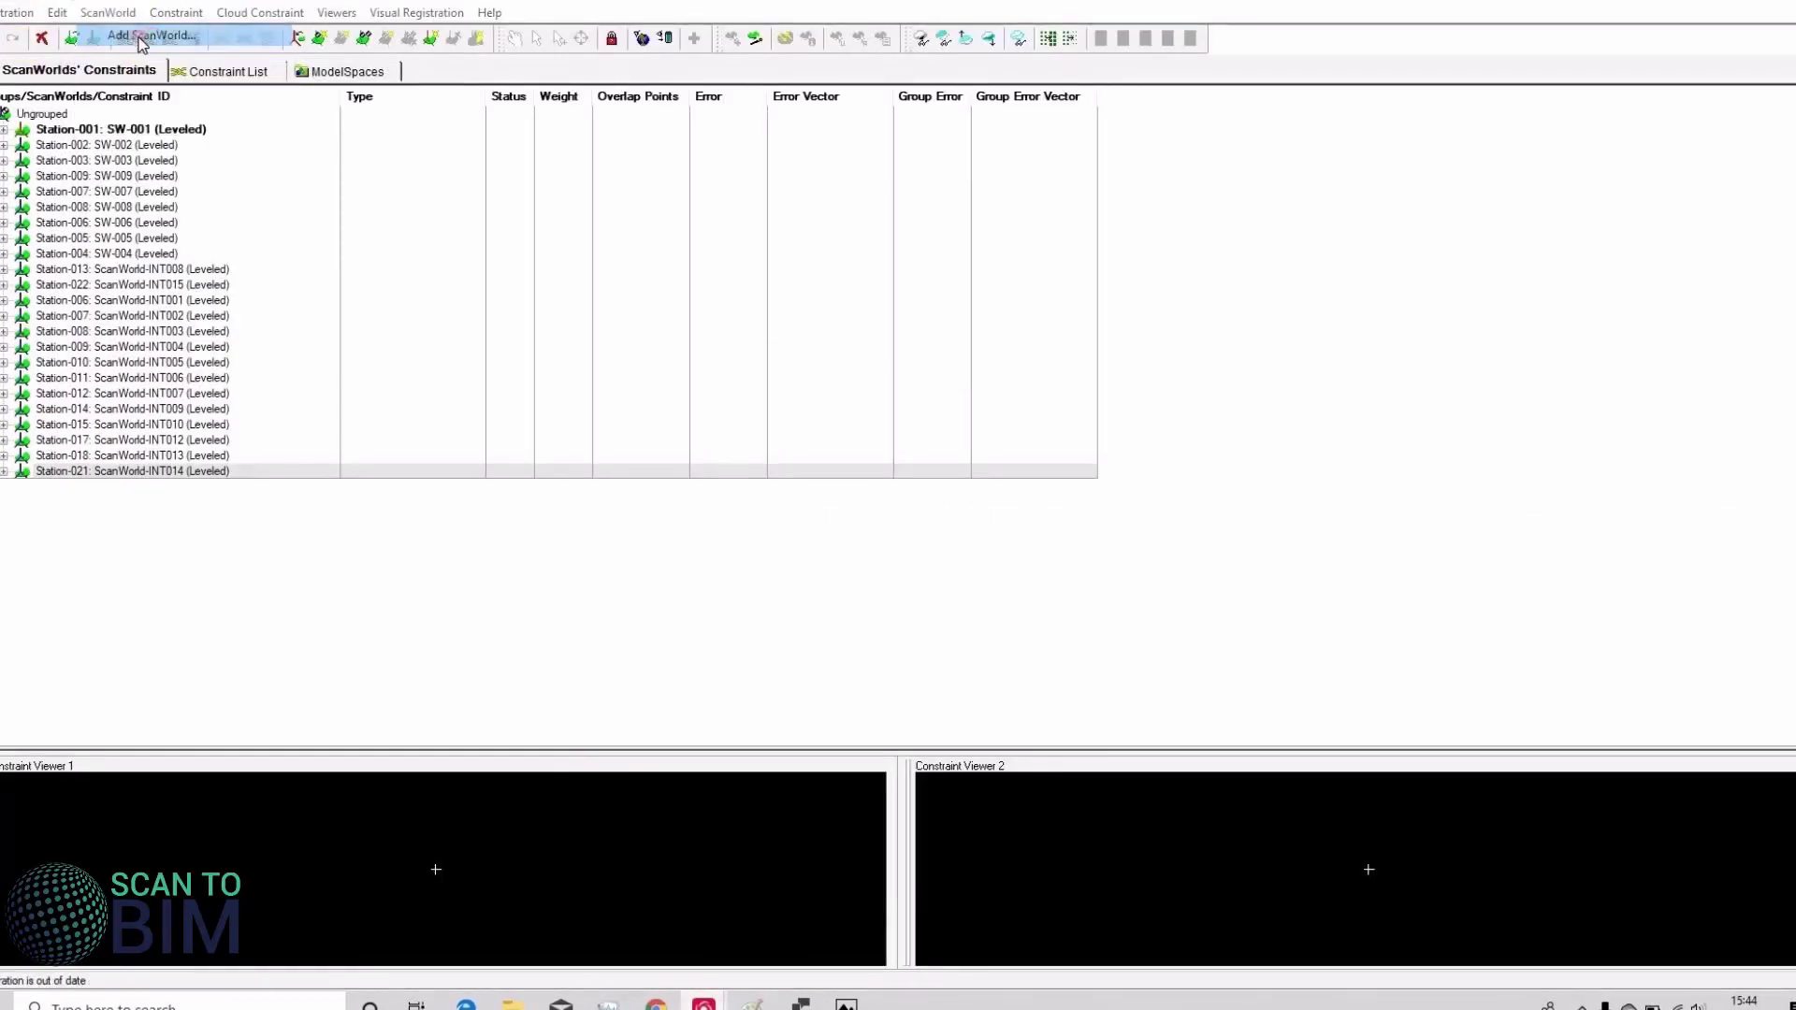
pyautogui.click(140, 32)
pyautogui.doubleClick(783, 396)
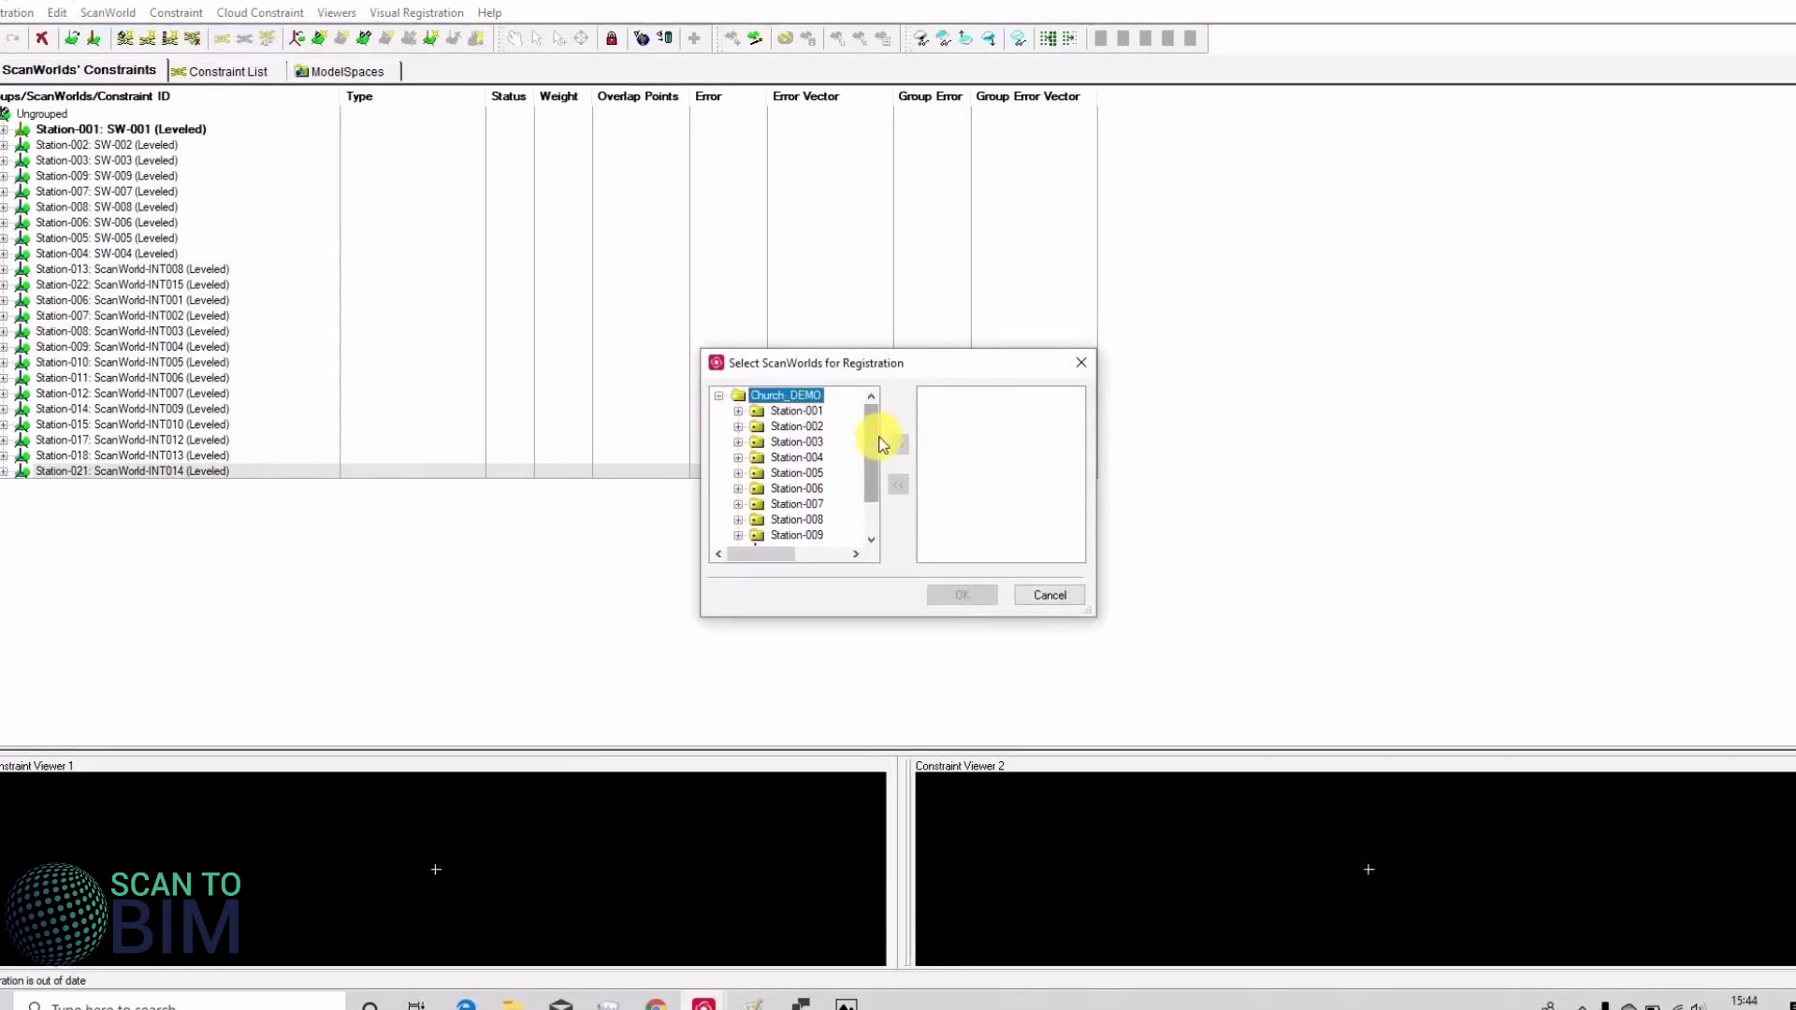
pyautogui.scroll(-5, 873, 524)
pyautogui.doubleClick(830, 534)
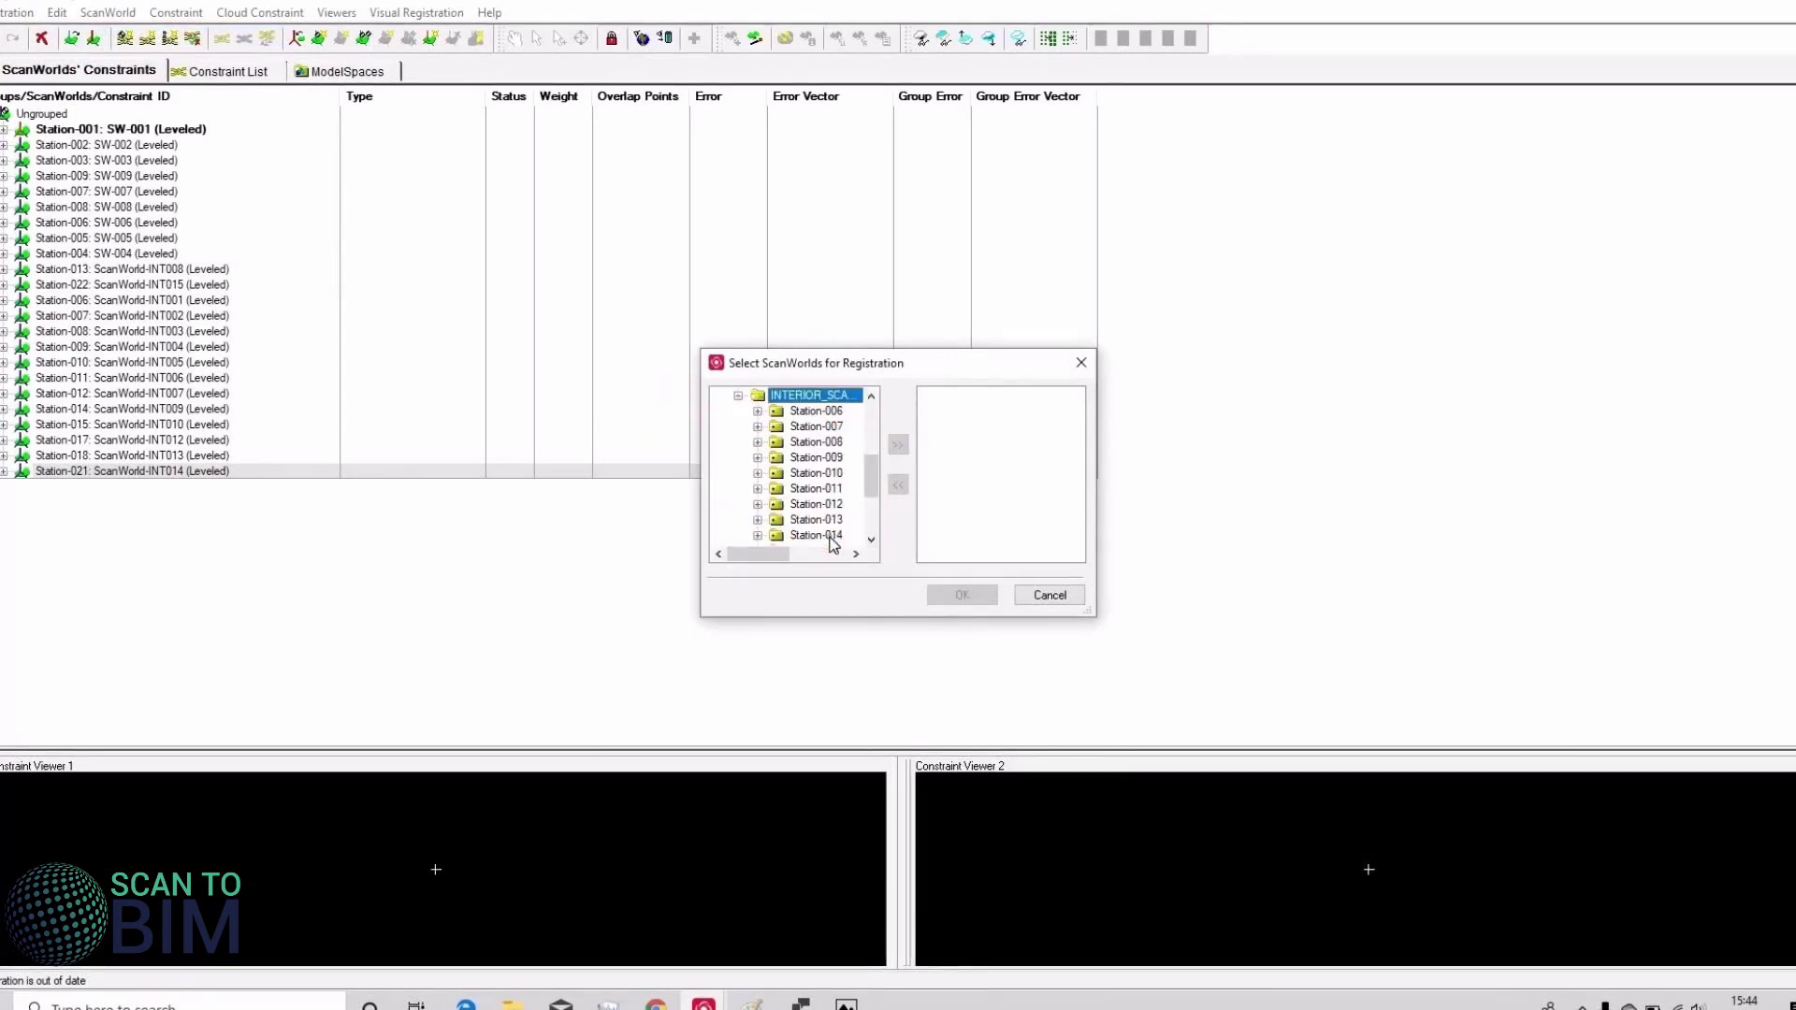
pyautogui.scroll(-1, 833, 521)
pyautogui.click(818, 519)
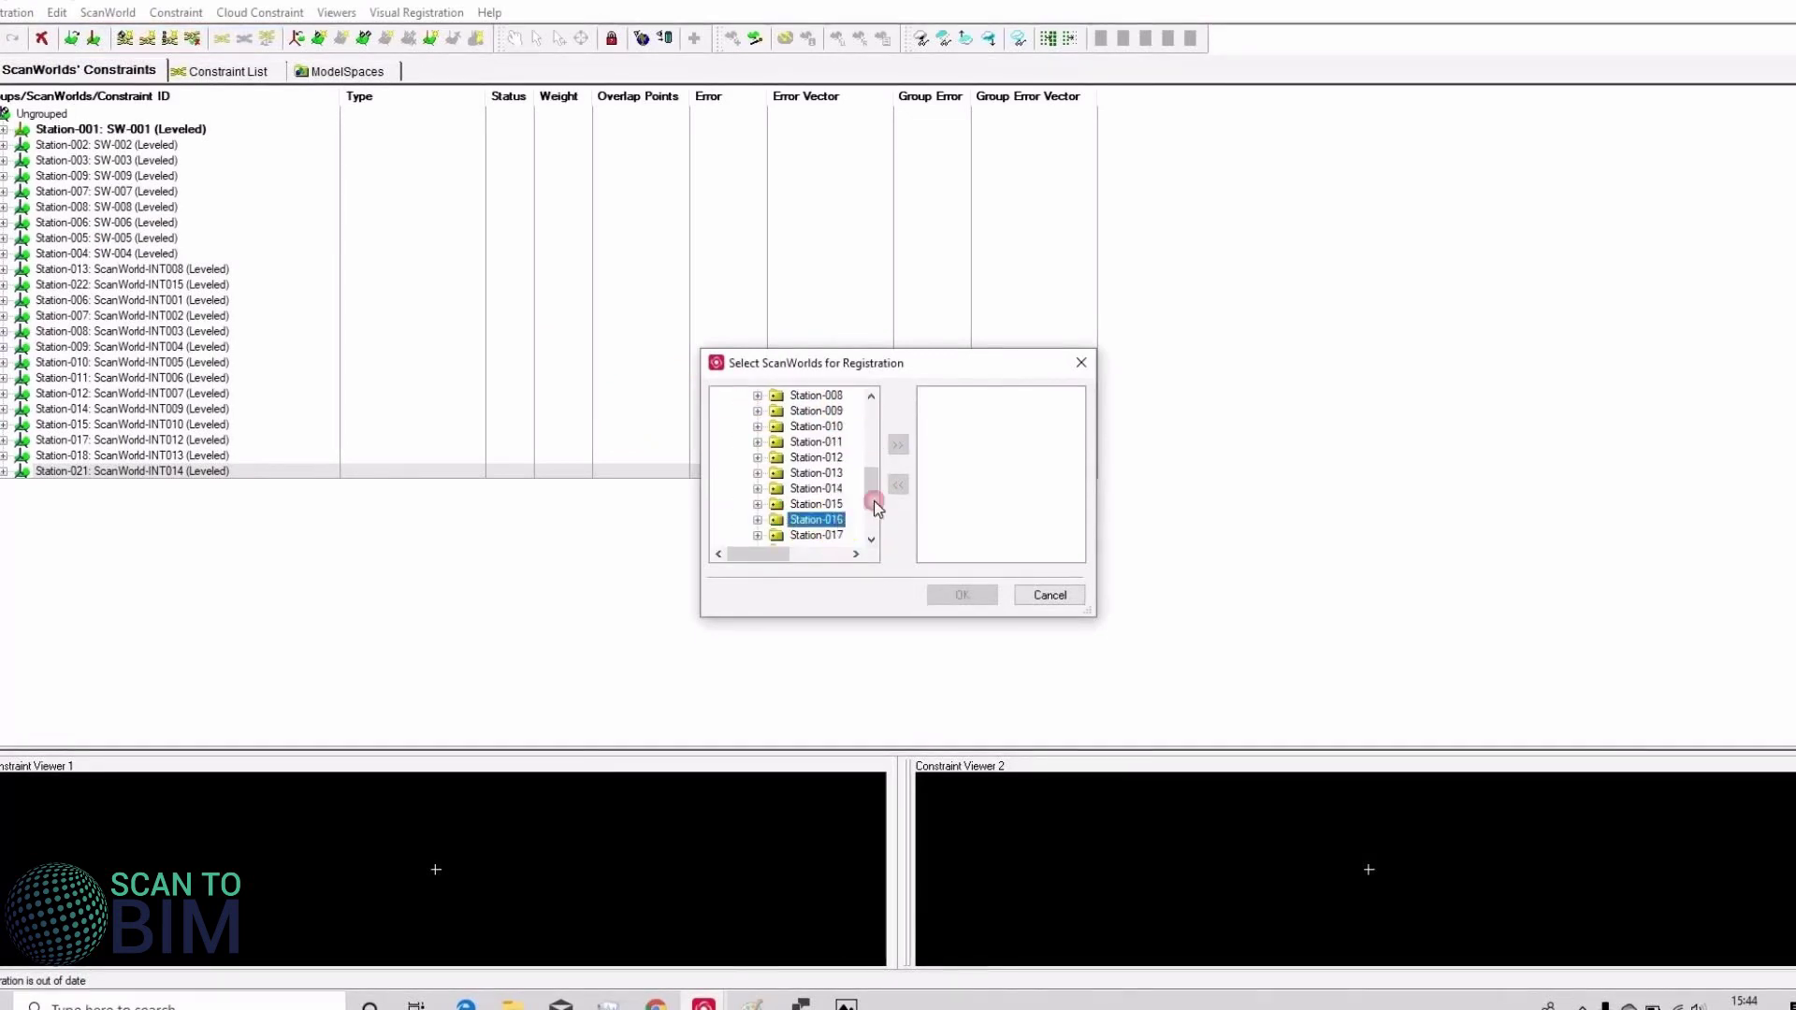
pyautogui.click(897, 444)
pyautogui.click(963, 592)
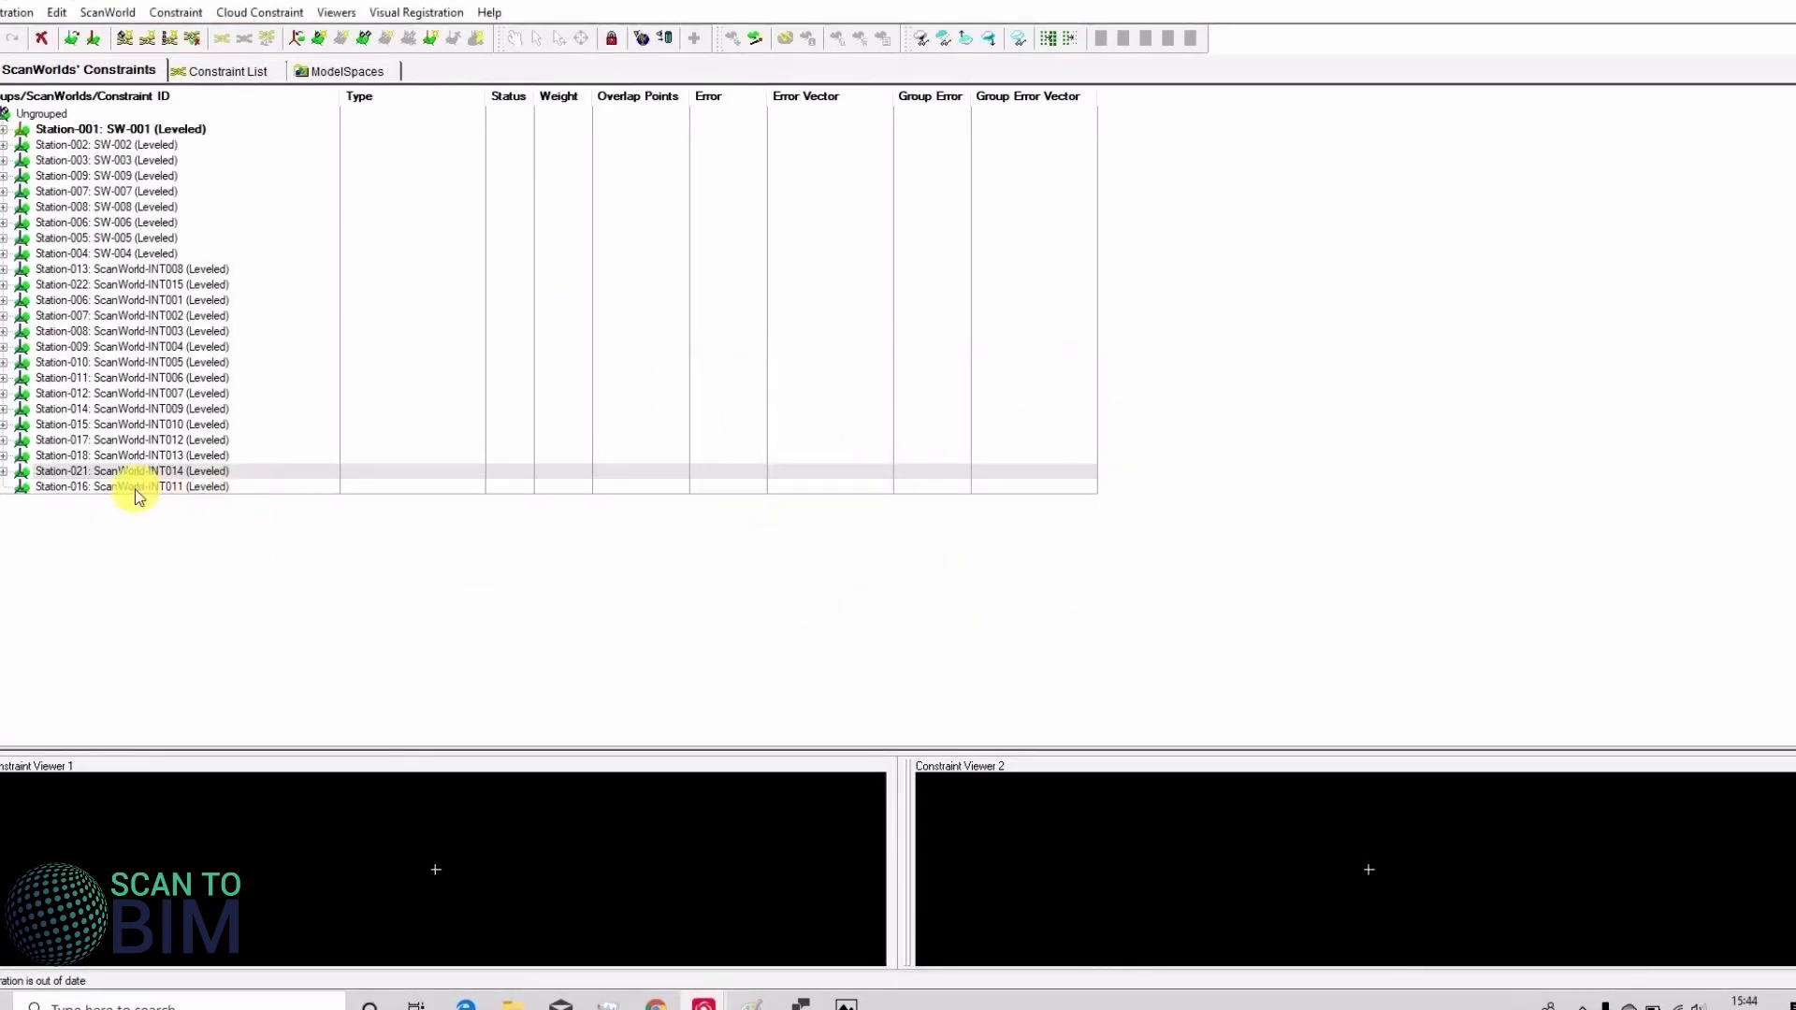
# - Select the new Station-016 row and add constraints for it from the Constraint menu
pyautogui.click(132, 486)
pyautogui.click(175, 12)
pyautogui.click(187, 56)
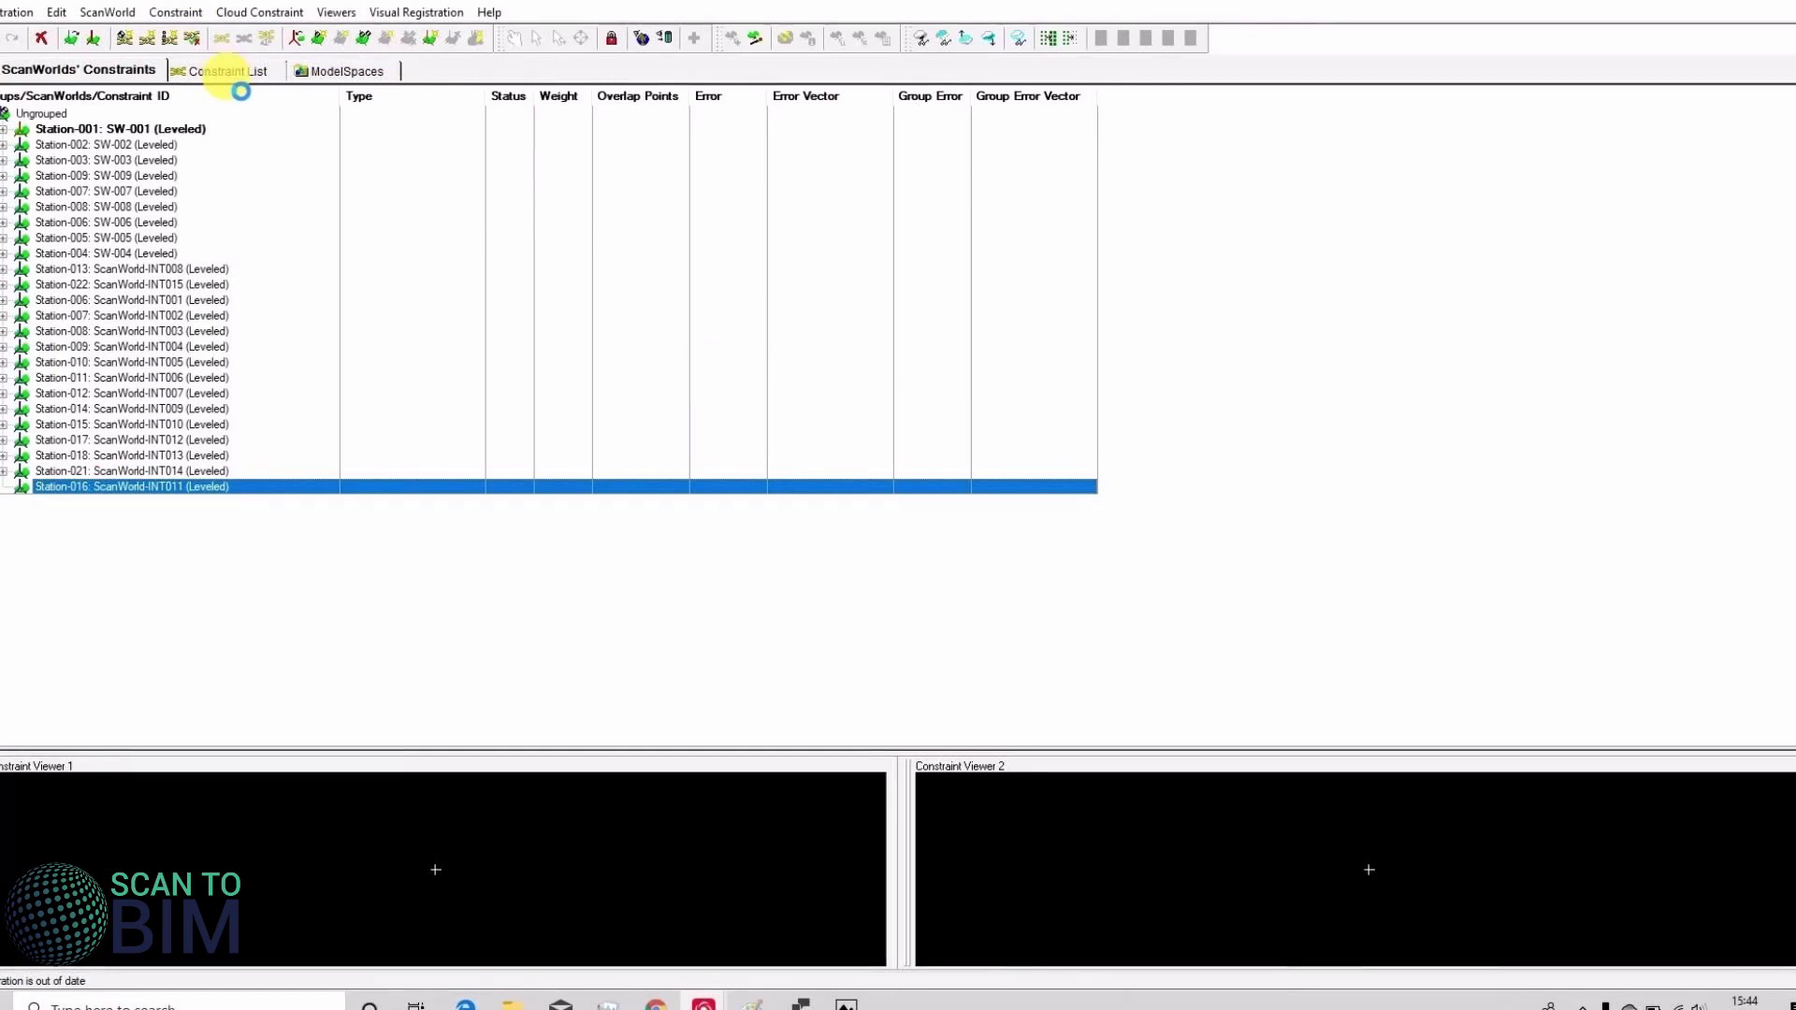
# - Run Register on Registration 2 with Station-016 included among the 24 stations
pyautogui.click(17, 13)
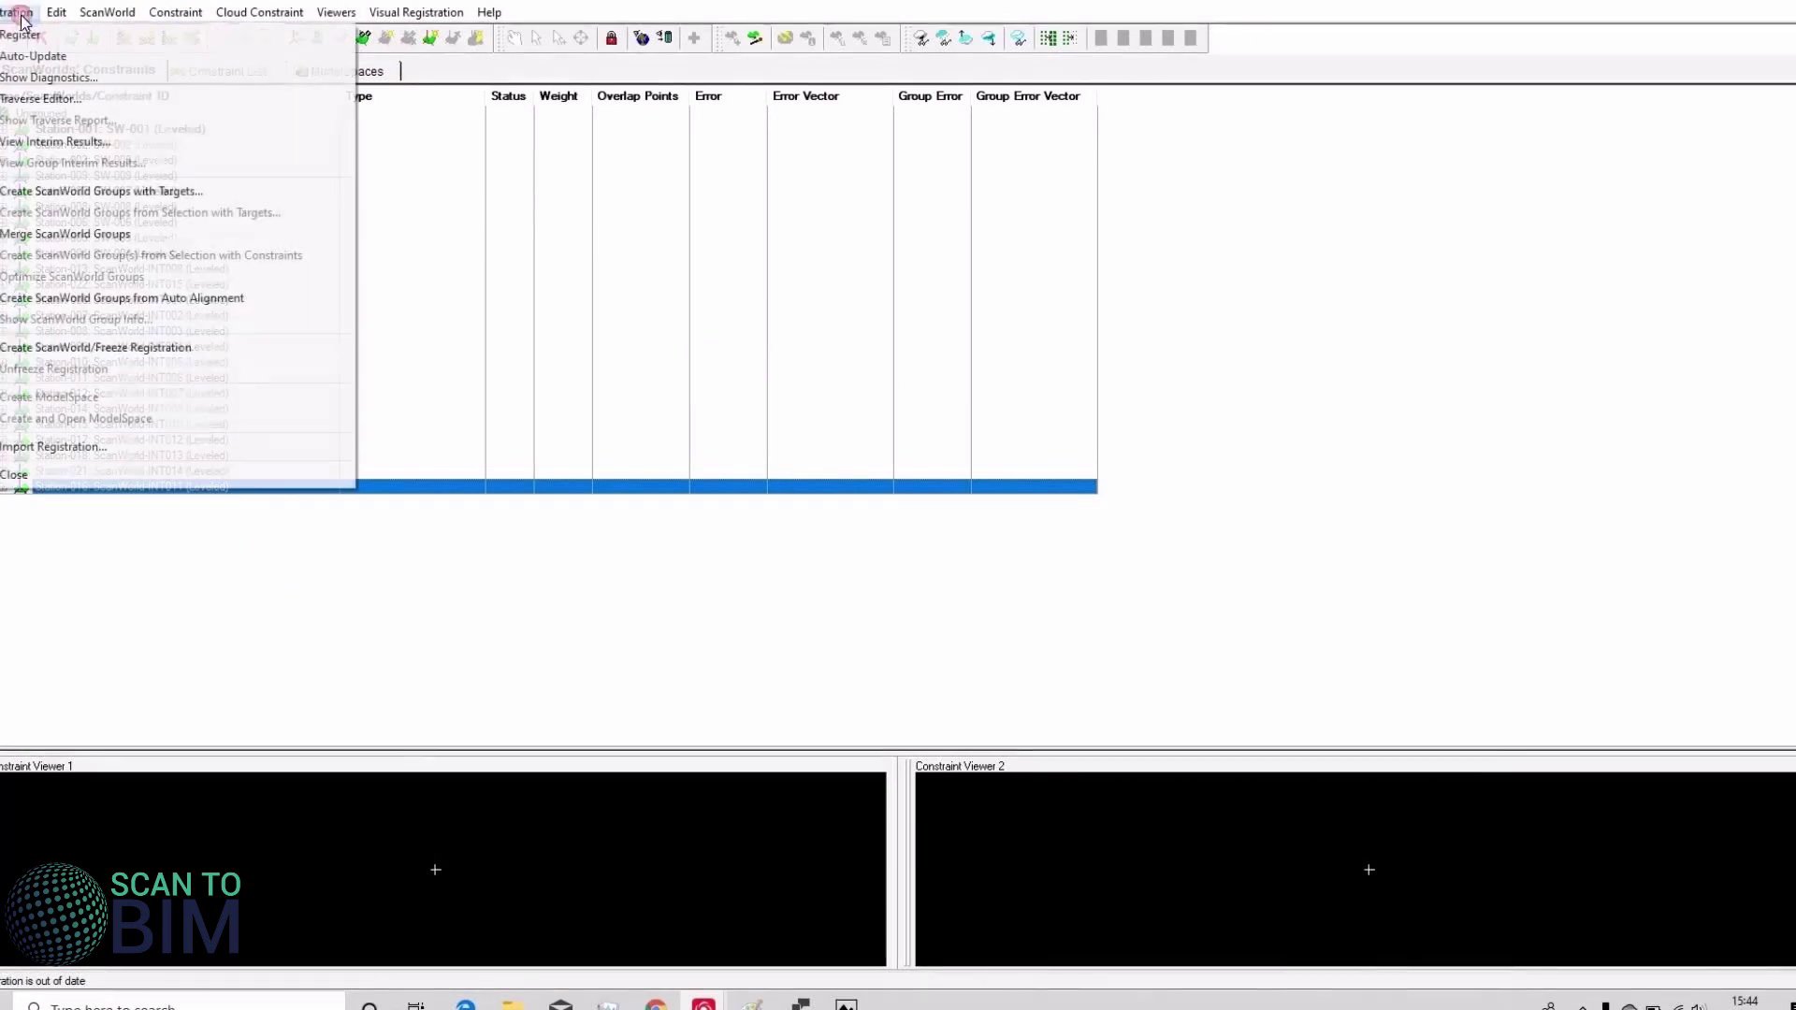
pyautogui.click(20, 37)
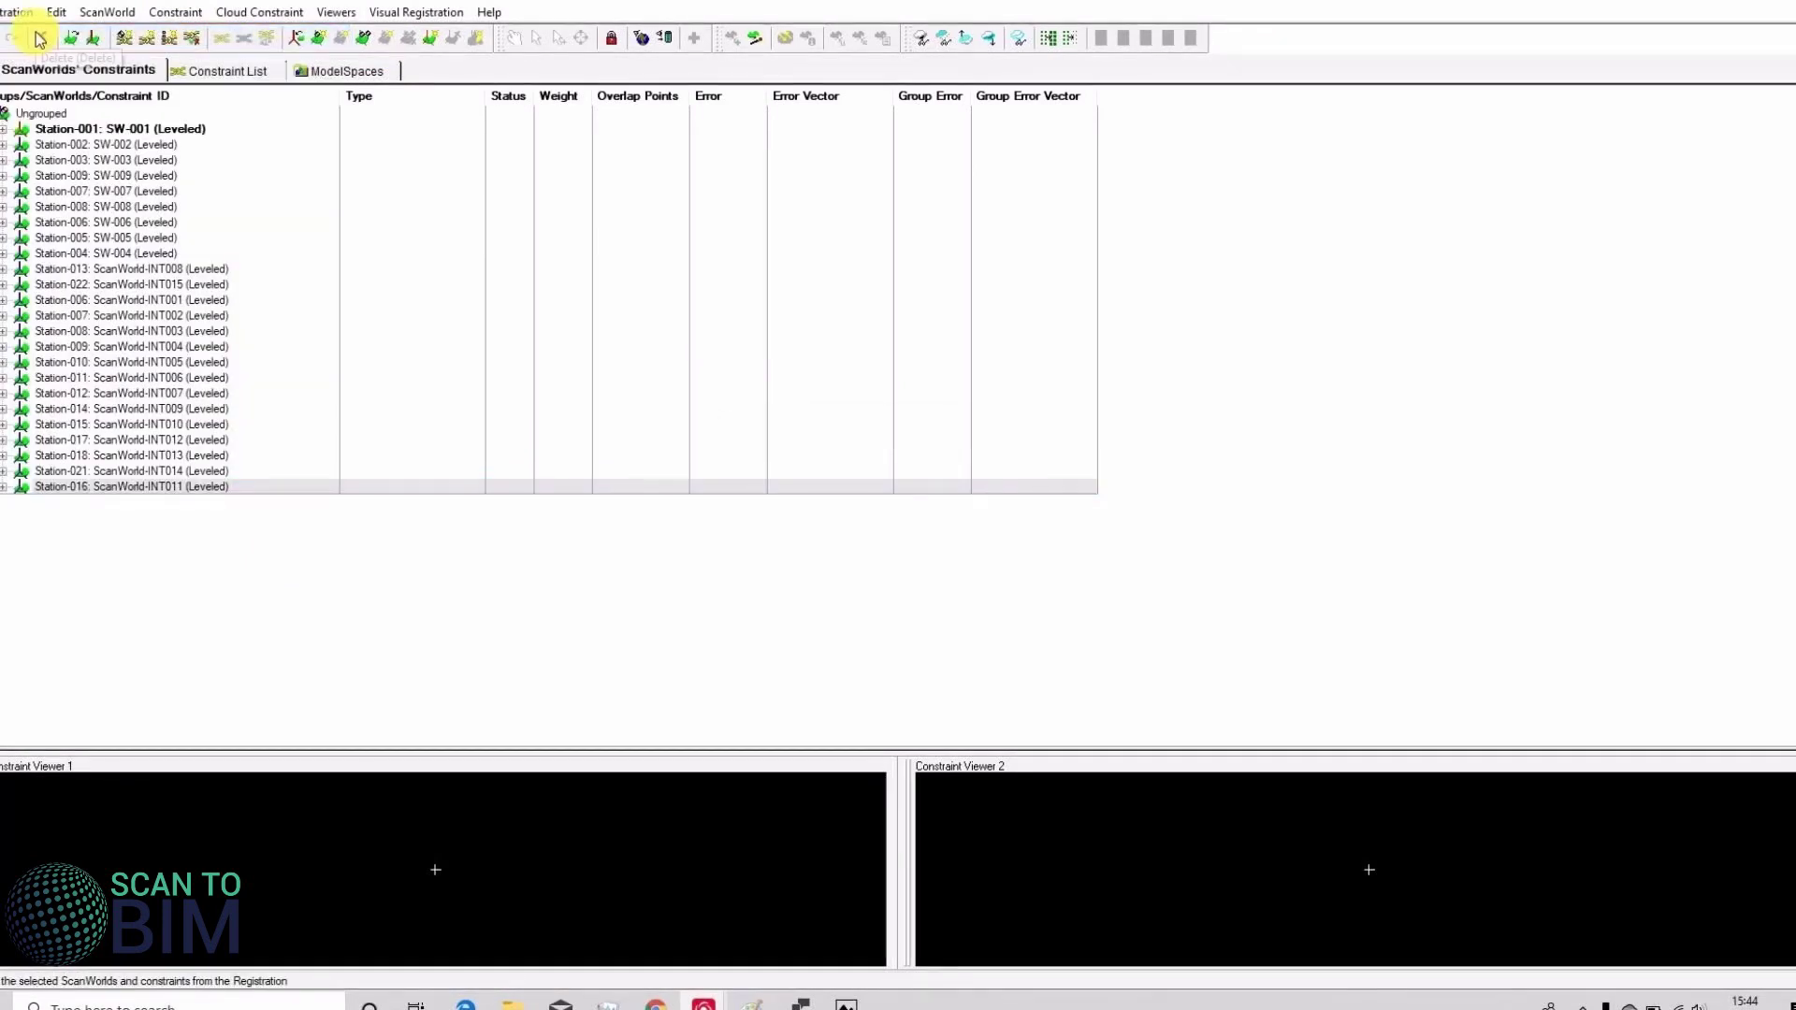